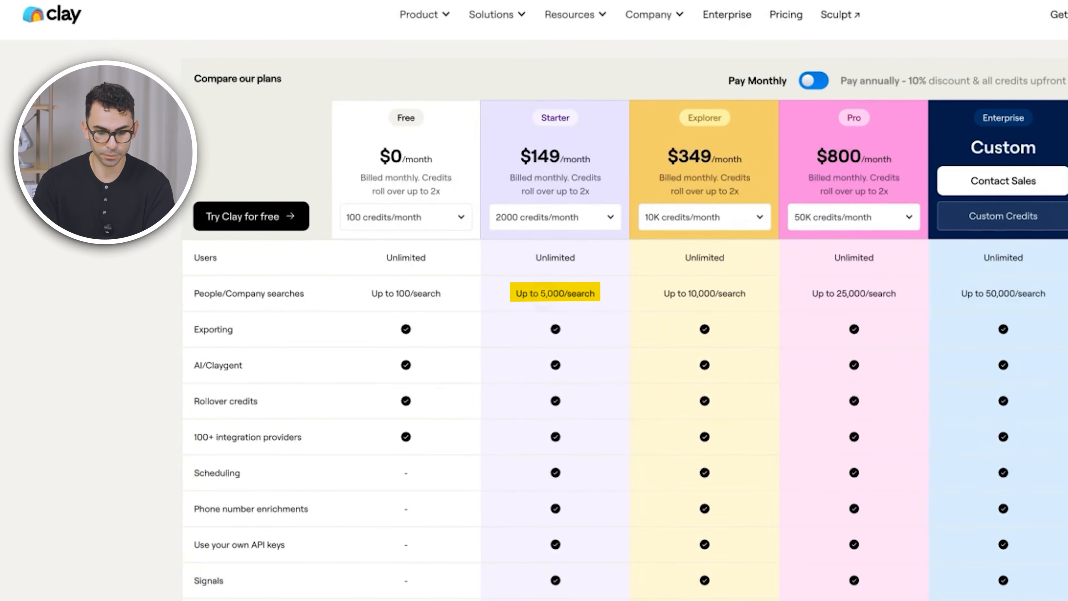
Step: Examine the plan comparison table, from credits and search limits to integrations and SSO, across the Free, Starter, Explorer, Pro and Enterprise plans
{"action": "scroll", "coordinate": [504, 432], "scroll_direction": "down", "scroll_amount": 1}
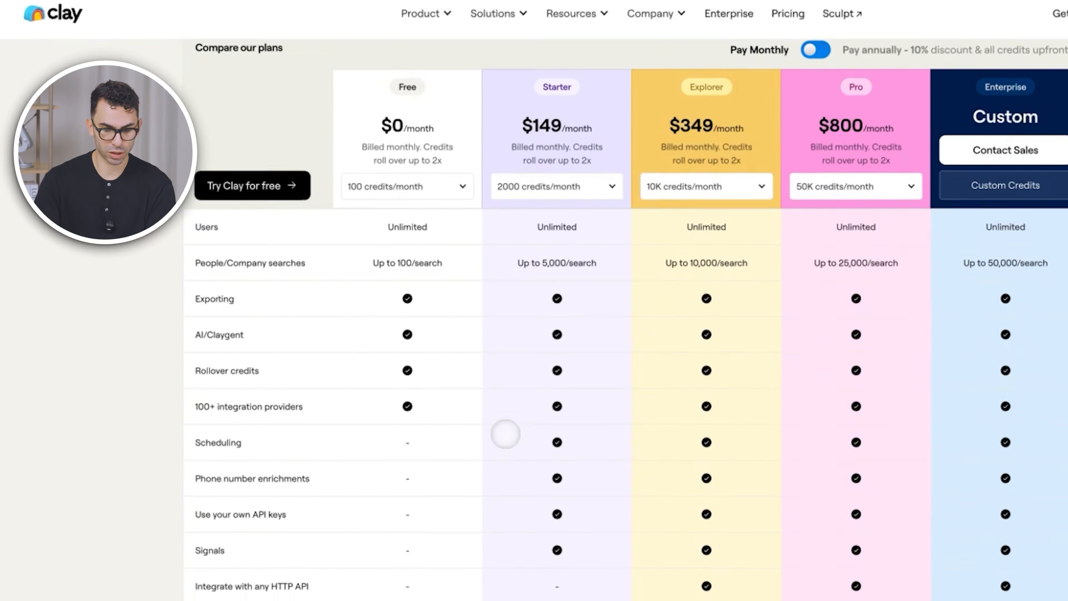
{"action": "scroll", "coordinate": [505, 433], "scroll_direction": "down", "scroll_amount": 1}
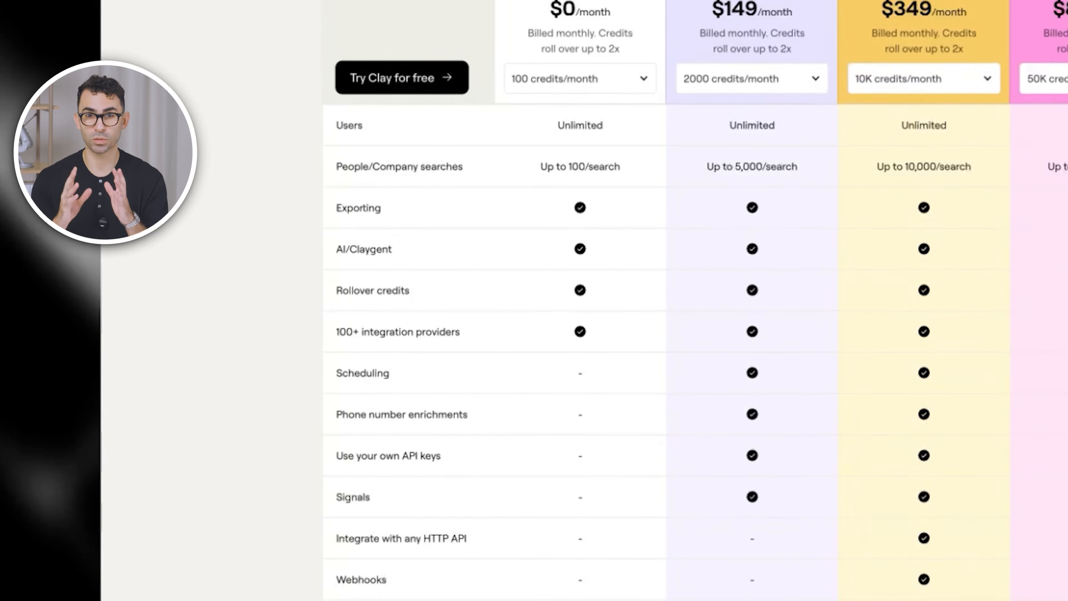
{"action": "scroll", "coordinate": [753, 379], "scroll_direction": "down", "scroll_amount": 1}
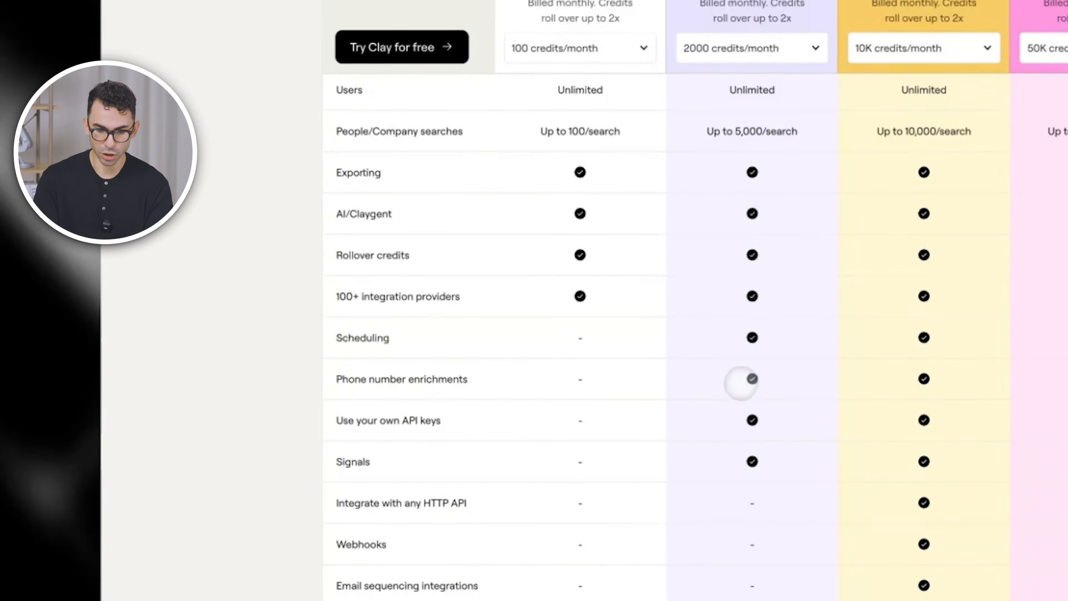
{"action": "scroll", "coordinate": [763, 382], "scroll_direction": "down", "scroll_amount": 1}
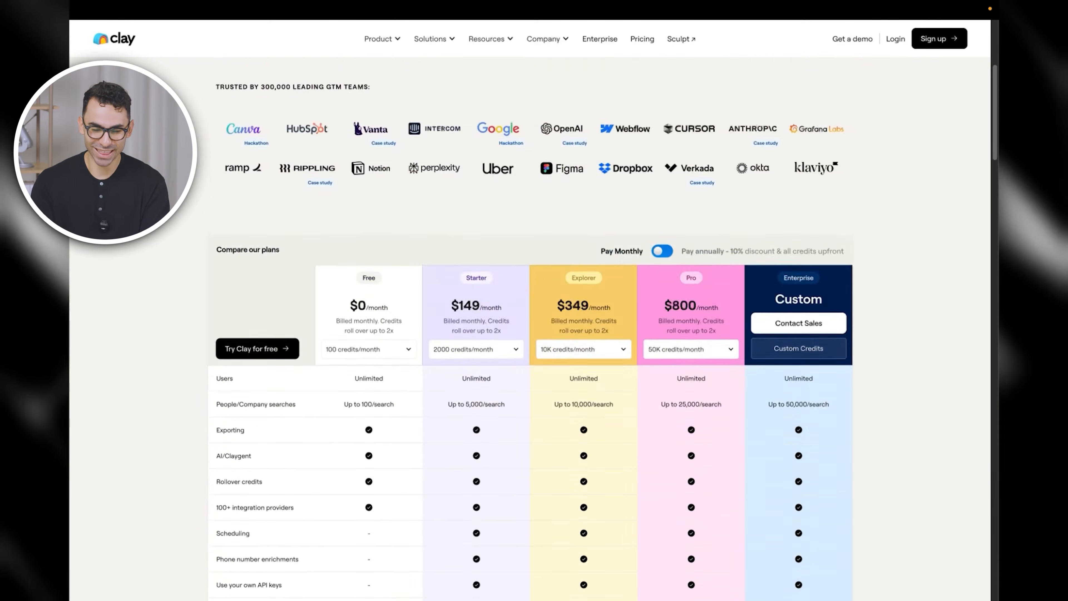
{"action": "scroll", "coordinate": [493, 342], "scroll_direction": "down", "scroll_amount": 5}
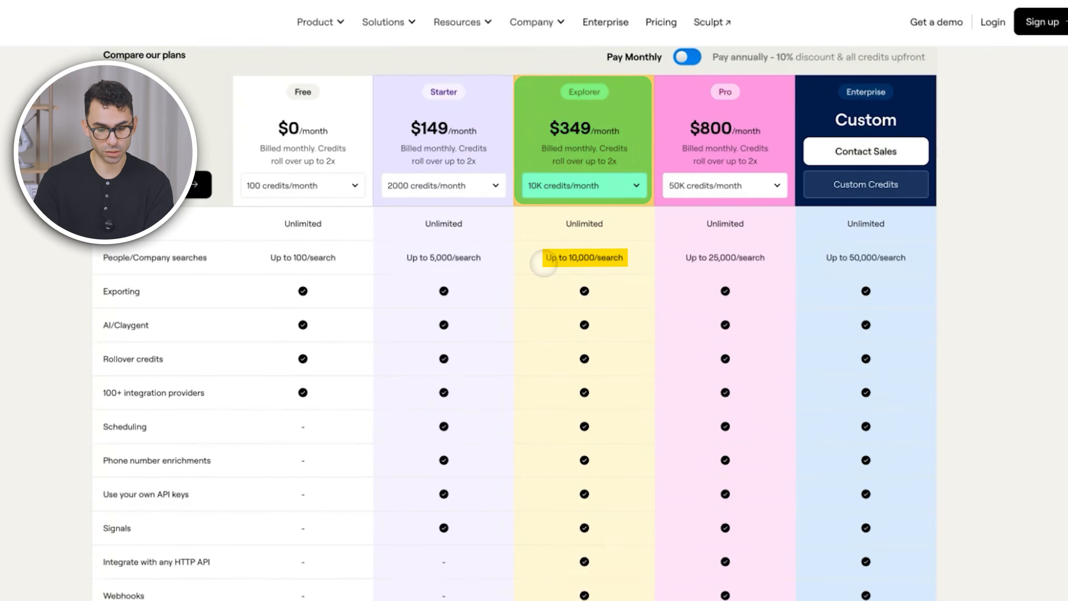
{"action": "scroll", "coordinate": [544, 263], "scroll_direction": "down", "scroll_amount": 2}
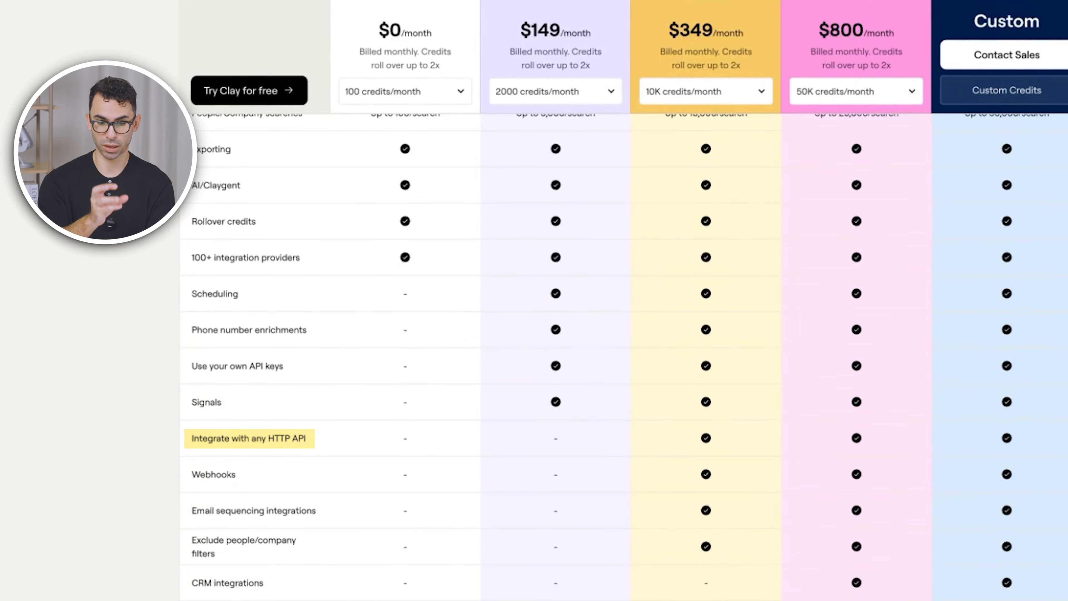
{"action": "scroll", "coordinate": [706, 441], "scroll_direction": "down", "scroll_amount": 1}
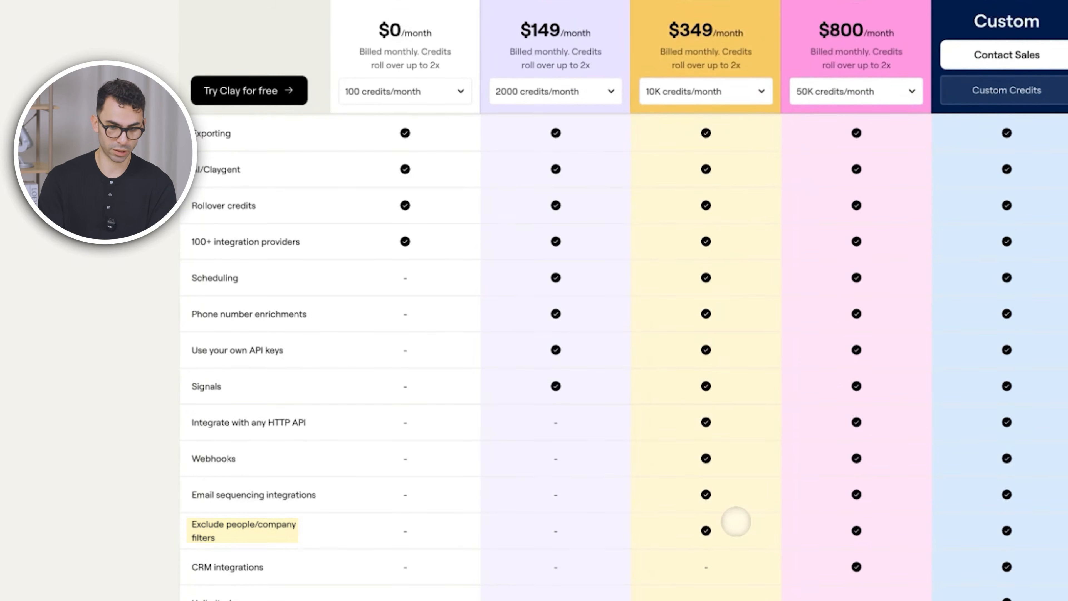
{"action": "scroll", "coordinate": [734, 520], "scroll_direction": "up", "scroll_amount": 3}
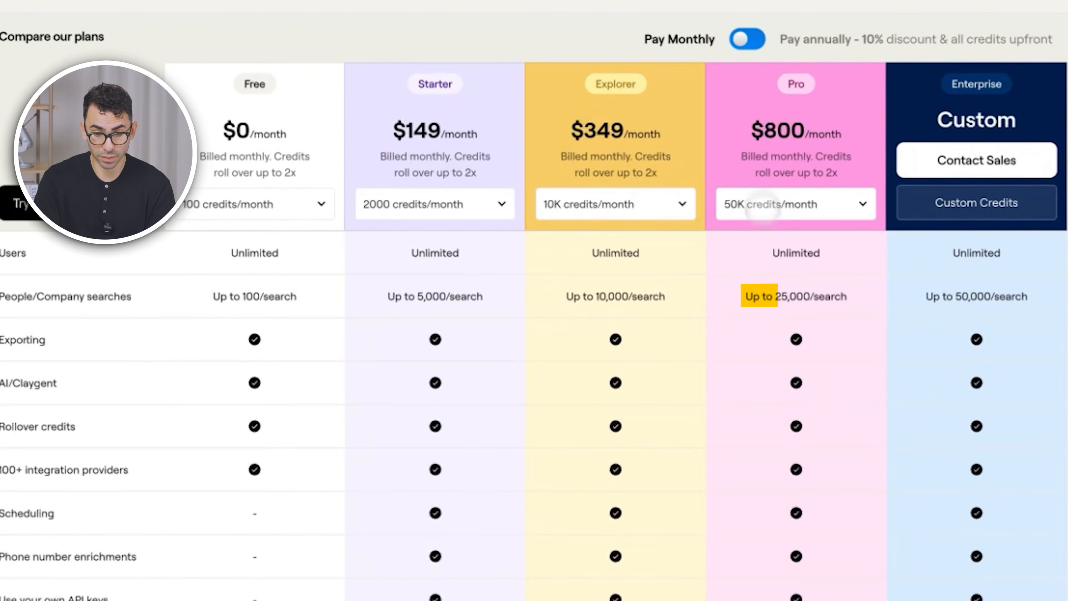
{"action": "scroll", "coordinate": [834, 303], "scroll_direction": "down", "scroll_amount": 5}
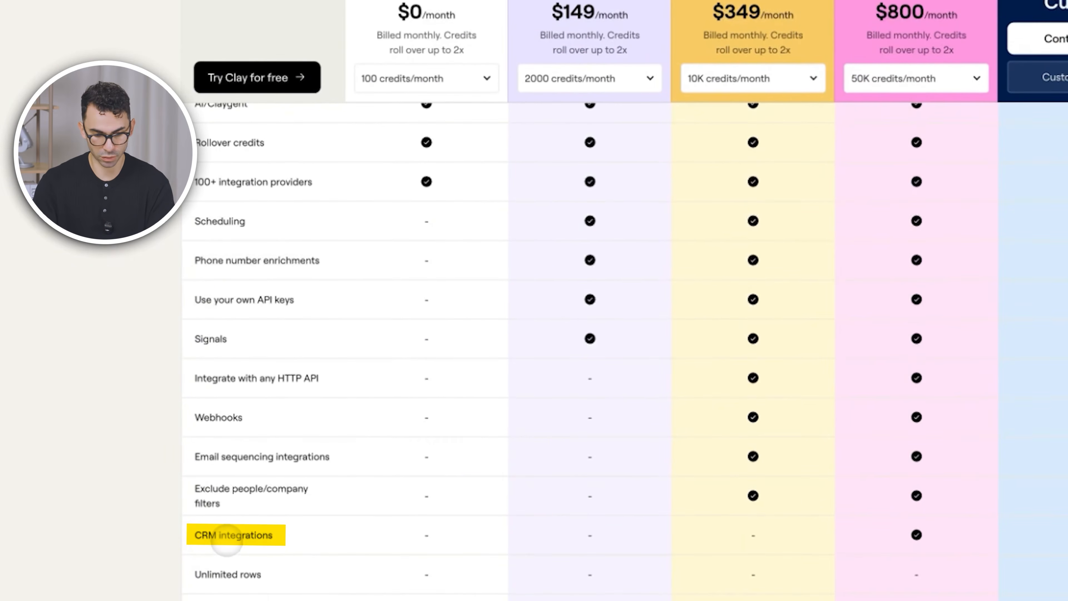
{"action": "scroll", "coordinate": [873, 516], "scroll_direction": "up", "scroll_amount": 3}
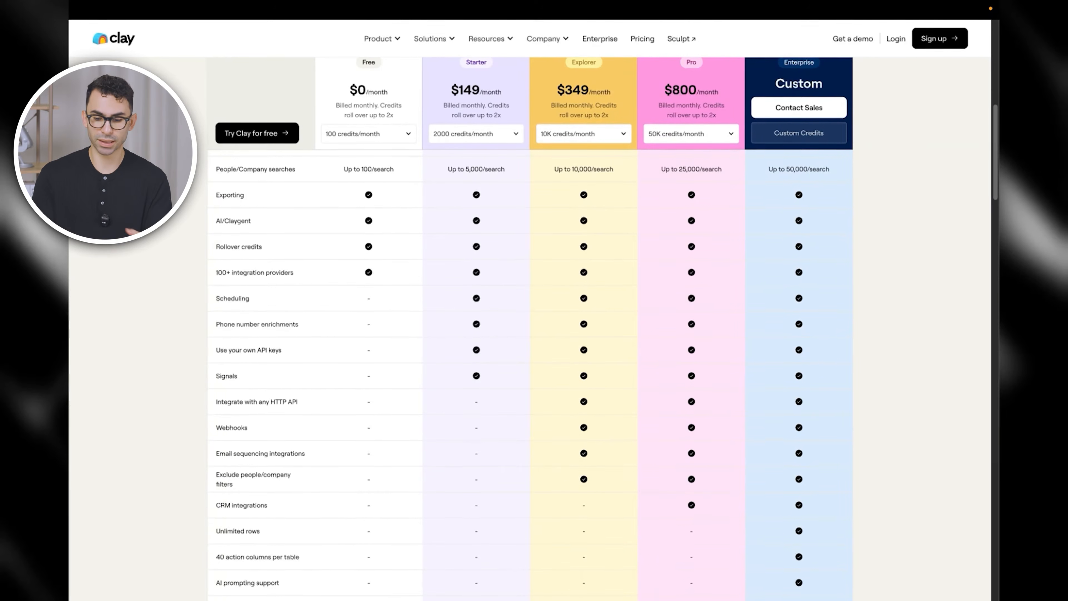
{"action": "scroll", "coordinate": [530, 328], "scroll_direction": "up", "scroll_amount": 2}
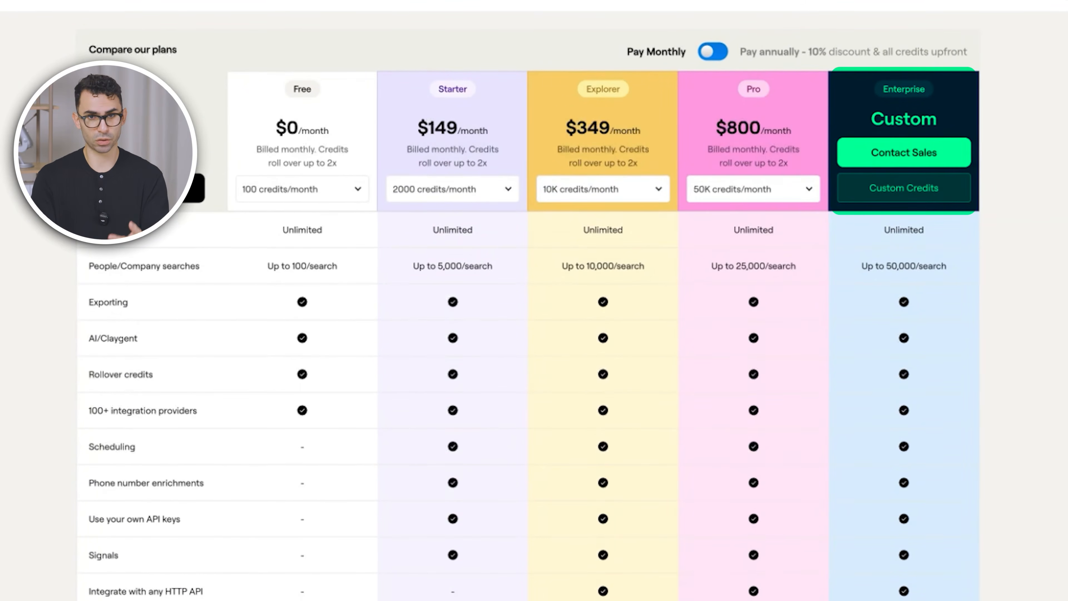
{"action": "scroll", "coordinate": [529, 378], "scroll_direction": "down", "scroll_amount": 8}
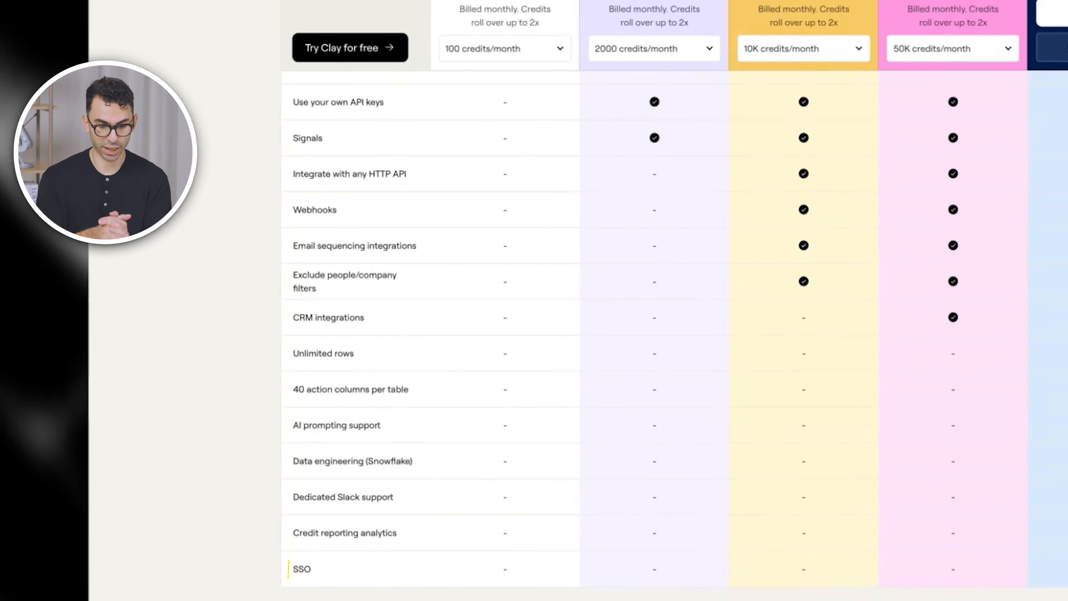
{"action": "scroll", "coordinate": [977, 431], "scroll_direction": "up", "scroll_amount": 10}
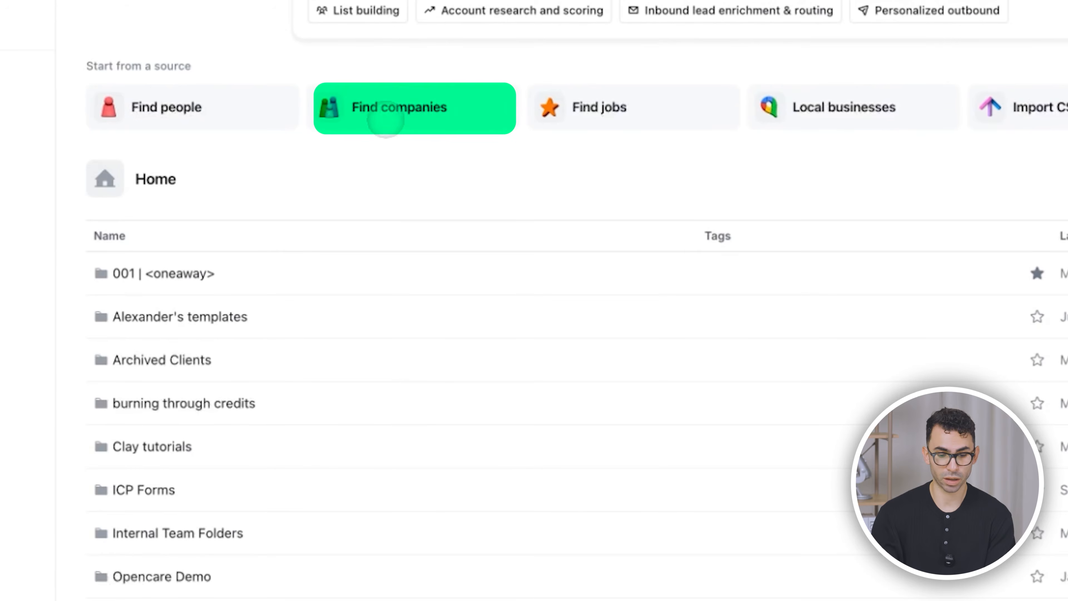
Step: Start a new company search from the Find companies source and look over its company attribute filters
{"action": "left_click", "coordinate": [432, 113]}
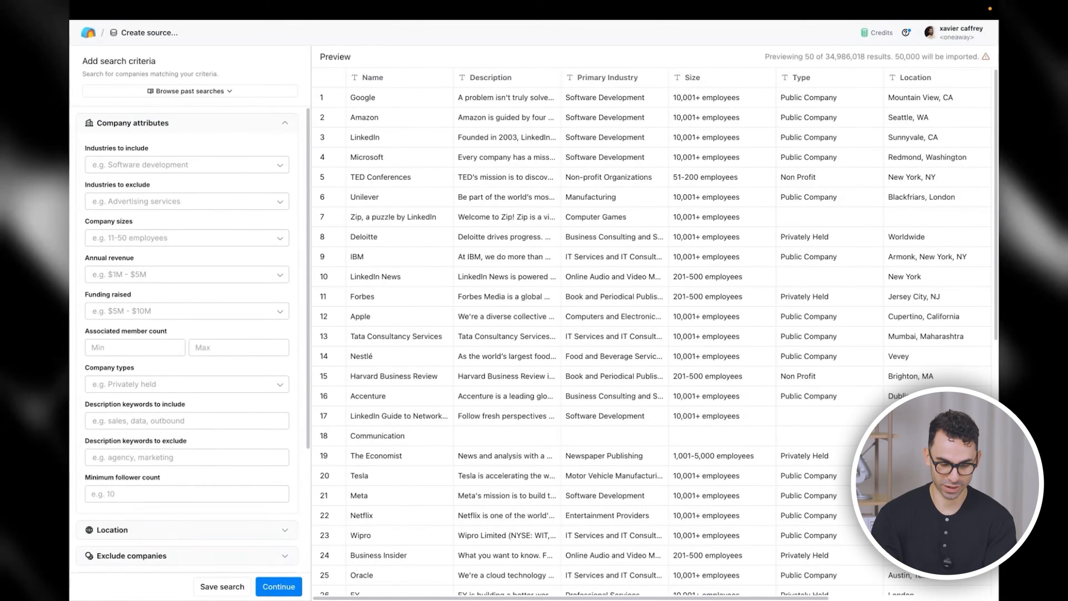
{"action": "scroll", "coordinate": [229, 213], "scroll_direction": "down", "scroll_amount": 3}
{"action": "scroll", "coordinate": [229, 213], "scroll_direction": "up", "scroll_amount": 3}
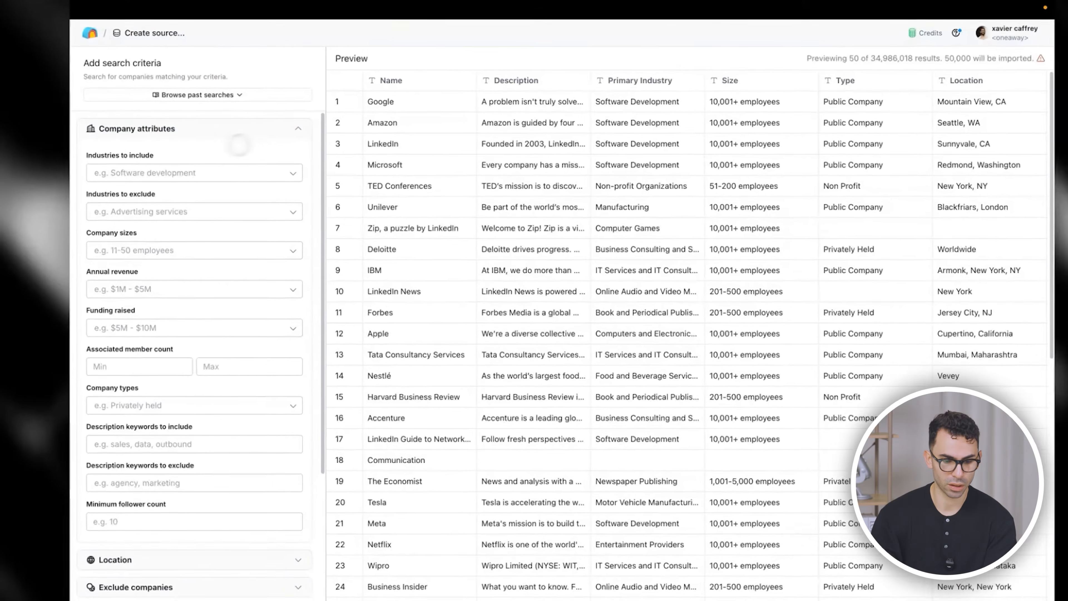
Step: Set the company attributes' industries to include to Software Development
{"action": "left_click", "coordinate": [241, 223]}
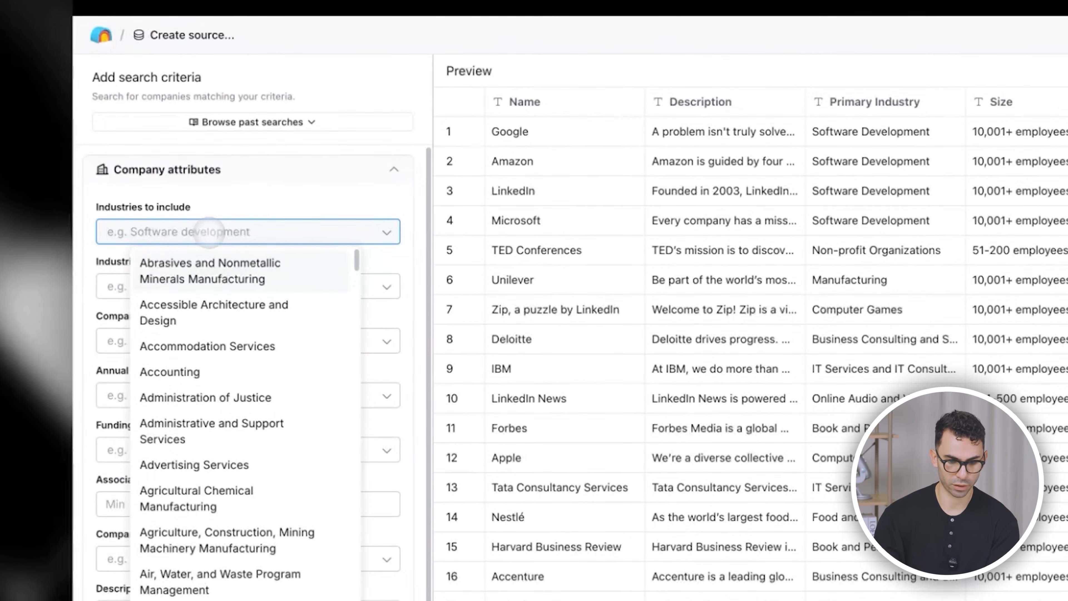
{"action": "type", "text": "software"}
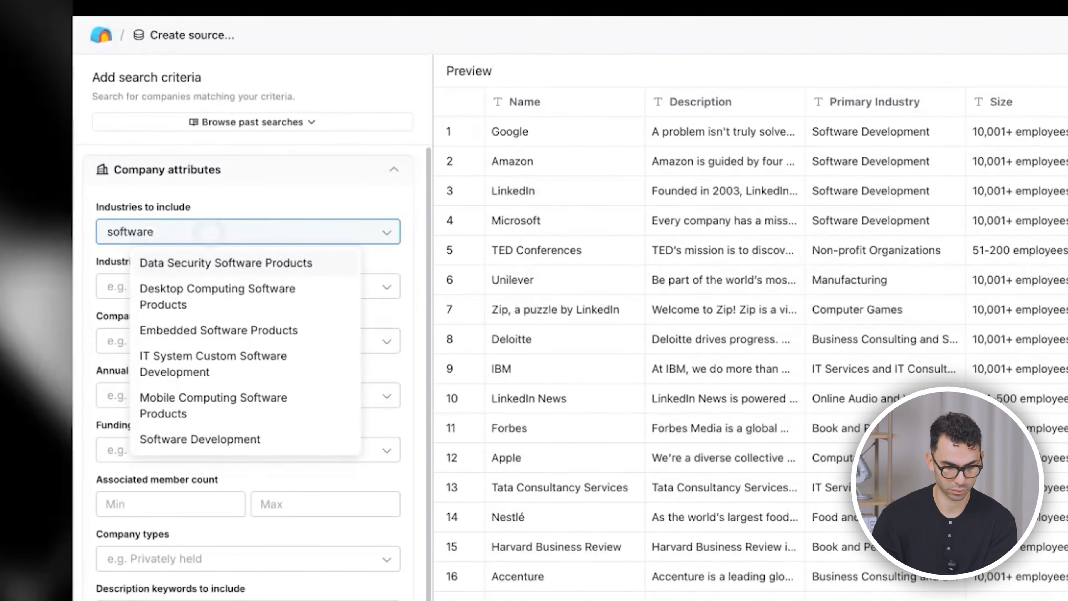
{"action": "left_click", "coordinate": [222, 439]}
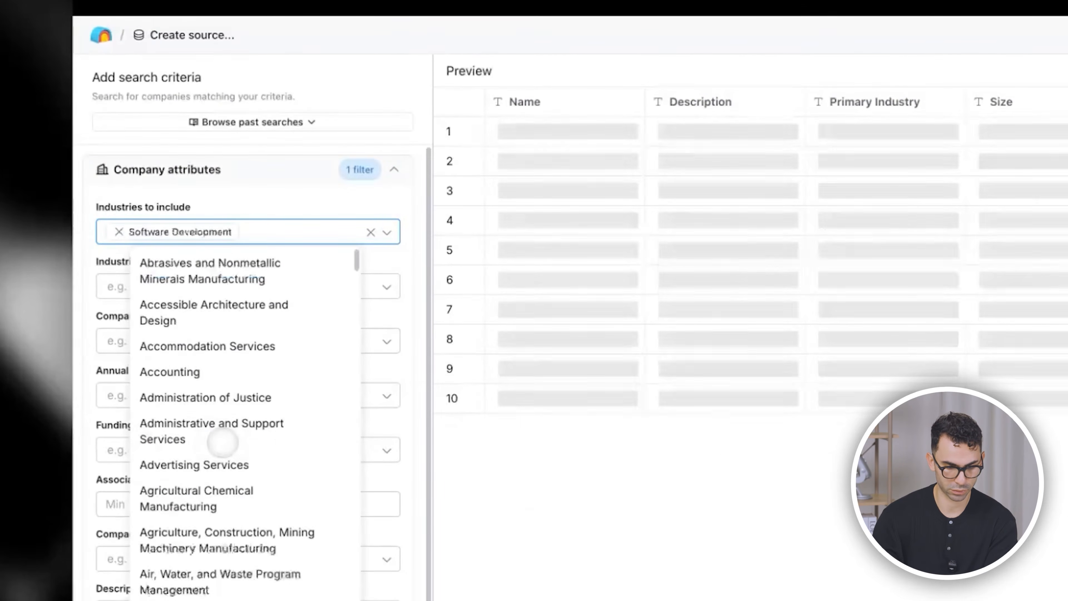
{"action": "left_click", "coordinate": [294, 211]}
Step: Limit the company sizes to 51-200 employees and 201-500 employees
{"action": "scroll", "coordinate": [339, 353], "scroll_direction": "down", "scroll_amount": 2}
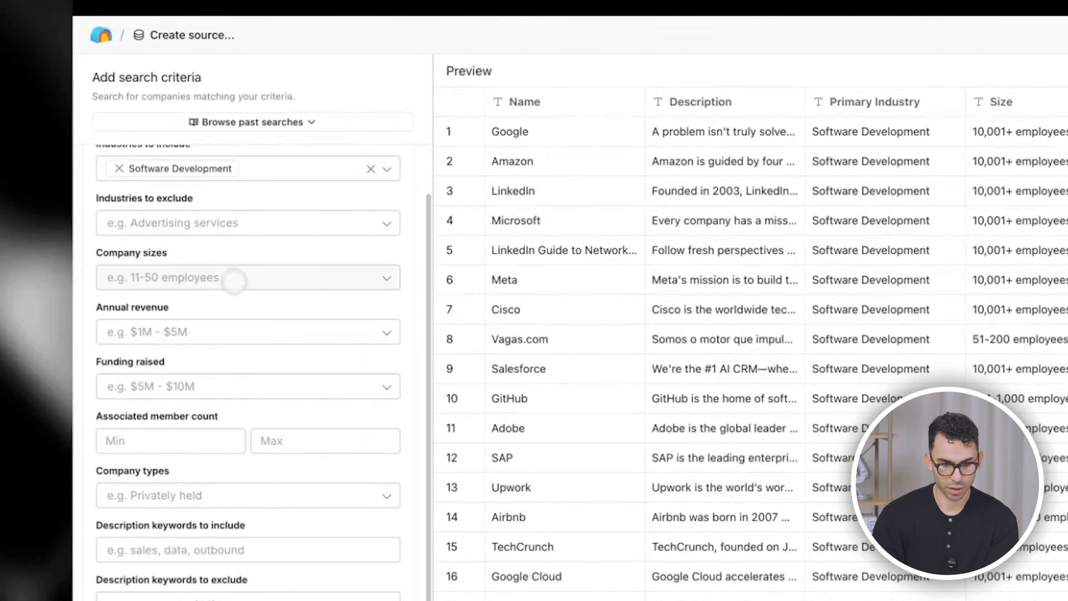
{"action": "left_click", "coordinate": [236, 283]}
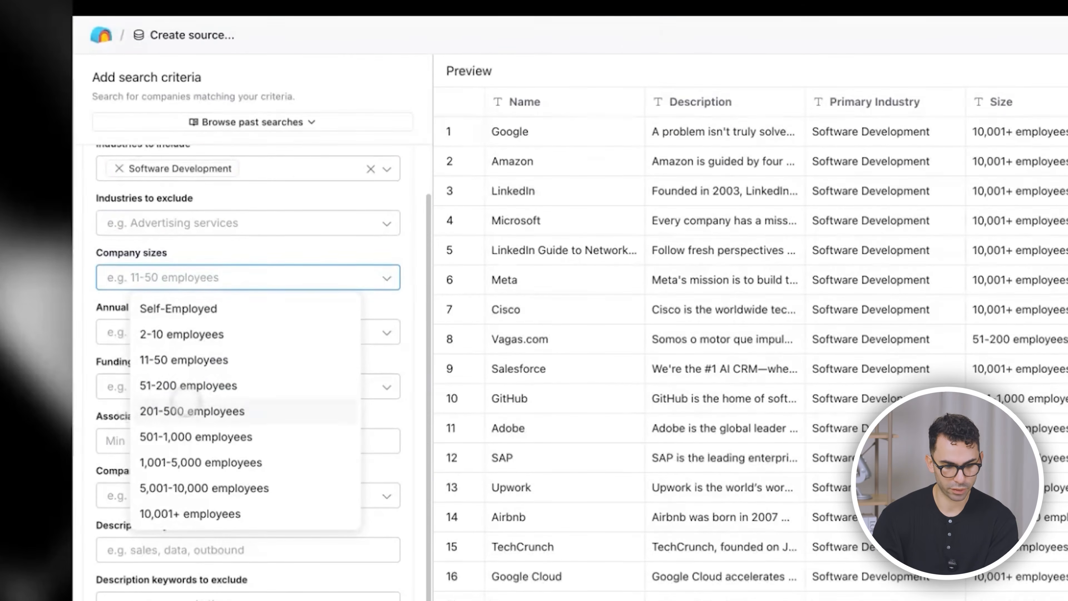
{"action": "left_click", "coordinate": [227, 391]}
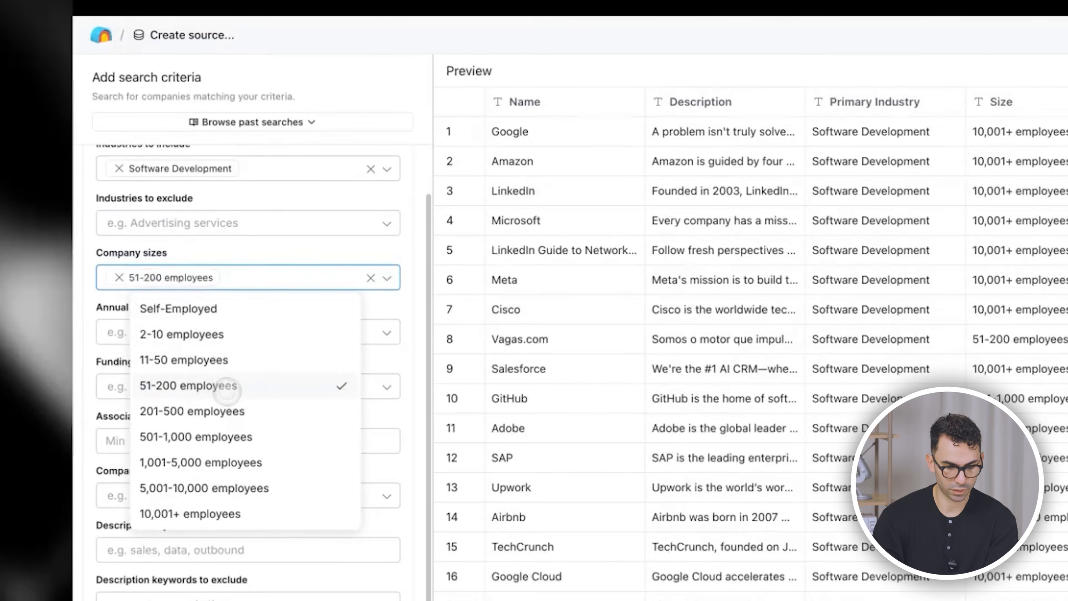
{"action": "left_click", "coordinate": [217, 409]}
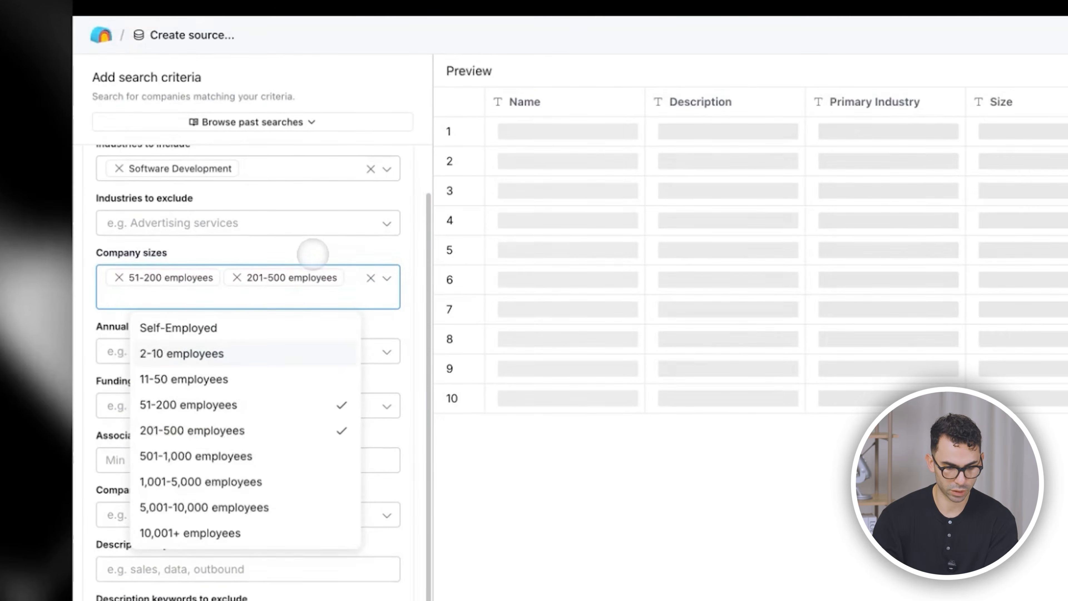
{"action": "left_click", "coordinate": [310, 251]}
Step: Filter the funding raised to Under $1M, $1M - $5M and $5M - $10M
{"action": "scroll", "coordinate": [263, 374], "scroll_direction": "down", "scroll_amount": 2}
{"action": "left_click", "coordinate": [164, 323]}
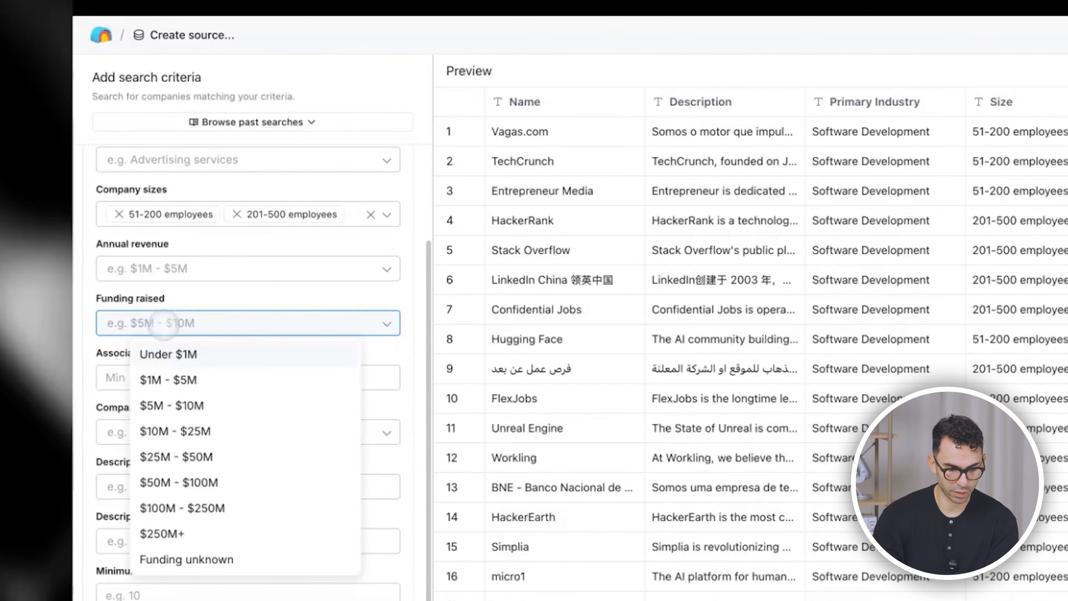
{"action": "left_click", "coordinate": [251, 380]}
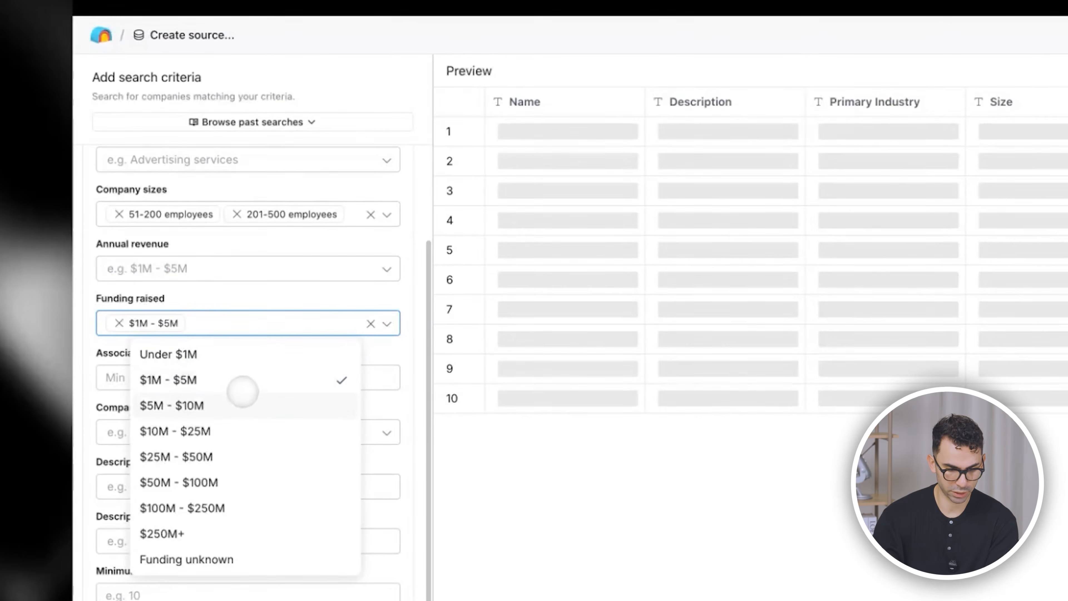
{"action": "left_click", "coordinate": [229, 405]}
{"action": "left_click", "coordinate": [212, 431]}
{"action": "left_click", "coordinate": [216, 374]}
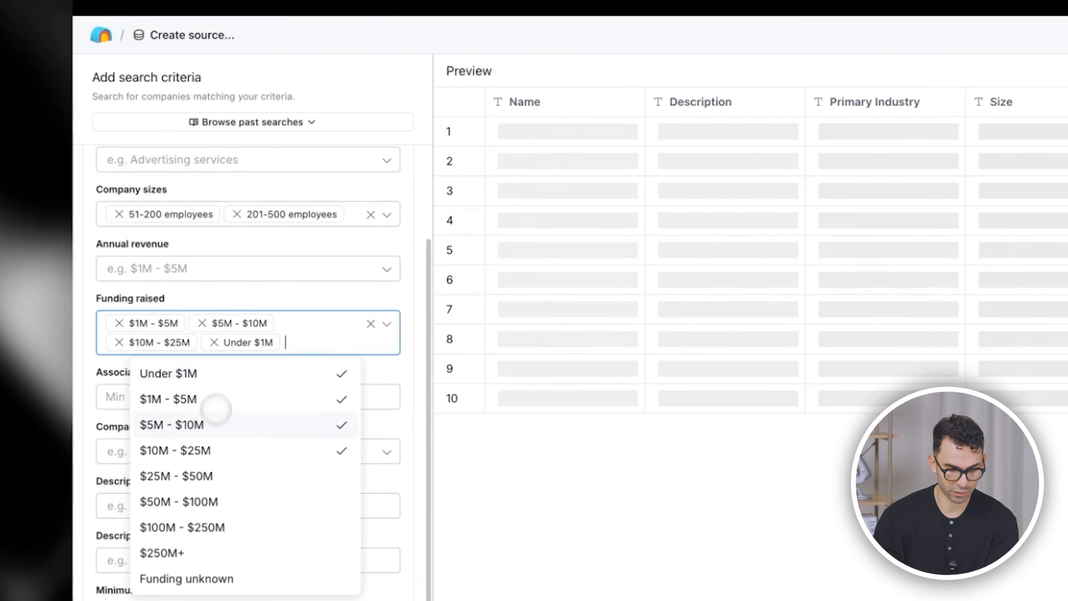
{"action": "left_click", "coordinate": [209, 445]}
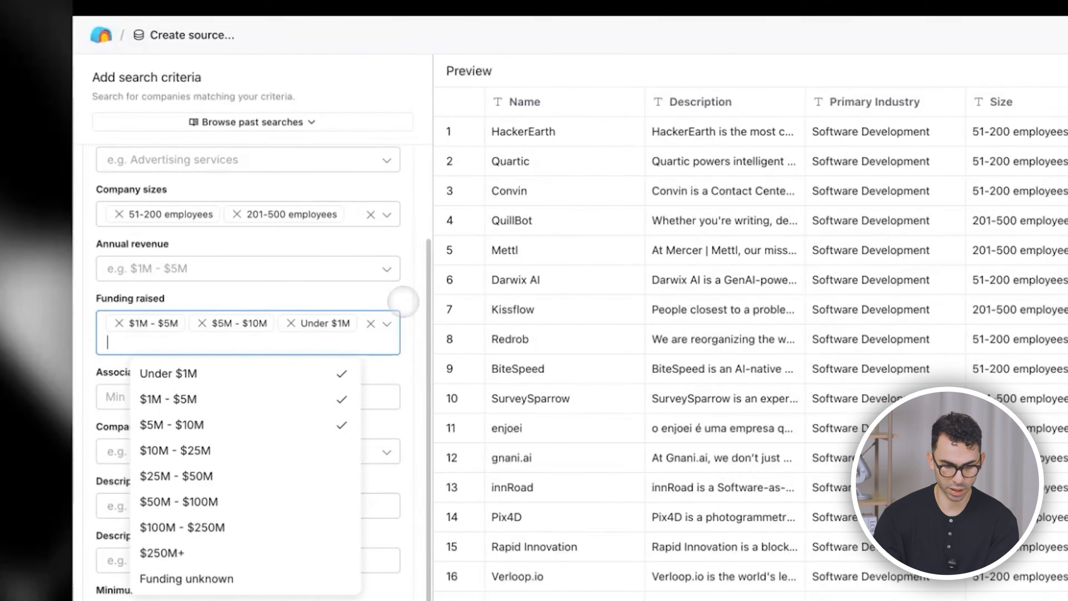
{"action": "left_click", "coordinate": [400, 292]}
Step: Set the business type in the AI filters to B2B
{"action": "scroll", "coordinate": [398, 291], "scroll_direction": "down", "scroll_amount": 3}
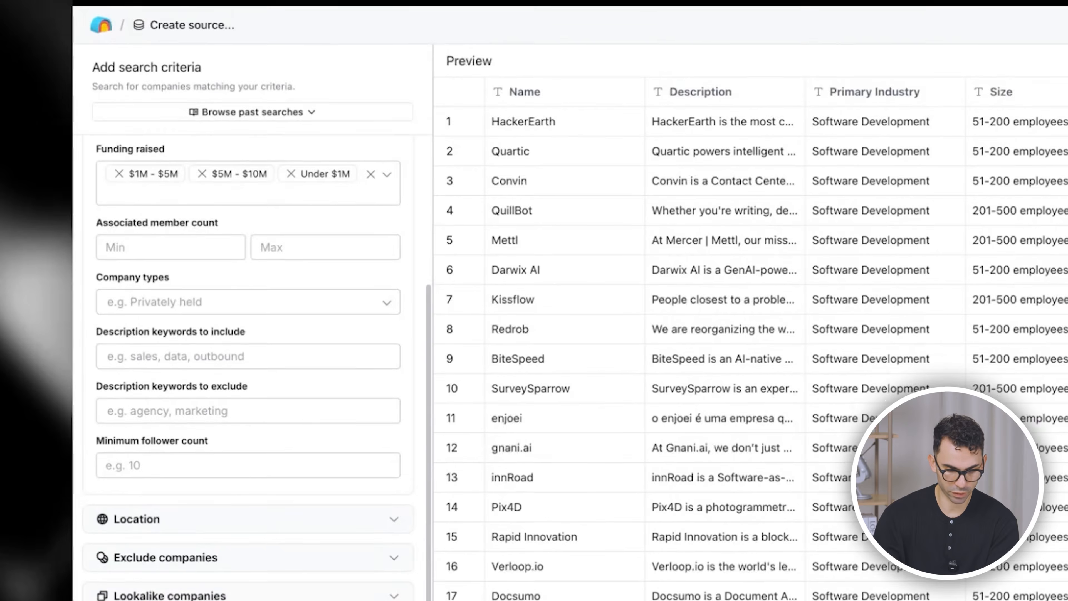
{"action": "scroll", "coordinate": [180, 426], "scroll_direction": "down", "scroll_amount": 10}
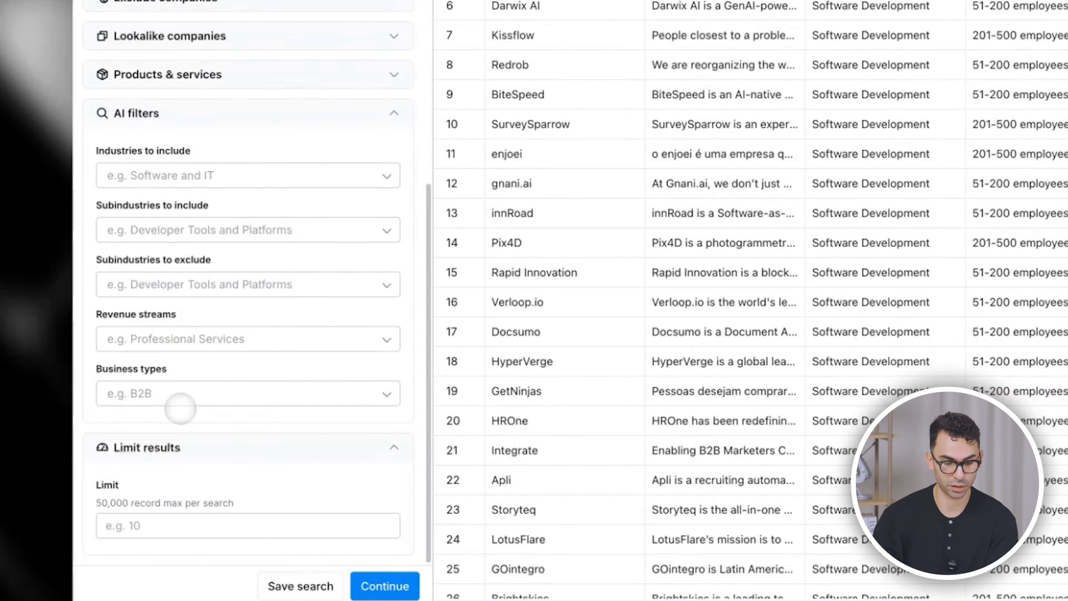
{"action": "left_click", "coordinate": [149, 385]}
{"action": "left_click", "coordinate": [148, 425]}
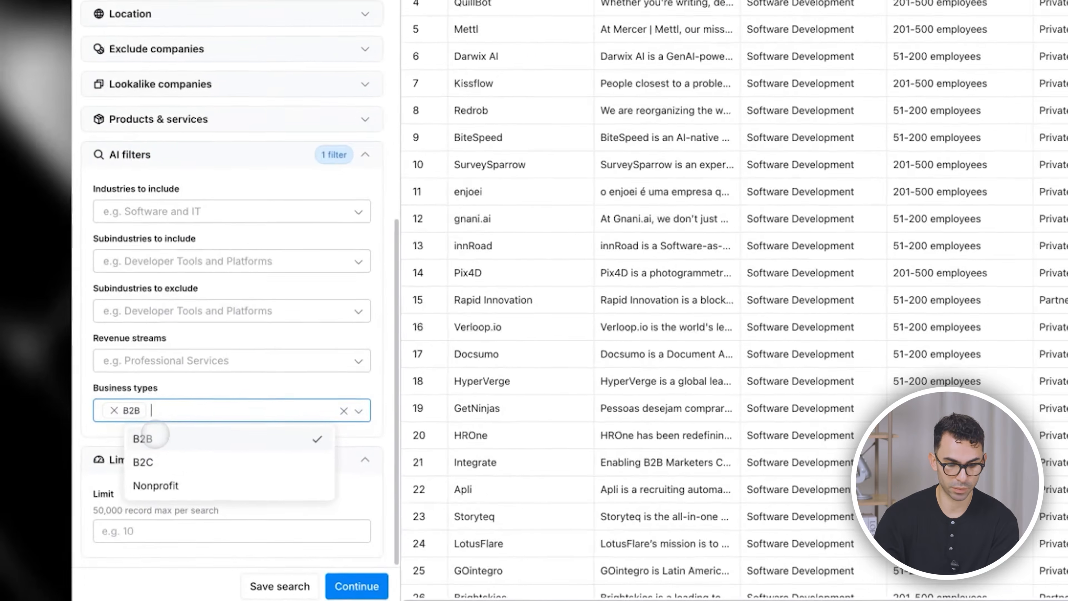
Step: Set the revenue stream in the AI filters to Subscriptions/Recurring
{"action": "left_click", "coordinate": [208, 339]}
{"action": "scroll", "coordinate": [217, 482], "scroll_direction": "down", "scroll_amount": 2}
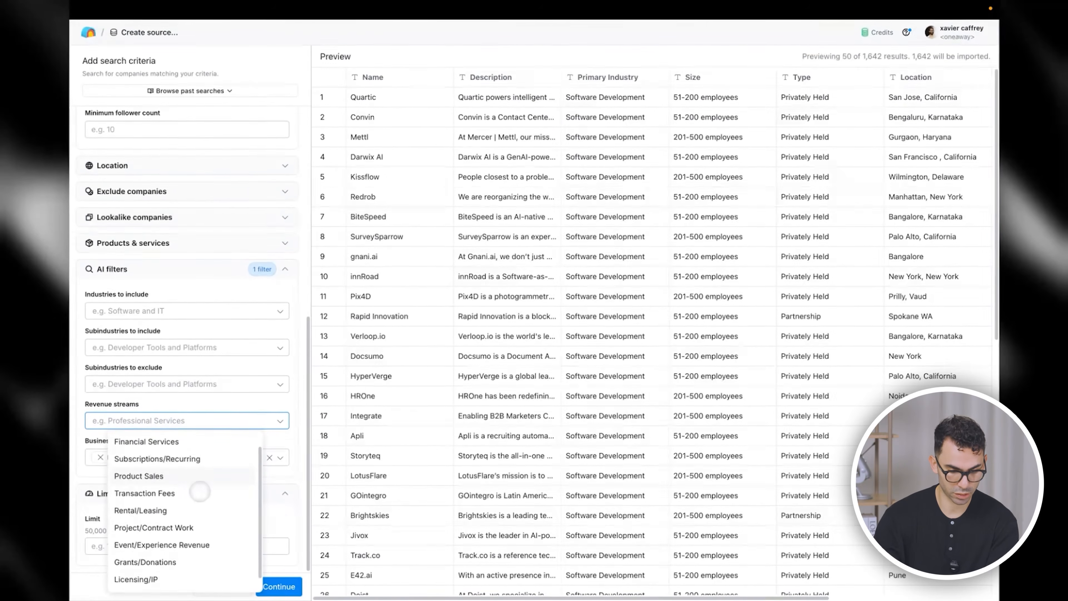
{"action": "scroll", "coordinate": [219, 485], "scroll_direction": "up", "scroll_amount": 2}
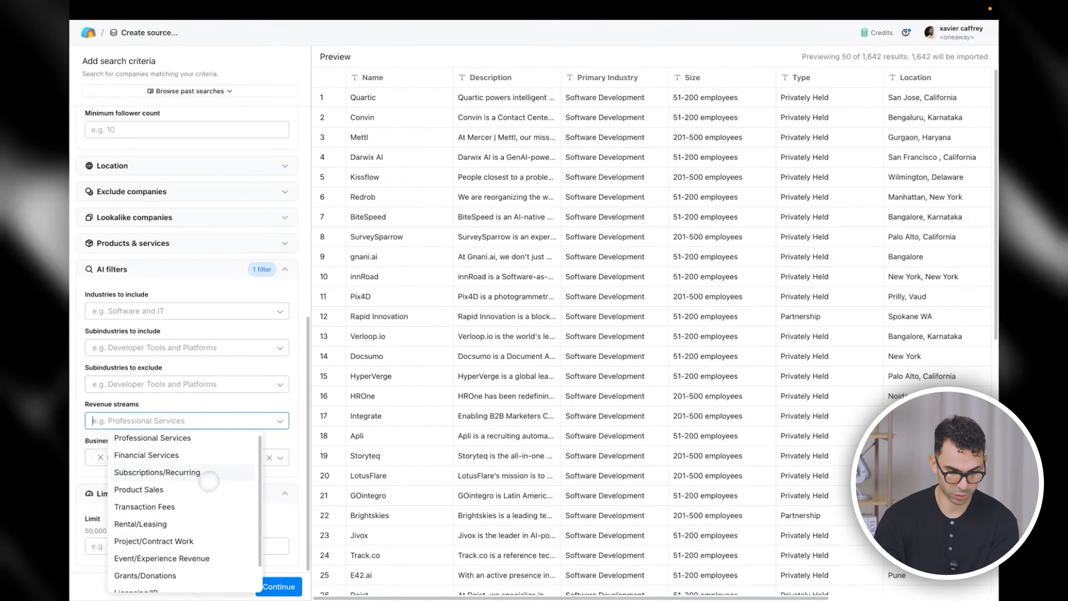
{"action": "left_click", "coordinate": [193, 404]}
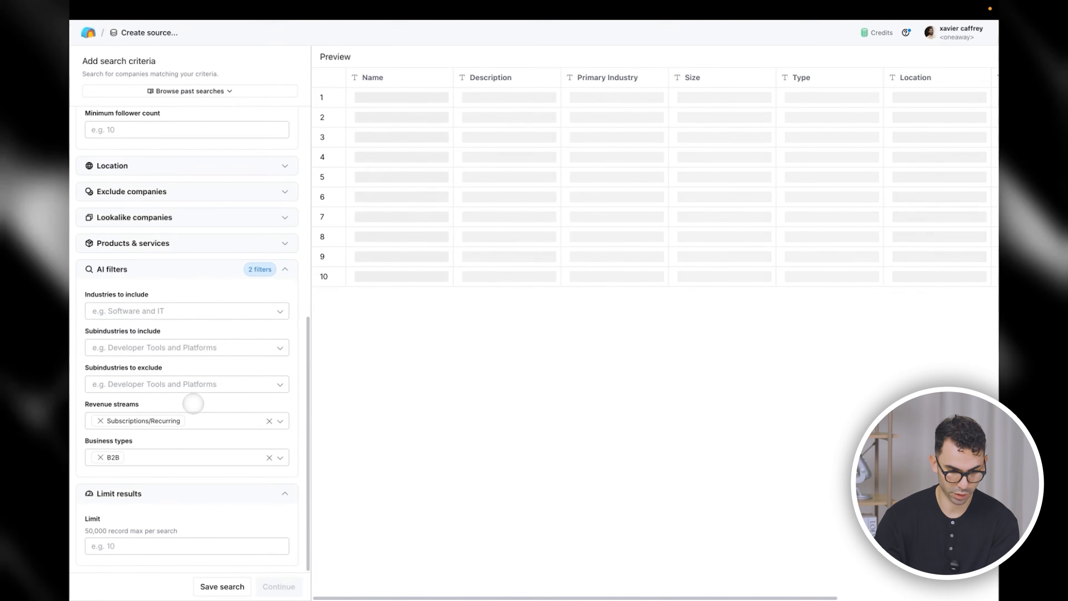
Step: Limit the countries to include in the location filter to United States, Canada, United Kingdom and France
{"action": "scroll", "coordinate": [194, 404], "scroll_direction": "up", "scroll_amount": 3}
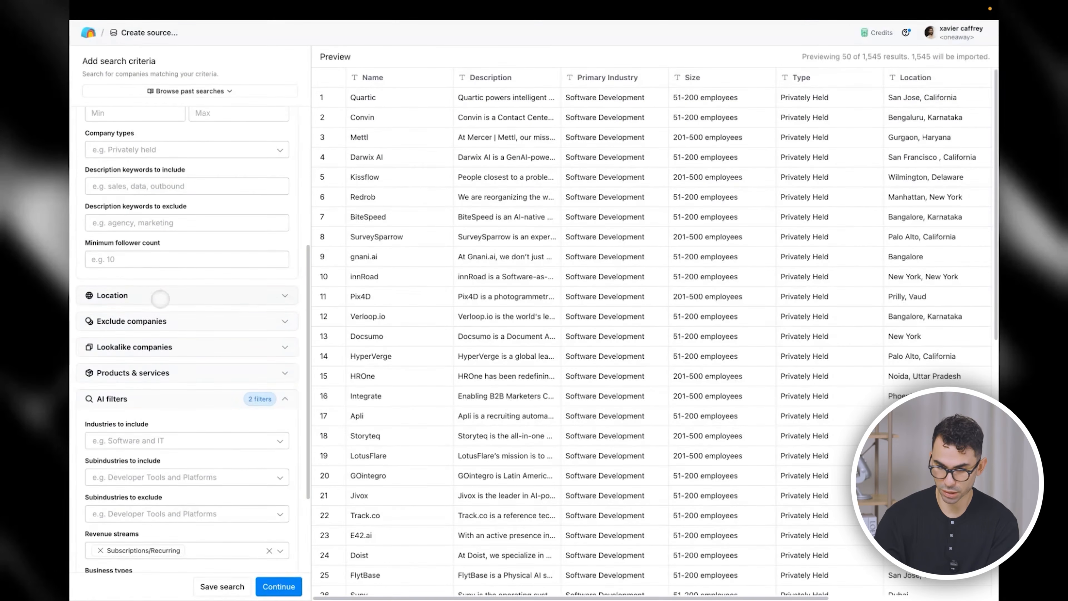
{"action": "left_click", "coordinate": [159, 299]}
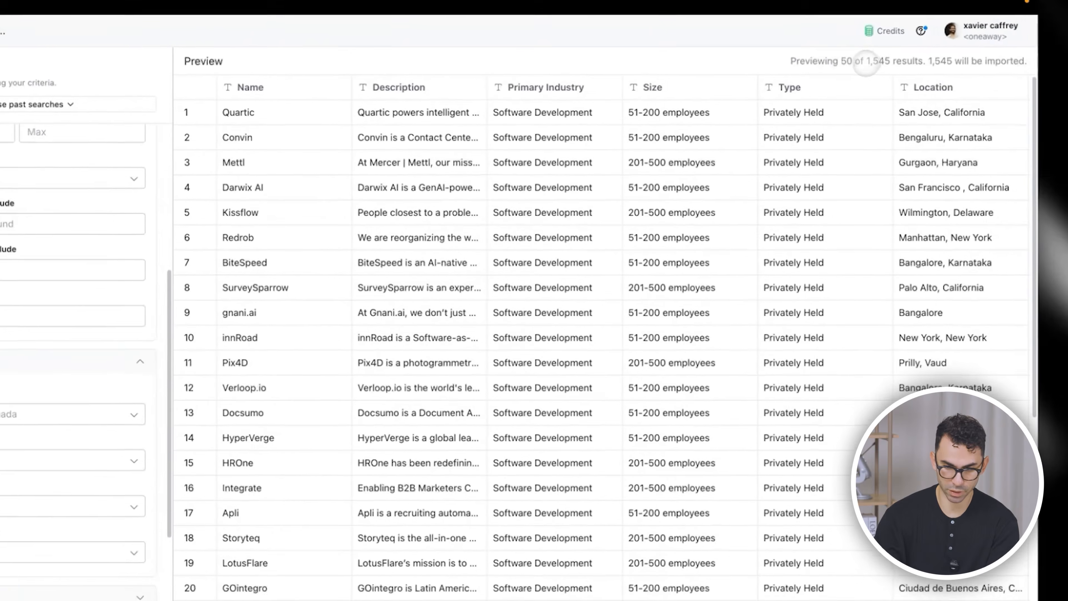
{"action": "left_click", "coordinate": [42, 433]}
{"action": "type", "text": "unite"}
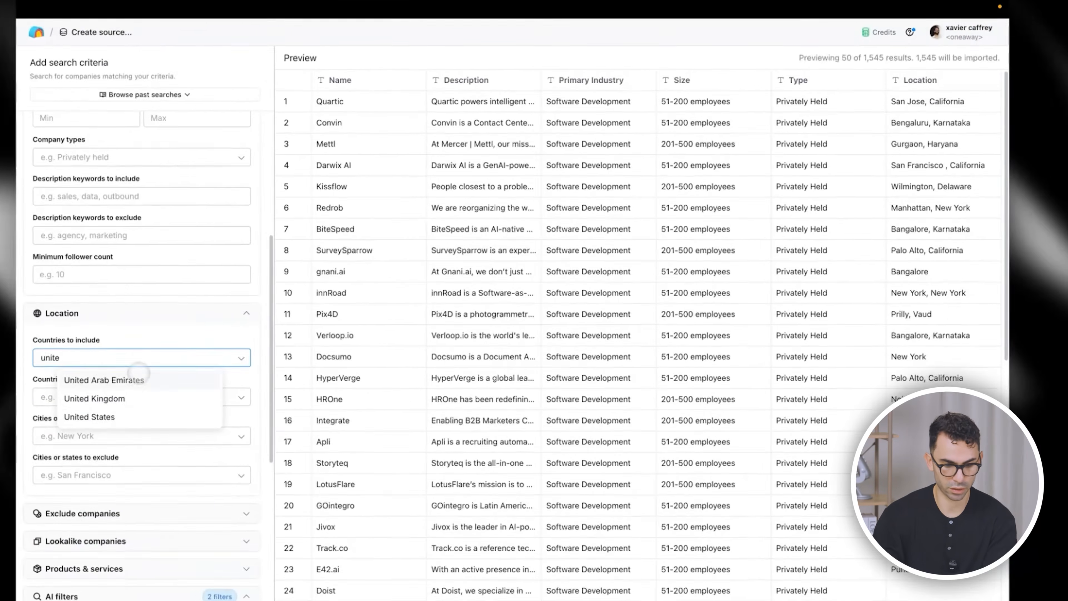
{"action": "left_click", "coordinate": [178, 398]}
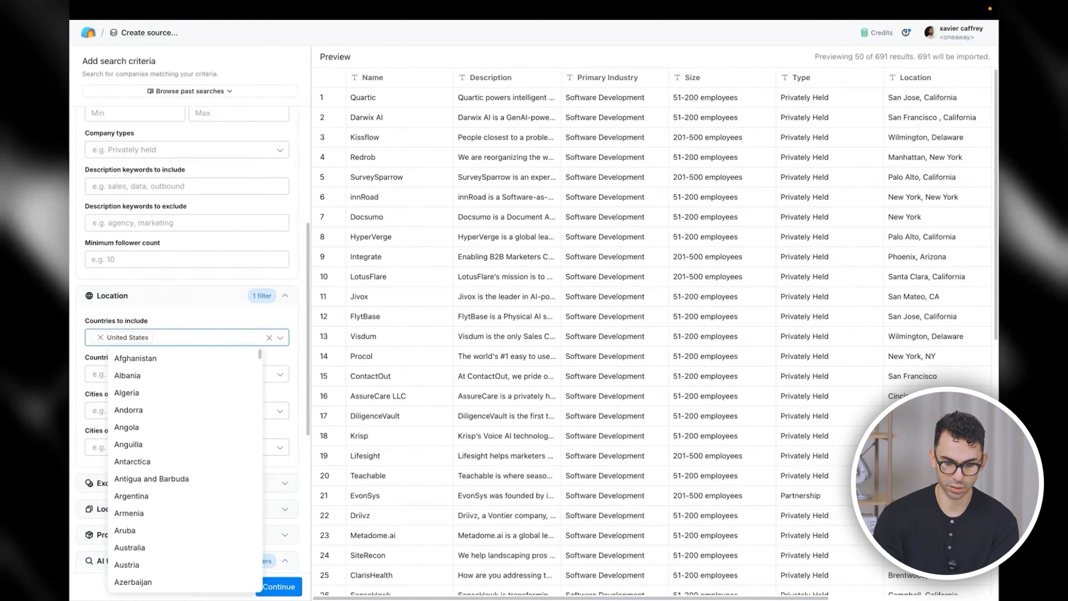
{"action": "type", "text": "cana"}
{"action": "left_click", "coordinate": [151, 357]}
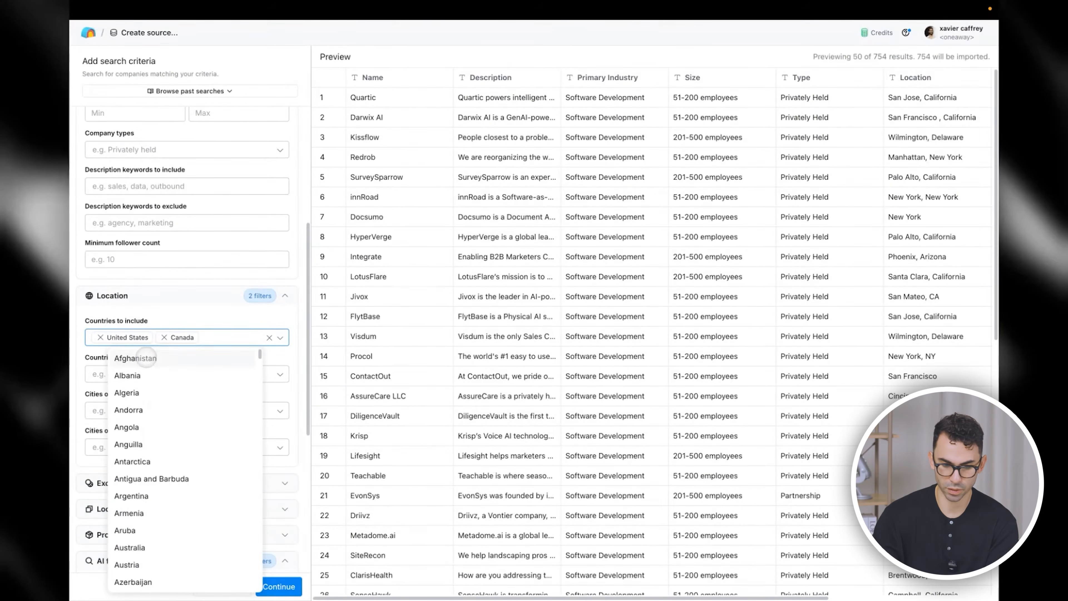
{"action": "type", "text": "united"}
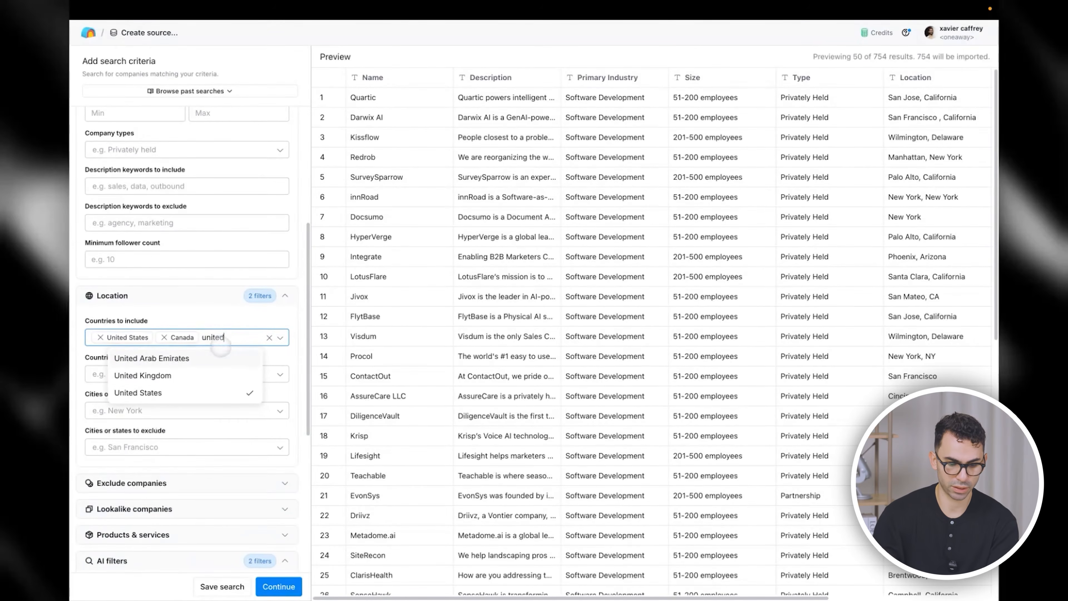
{"action": "left_click", "coordinate": [212, 375]}
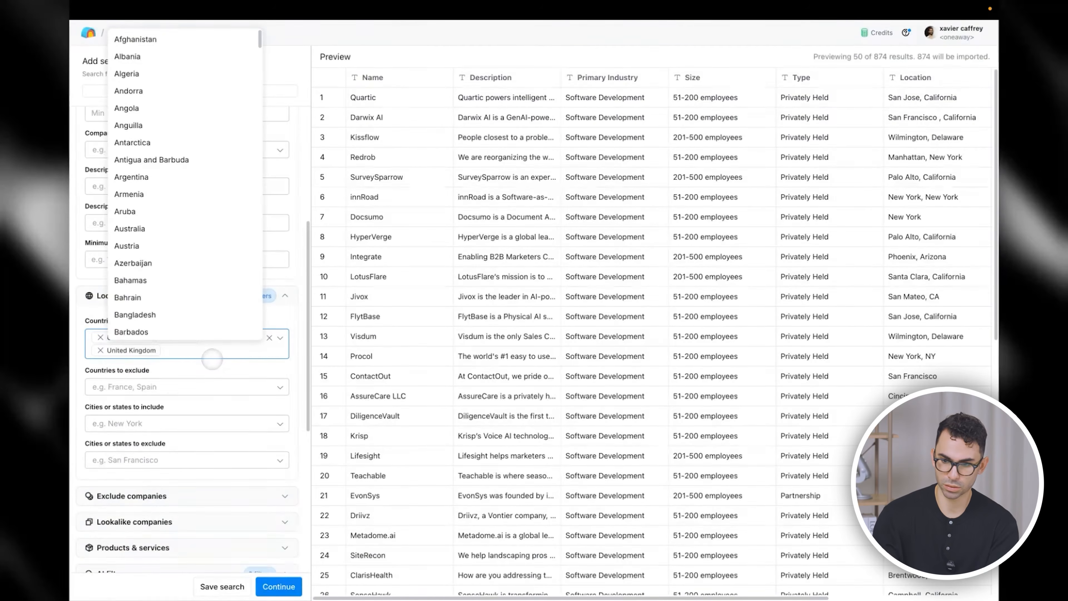
{"action": "type", "text": "france"}
{"action": "left_click", "coordinate": [165, 373]}
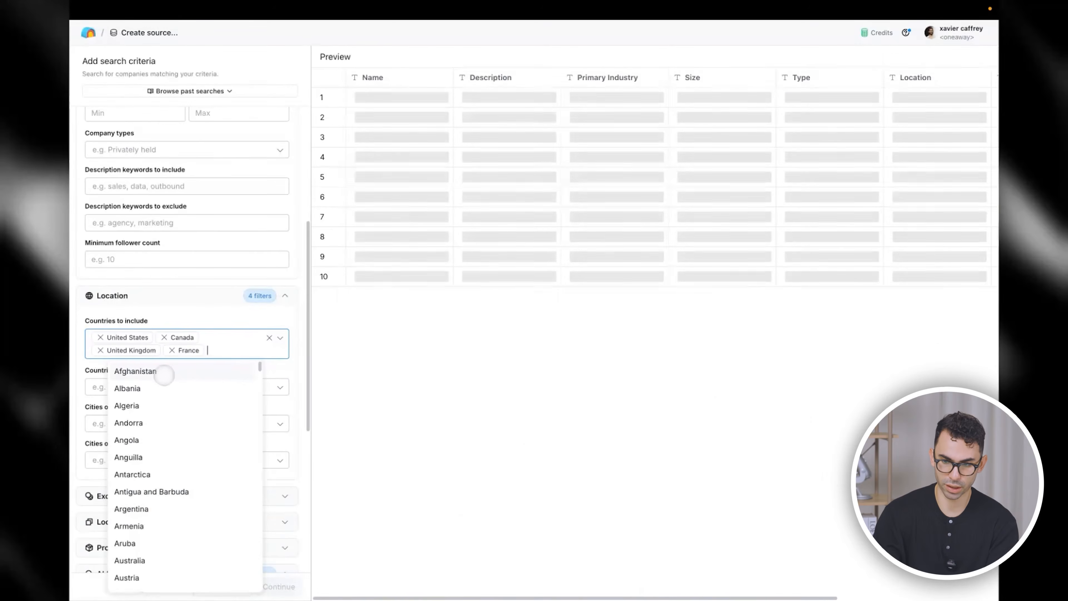
{"action": "left_click", "coordinate": [222, 321]}
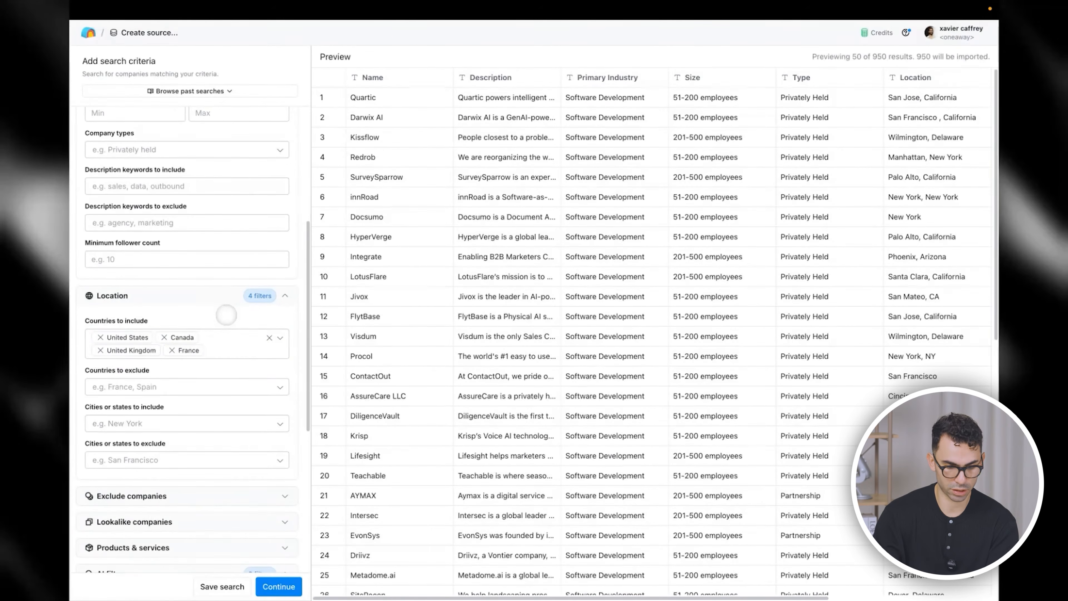
Step: Look through the tables available for excluding companies from the search, without selecting one
{"action": "scroll", "coordinate": [238, 353], "scroll_direction": "down", "scroll_amount": 5}
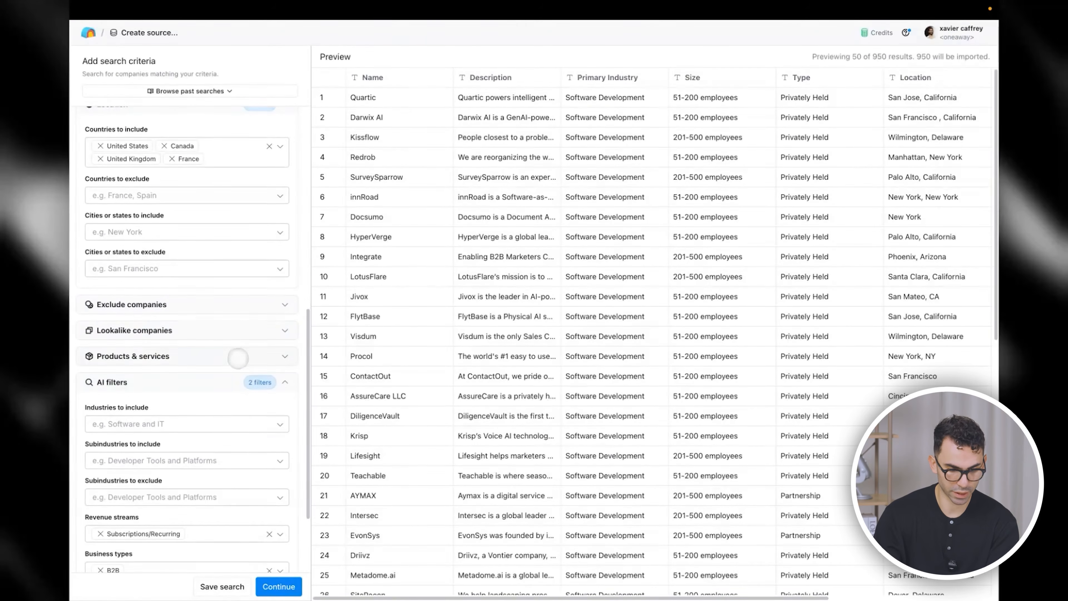
{"action": "left_click", "coordinate": [167, 305]}
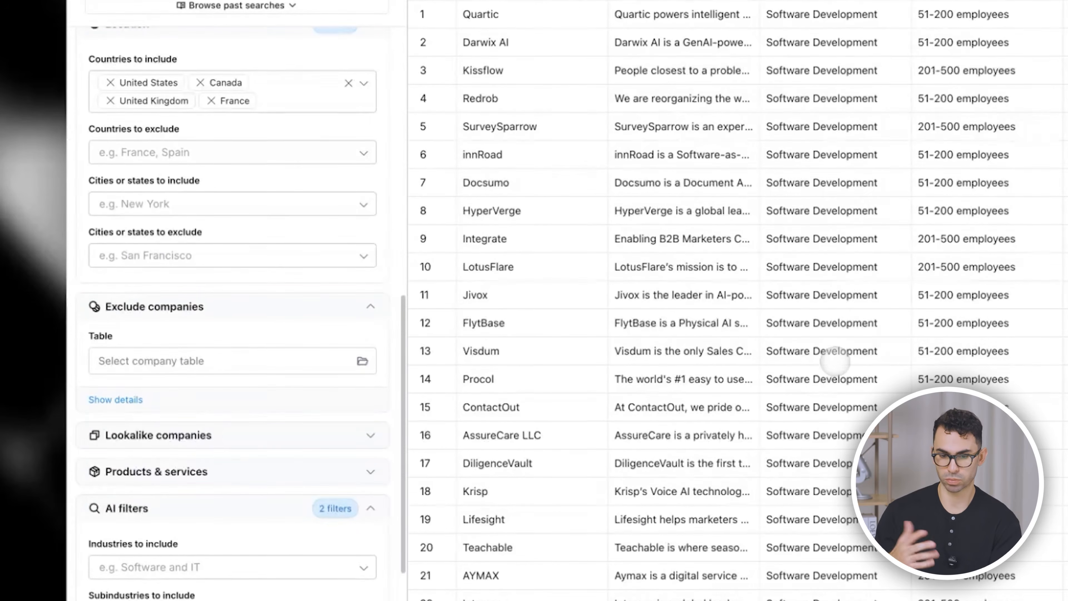
{"action": "scroll", "coordinate": [835, 362], "scroll_direction": "right", "scroll_amount": 7}
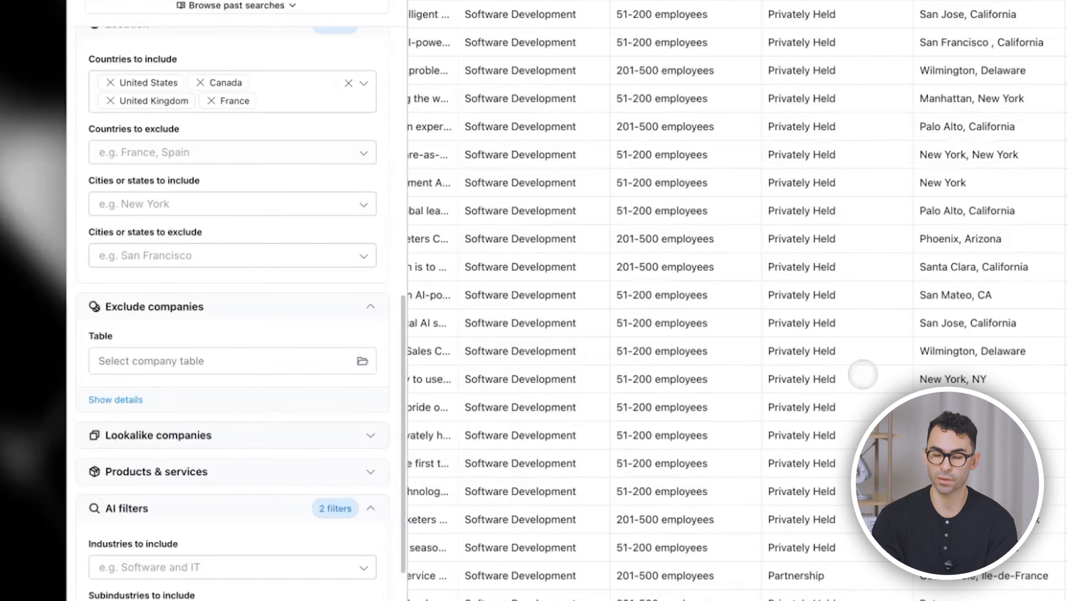
{"action": "scroll", "coordinate": [864, 372], "scroll_direction": "left", "scroll_amount": 7}
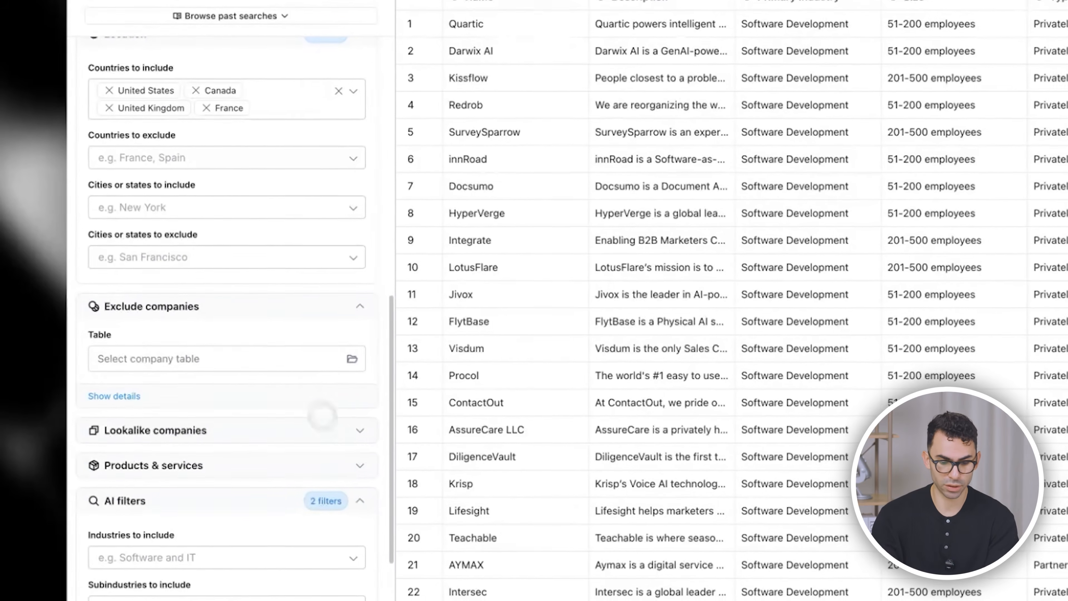
{"action": "left_click", "coordinate": [311, 360]}
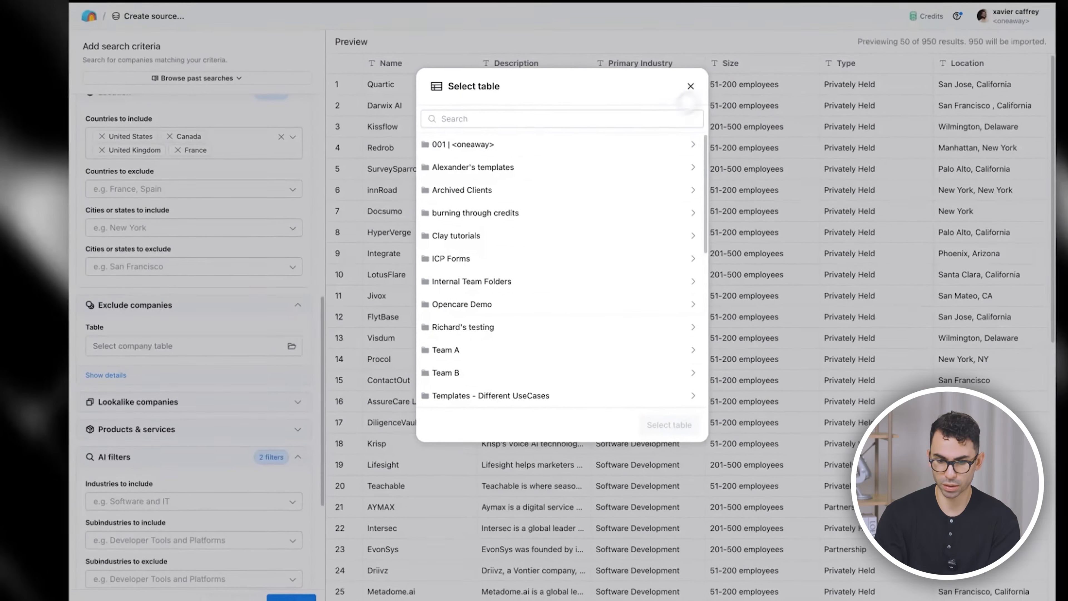
{"action": "left_click", "coordinate": [690, 86]}
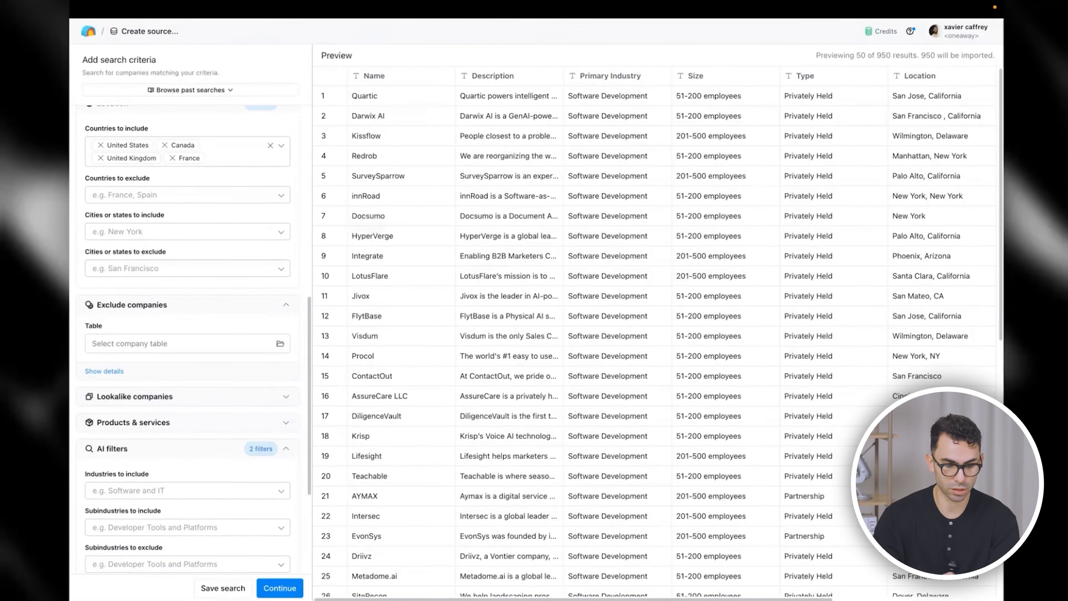
Step: Try oneaway.io as a lookalike company, and remove it from the filter again
{"action": "left_click", "coordinate": [245, 396]}
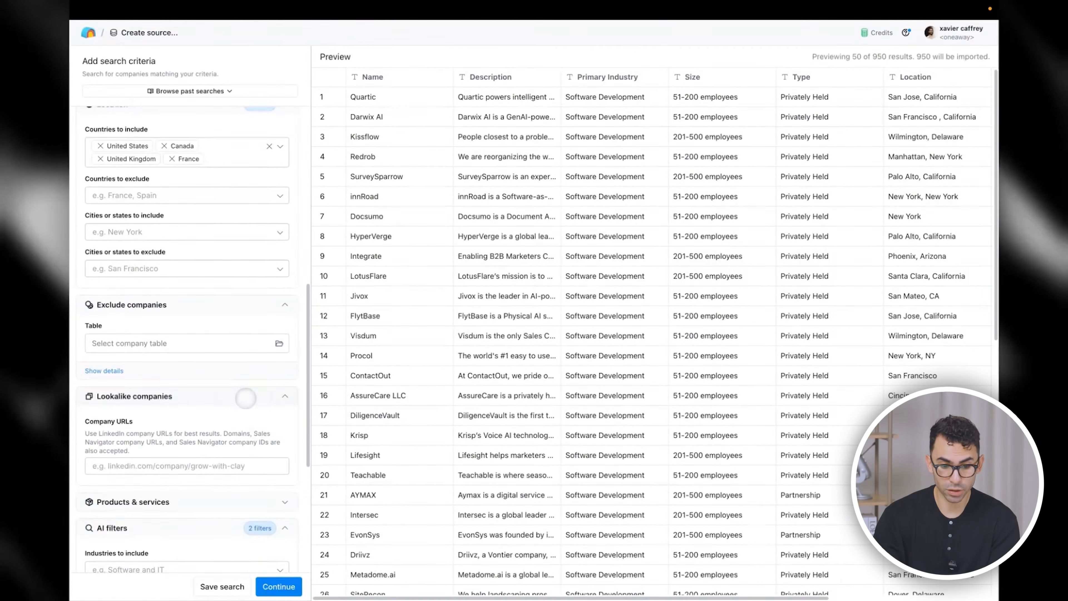
{"action": "scroll", "coordinate": [245, 397], "scroll_direction": "down", "scroll_amount": 3}
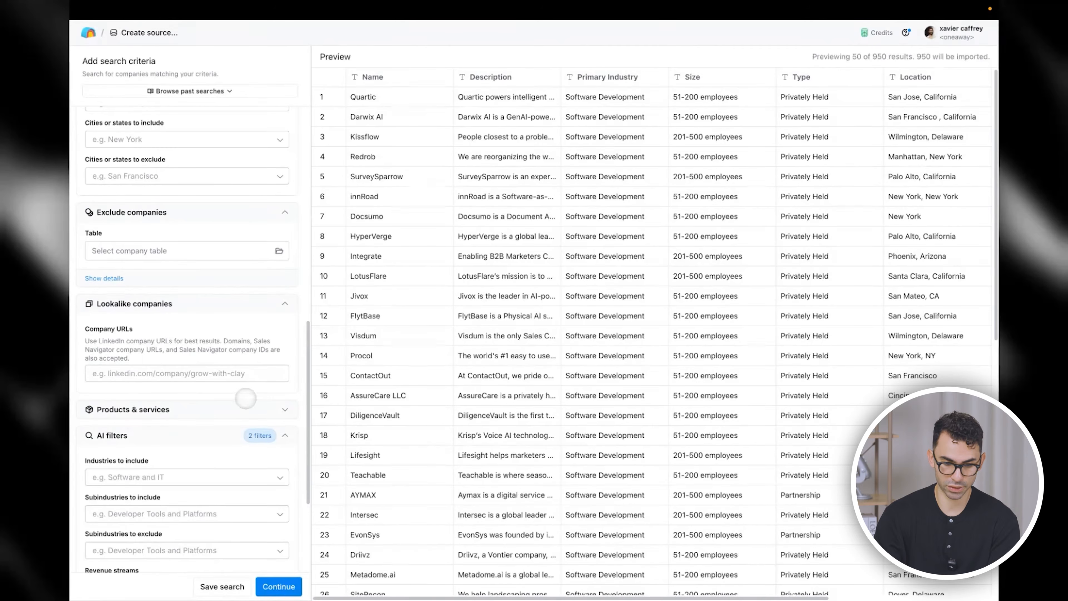
{"action": "left_click", "coordinate": [184, 378]}
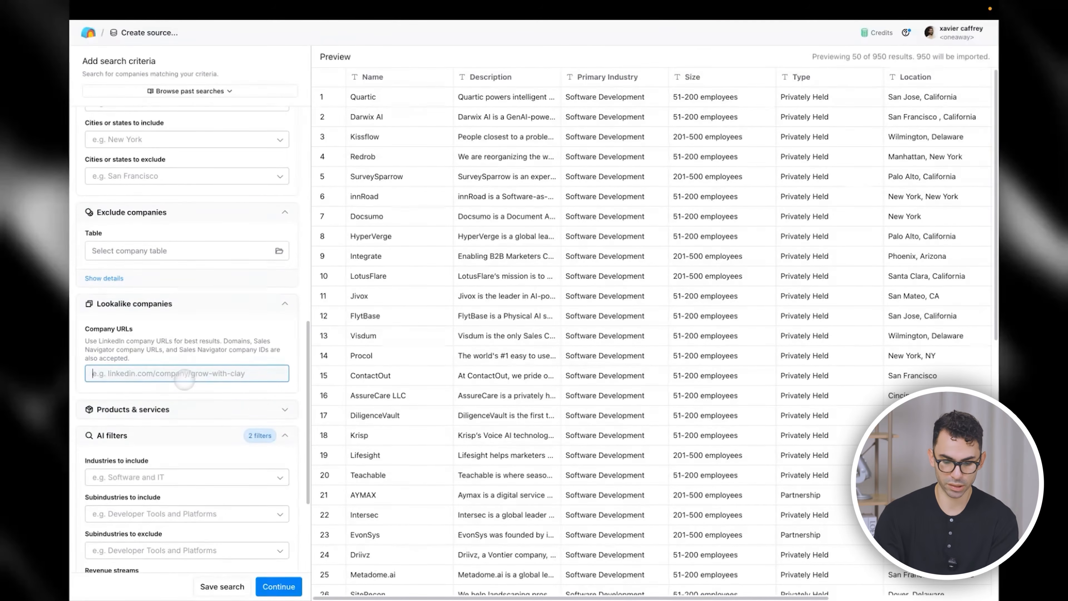
{"action": "type", "text": "oneaway.io"}
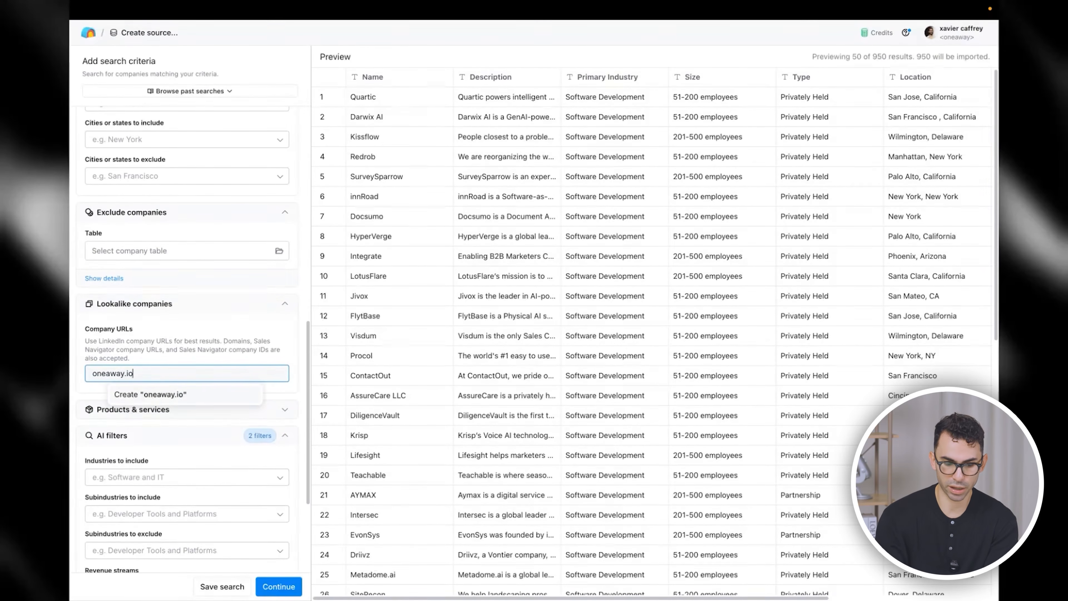
{"action": "key", "text": "Return"}
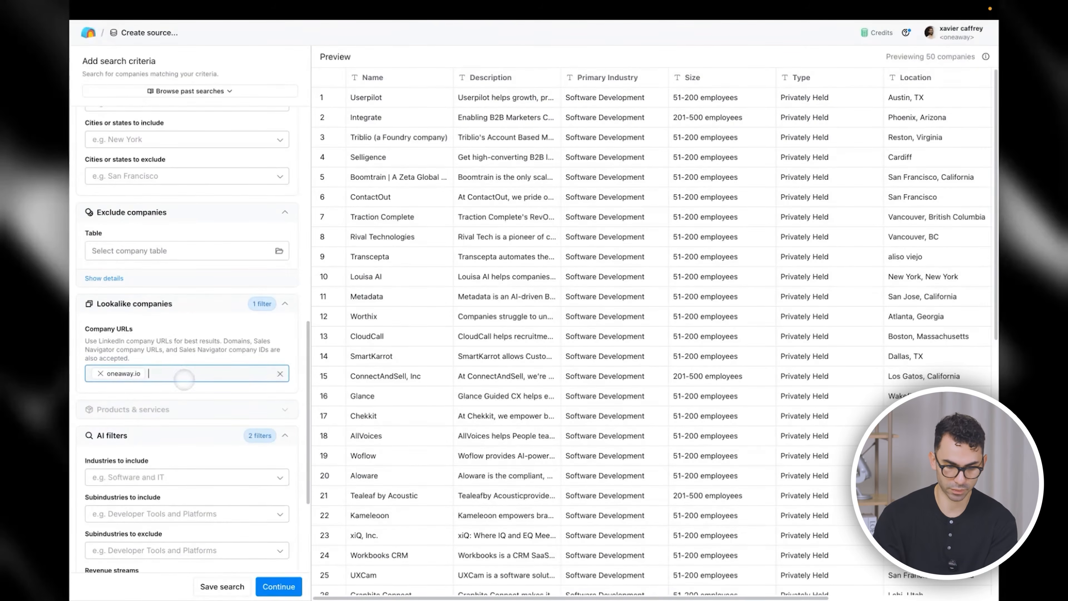
{"action": "left_click", "coordinate": [100, 373]}
Step: View the Products & services description filter and collapse it again
{"action": "scroll", "coordinate": [189, 366], "scroll_direction": "down", "scroll_amount": 3}
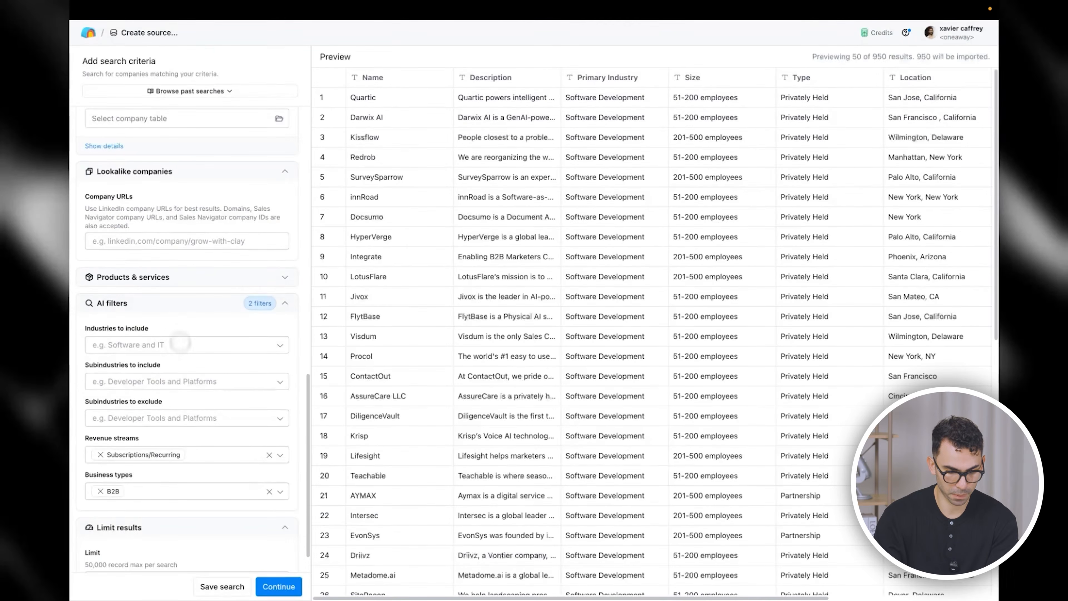
{"action": "left_click", "coordinate": [179, 278]}
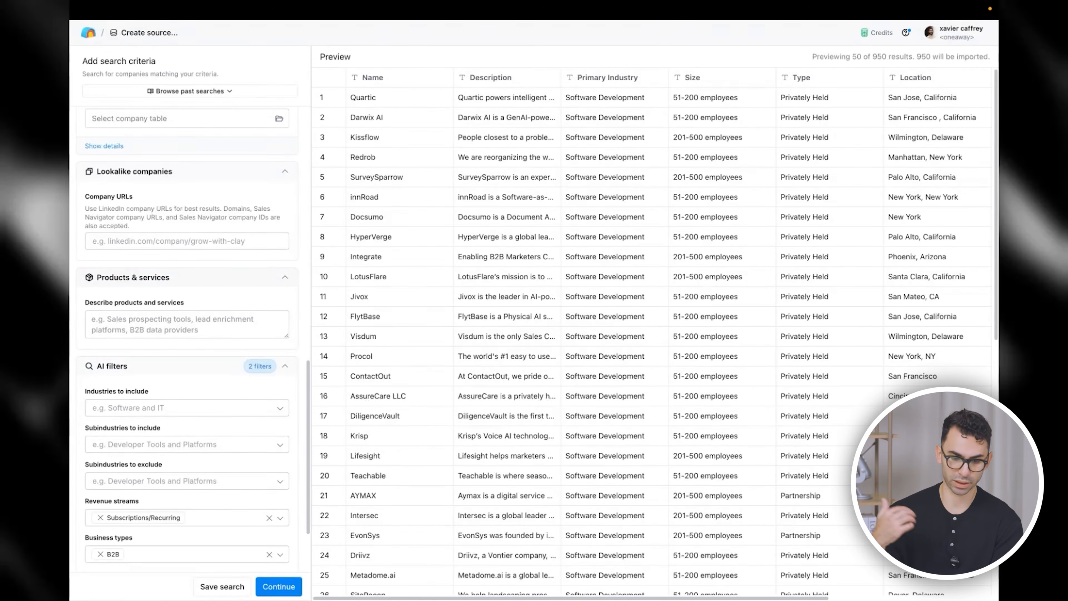
{"action": "left_click", "coordinate": [284, 277]}
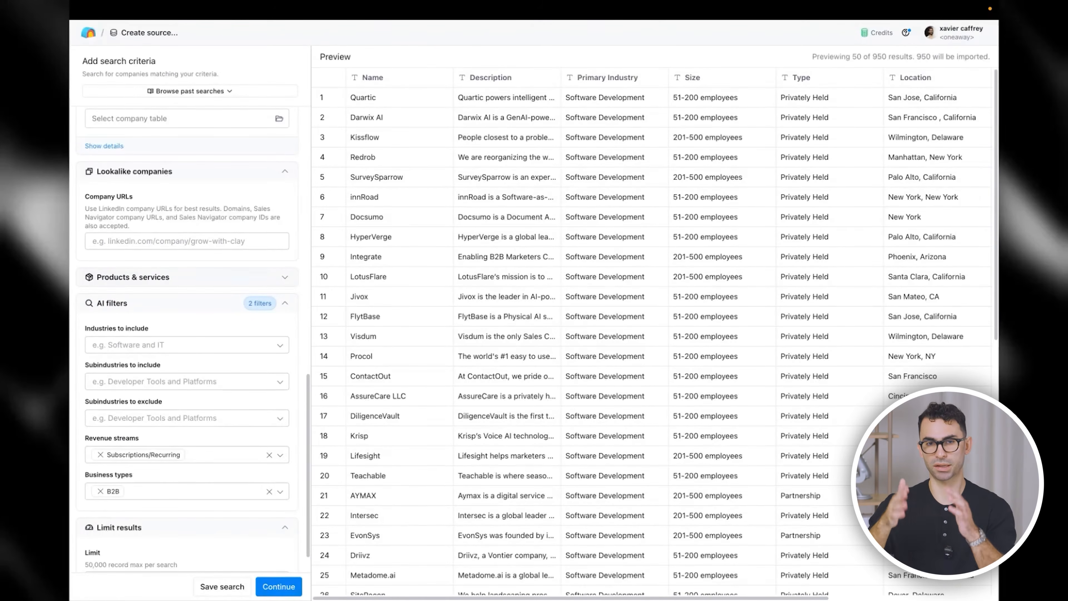
Step: Check the chosen search criteria and import the matching companies into a table
{"action": "scroll", "coordinate": [209, 291], "scroll_direction": "down", "scroll_amount": 1}
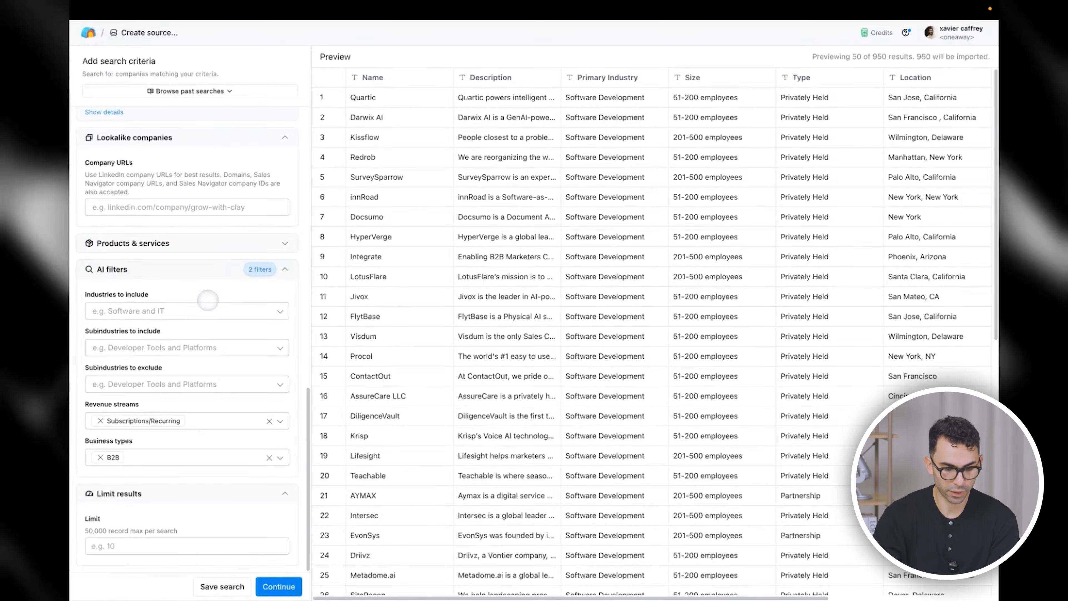
{"action": "scroll", "coordinate": [207, 300], "scroll_direction": "up", "scroll_amount": 15}
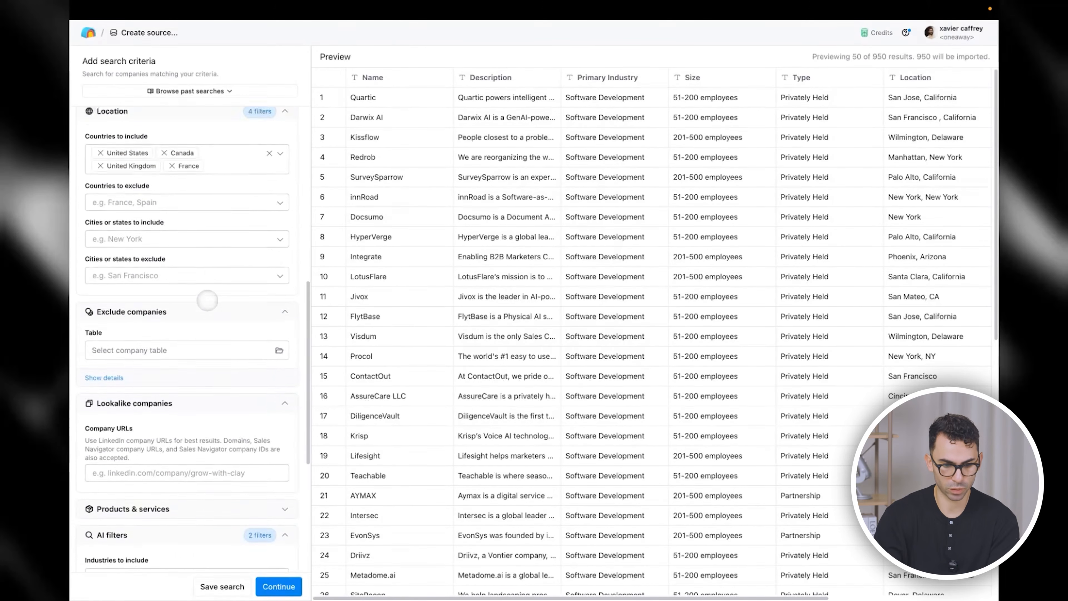
{"action": "scroll", "coordinate": [187, 337], "scroll_direction": "up", "scroll_amount": 5}
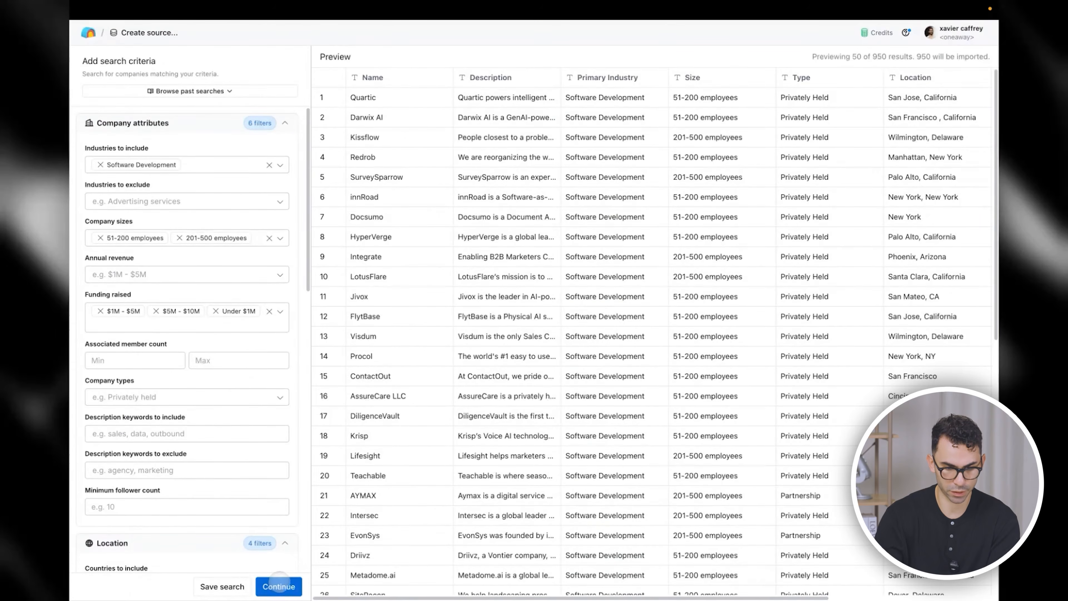
{"action": "left_click", "coordinate": [279, 586]}
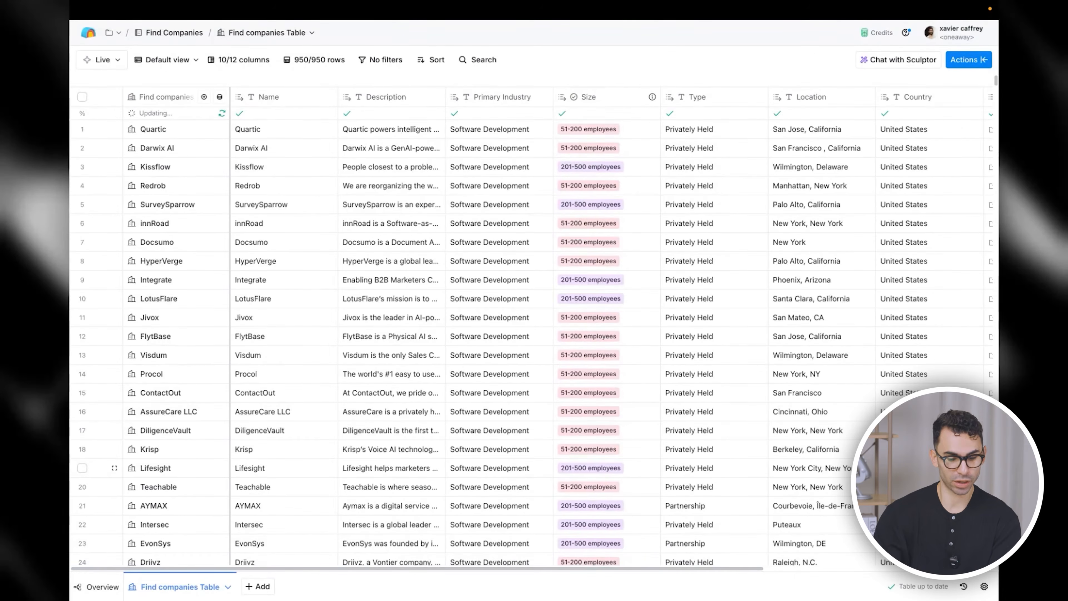
{"action": "scroll", "coordinate": [534, 468], "scroll_direction": "down", "scroll_amount": 10}
{"action": "scroll", "coordinate": [534, 468], "scroll_direction": "up", "scroll_amount": 10}
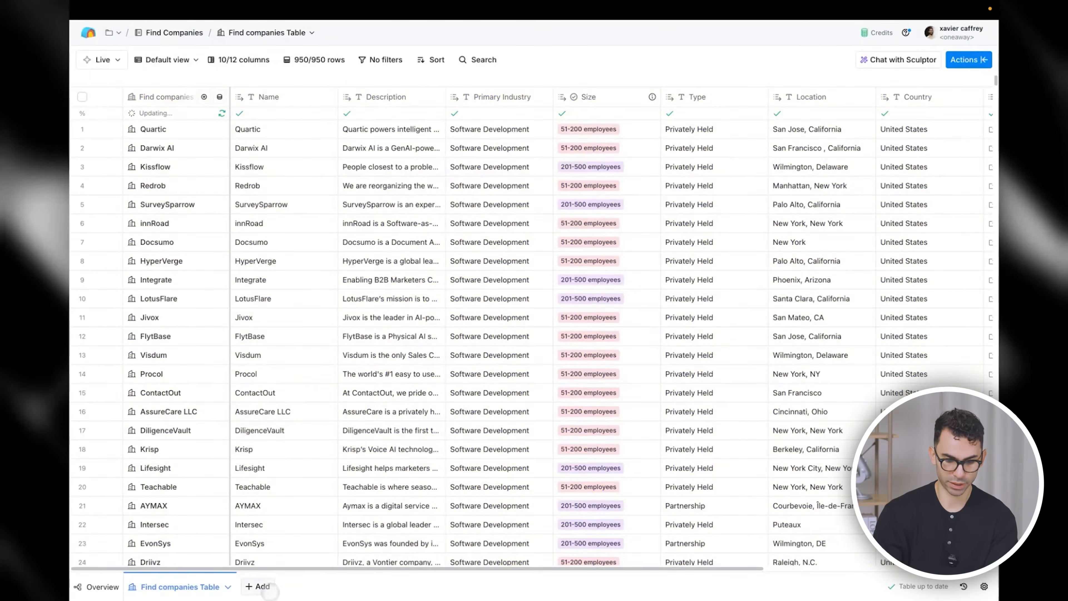
Step: Add a blank table to the Find Companies workbook and hide its actions list
{"action": "left_click", "coordinate": [261, 586]}
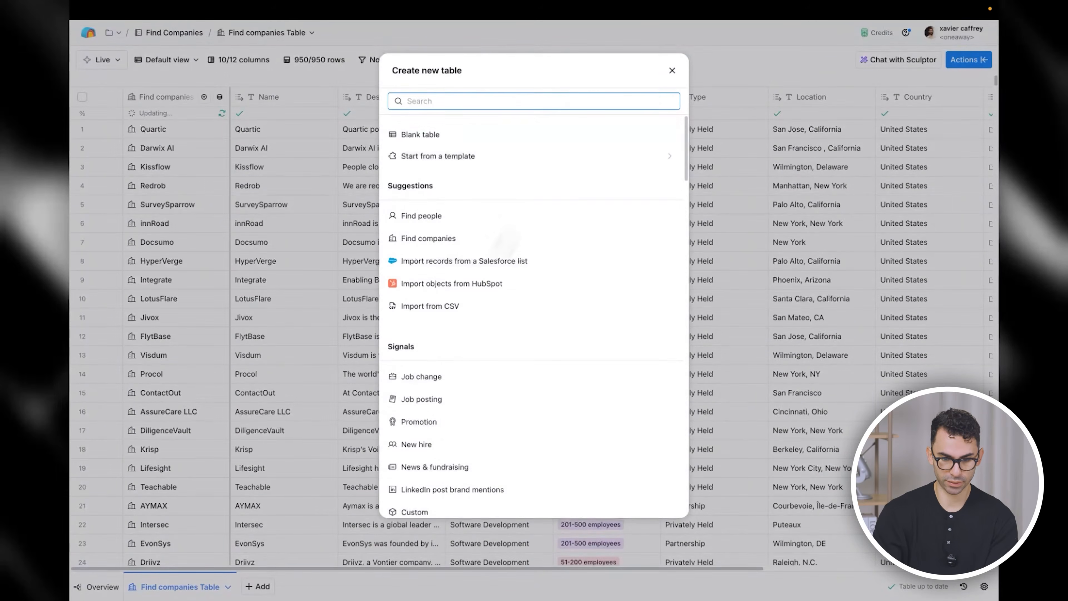
{"action": "key", "text": "Escape"}
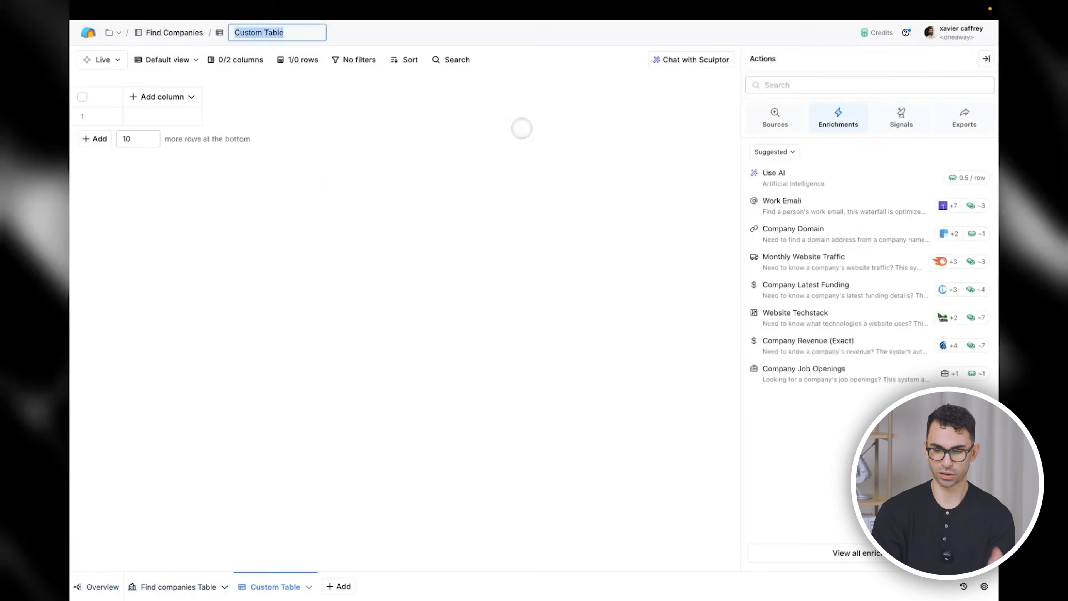
{"action": "left_click", "coordinate": [985, 59]}
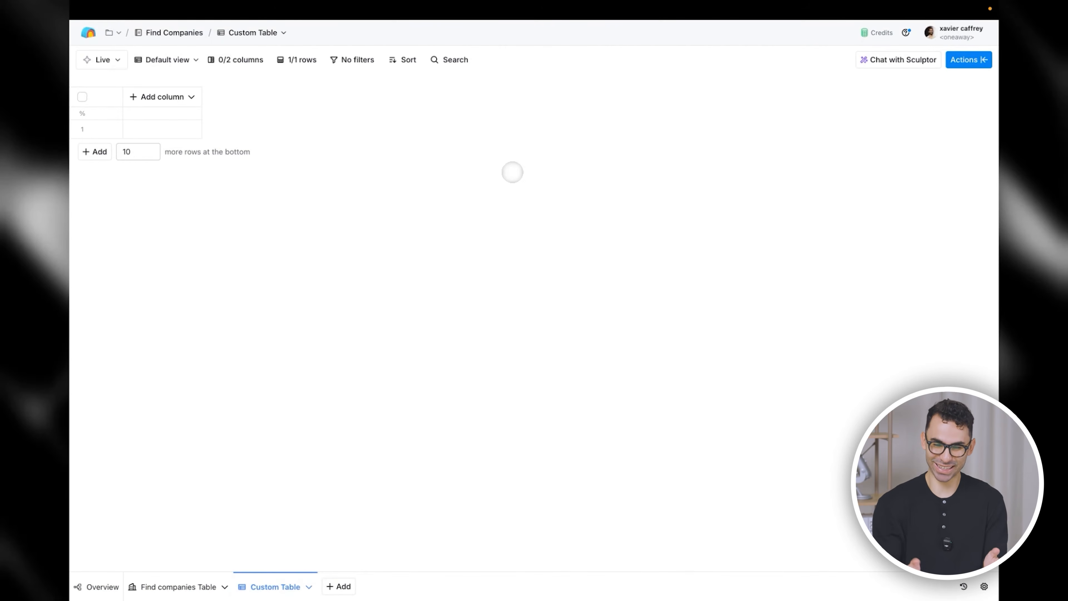
Step: View the column types offered in the blank table and compare it with the Find companies Table
{"action": "left_click", "coordinate": [191, 97]}
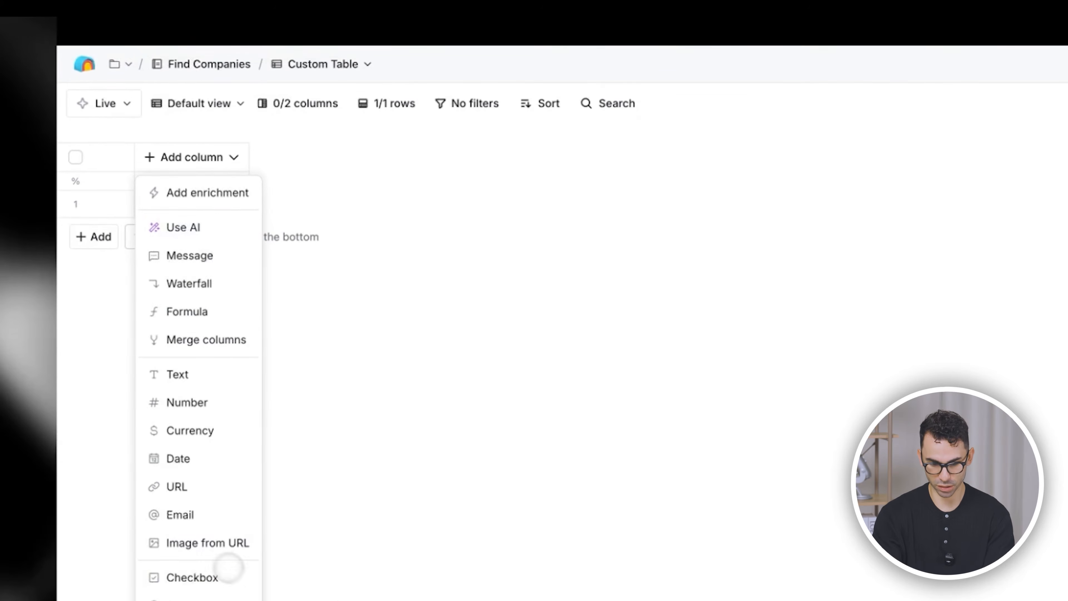
{"action": "left_click", "coordinate": [350, 598]}
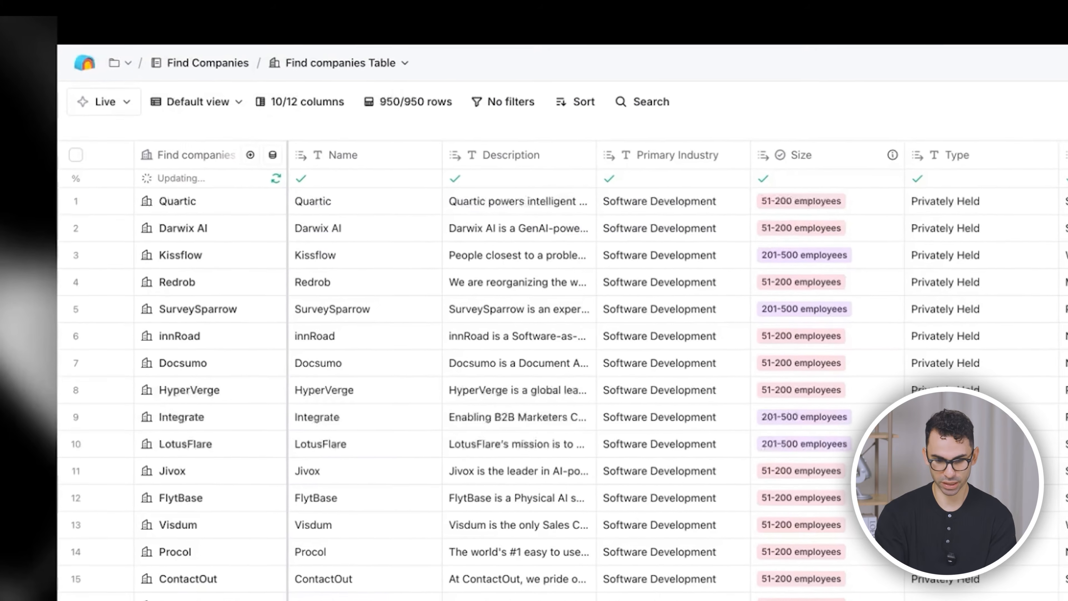
{"action": "left_click", "coordinate": [281, 596]}
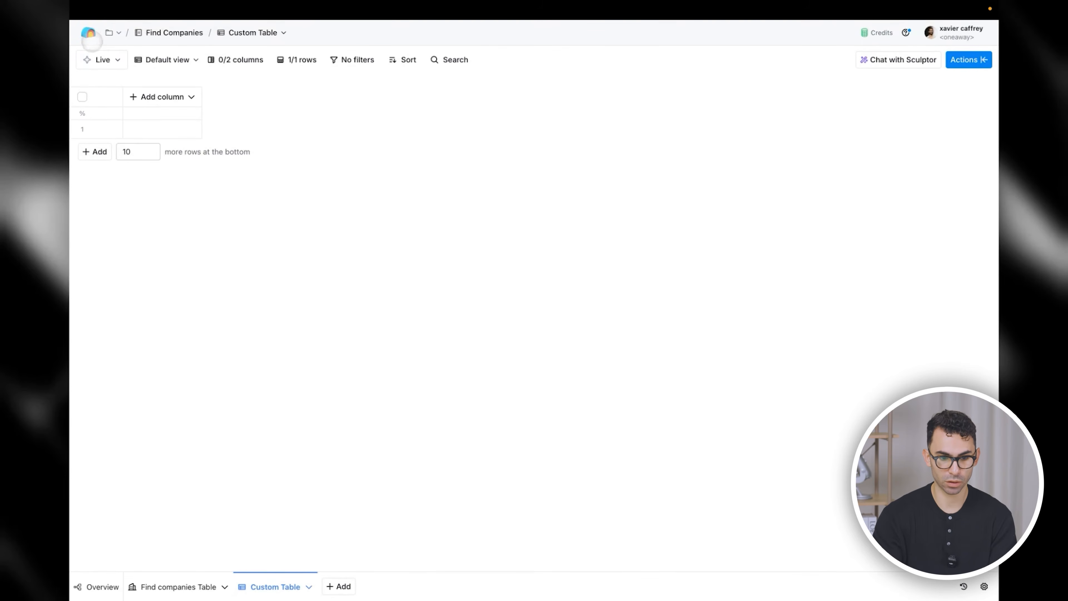
Step: View the options for creating a new item on the home page and return to the Custom Table
{"action": "left_click", "coordinate": [88, 33]}
{"action": "left_click", "coordinate": [956, 230]}
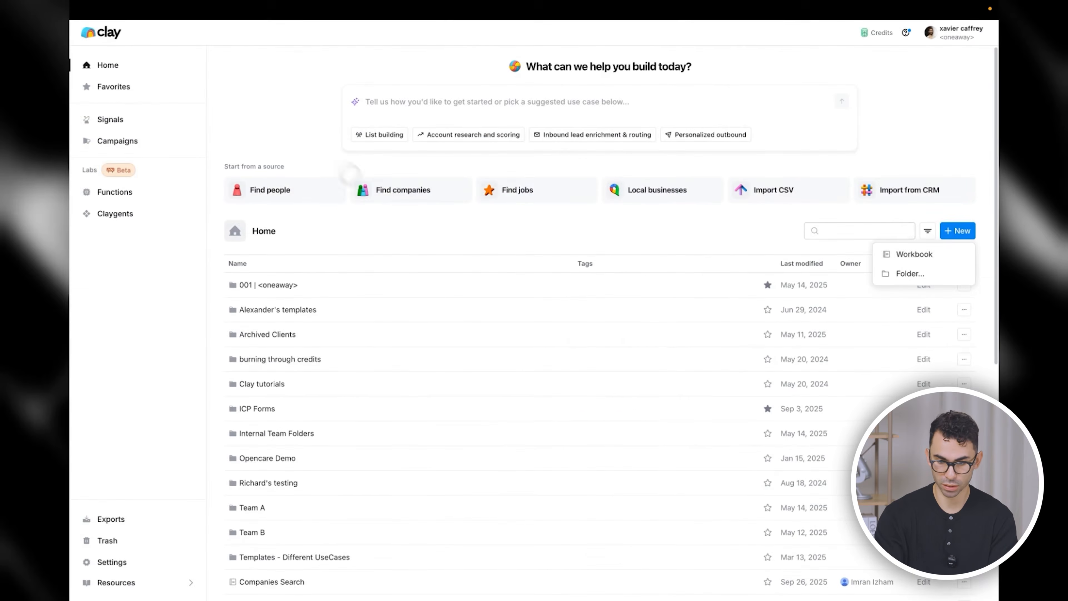
{"action": "scroll", "coordinate": [570, 233], "scroll_direction": "left", "scroll_amount": 5}
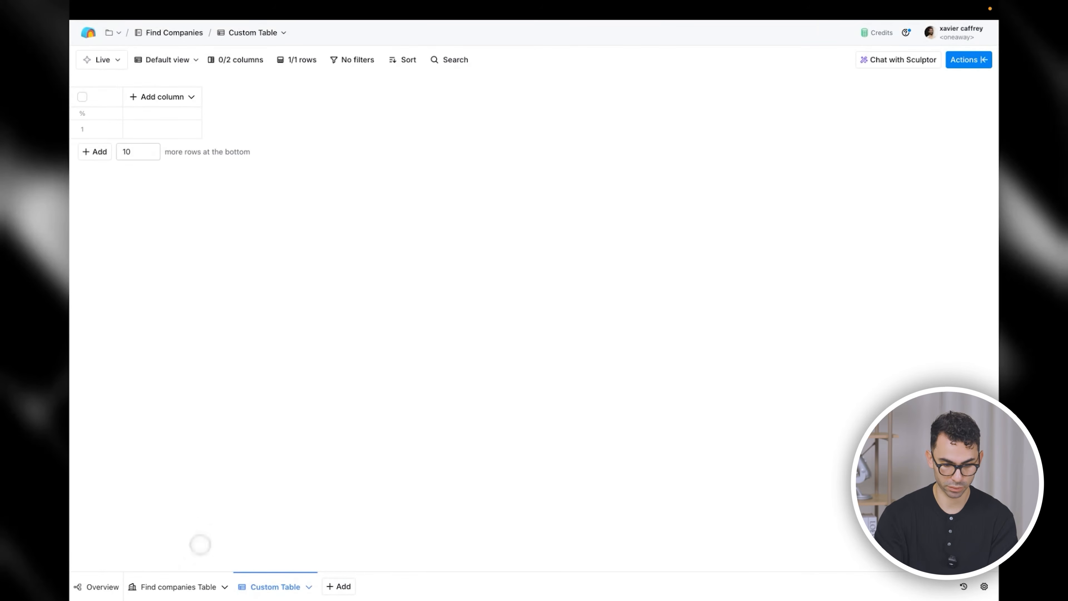
Step: Rename the Find companies Table as "Clay Tutorial Company table"
{"action": "left_click", "coordinate": [179, 588]}
{"action": "left_click", "coordinate": [184, 588]}
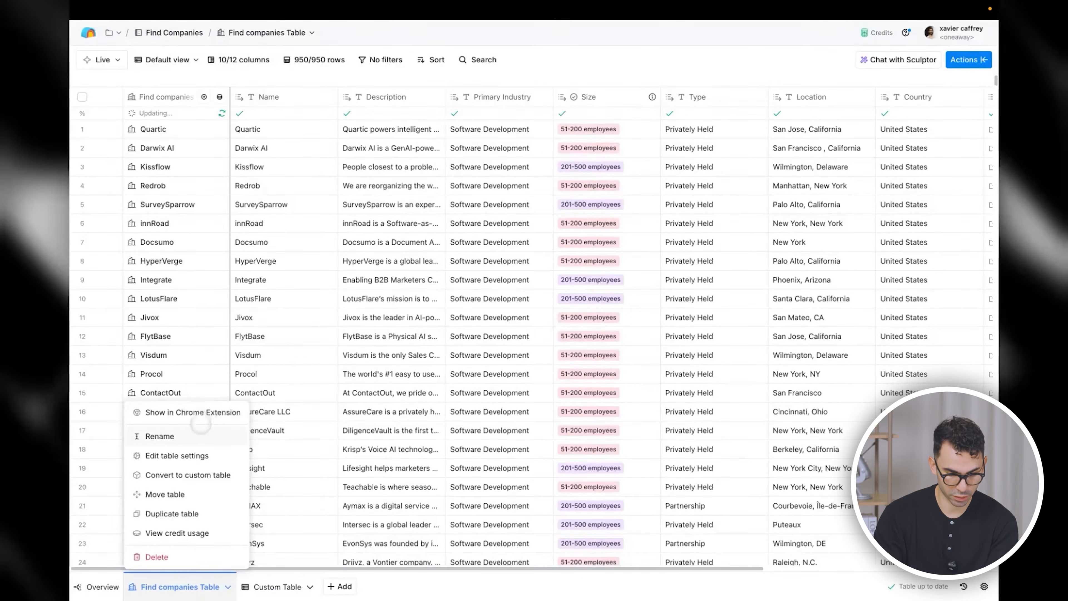
{"action": "left_click", "coordinate": [198, 434]}
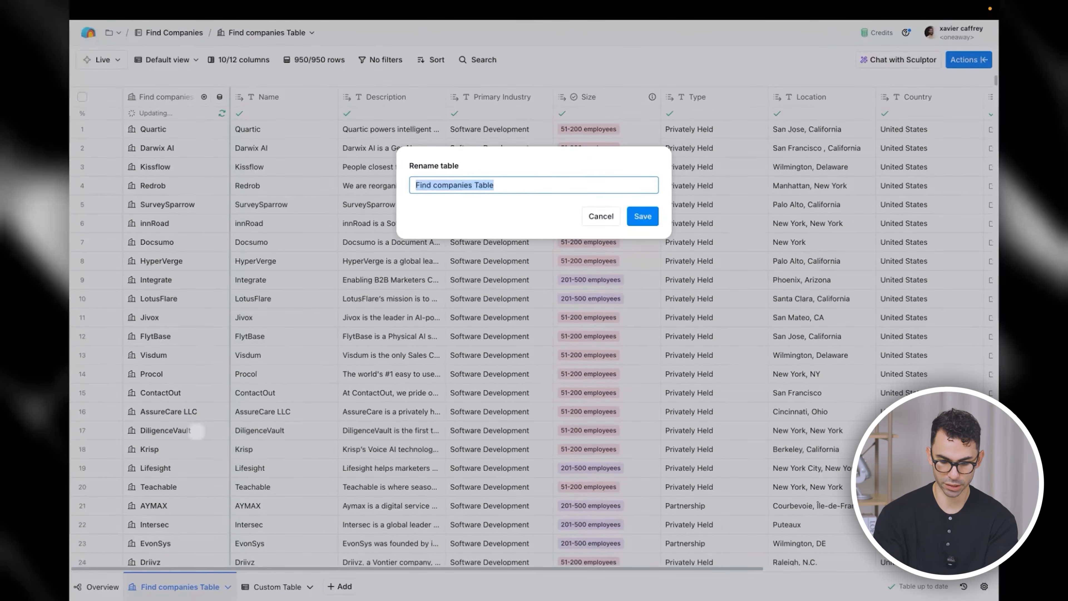
{"action": "type", "text": "Clay Tutorial Com"}
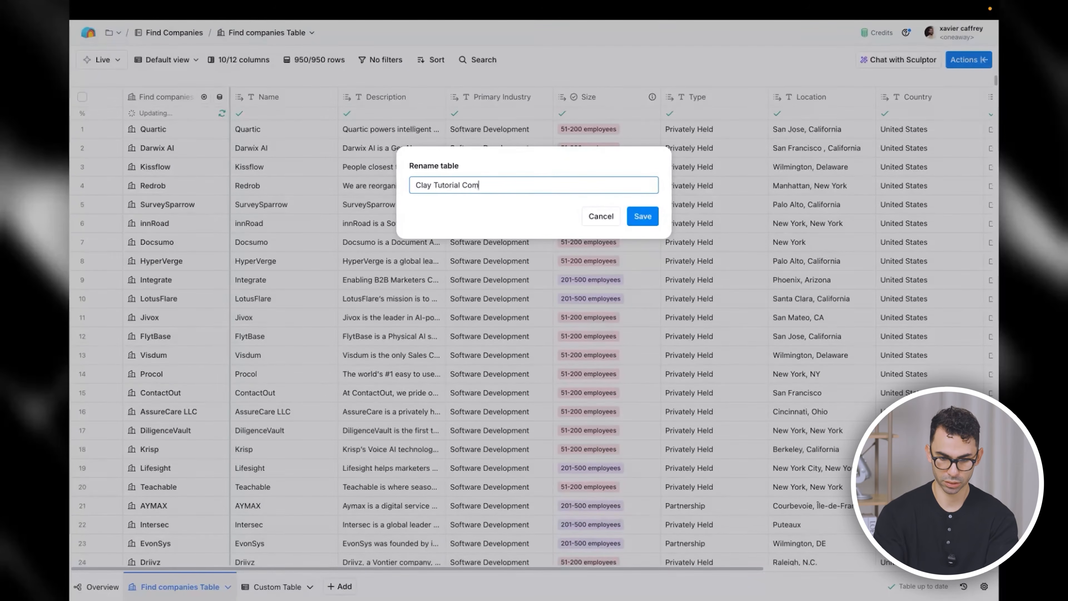
{"action": "type", "text": "pany table"}
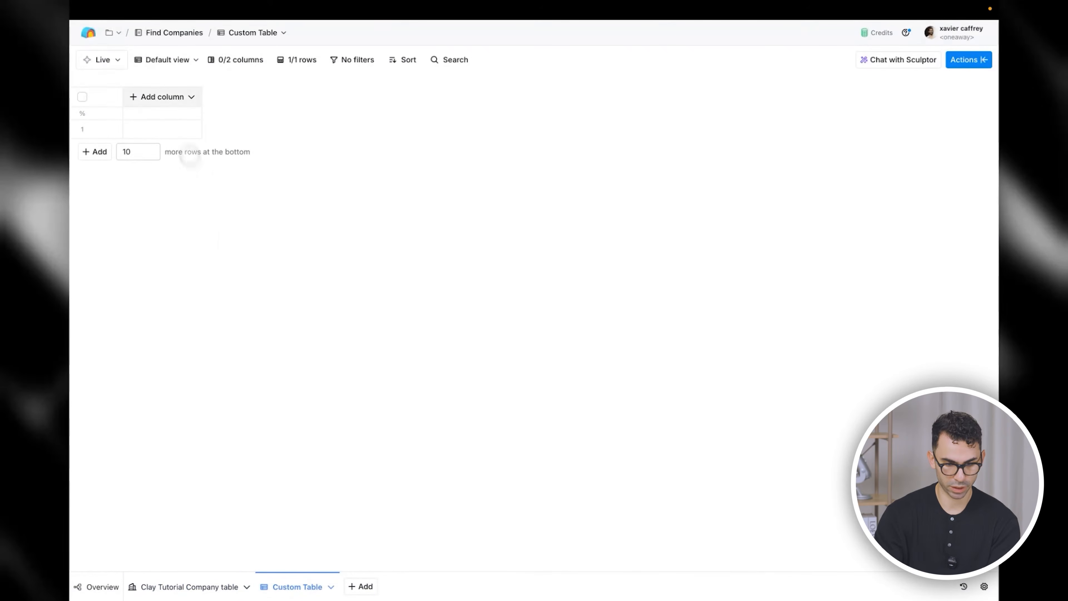
Step: View the suggested enrichments for the Custom Table and read the Work Email and Company Domain descriptions
{"action": "left_click", "coordinate": [170, 96]}
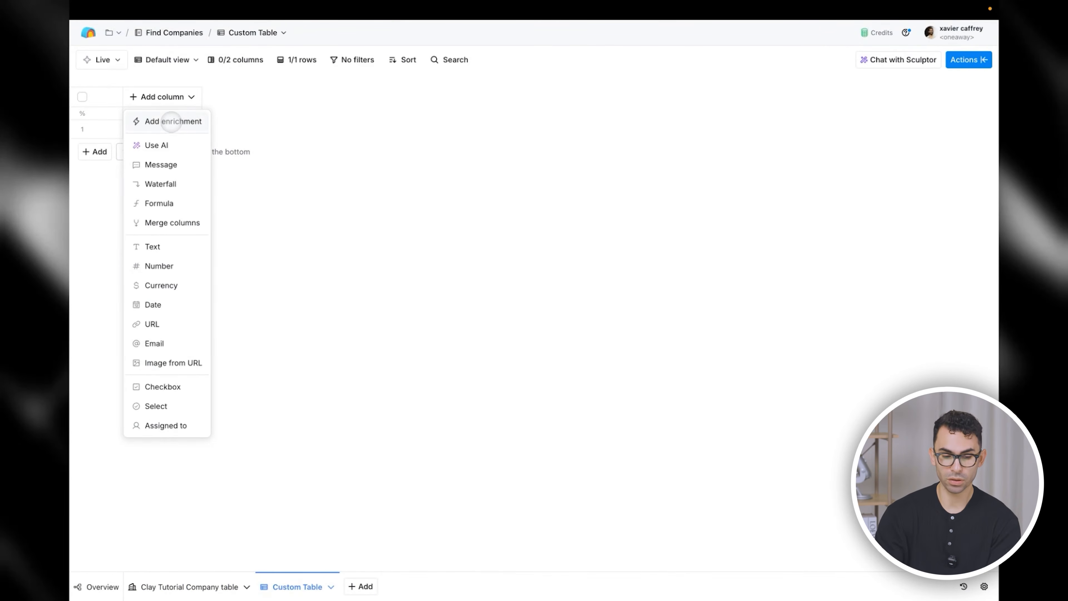
{"action": "left_click", "coordinate": [171, 121]}
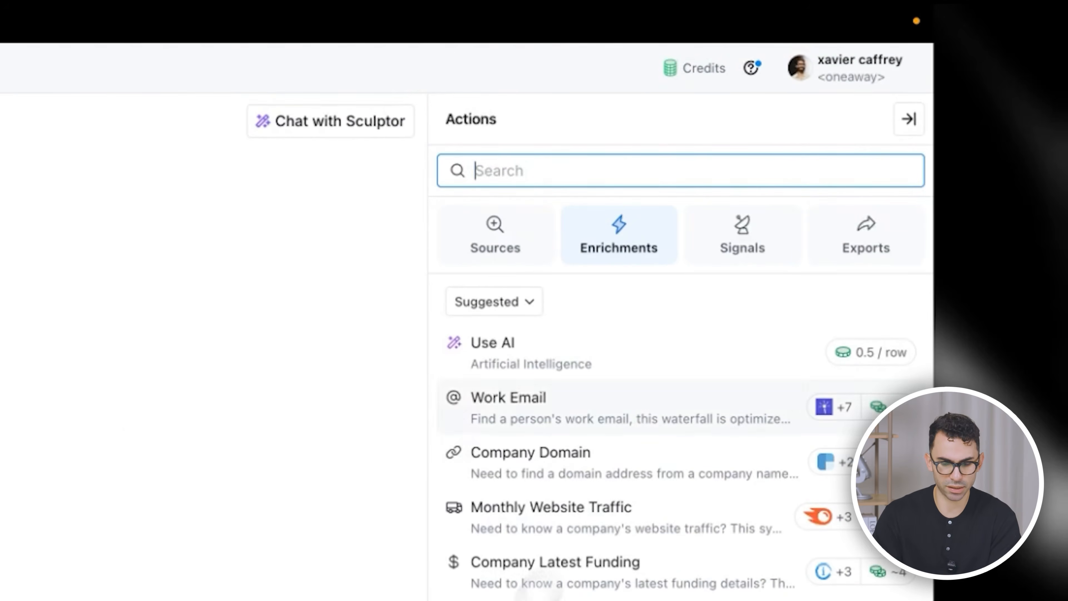
{"action": "mouse_move", "coordinate": [611, 417]}
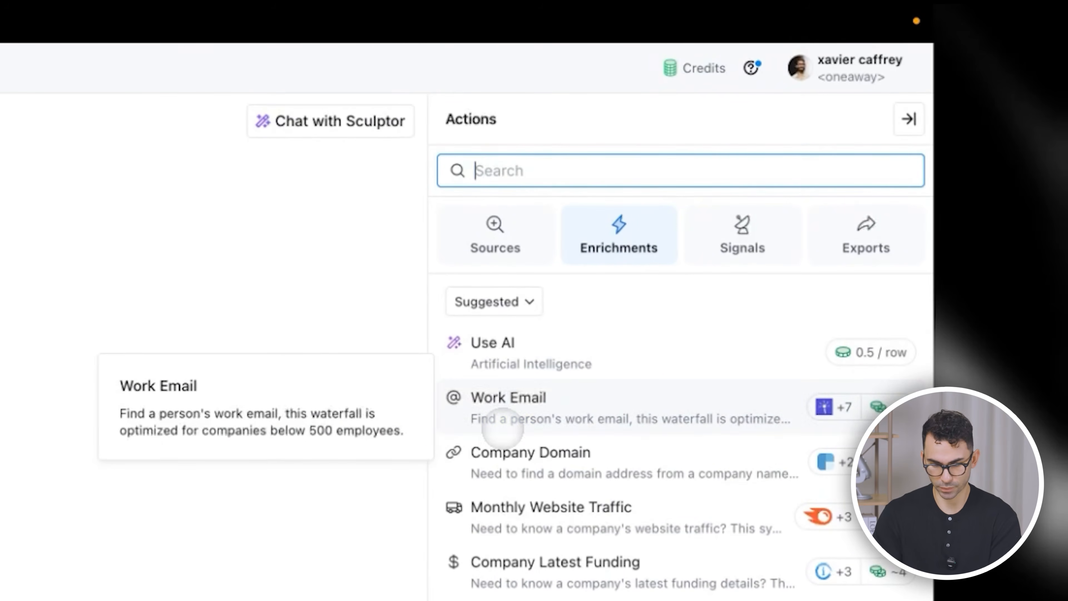
{"action": "mouse_move", "coordinate": [565, 435]}
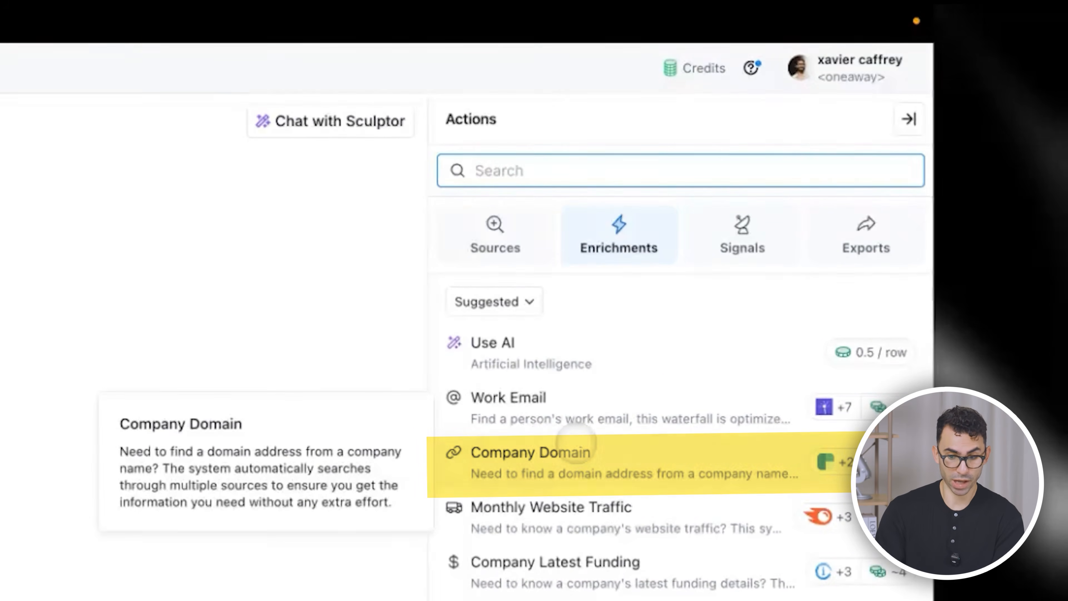
{"action": "mouse_move", "coordinate": [585, 498]}
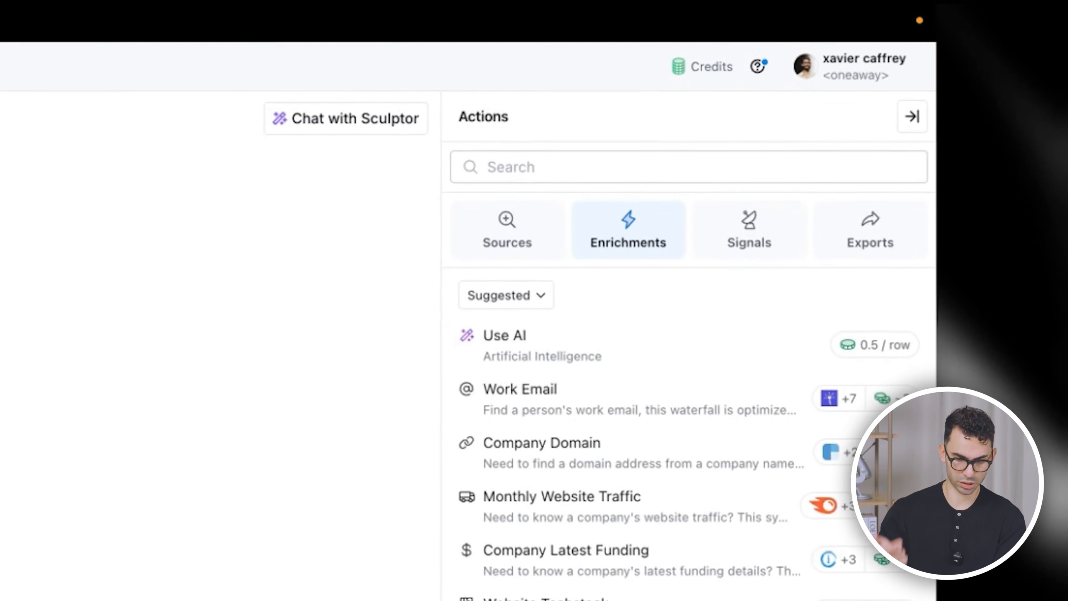
Step: View the Use AI enrichment's prompt generation and configuration settings and close them without saving
{"action": "left_click", "coordinate": [517, 329]}
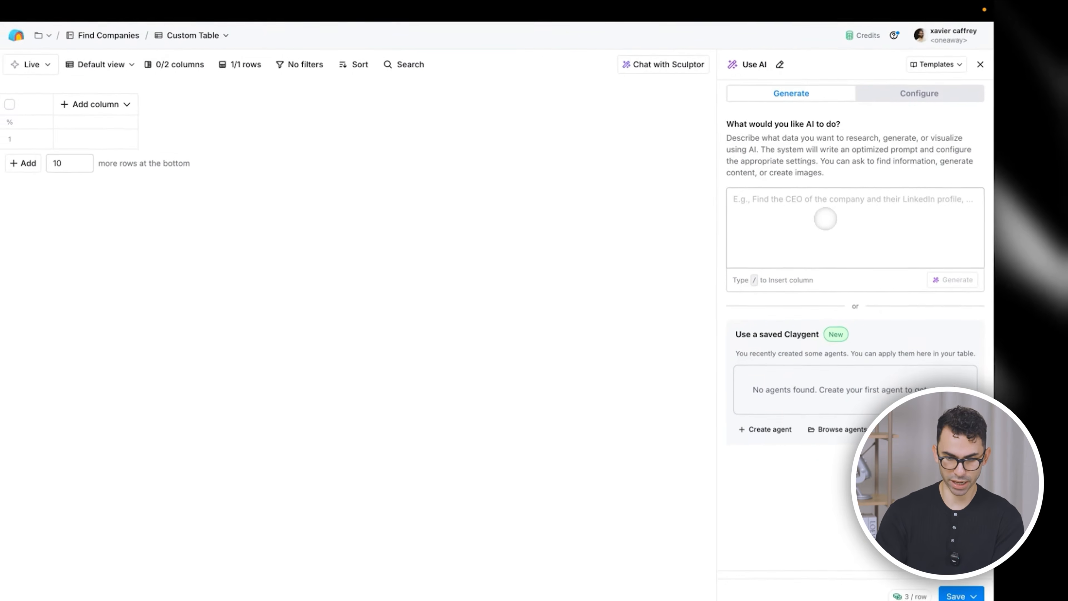
{"action": "left_click", "coordinate": [751, 257]}
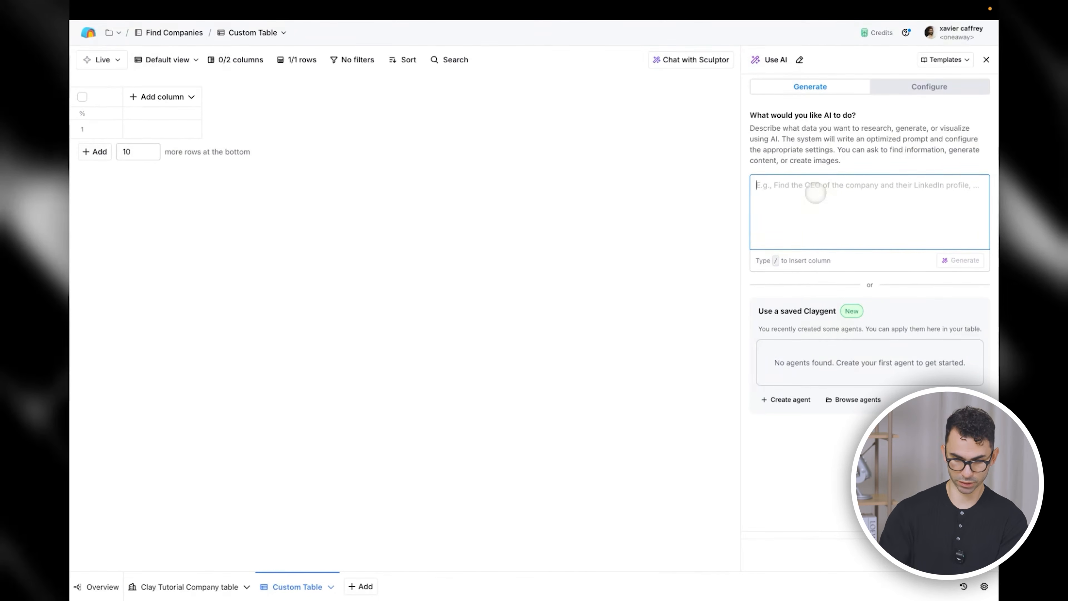
{"action": "left_click", "coordinate": [921, 87]}
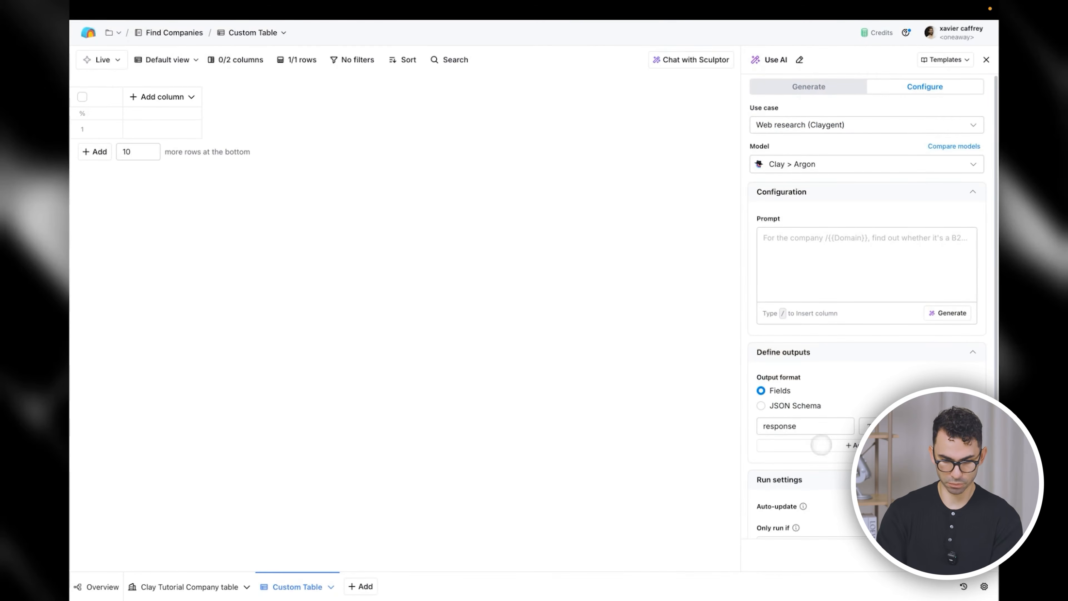
{"action": "left_click", "coordinate": [986, 60]}
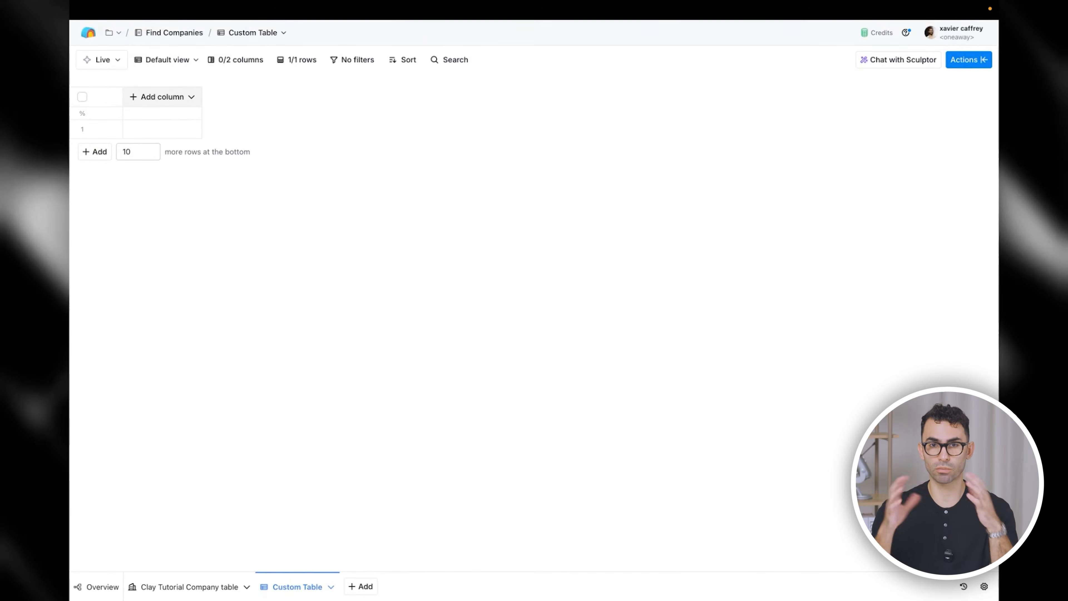
Step: View the message drafting settings for a new Message column and close them
{"action": "left_click", "coordinate": [162, 97]}
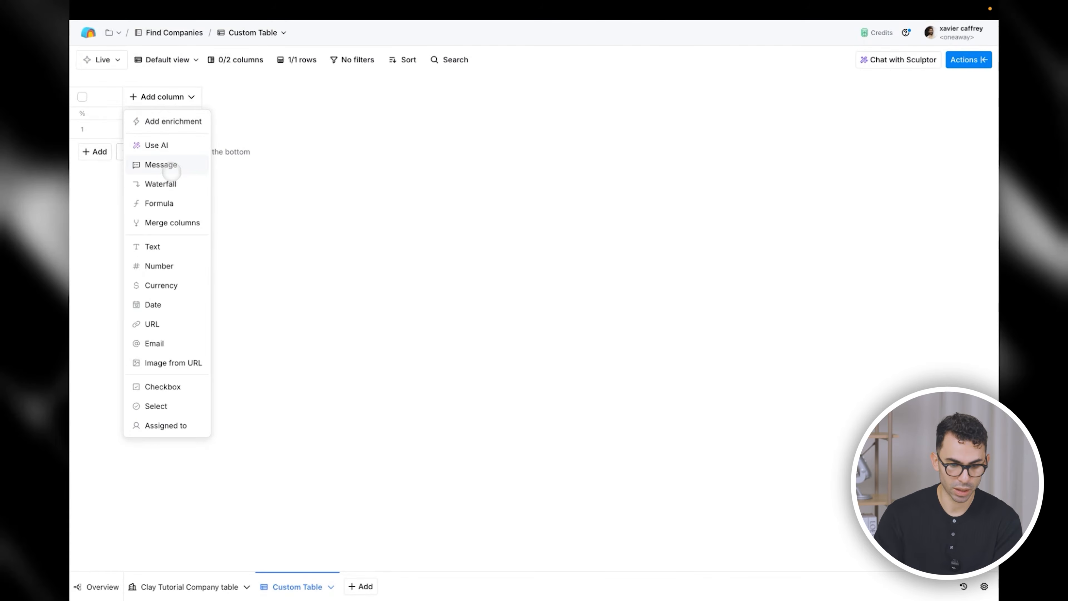
{"action": "left_click", "coordinate": [170, 166]}
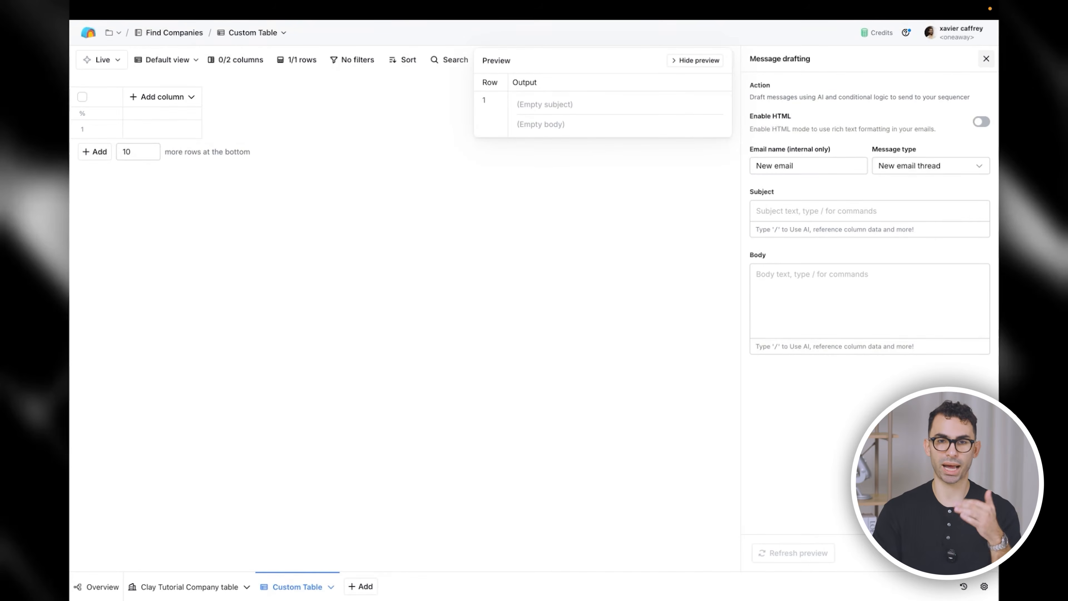
{"action": "key", "text": "Escape"}
Step: Try a custom Waterfall column with the Number data type and close its settings without saving
{"action": "left_click", "coordinate": [162, 97]}
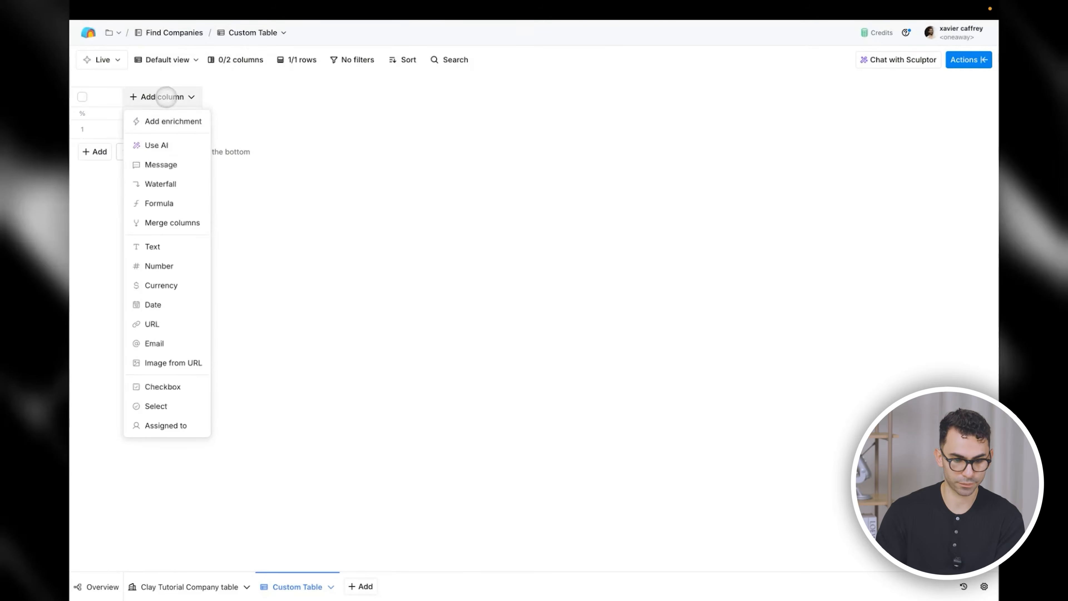
{"action": "left_click", "coordinate": [190, 180]}
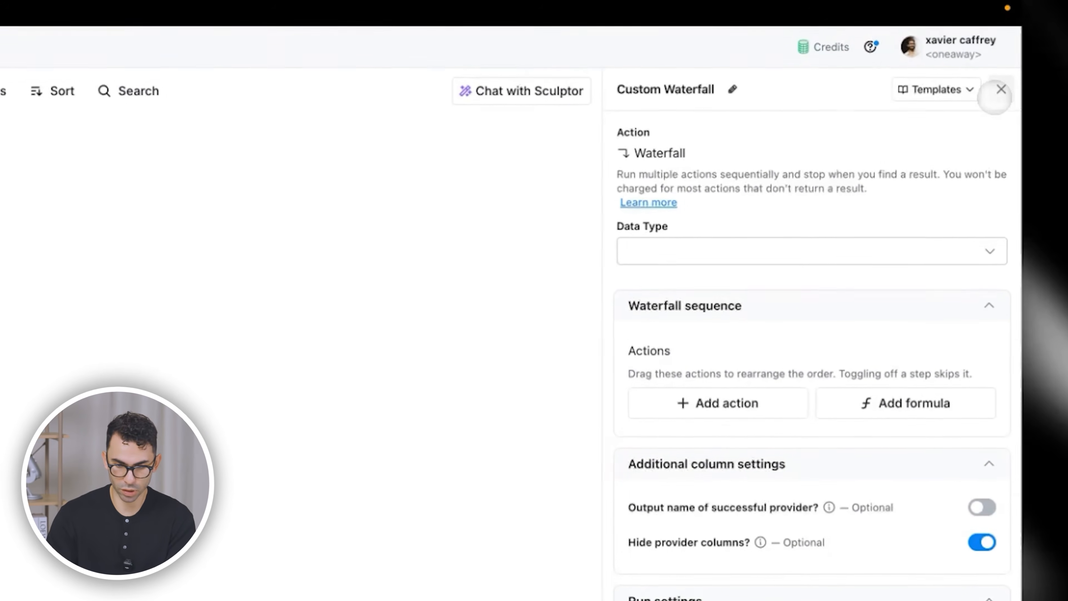
{"action": "left_click", "coordinate": [843, 253]}
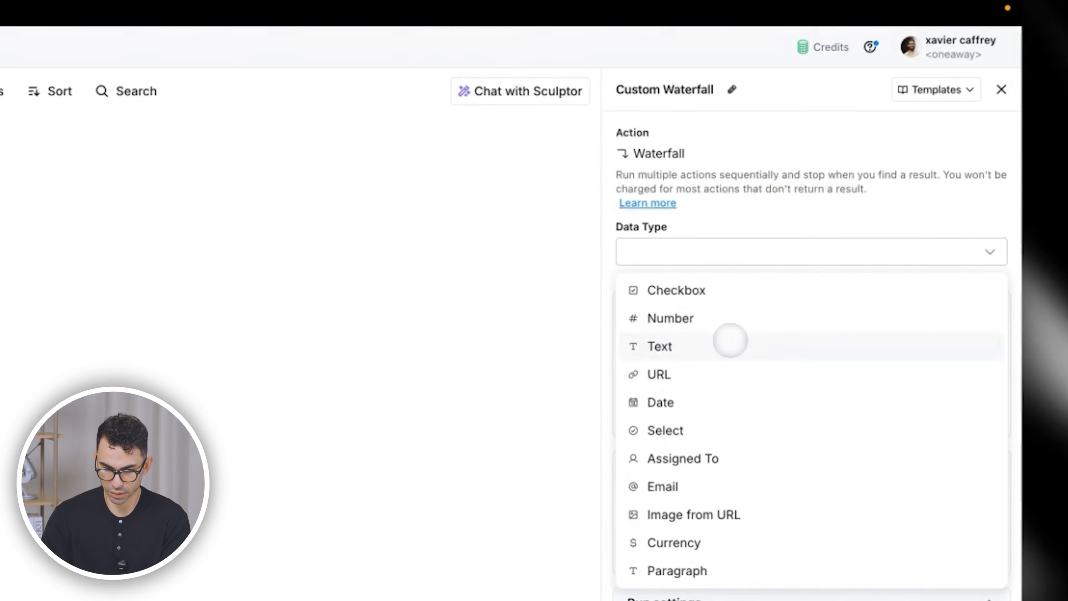
{"action": "left_click", "coordinate": [736, 321]}
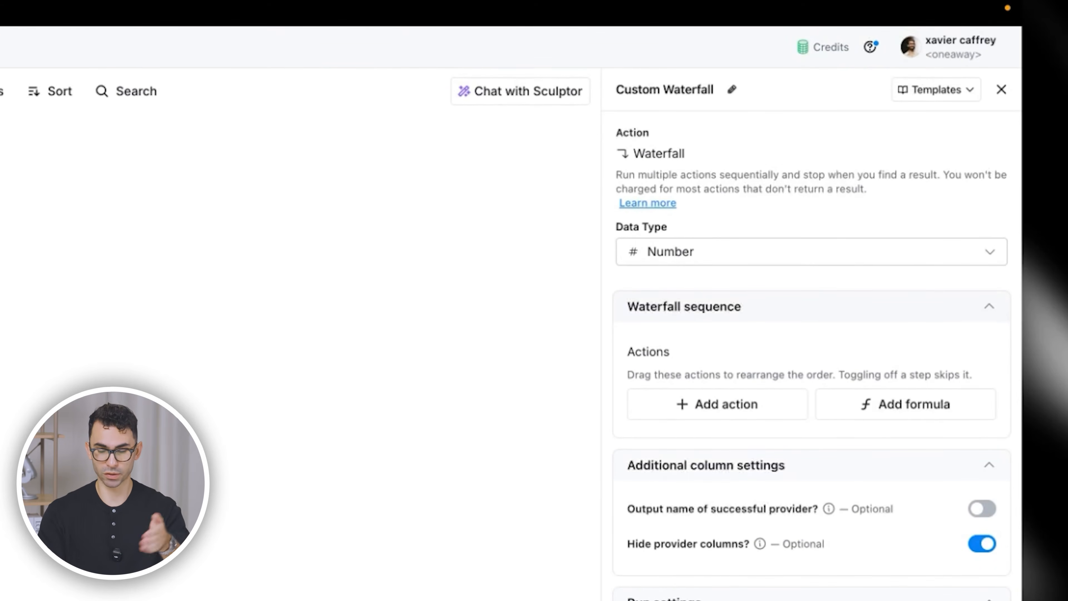
{"action": "left_click", "coordinate": [1003, 89]}
Step: Try the formula generator in the Custom Table with placeholder text, clear the description and close it
{"action": "left_click", "coordinate": [191, 118]}
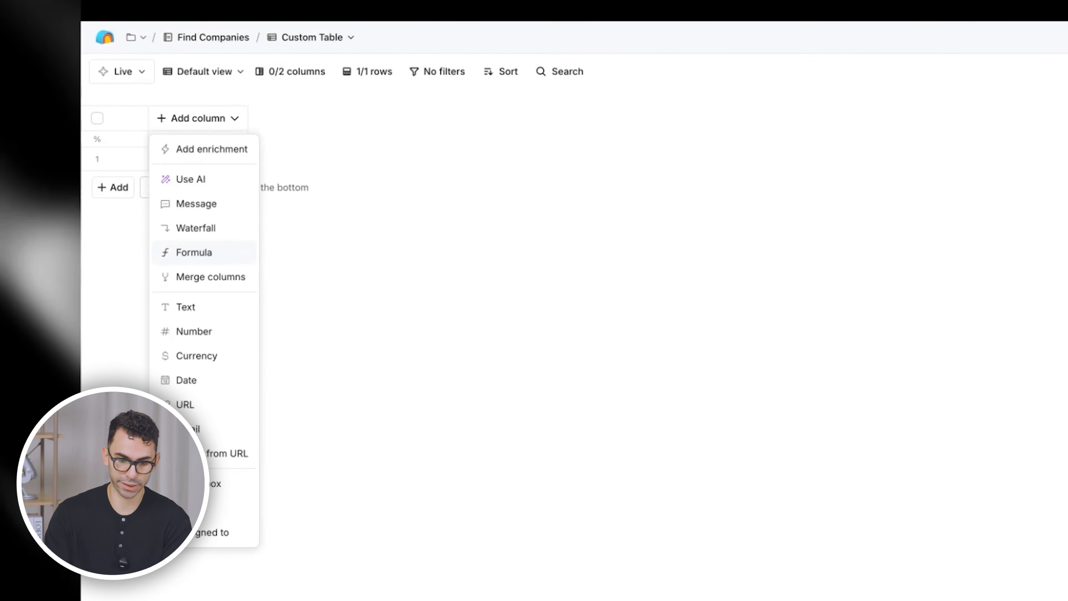
{"action": "left_click", "coordinate": [243, 248]}
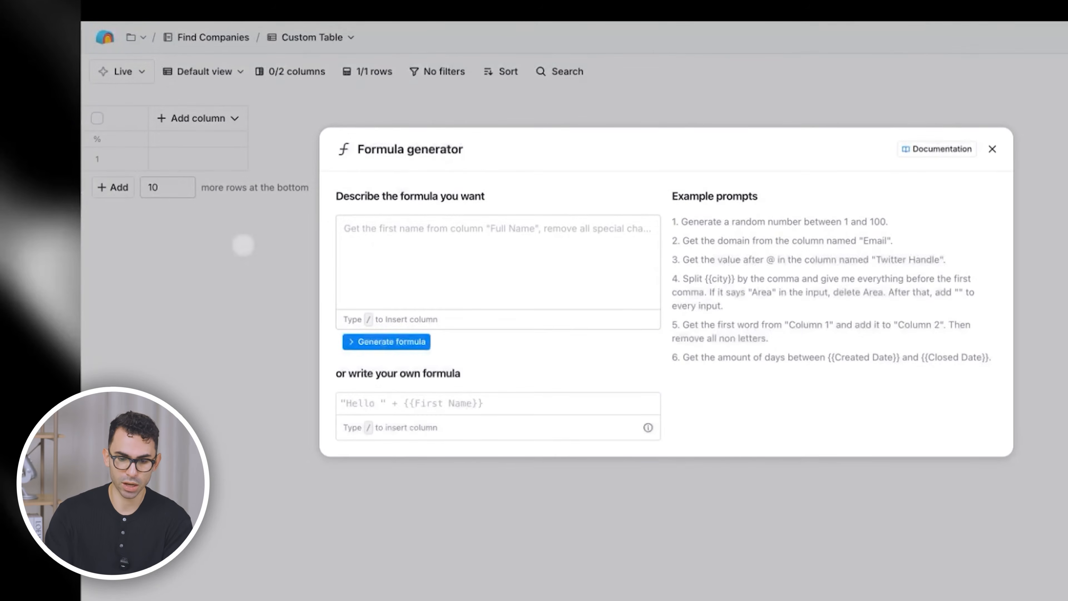
{"action": "left_click", "coordinate": [456, 227]}
{"action": "type", "text": "lakjdlasjda"}
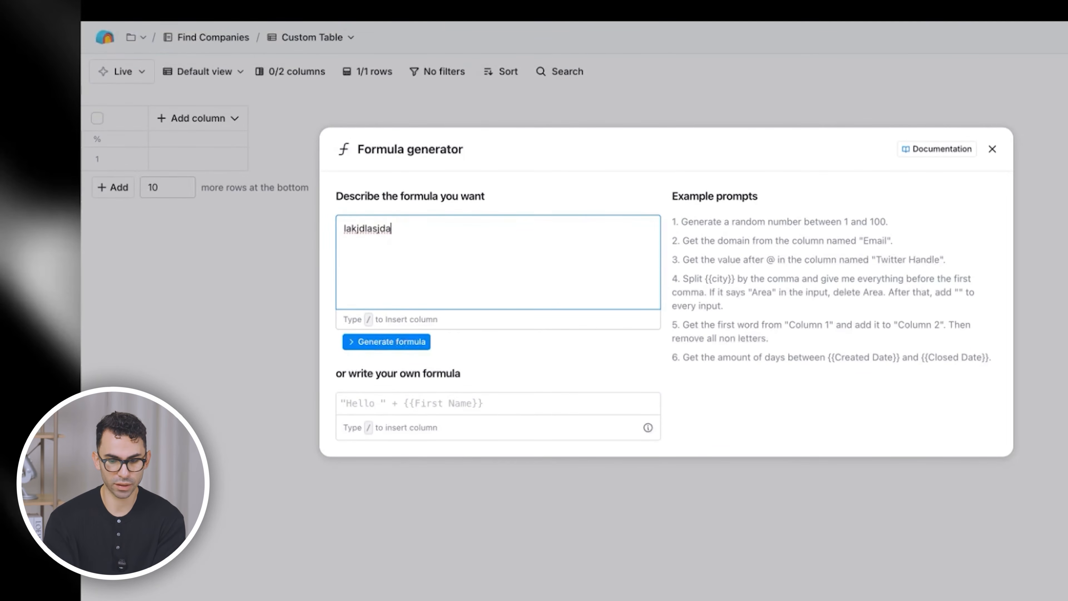
{"action": "key", "text": "ctrl+a"}
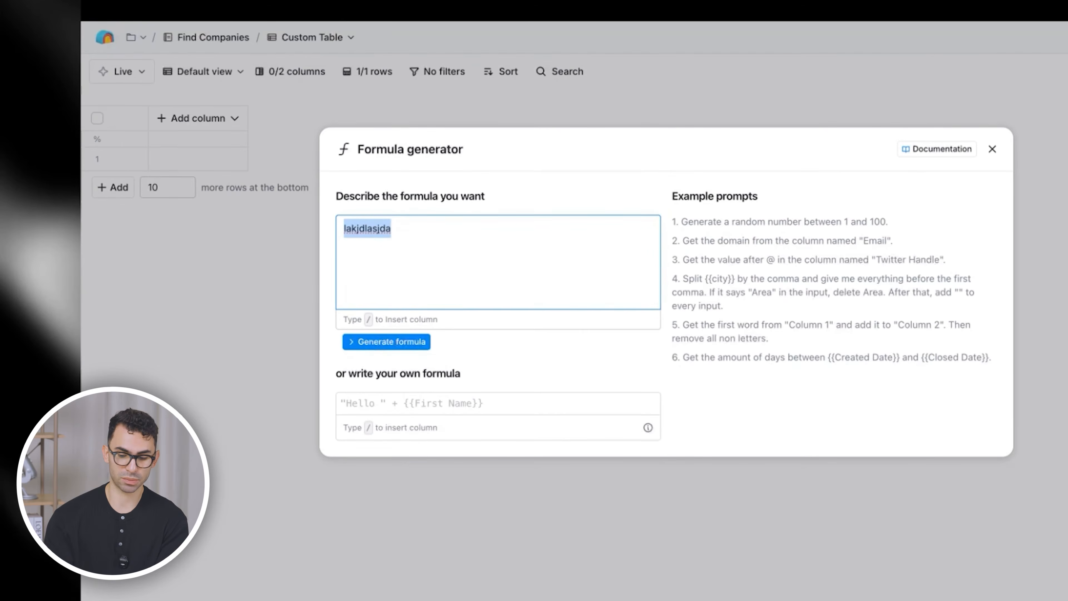
{"action": "key", "text": "BackSpace"}
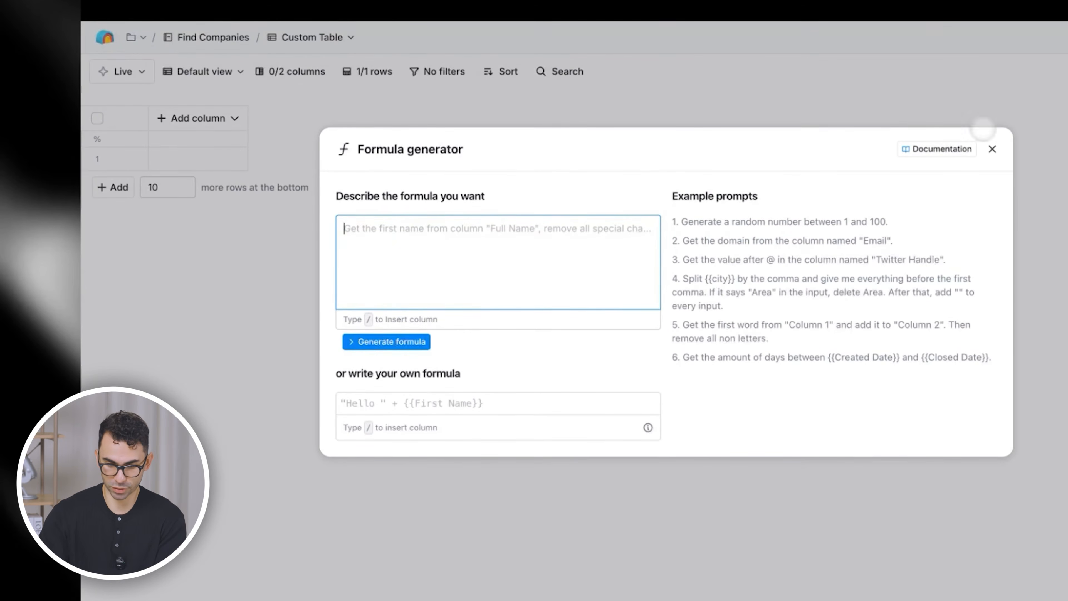
{"action": "left_click", "coordinate": [992, 149]}
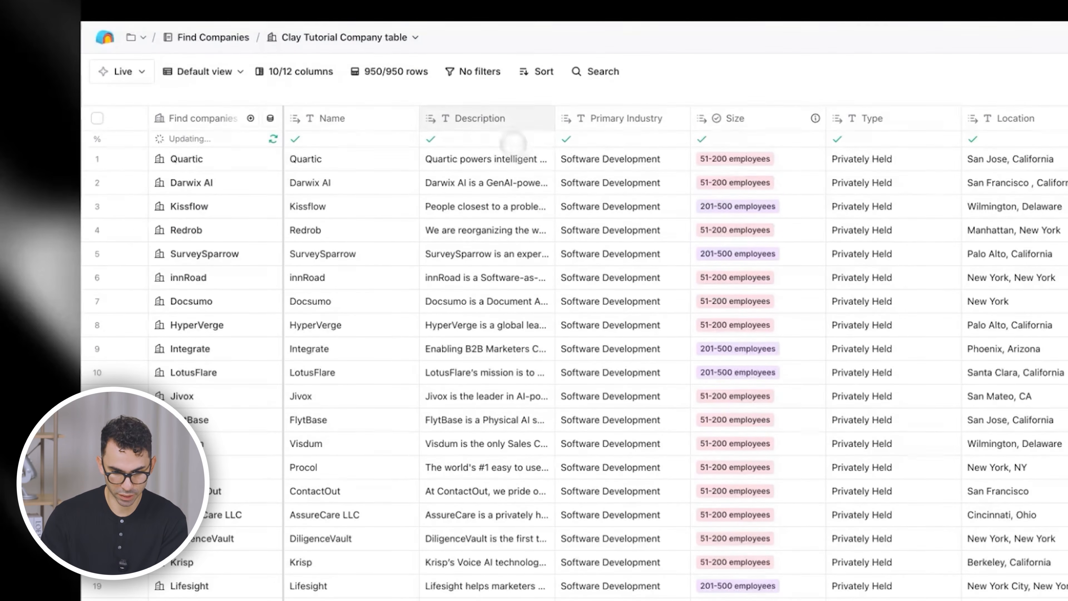
Step: In the Clay Tutorial Company table, generate a formula with "get the first word from" the Description column, check the sample outputs and discard it
{"action": "left_click", "coordinate": [501, 120]}
{"action": "mouse_move", "coordinate": [507, 222]}
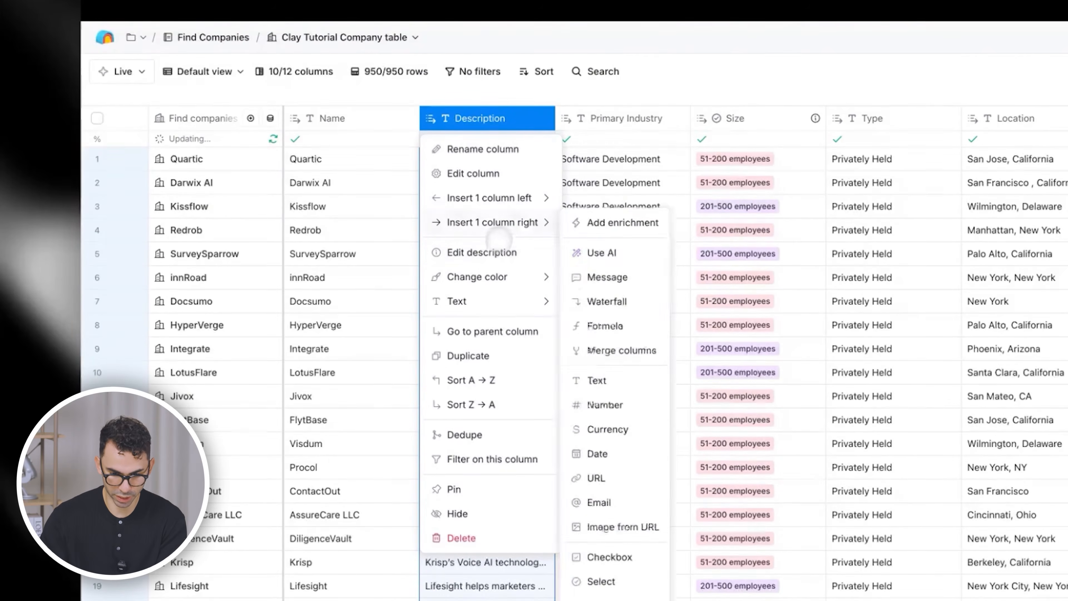
{"action": "left_click", "coordinate": [604, 326]}
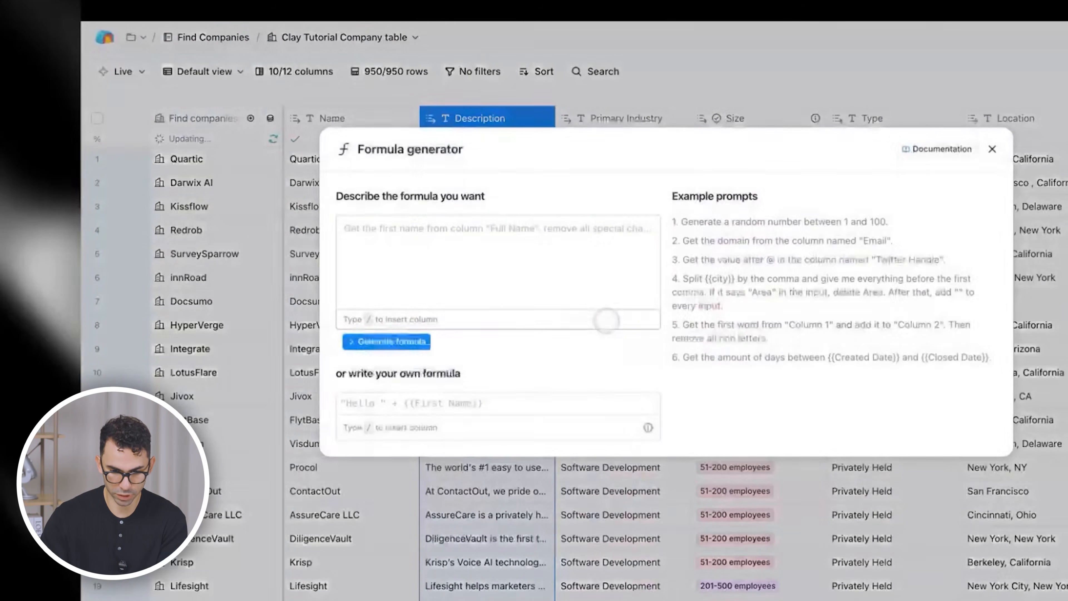
{"action": "type", "text": "get the first word from"}
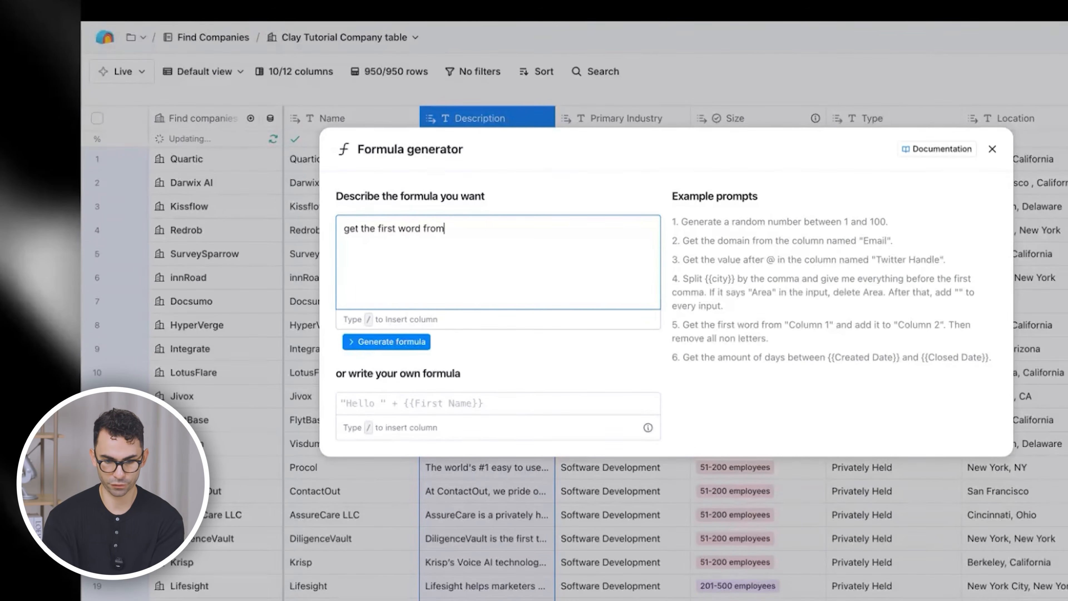
{"action": "type", "text": " /"}
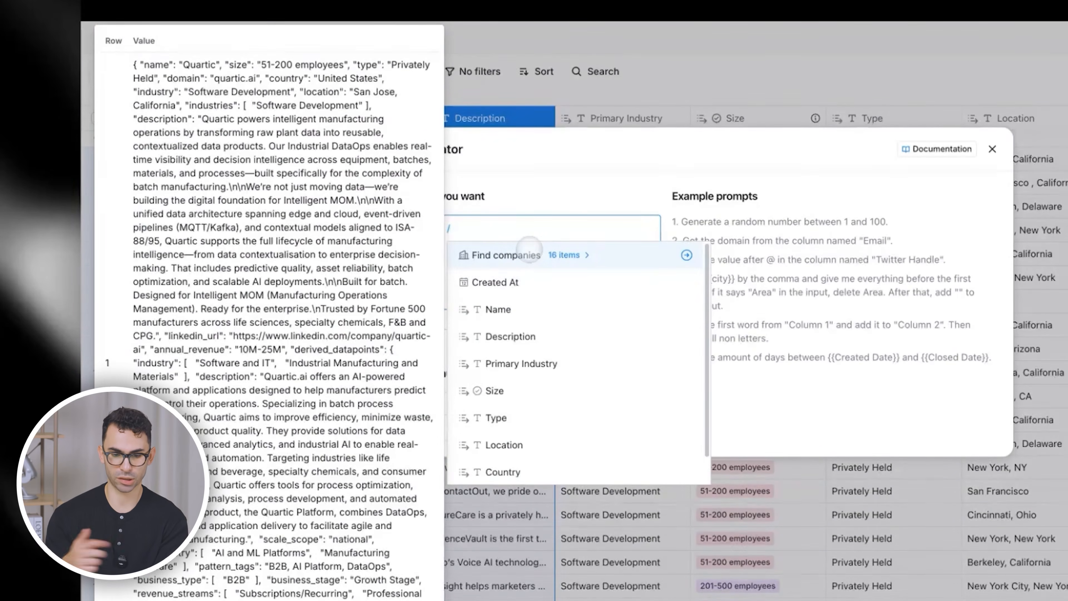
{"action": "type", "text": "desc"}
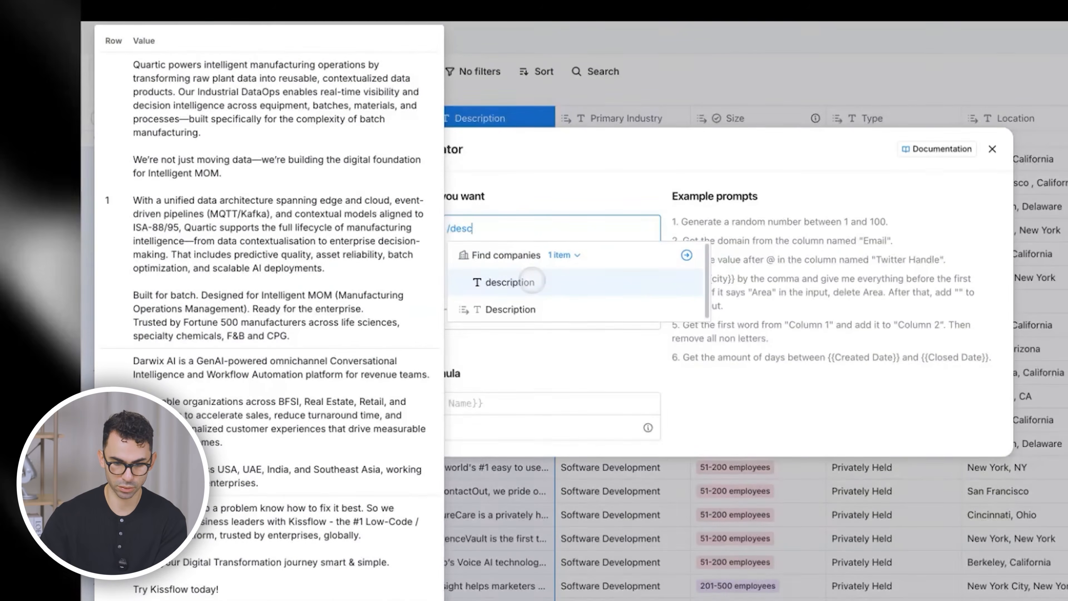
{"action": "left_click", "coordinate": [518, 279]}
{"action": "left_click", "coordinate": [418, 340]}
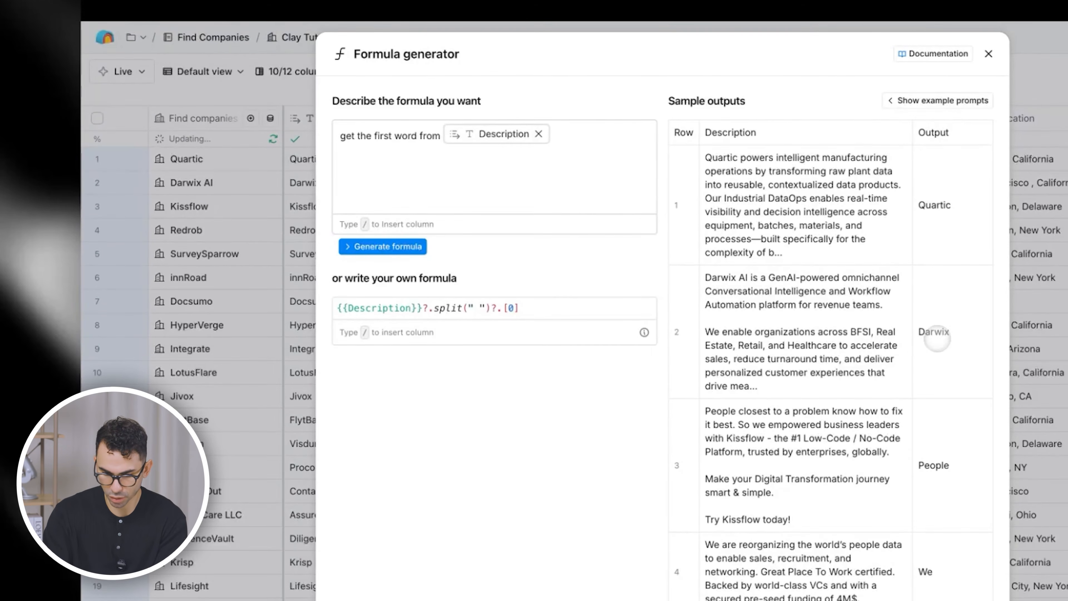
{"action": "left_click", "coordinate": [988, 53]}
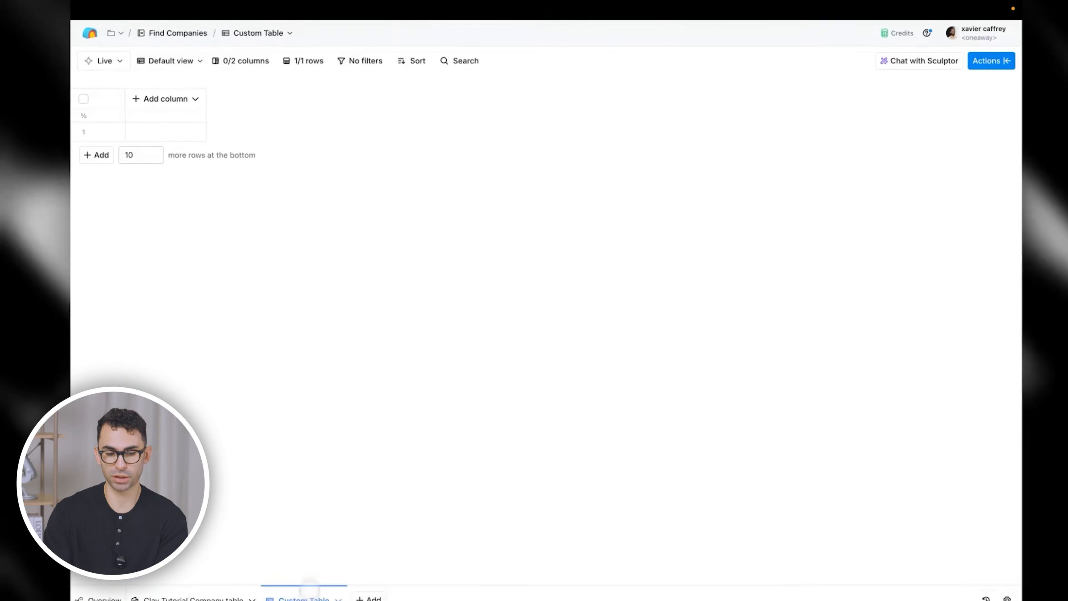
Step: Add a merge column and a text column to the Custom Table, and enter "custom" in the text column's first row
{"action": "left_click", "coordinate": [181, 99]}
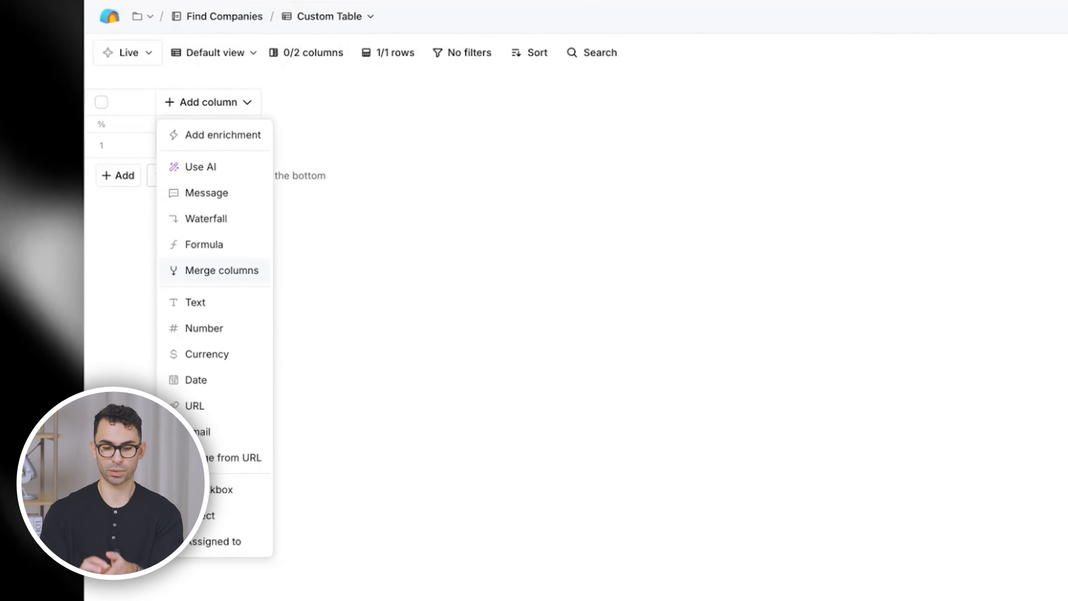
{"action": "left_click", "coordinate": [238, 273]}
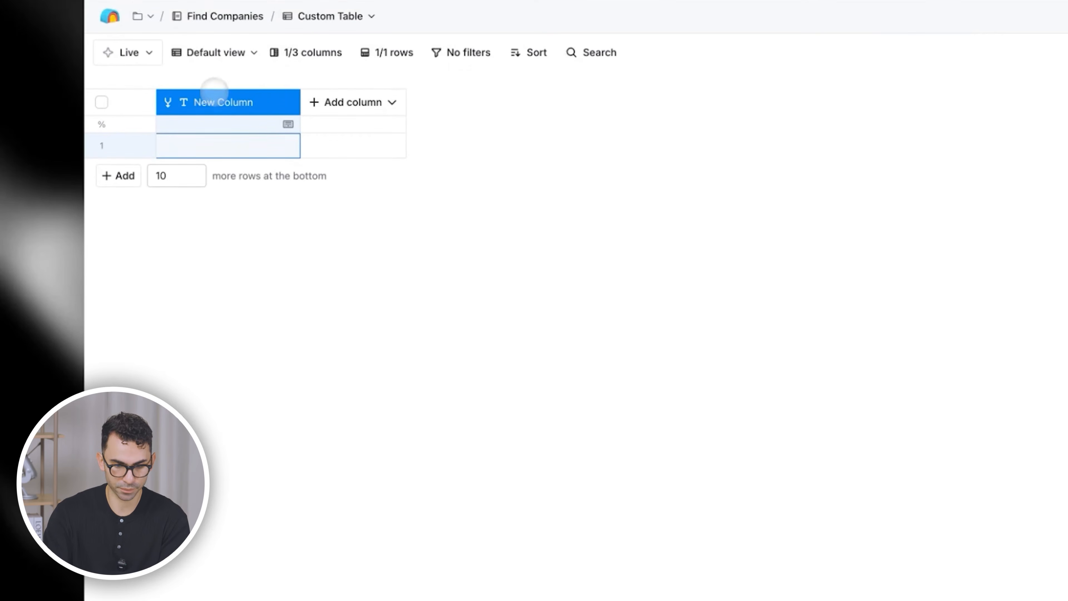
{"action": "left_click", "coordinate": [353, 102]}
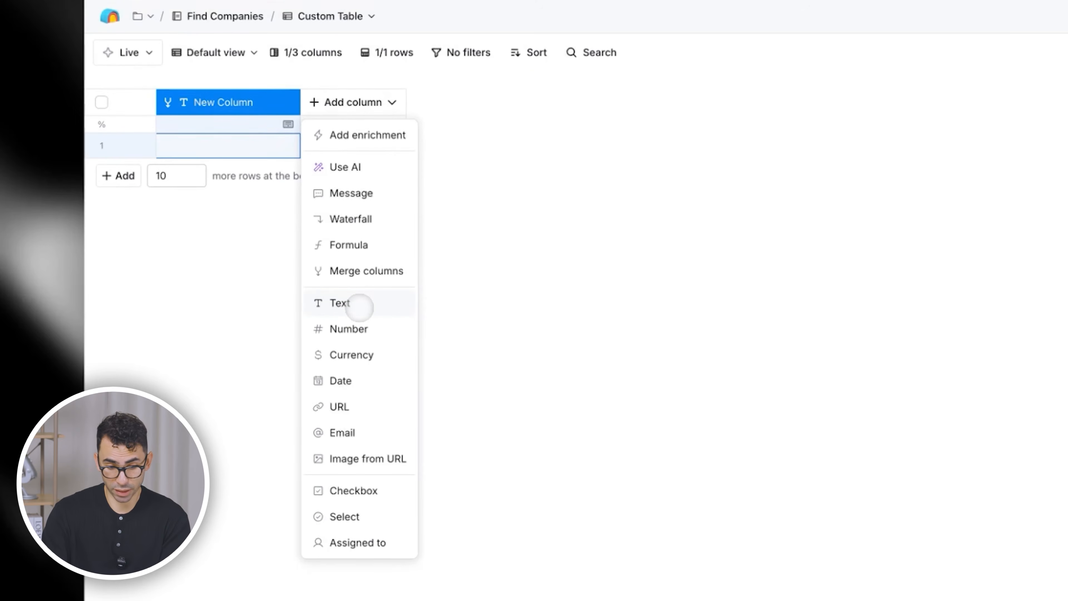
{"action": "left_click", "coordinate": [360, 308]}
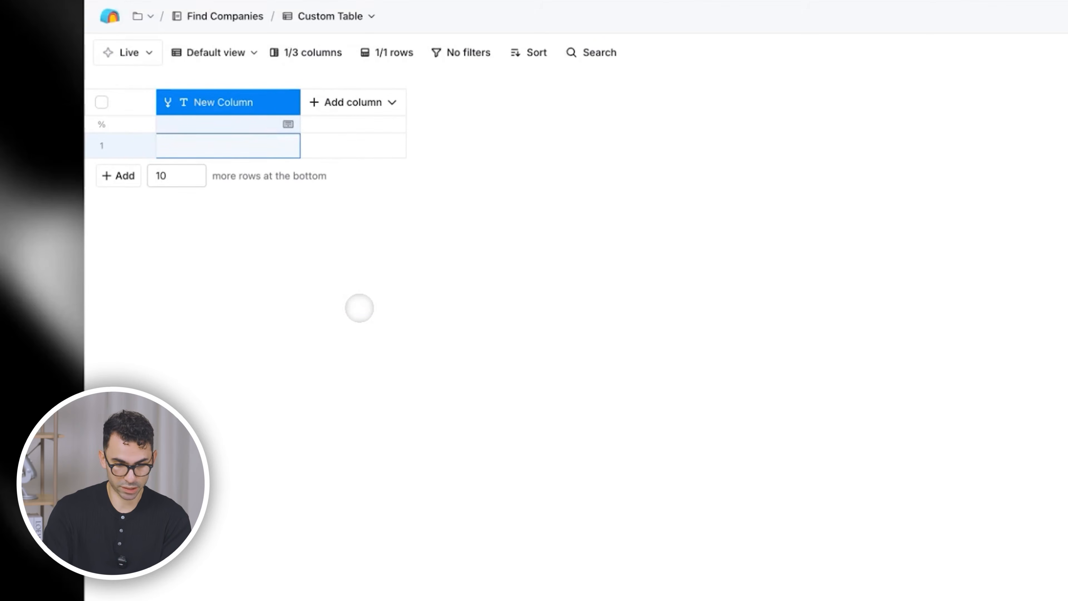
{"action": "double_click", "coordinate": [364, 153]}
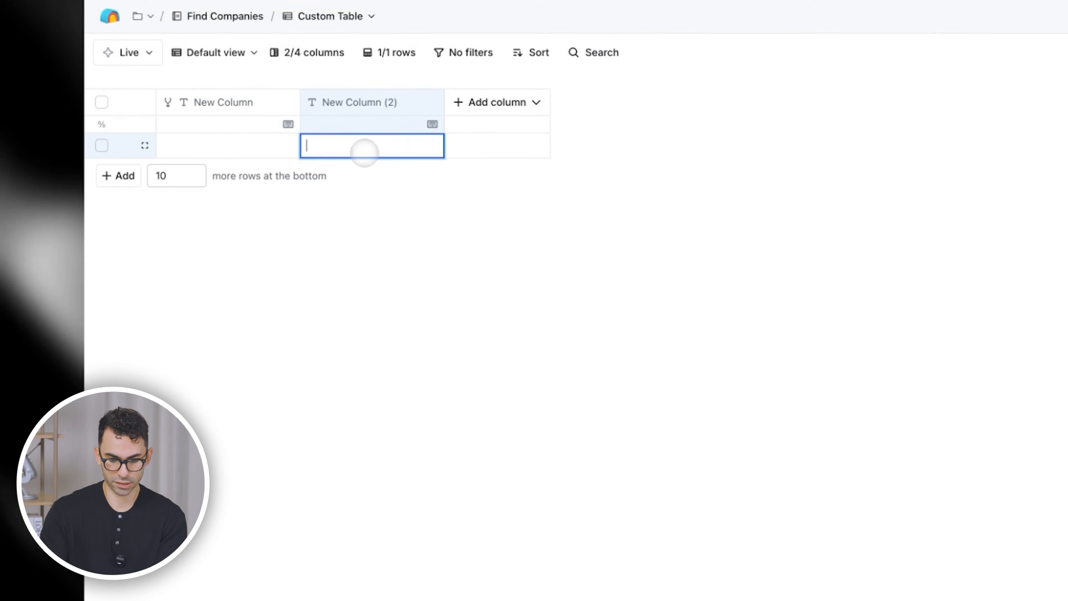
{"action": "type", "text": "custom"}
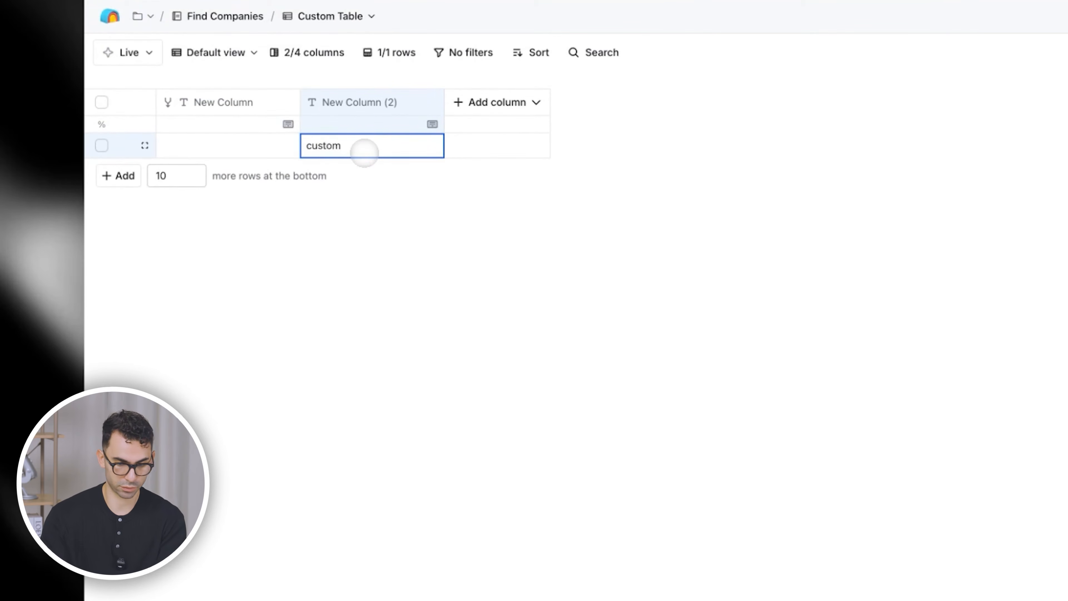
Step: Add a Checkbox column to the Custom Table and tick its first row
{"action": "left_click", "coordinate": [522, 102]}
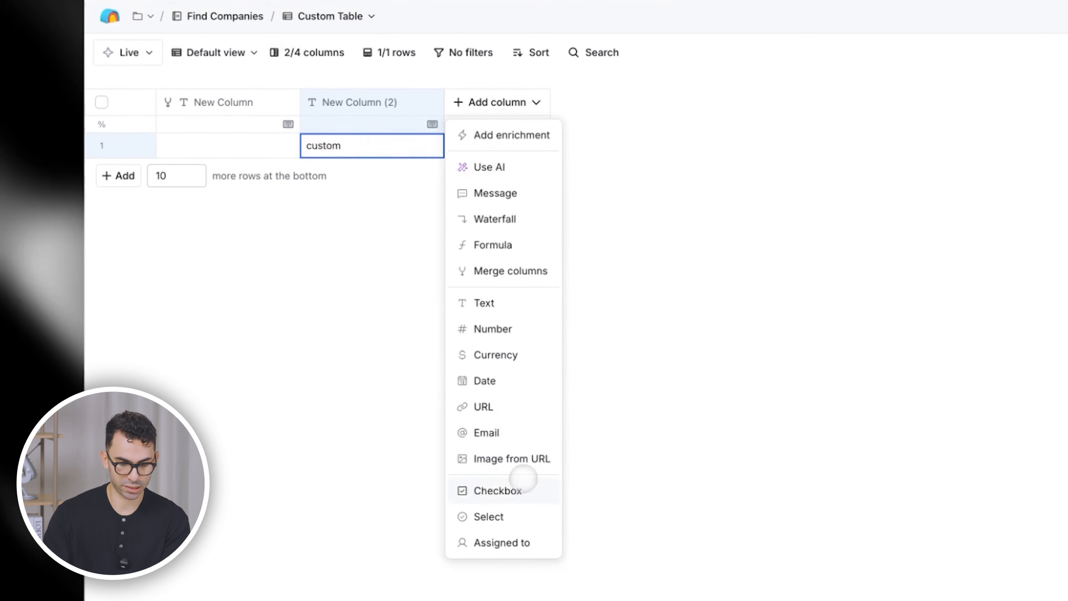
{"action": "left_click", "coordinate": [521, 488]}
{"action": "left_click", "coordinate": [456, 145]}
Step: Add a Select column, create the option "Facebook" in its first row, and replace the selection with a new option "Clay"
{"action": "left_click", "coordinate": [637, 105]}
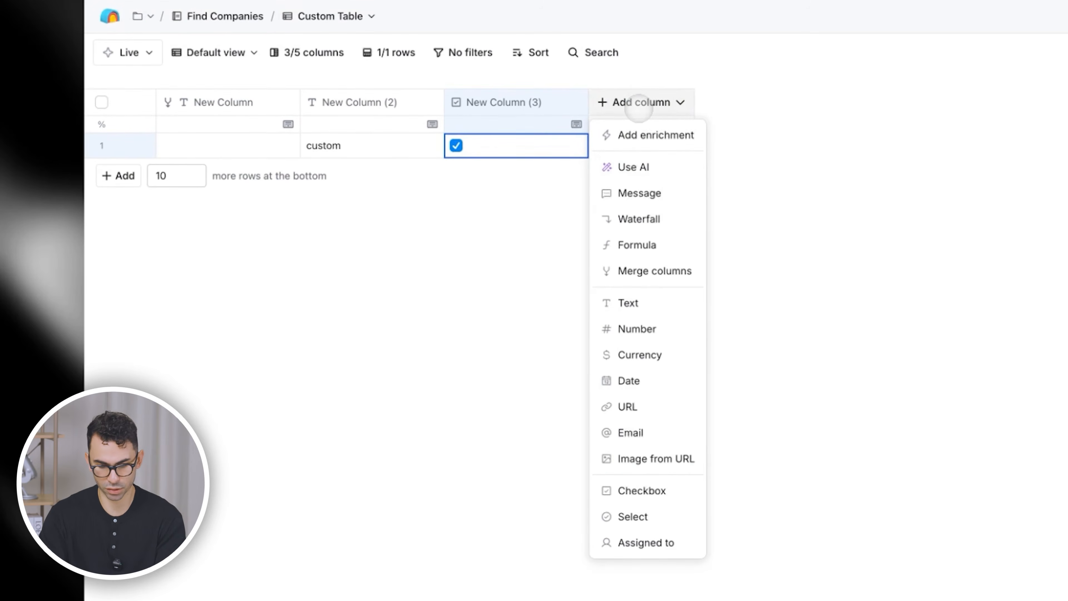
{"action": "left_click", "coordinate": [665, 514]}
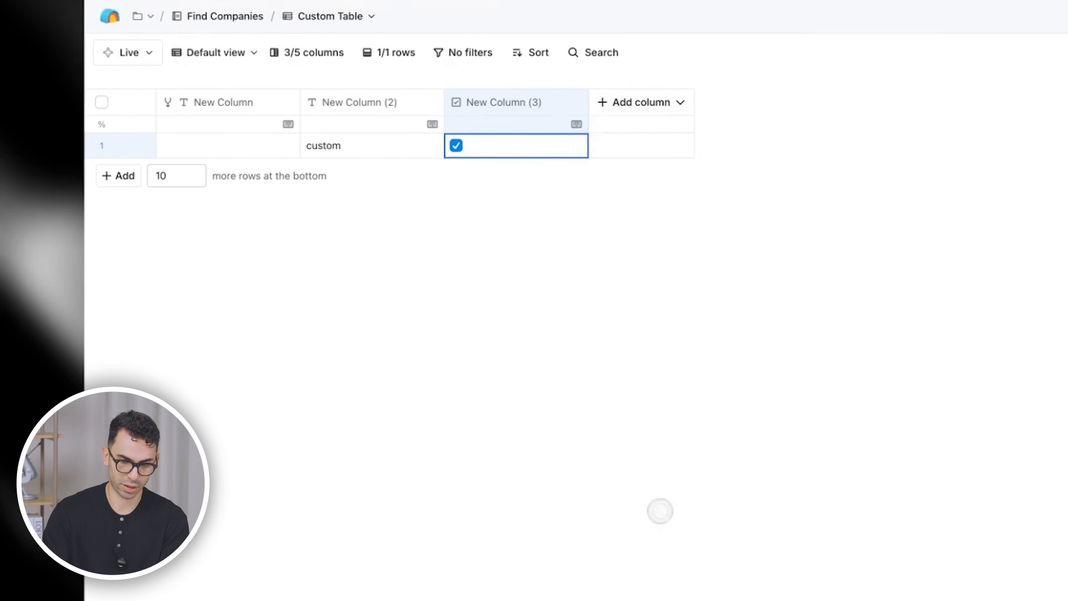
{"action": "left_click", "coordinate": [650, 141]}
{"action": "left_click", "coordinate": [650, 144]}
{"action": "type", "text": "Facebook"}
{"action": "key", "text": "Return"}
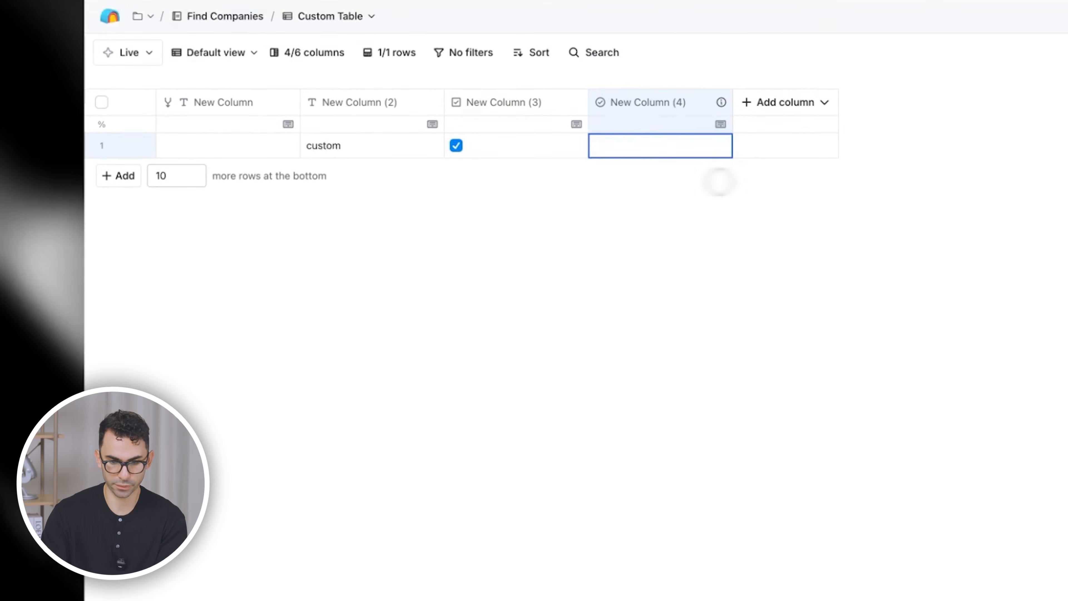
{"action": "left_click", "coordinate": [692, 146]}
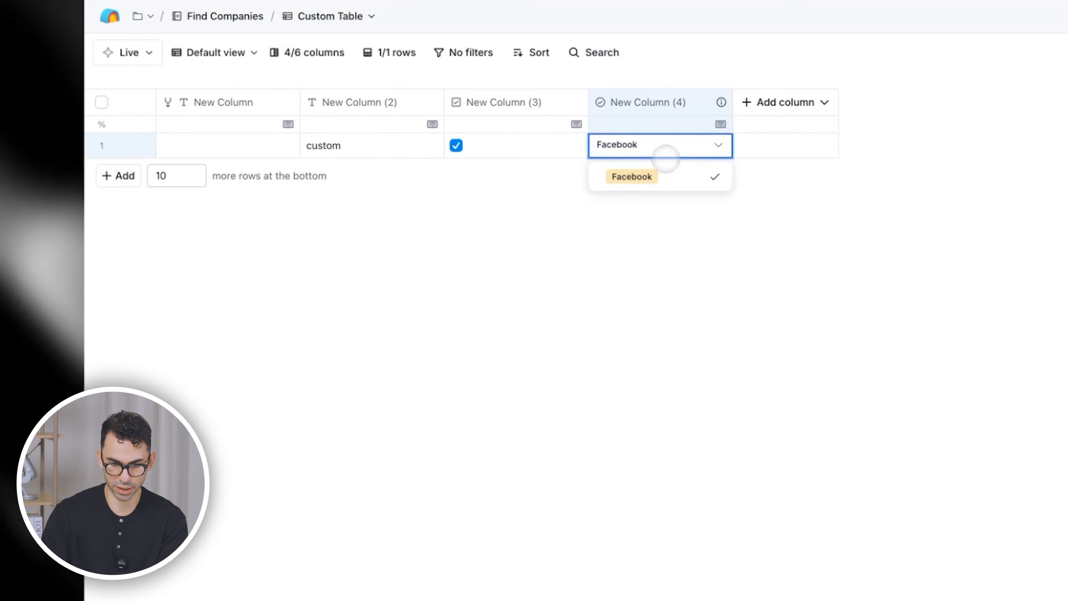
{"action": "key", "text": "ctrl+a"}
{"action": "type", "text": "Clay"}
{"action": "key", "text": "Escape"}
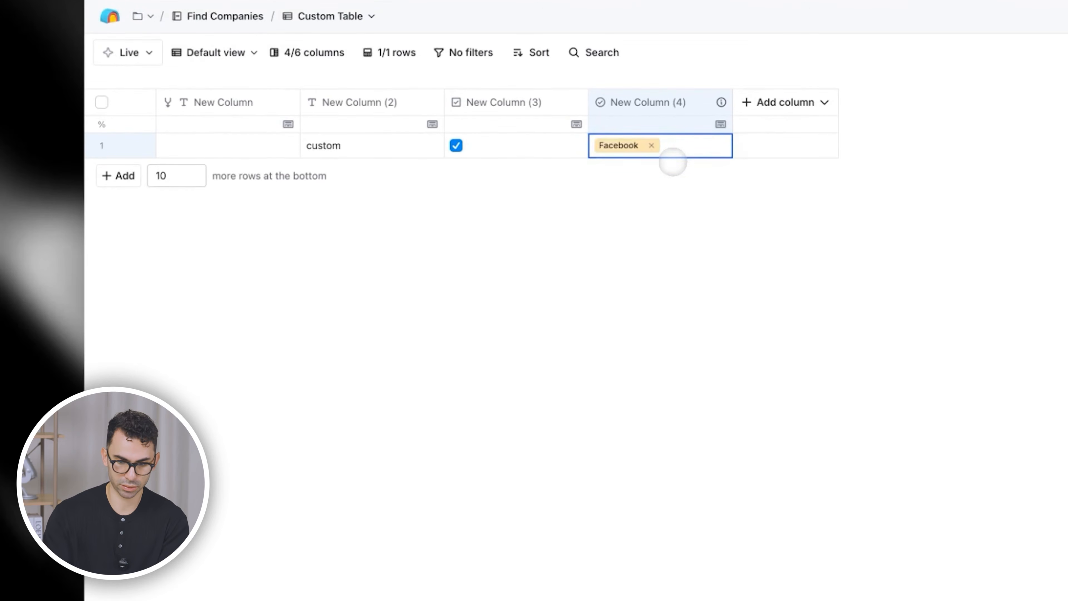
Step: Add an Assigned to column to the Custom Table, check its first cell and leave it unassigned
{"action": "left_click", "coordinate": [811, 101]}
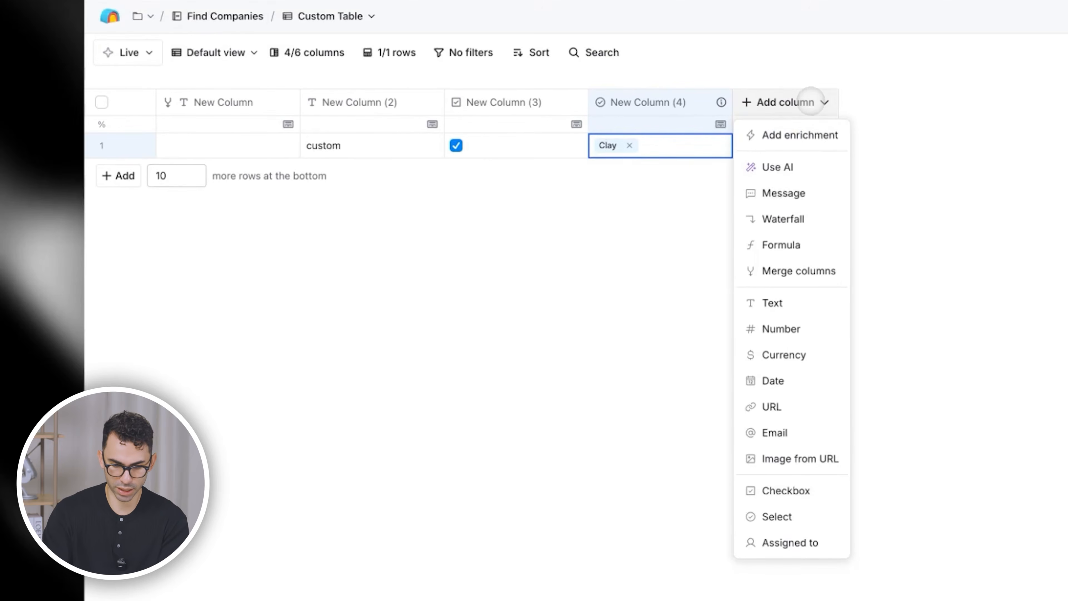
{"action": "left_click", "coordinate": [828, 545]}
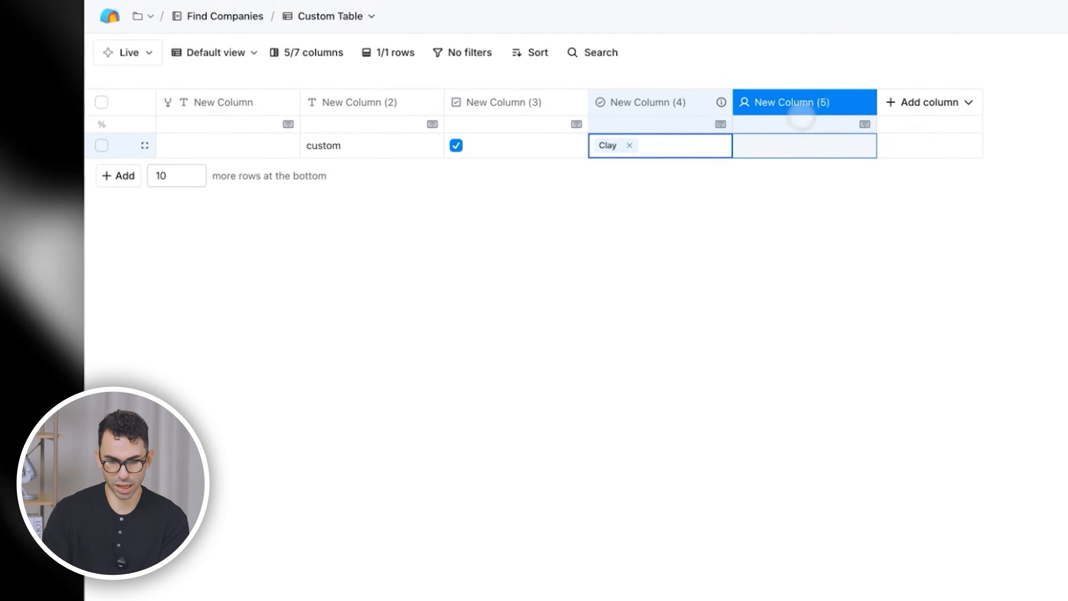
{"action": "left_click", "coordinate": [768, 147]}
{"action": "left_click", "coordinate": [1010, 267]}
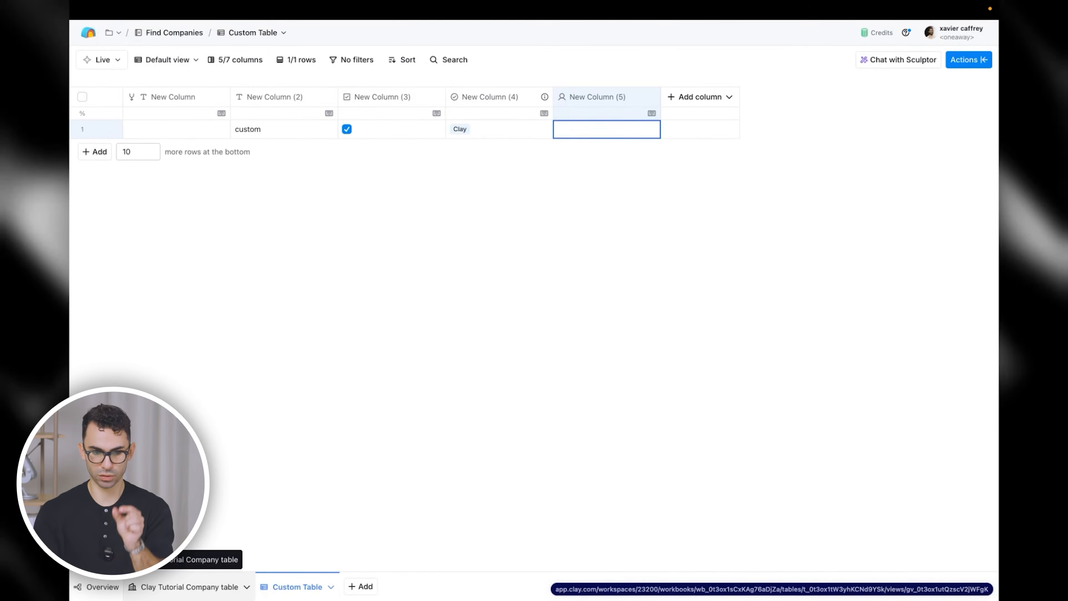
Step: In the Clay Tutorial Company table, examine the Quartic record's cell details, including its Derived Datapoints, and close them
{"action": "left_click", "coordinate": [190, 586]}
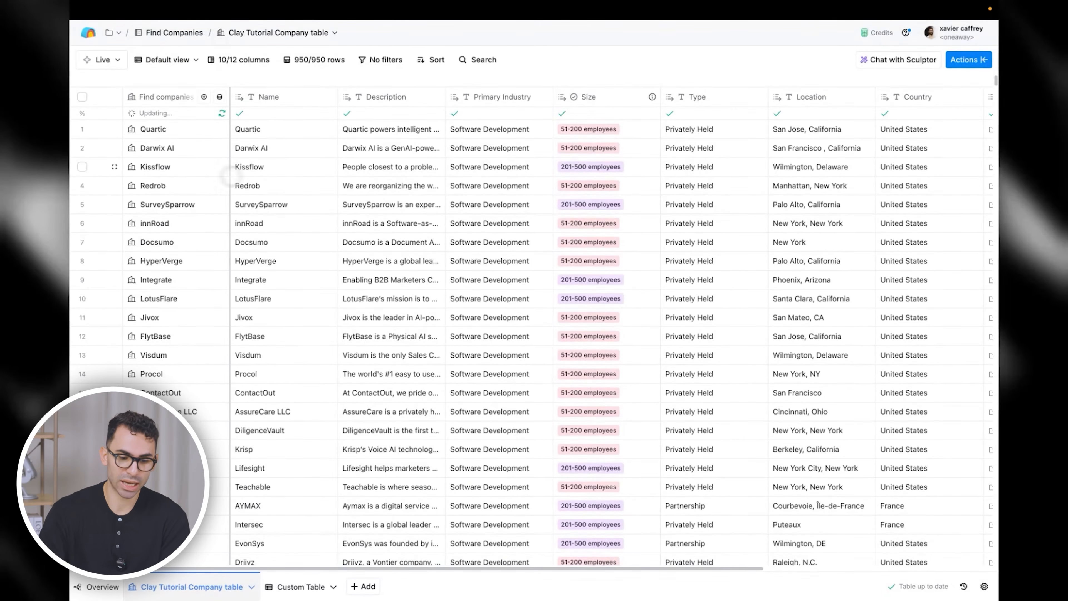
{"action": "scroll", "coordinate": [227, 198], "scroll_direction": "down", "scroll_amount": 2}
{"action": "scroll", "coordinate": [222, 214], "scroll_direction": "up", "scroll_amount": 2}
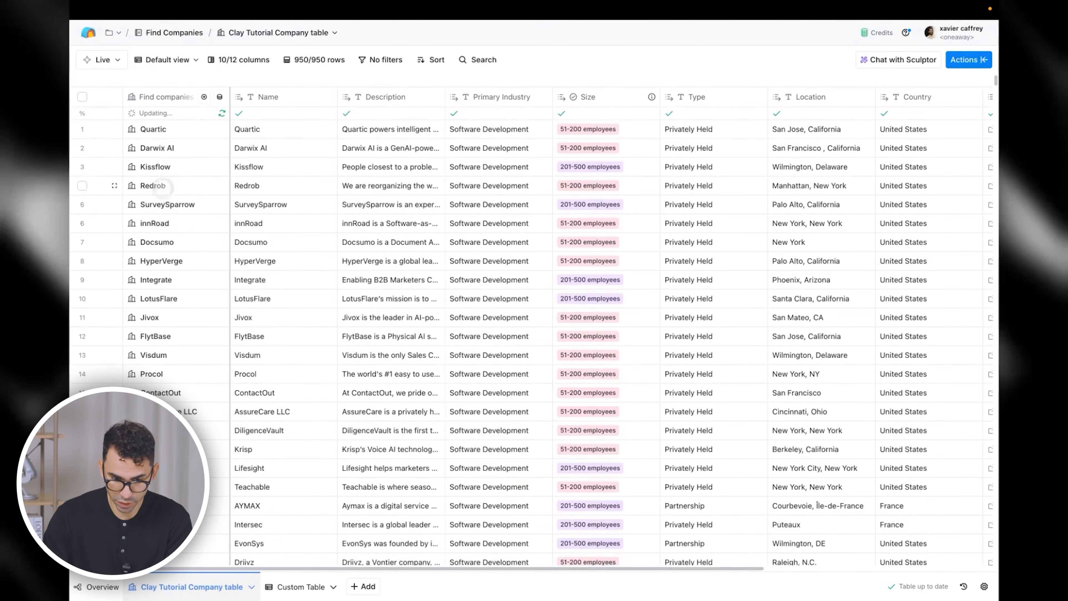
{"action": "left_click", "coordinate": [178, 129]}
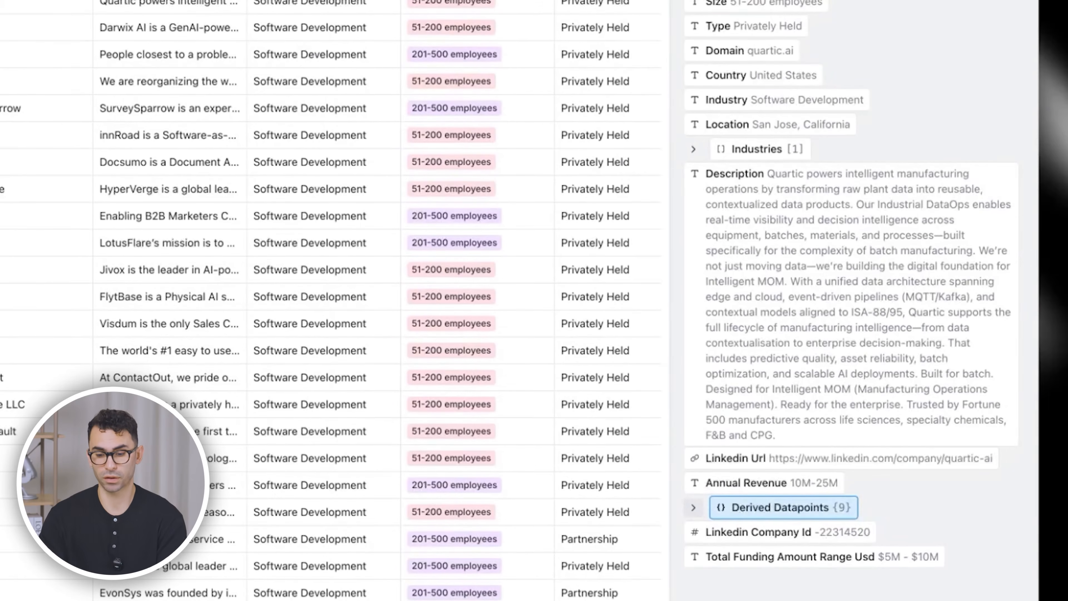
{"action": "left_click", "coordinate": [693, 507]}
{"action": "scroll", "coordinate": [699, 502], "scroll_direction": "down", "scroll_amount": 10}
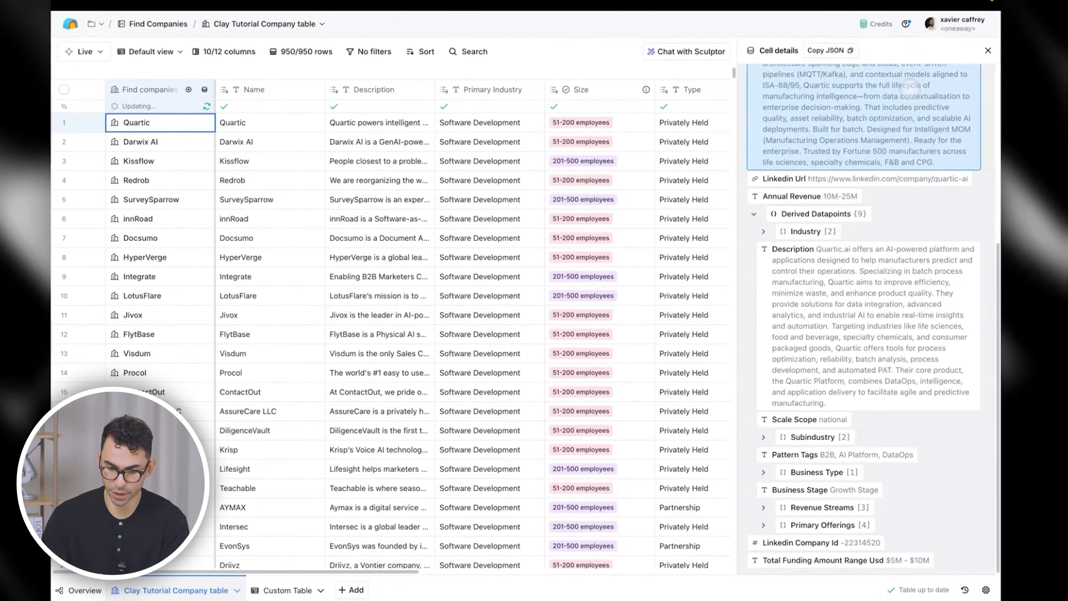
{"action": "scroll", "coordinate": [910, 40], "scroll_direction": "up", "scroll_amount": 10}
{"action": "left_click", "coordinate": [986, 58]}
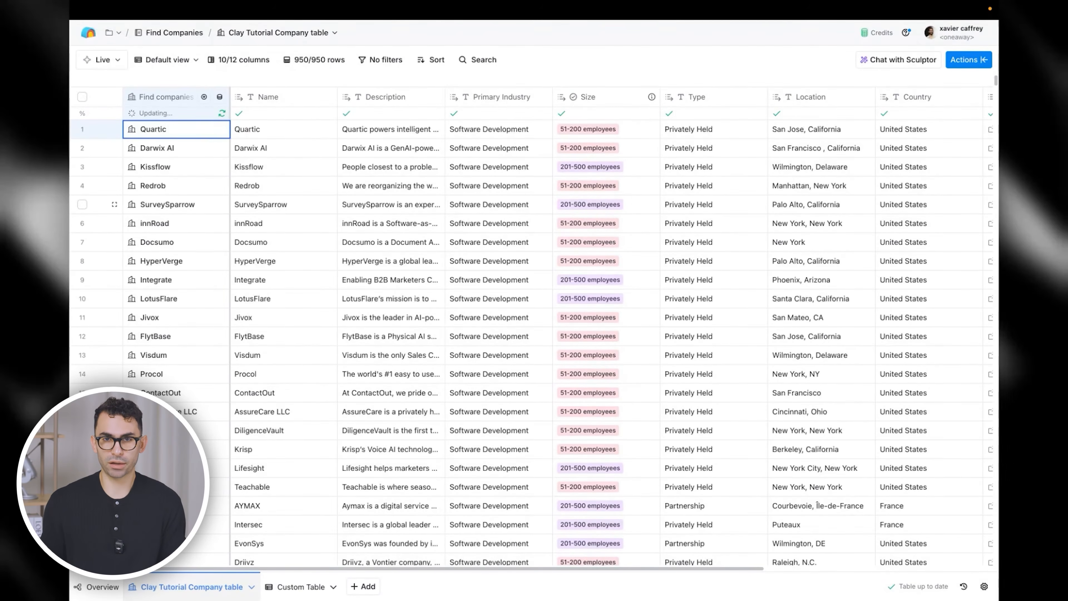
Step: Add a Text column after the LinkedIn URL column in the Clay Tutorial Company table
{"action": "scroll", "coordinate": [610, 328], "scroll_direction": "right", "scroll_amount": 8}
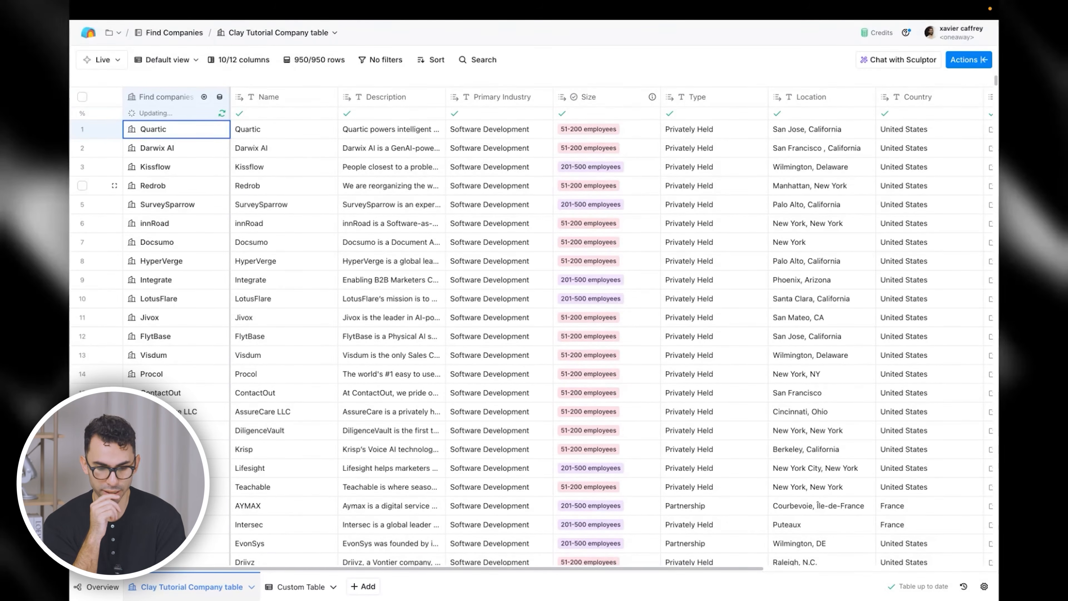
{"action": "scroll", "coordinate": [704, 185], "scroll_direction": "right", "scroll_amount": 5}
{"action": "left_click", "coordinate": [936, 97]}
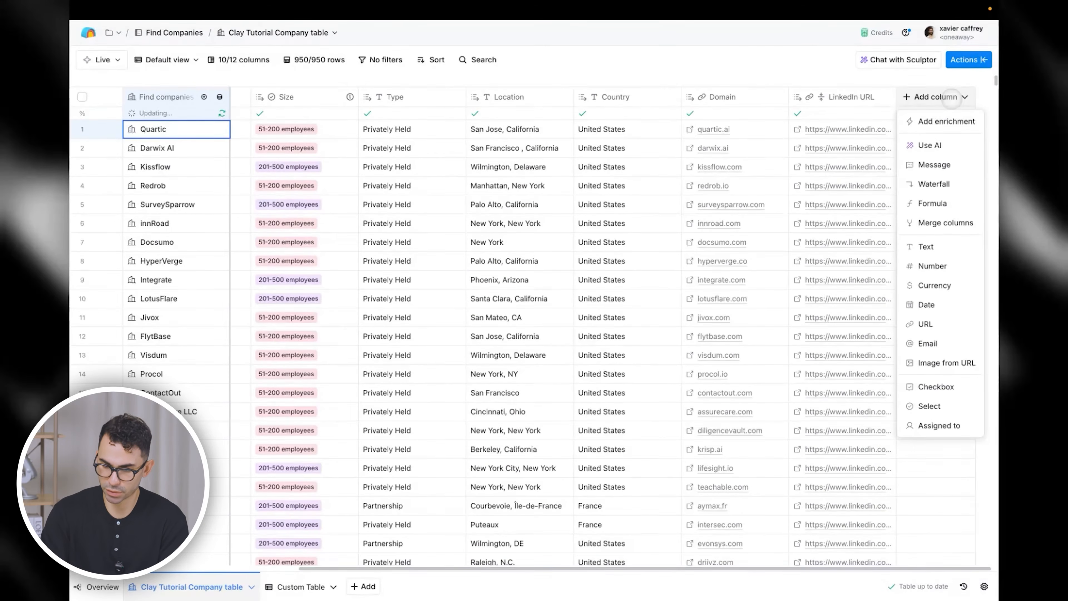
{"action": "left_click", "coordinate": [937, 247]}
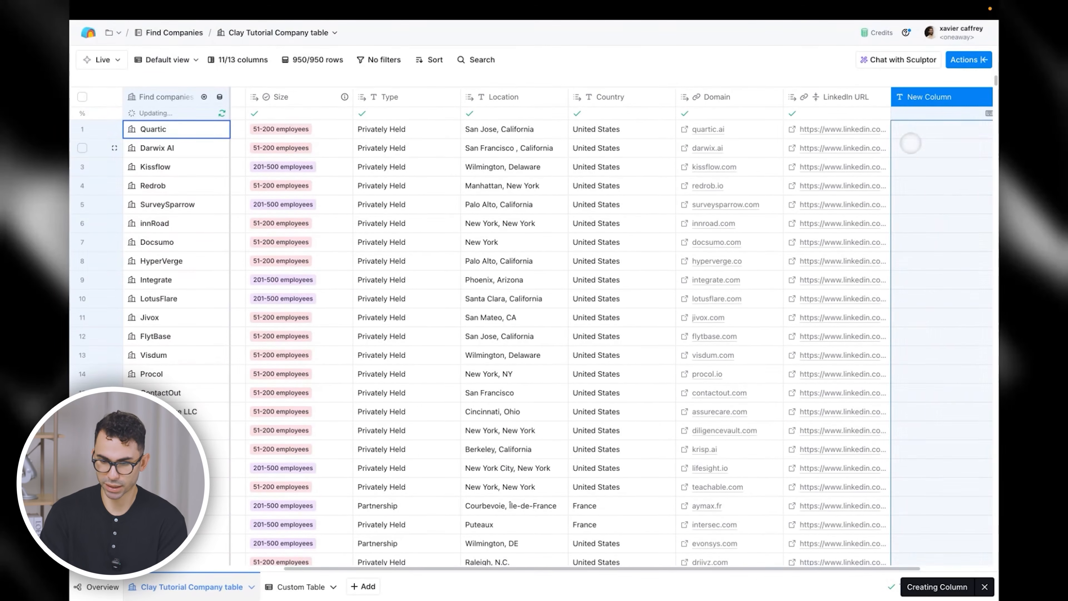
Step: Draft a greeting in the new column's first row using {{company name}}, {{whoever it helps}} and {{their problem}}, and cut the text out of the cell
{"action": "double_click", "coordinate": [823, 129]}
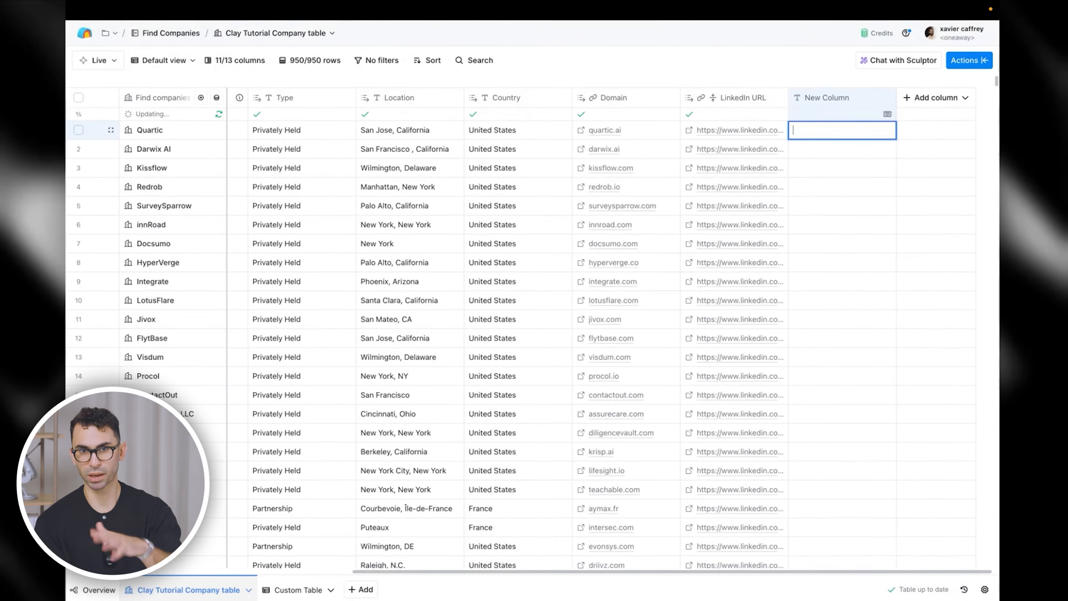
{"action": "type", "text": "Hey Xav"}
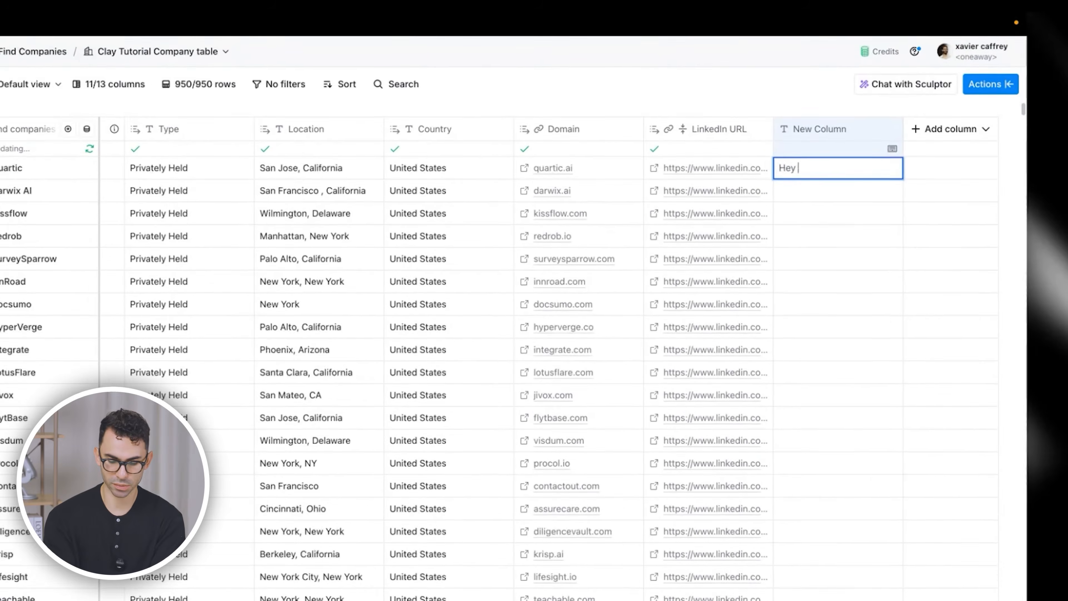
{"action": "type", "text": "ier saw that {{compan"}
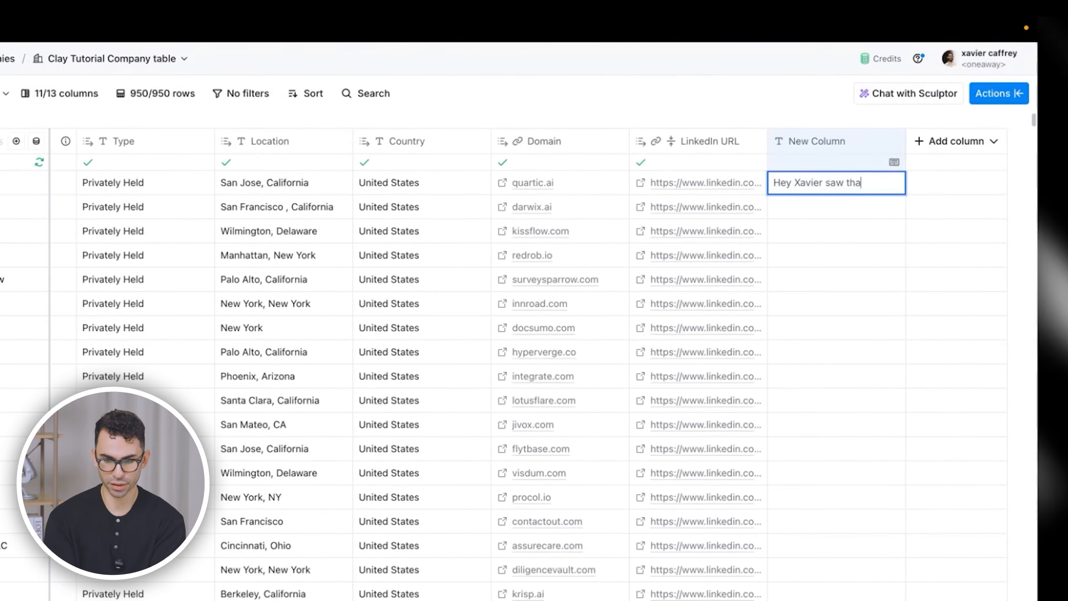
{"action": "type", "text": "y name}} hel"}
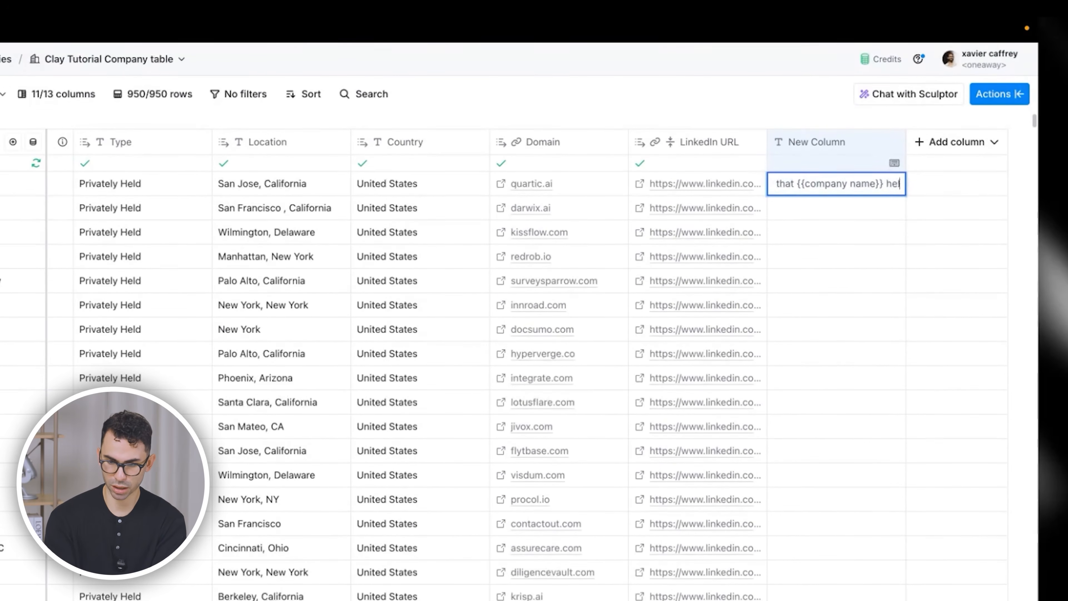
{"action": "type", "text": "ps {{whoever it hel"}
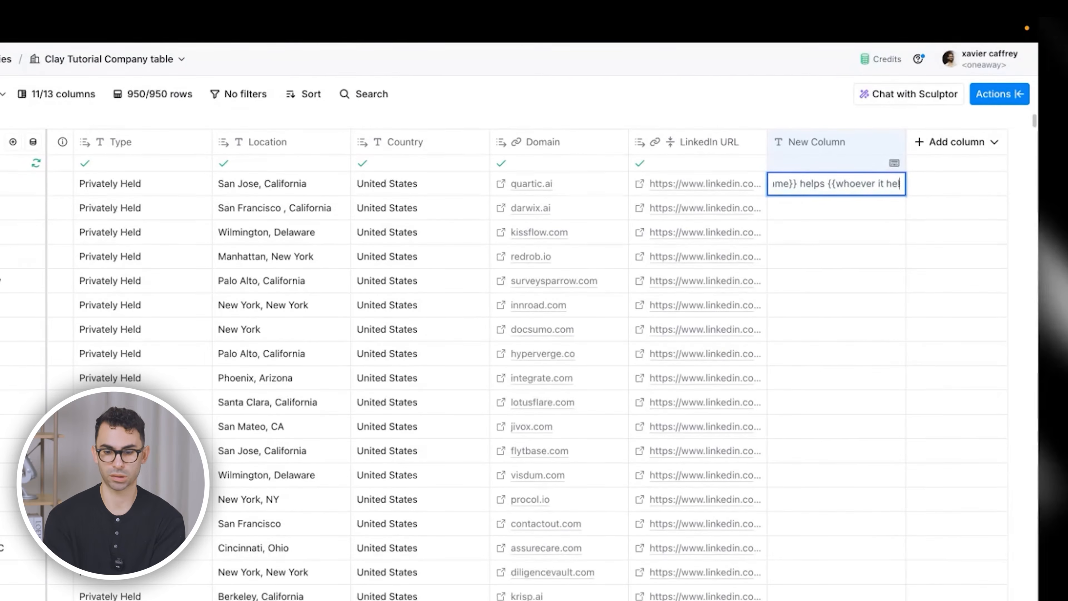
{"action": "type", "text": "ps}} with {{their p"}
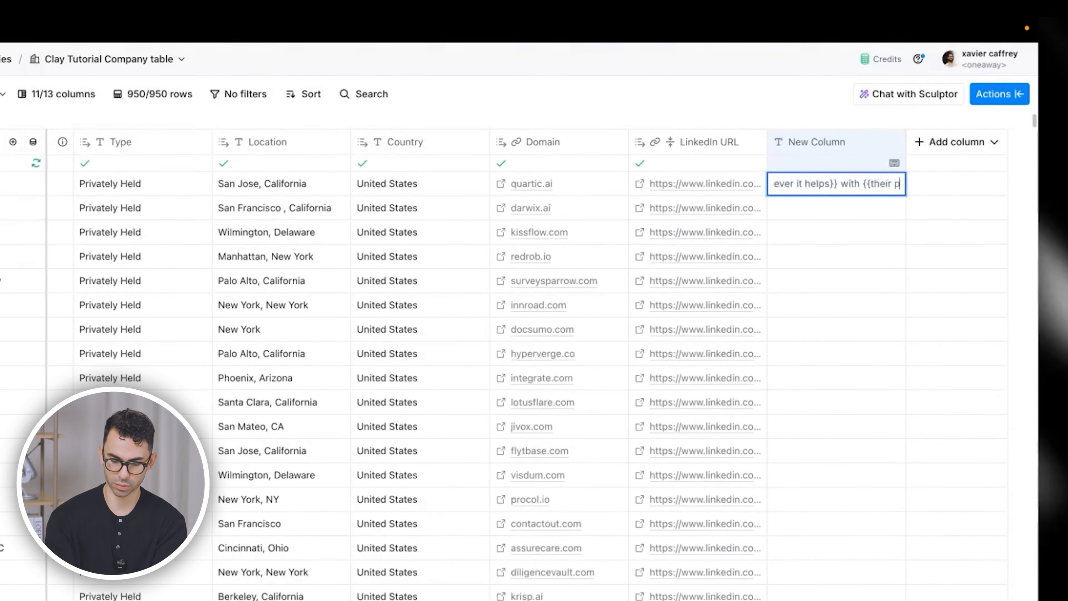
{"action": "type", "text": "roblem}}"}
{"action": "key", "text": "super+a"}
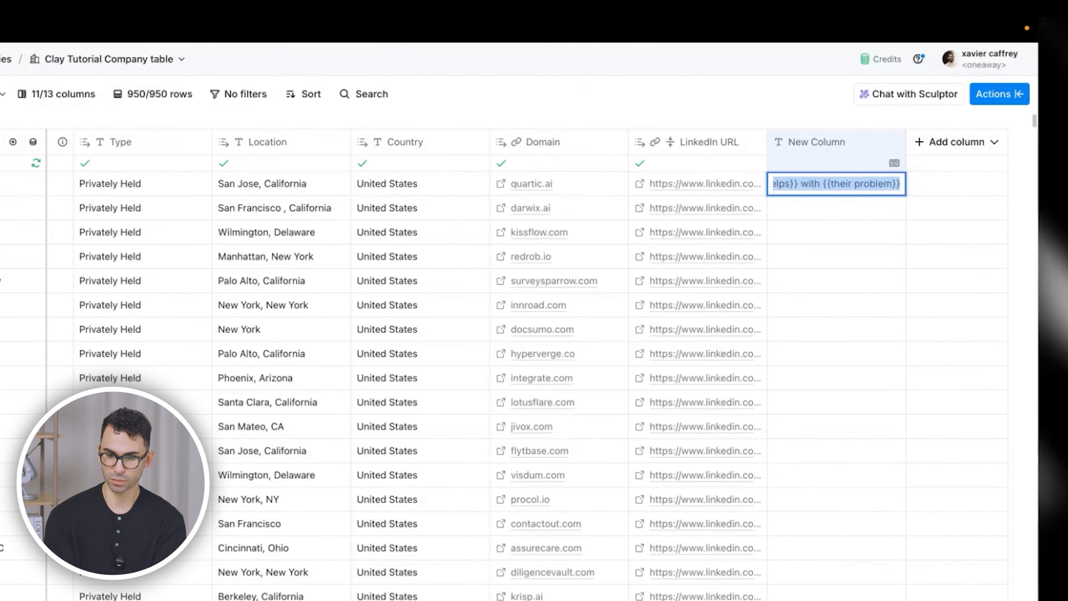
{"action": "key", "text": "super+x"}
{"action": "left_click", "coordinate": [842, 295]}
Step: Start a Use AI column prompt asking to visit website: domain column and, based on the content of the website, generate an output that looks like this
{"action": "left_click", "coordinate": [958, 144]}
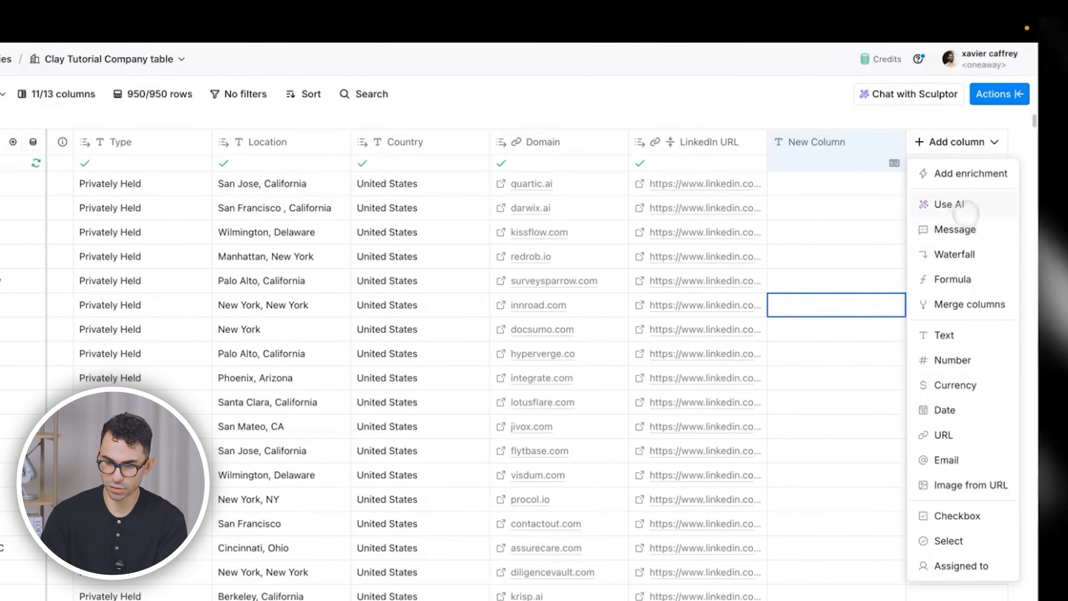
{"action": "left_click", "coordinate": [963, 210]}
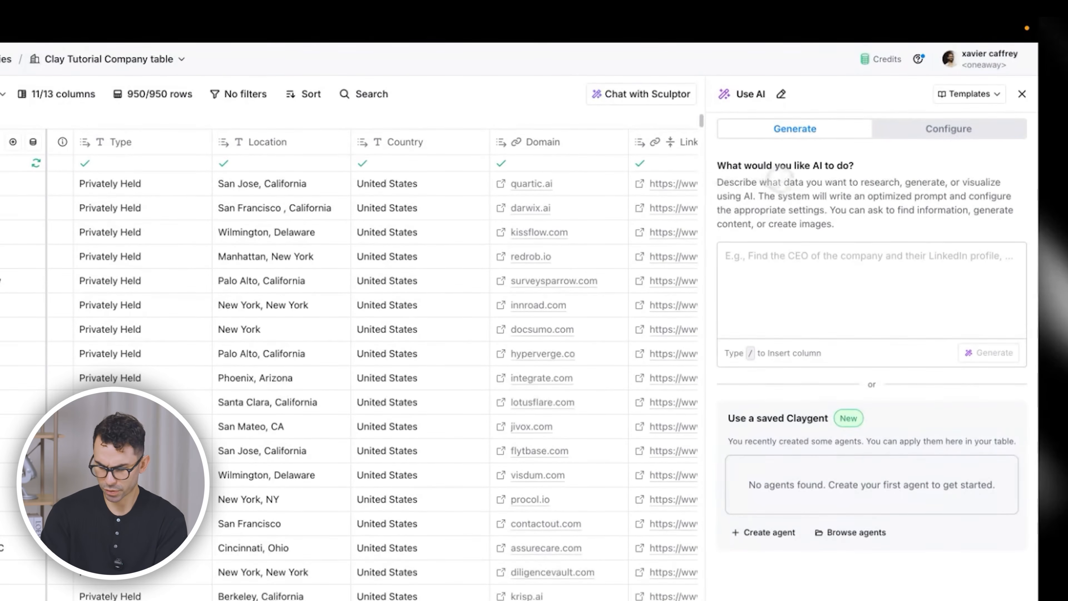
{"action": "left_click", "coordinate": [818, 296]}
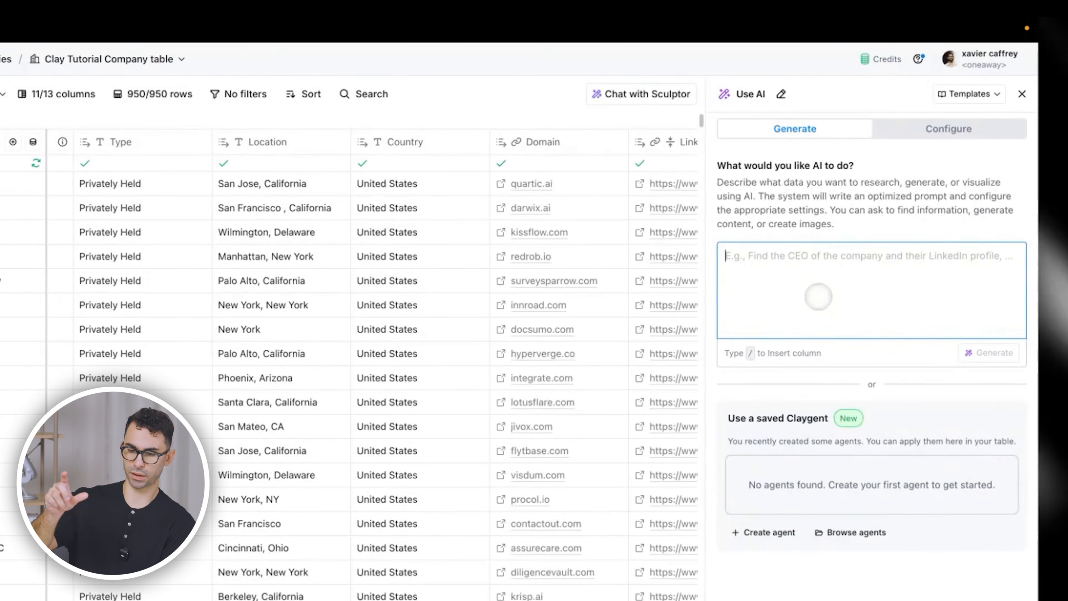
{"action": "type", "text": "I Want the AI to visit "}
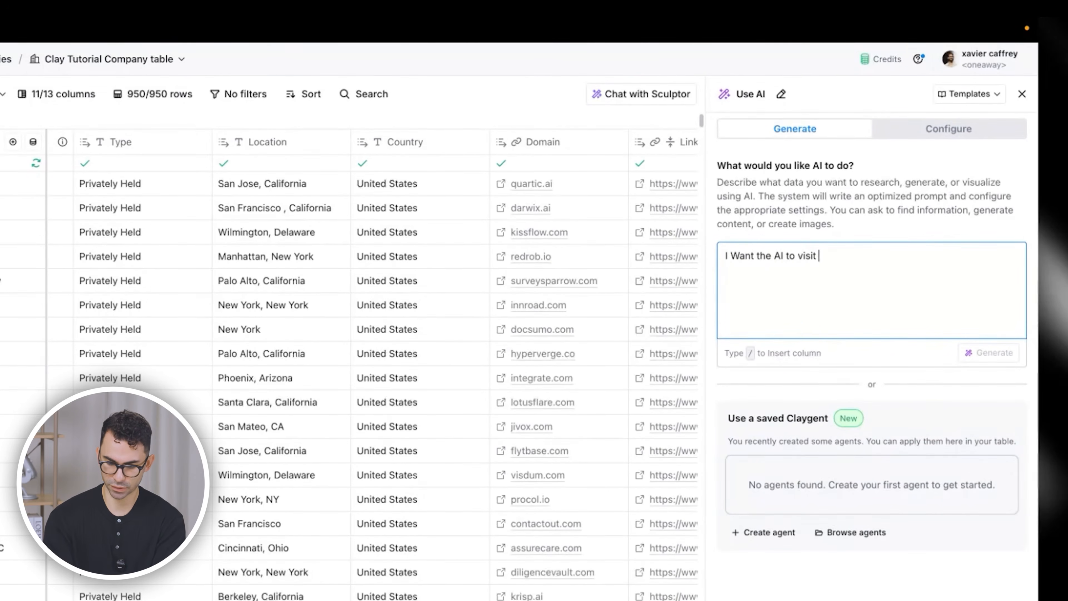
{"action": "type", "text": "/"}
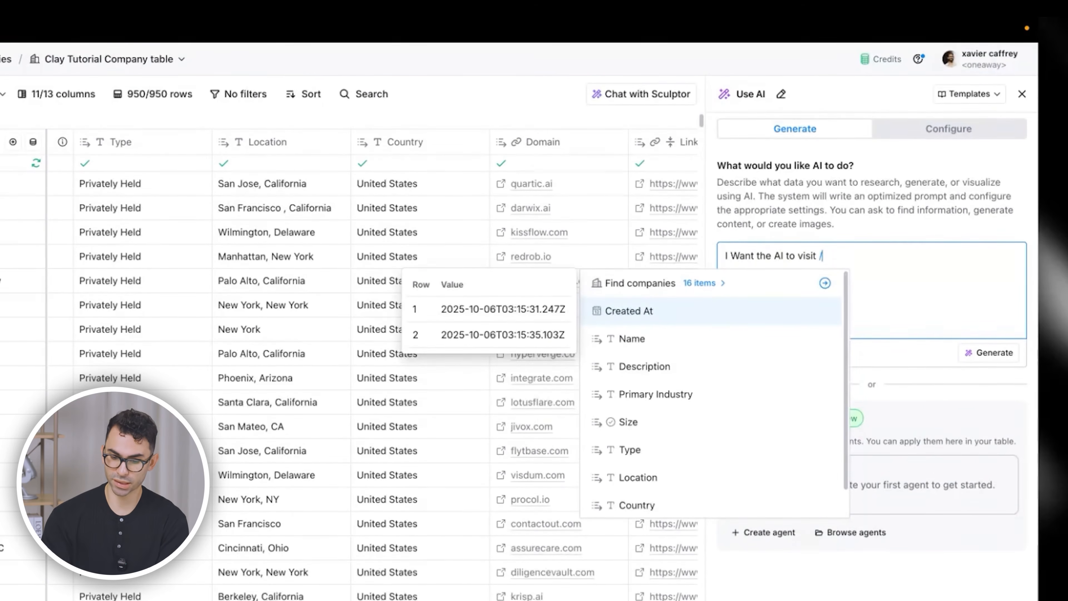
{"action": "type", "text": "dom"}
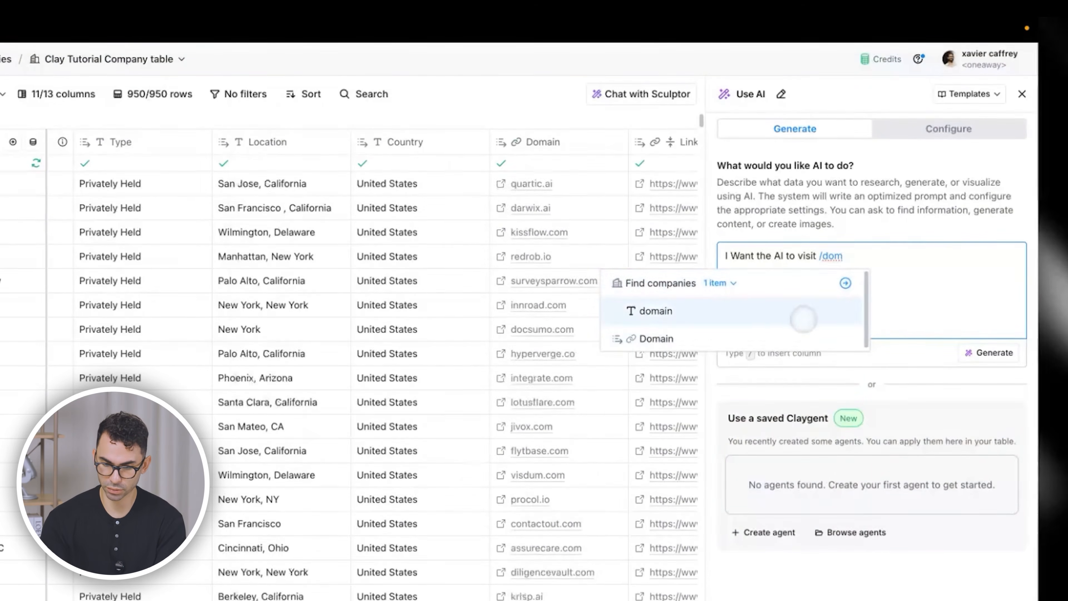
{"action": "left_click", "coordinate": [759, 315]}
{"action": "type", "text": "and based on the content of the"}
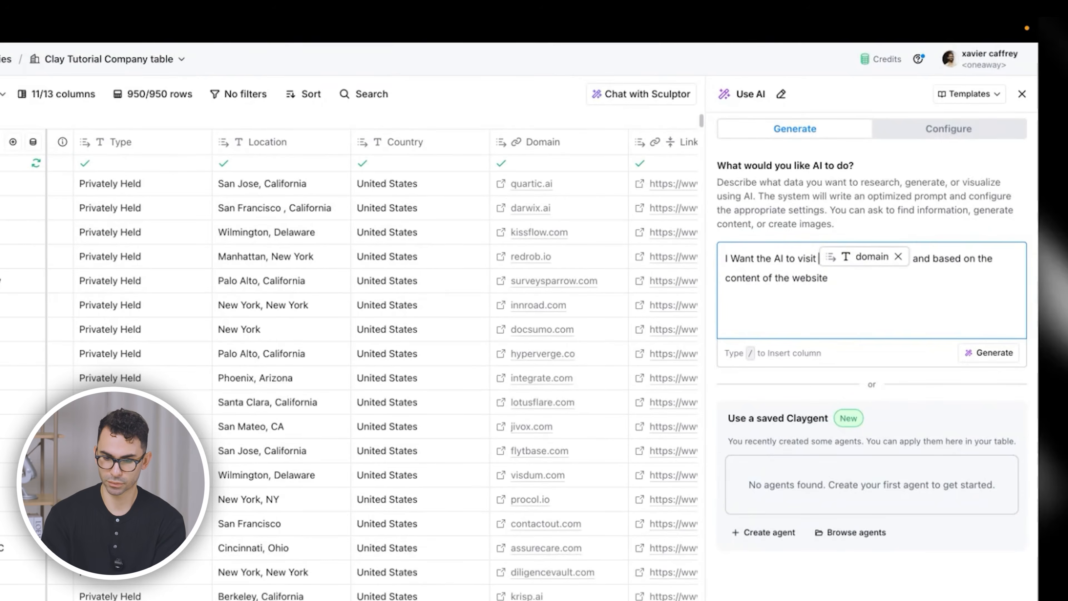
{"action": "type", "text": "website:"}
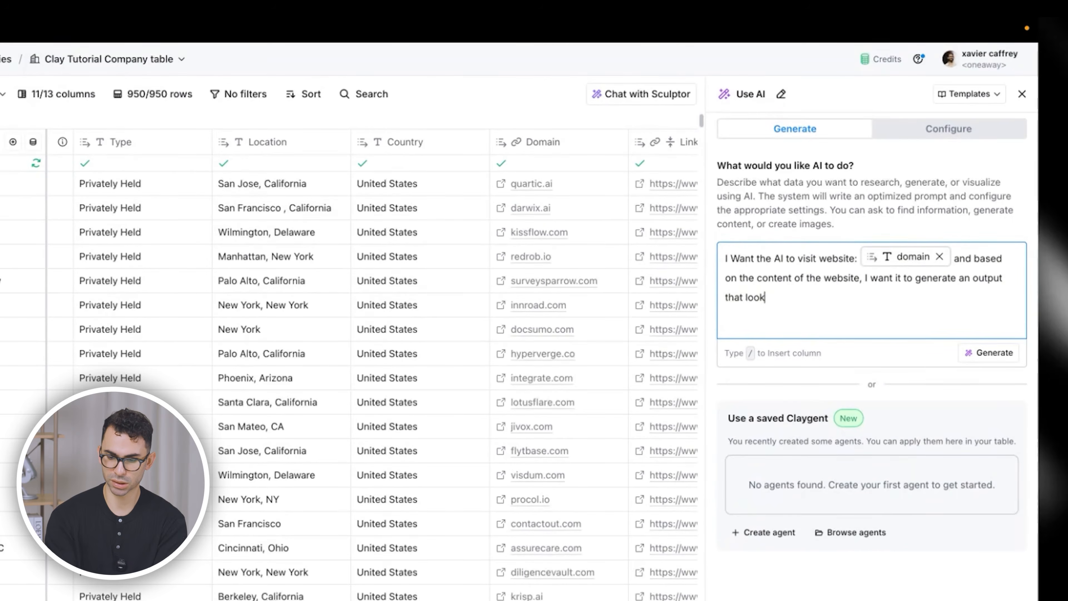
Step: Paste the greeting template below the request and change its last two placeholders to Target ICP of that company and Solution of the company
{"action": "key", "text": "Return"}
{"action": "key", "text": "Return"}
{"action": "key", "text": "super+v"}
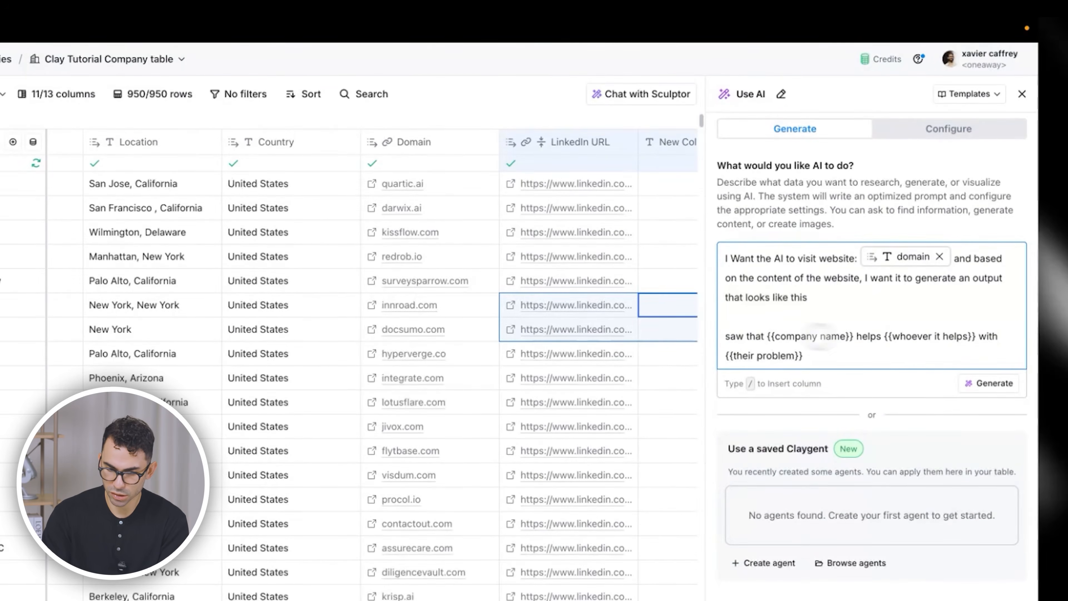
{"action": "left_click_drag", "start_coordinate": [968, 336], "coordinate": [892, 335]}
{"action": "key", "text": "BackSpace"}
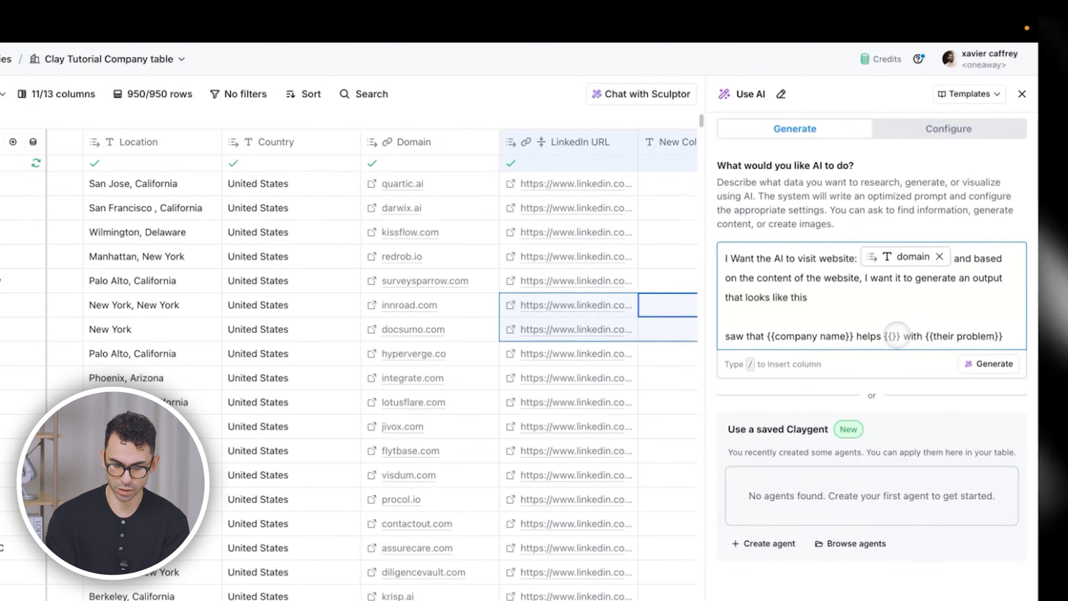
{"action": "type", "text": "Target ICP of that "}
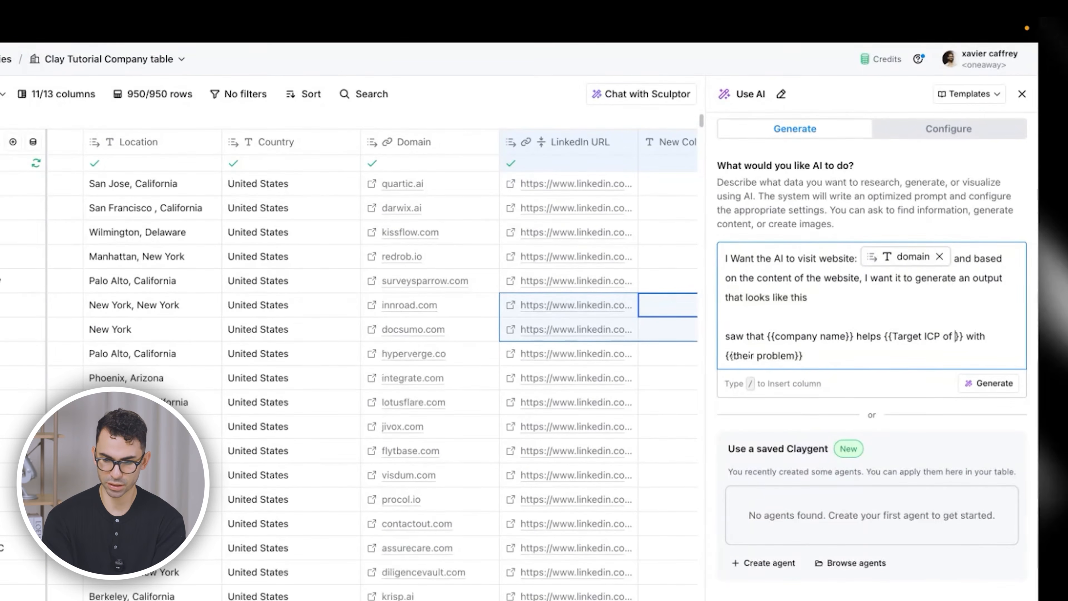
{"action": "type", "text": "company"}
{"action": "left_click_drag", "start_coordinate": [887, 355], "coordinate": [809, 356]}
{"action": "type", "text": "Solution of the company}"}
Step: End the request with "I want the output to be short and straight to the point" and generate the optimized prompt
{"action": "key", "text": "Return"}
{"action": "key", "text": "Return"}
{"action": "type", "text": "I want the output to be short and straight to the point"}
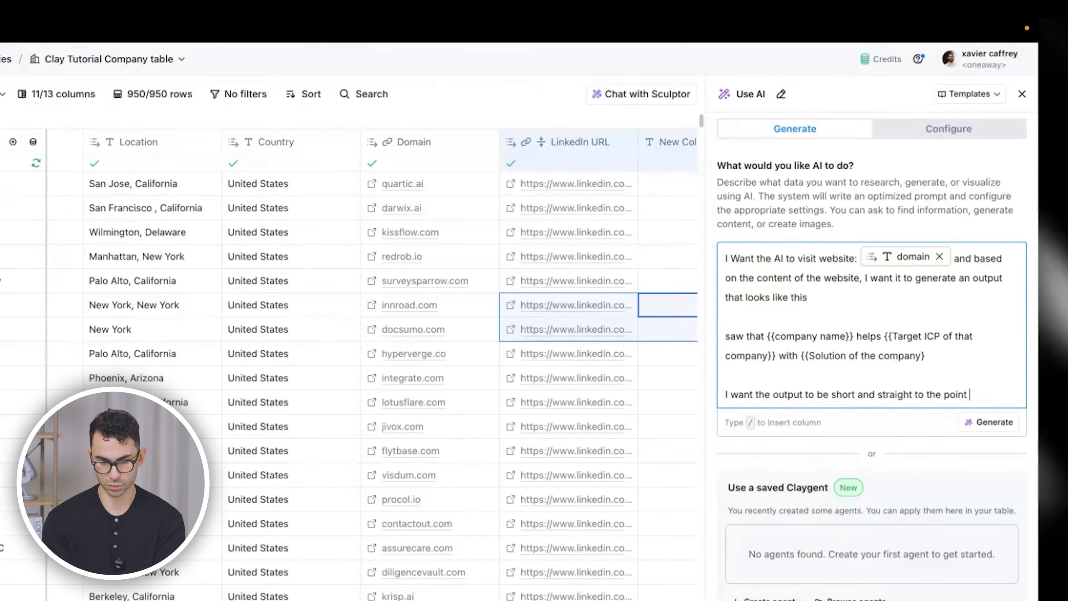
{"action": "left_click", "coordinate": [994, 421]}
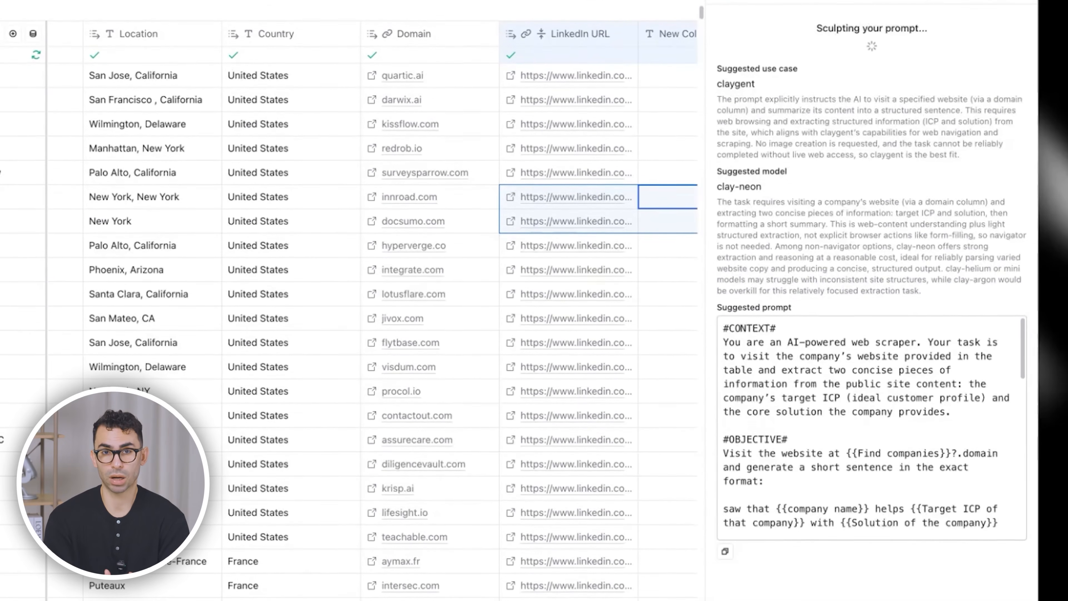
Step: Replace the deleted-column references in the prompt's OBJECTIVE sentence with {{company name}}, {{Target ICP}} and {{Solution that the company offers}}
{"action": "scroll", "coordinate": [927, 394], "scroll_direction": "down", "scroll_amount": 15}
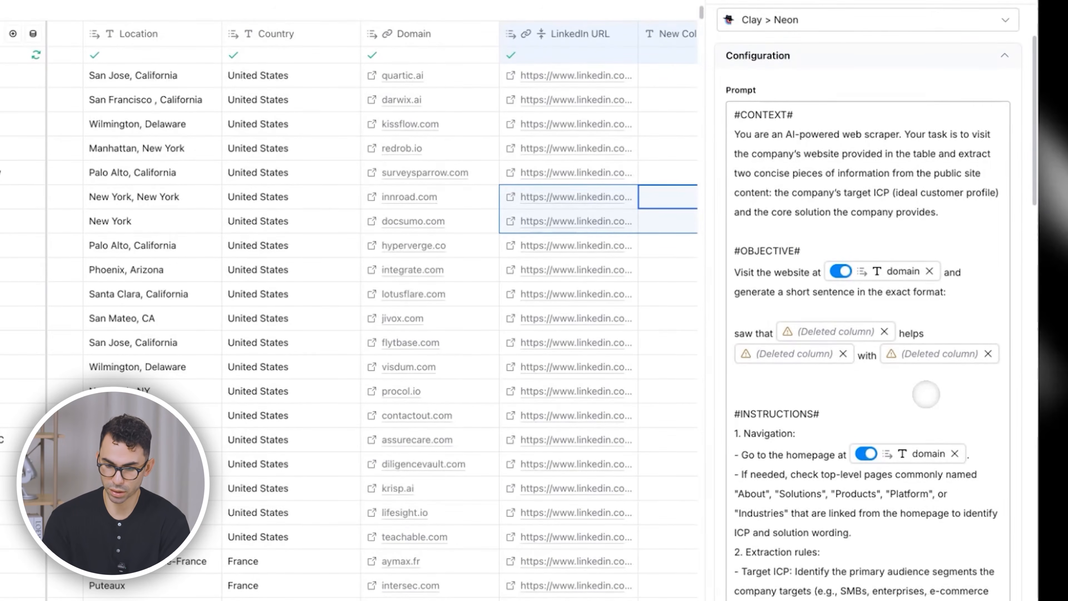
{"action": "scroll", "coordinate": [913, 382], "scroll_direction": "down", "scroll_amount": 2}
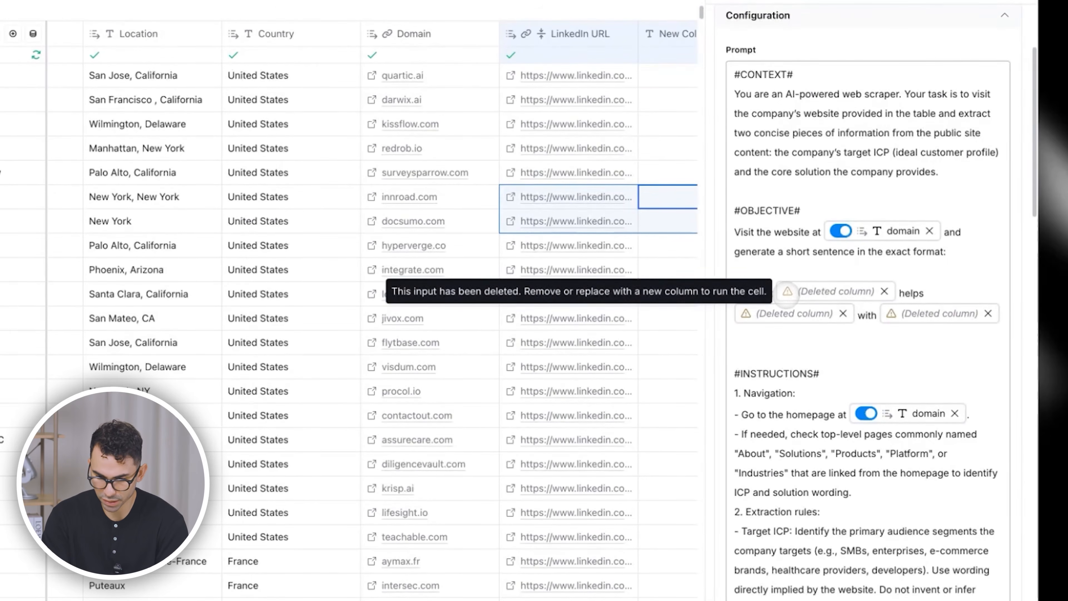
{"action": "left_click", "coordinate": [893, 290]}
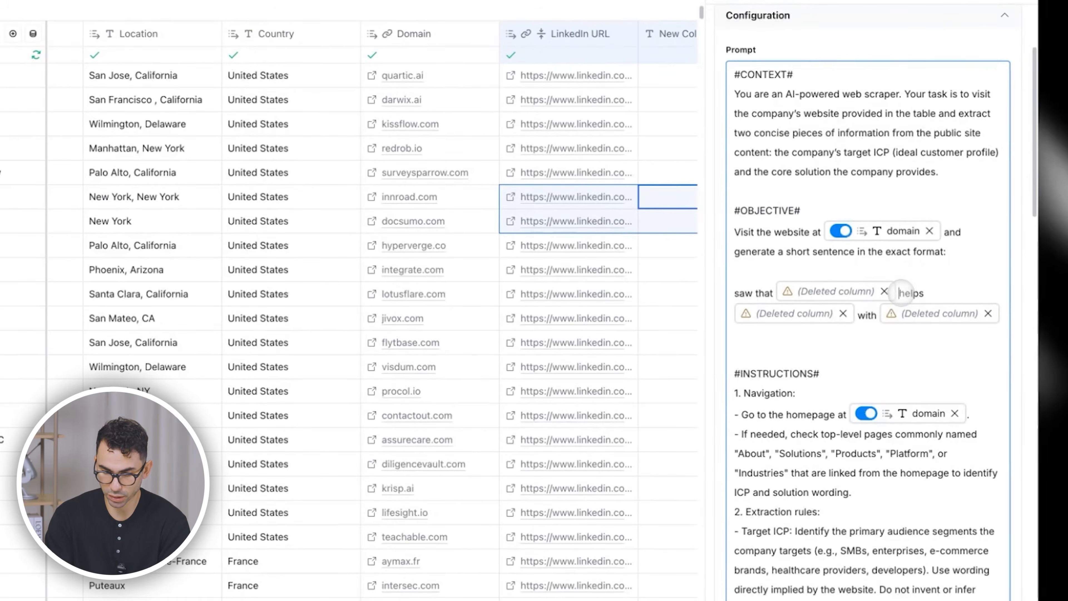
{"action": "key", "text": "Left"}
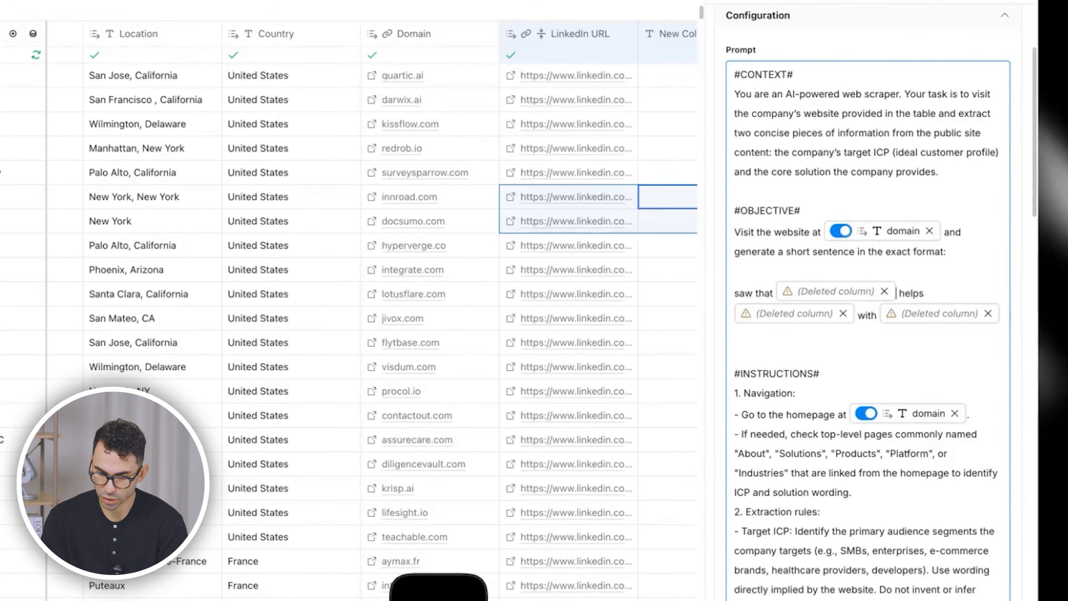
{"action": "key", "text": "BackSpace"}
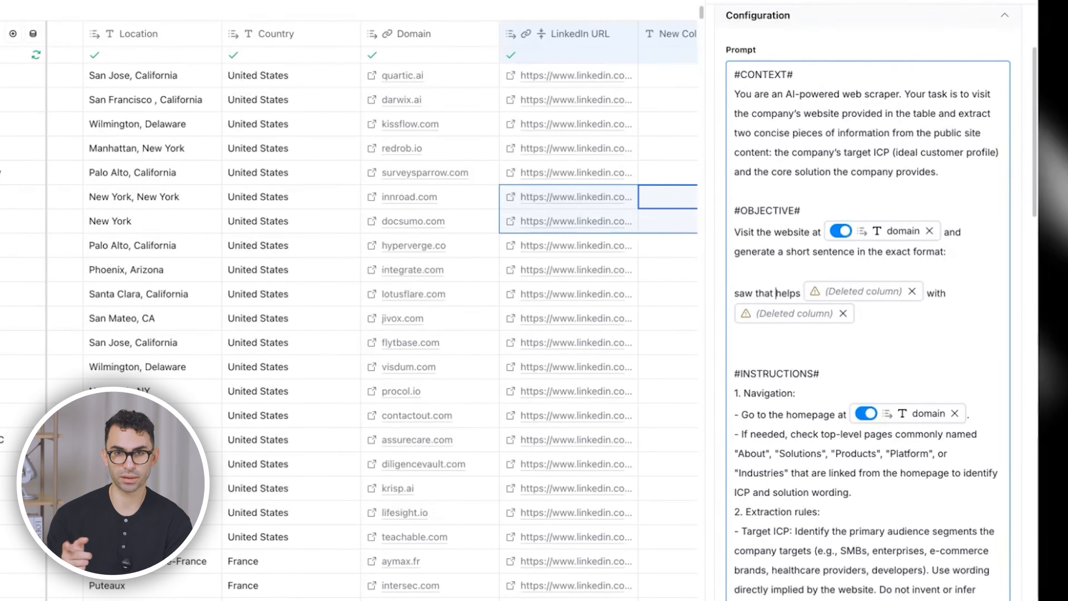
{"action": "type", "text": "{{"}
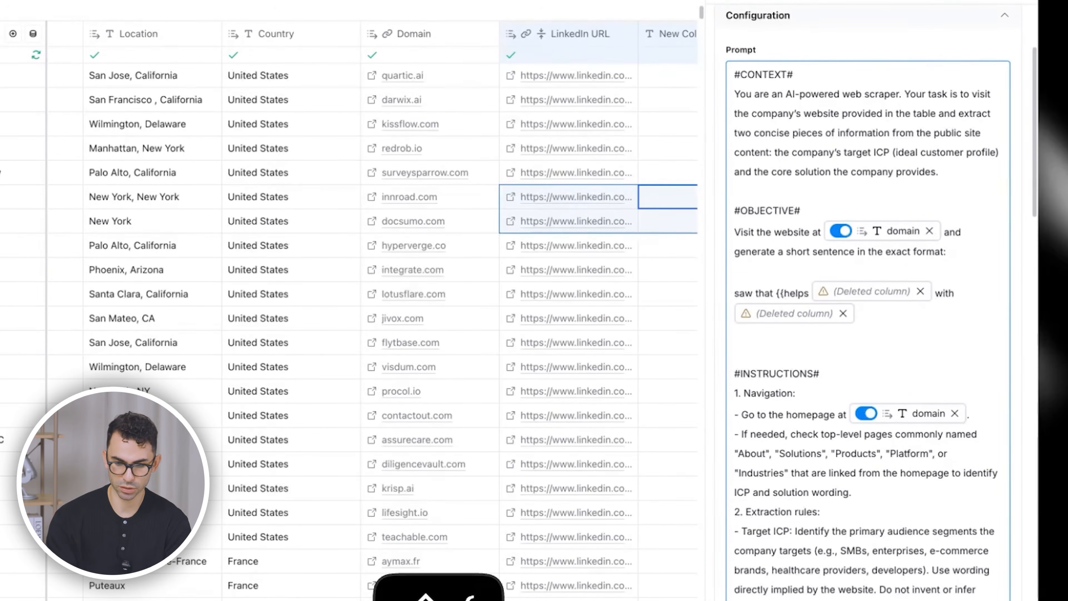
{"action": "type", "text": "company n"}
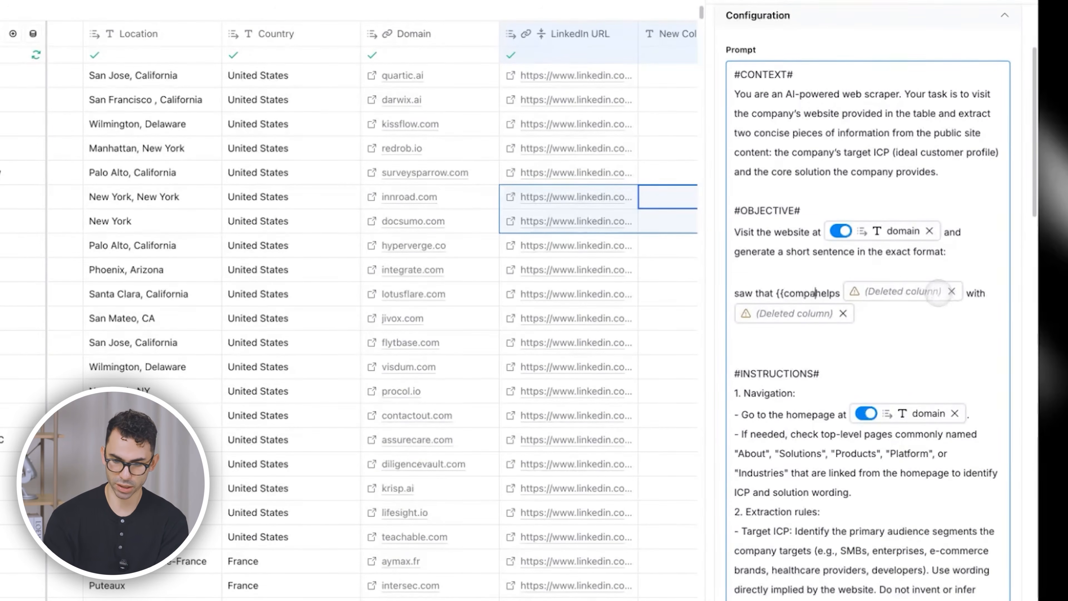
{"action": "type", "text": "ame}} helps "}
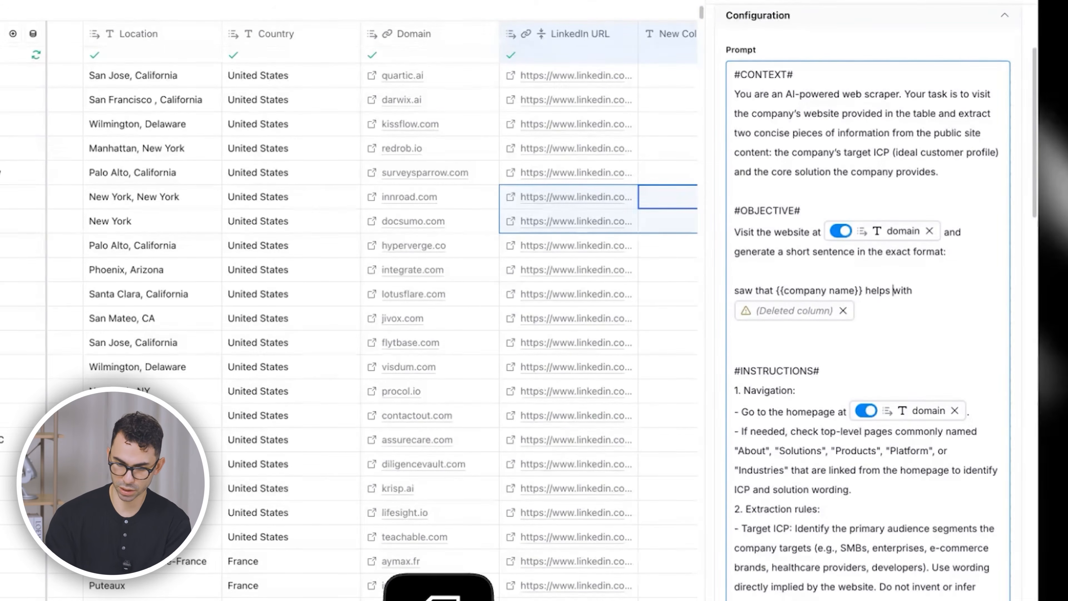
{"action": "type", "text": "{{Target ICP"}
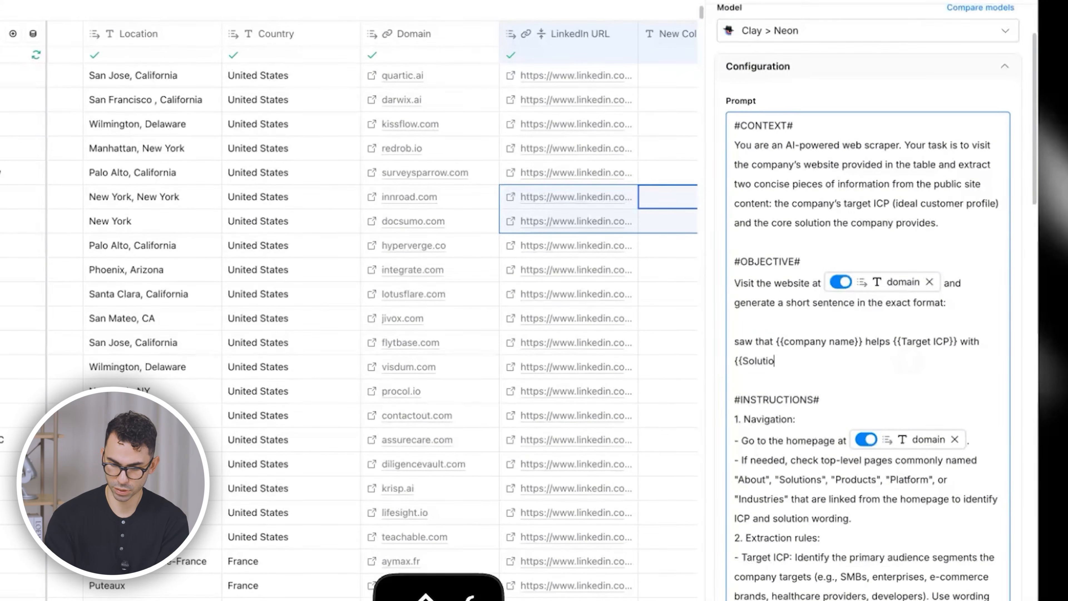
{"action": "type", "text": "that the company offer"}
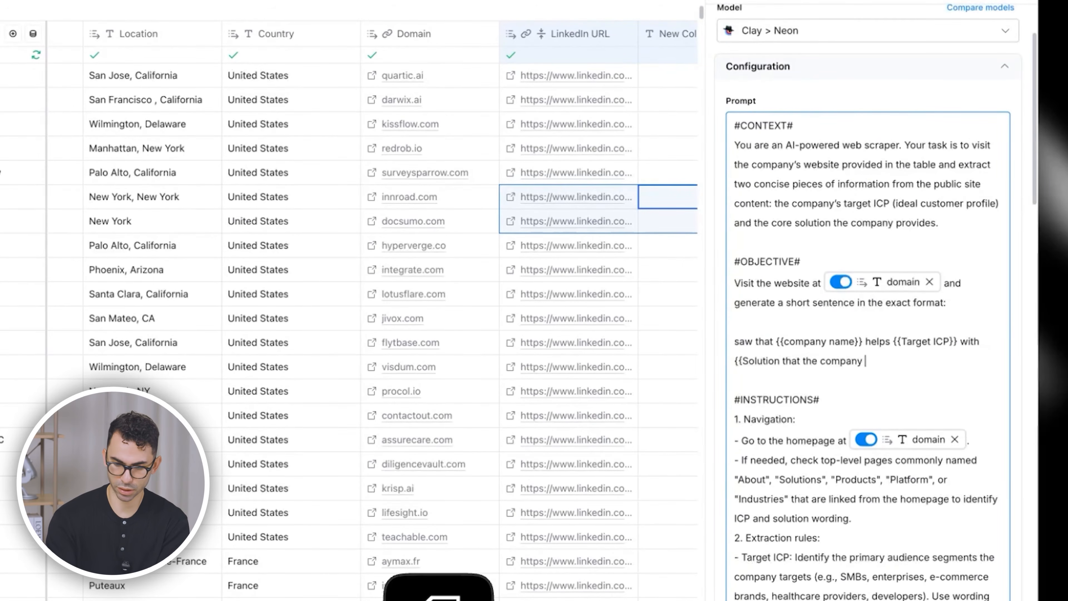
{"action": "type", "text": "s}}"}
Step: Copy the corrected OBJECTIVE sentence and substitute it for the broken template line under Formatting and style
{"action": "left_click_drag", "start_coordinate": [735, 341], "coordinate": [902, 362]}
{"action": "key", "text": "super+c"}
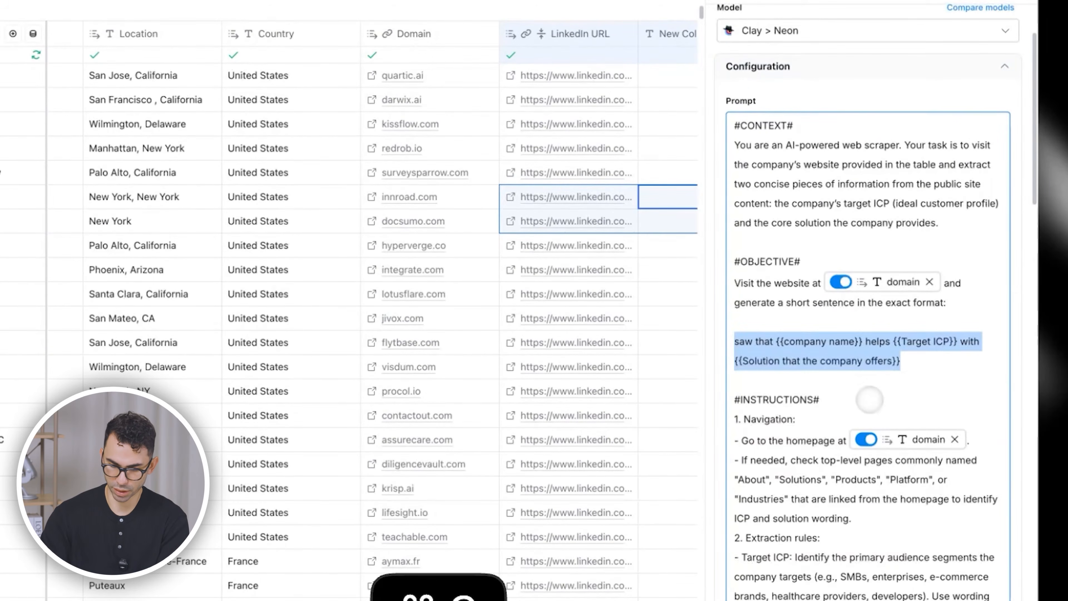
{"action": "scroll", "coordinate": [870, 399], "scroll_direction": "down", "scroll_amount": 10}
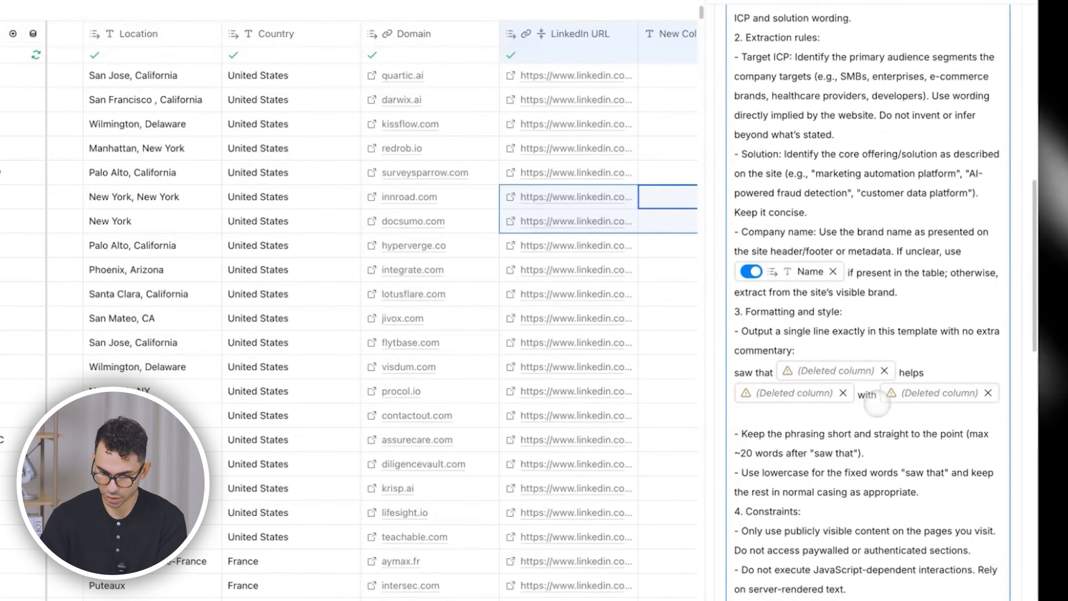
{"action": "left_click_drag", "start_coordinate": [745, 373], "coordinate": [981, 394]}
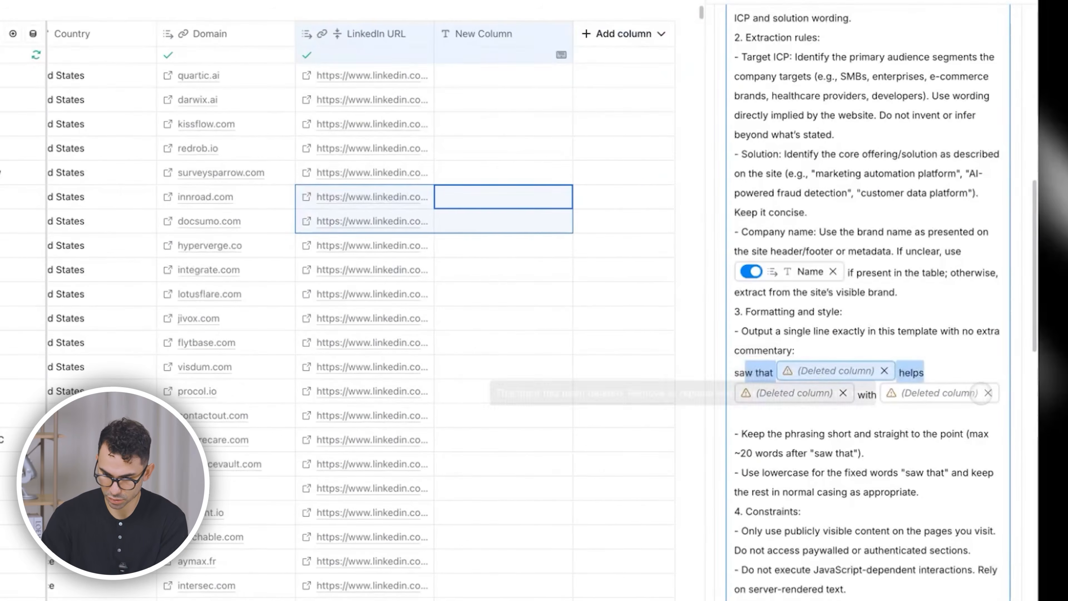
{"action": "key", "text": "BackSpace"}
{"action": "left_click", "coordinate": [894, 396]}
{"action": "key", "text": "BackSpace"}
{"action": "key", "text": "BackSpace"}
{"action": "key", "text": "BackSpace"}
{"action": "key", "text": "BackSpace"}
{"action": "key", "text": "BackSpace"}
{"action": "key", "text": "BackSpace"}
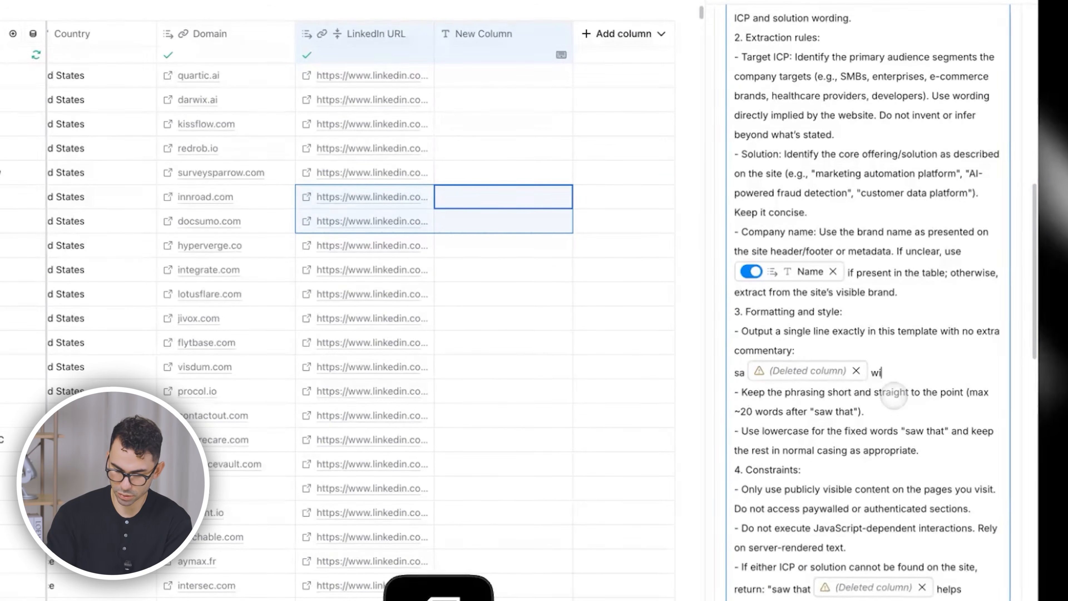
{"action": "key", "text": "BackSpace"}
{"action": "key", "text": "BackSpace"}
{"action": "key", "text": "BackSpace"}
{"action": "key", "text": "BackSpace"}
{"action": "key", "text": "super+v"}
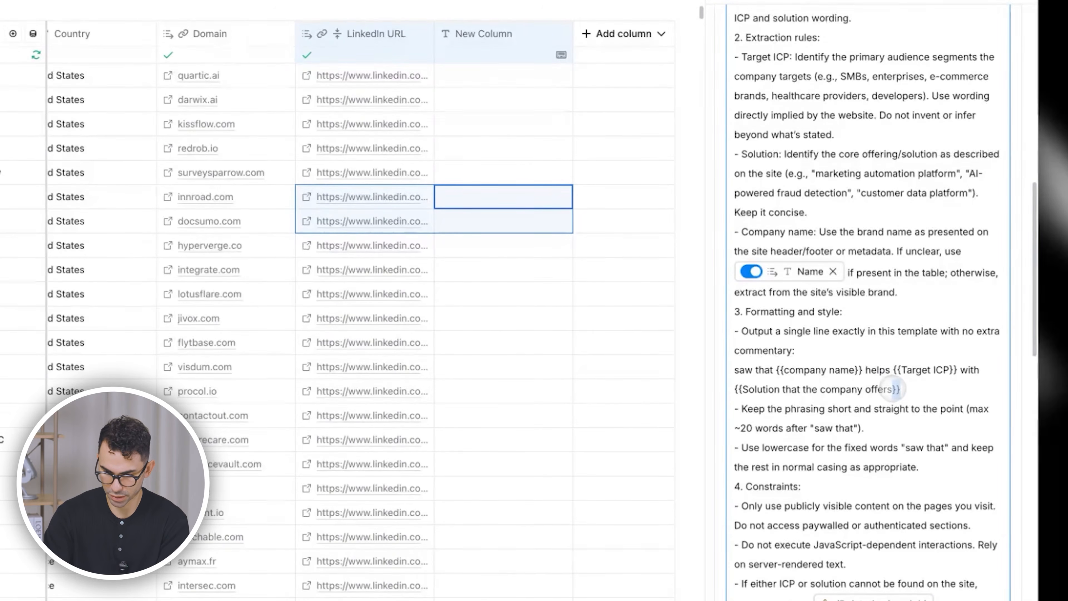
Step: Under Constraints, replace the deleted-column reference in the "saw that" fallback sentence with {{company name}}
{"action": "scroll", "coordinate": [892, 389], "scroll_direction": "down", "scroll_amount": 3}
{"action": "left_click_drag", "start_coordinate": [777, 458], "coordinate": [808, 459]}
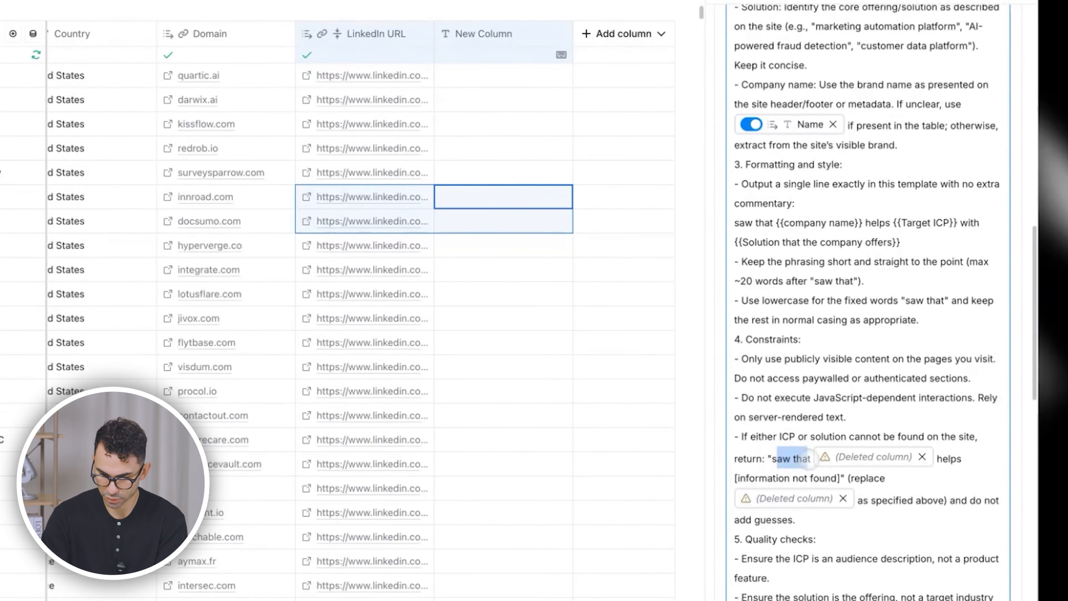
{"action": "left_click", "coordinate": [934, 458]}
{"action": "key", "text": "BackSpace"}
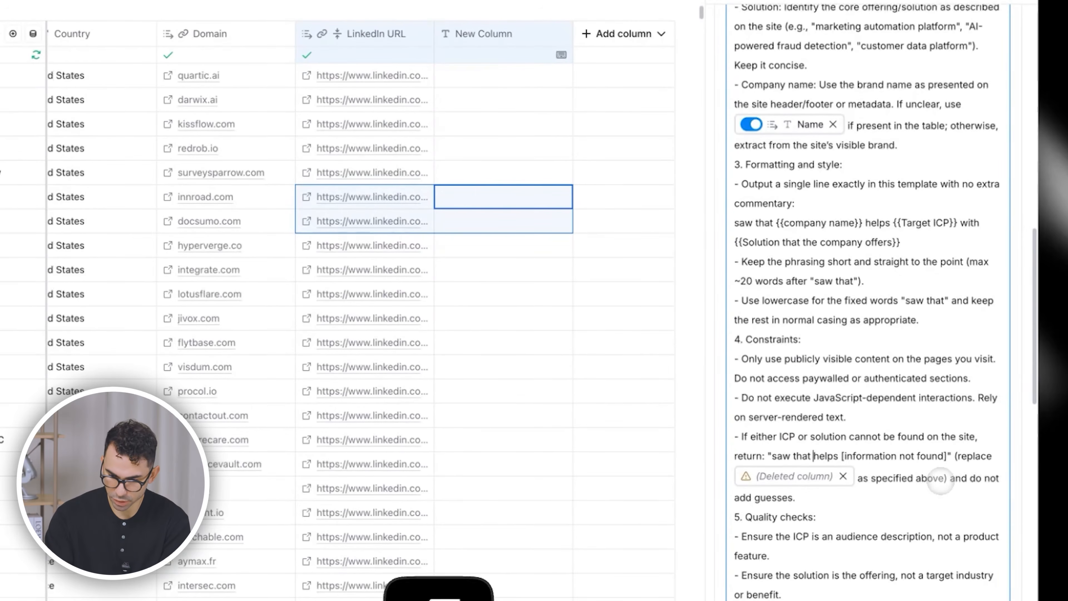
{"action": "type", "text": "{{company name}}"}
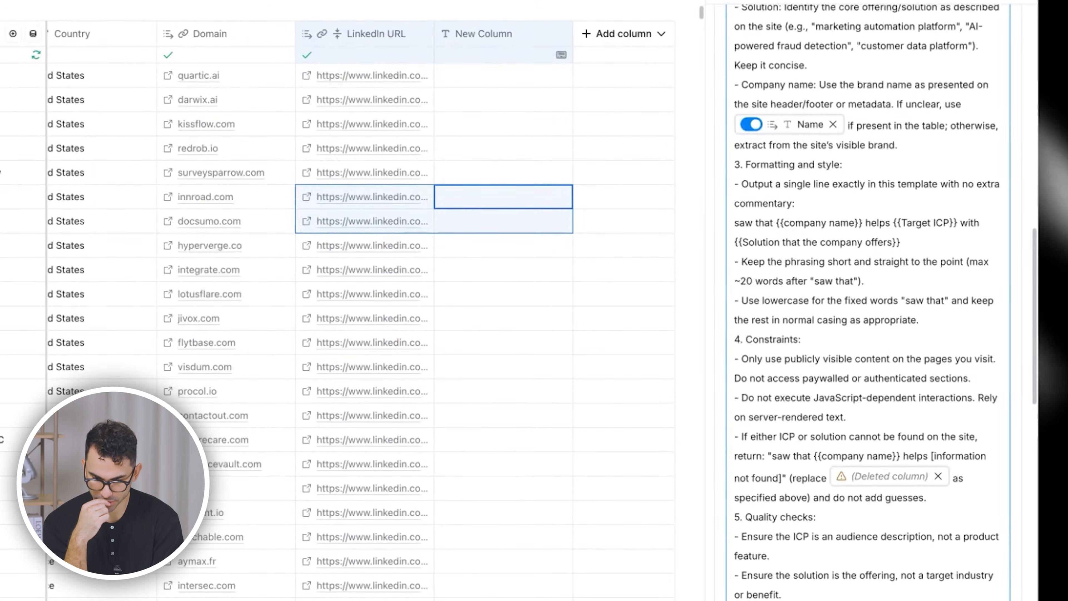
Step: Save the configured AI column with its text output field to the table
{"action": "scroll", "coordinate": [867, 294], "scroll_direction": "down", "scroll_amount": 10}
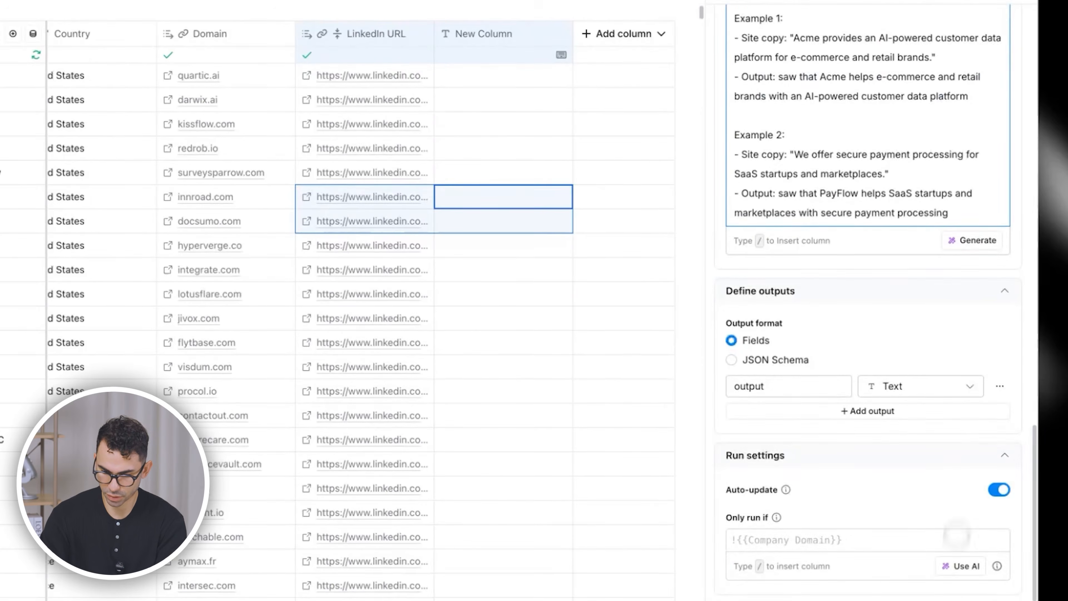
{"action": "left_click", "coordinate": [904, 600]}
{"action": "left_click", "coordinate": [895, 594]}
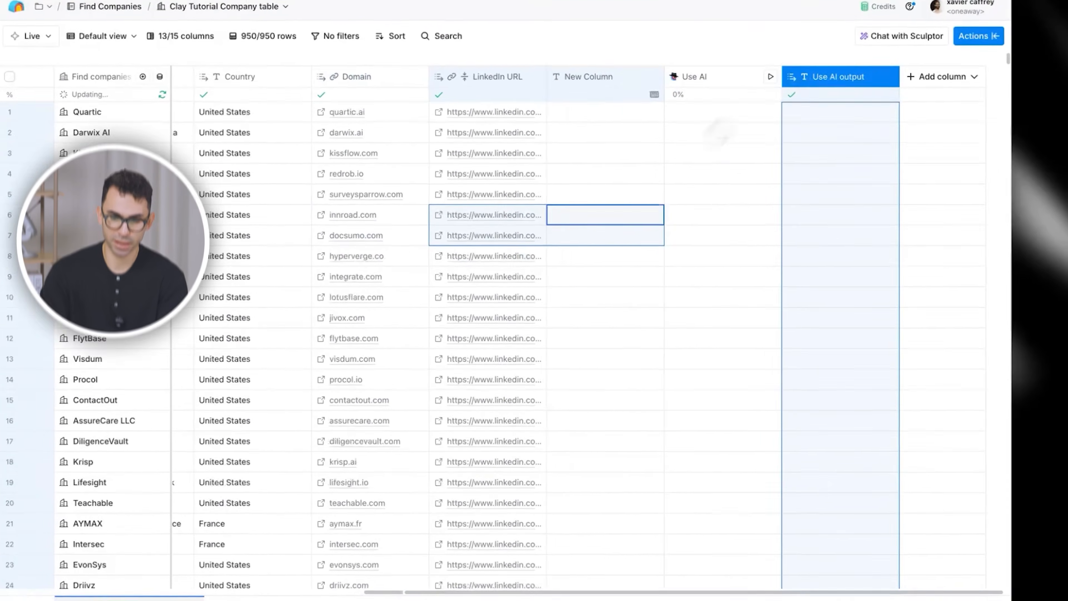
Step: Turn off auto-update in the Clay Tutorial Company table's run settings and save the changes
{"action": "left_click", "coordinate": [219, 598]}
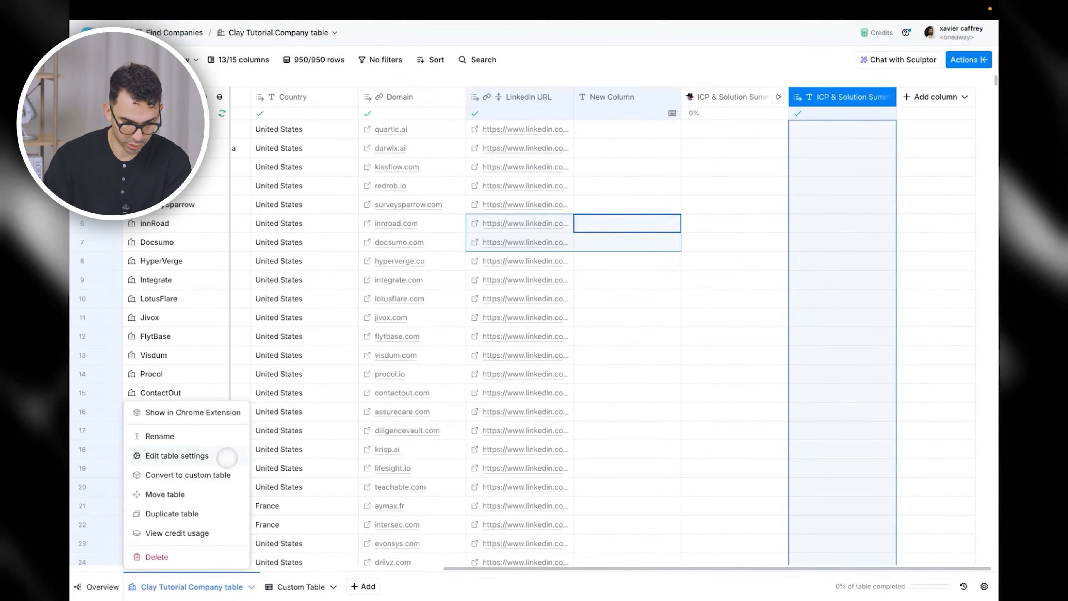
{"action": "left_click", "coordinate": [227, 456]}
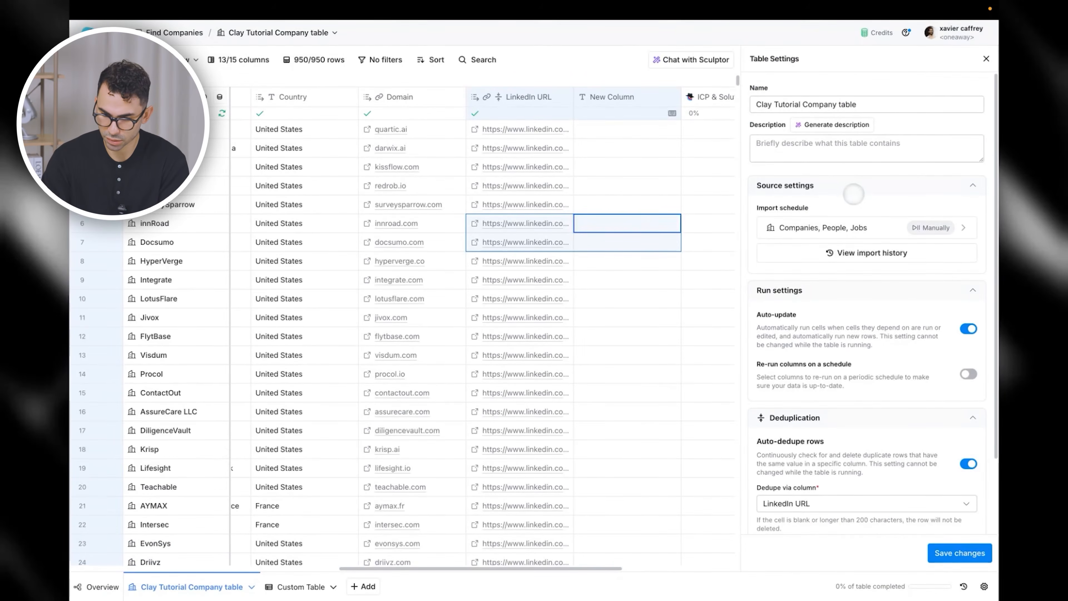
{"action": "left_click", "coordinate": [968, 328]}
{"action": "left_click", "coordinate": [627, 237]}
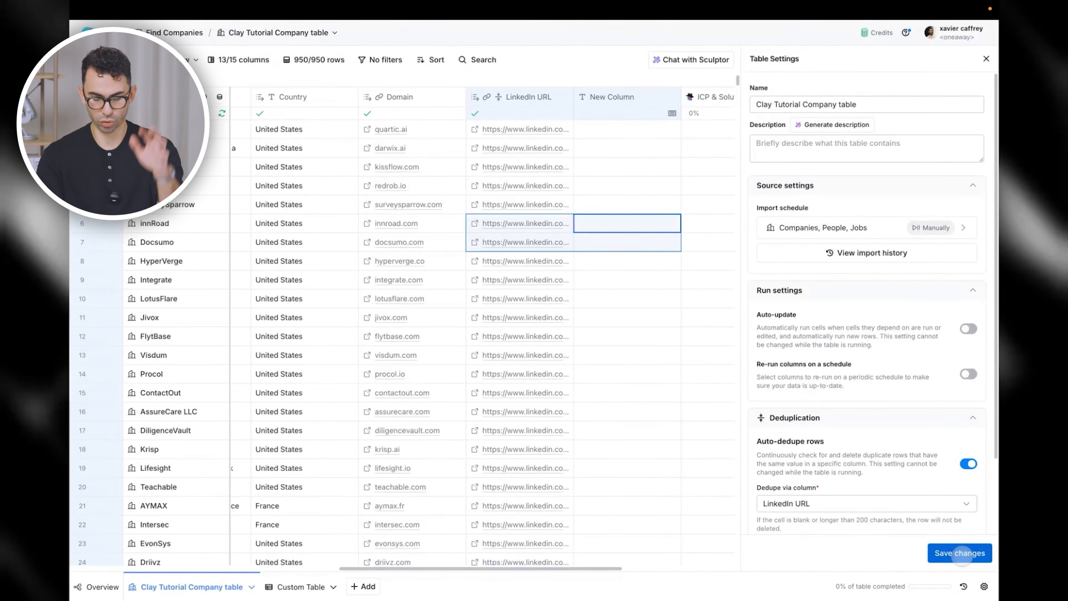
{"action": "left_click", "coordinate": [960, 554]}
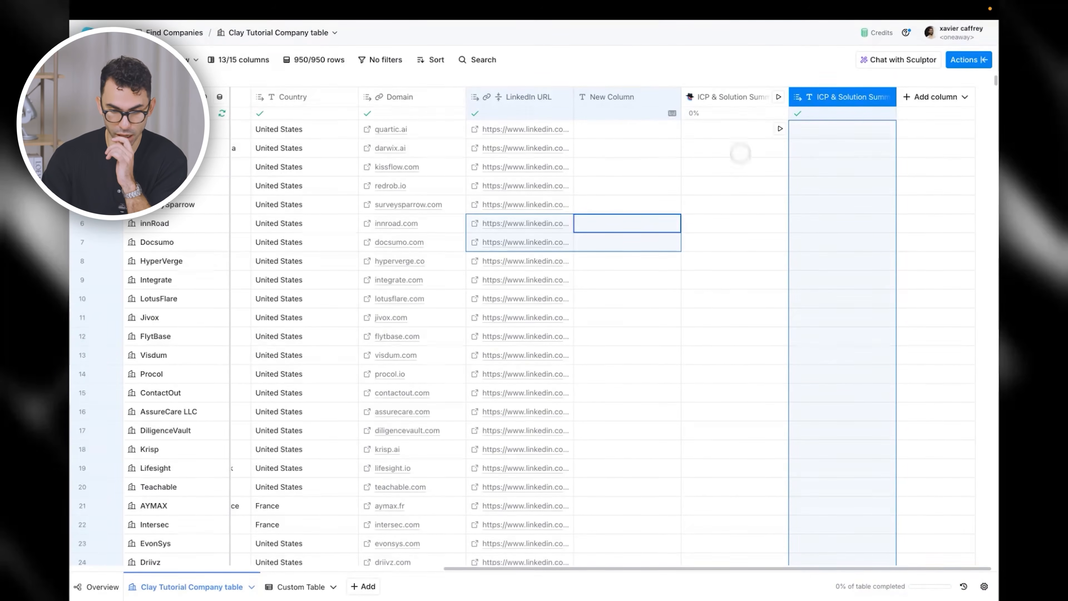
Step: Run the ICP & Solution Summary AI column for only the first three rows: Quartic, Darwix AI and Kissflow
{"action": "left_click", "coordinate": [780, 128]}
{"action": "left_click", "coordinate": [780, 147]}
{"action": "left_click", "coordinate": [780, 166]}
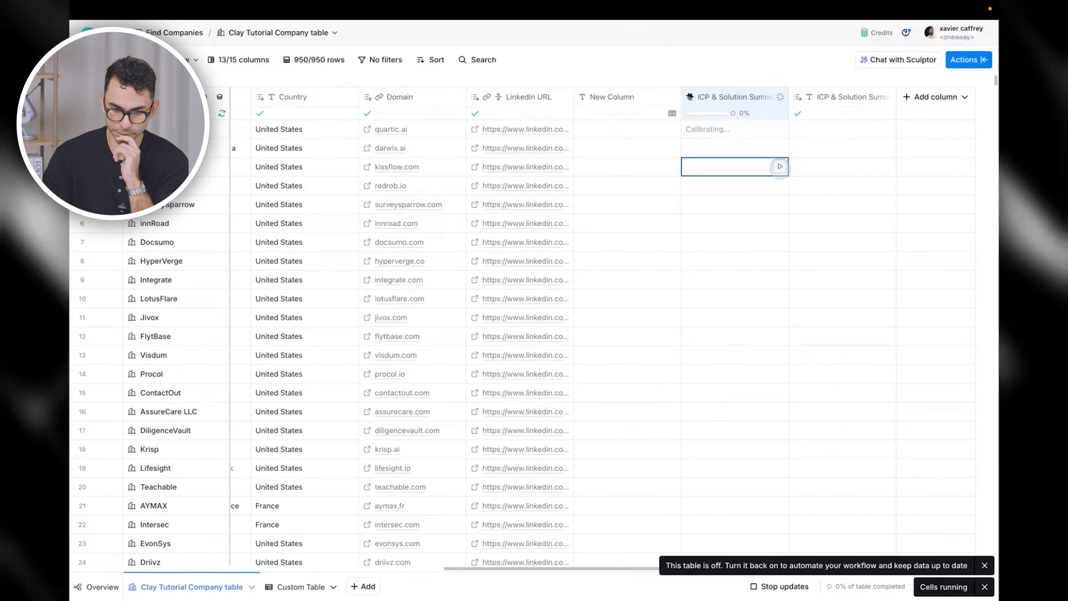
Step: Delete the empty New Column beside the LinkedIn URL column
{"action": "left_click", "coordinate": [619, 97]}
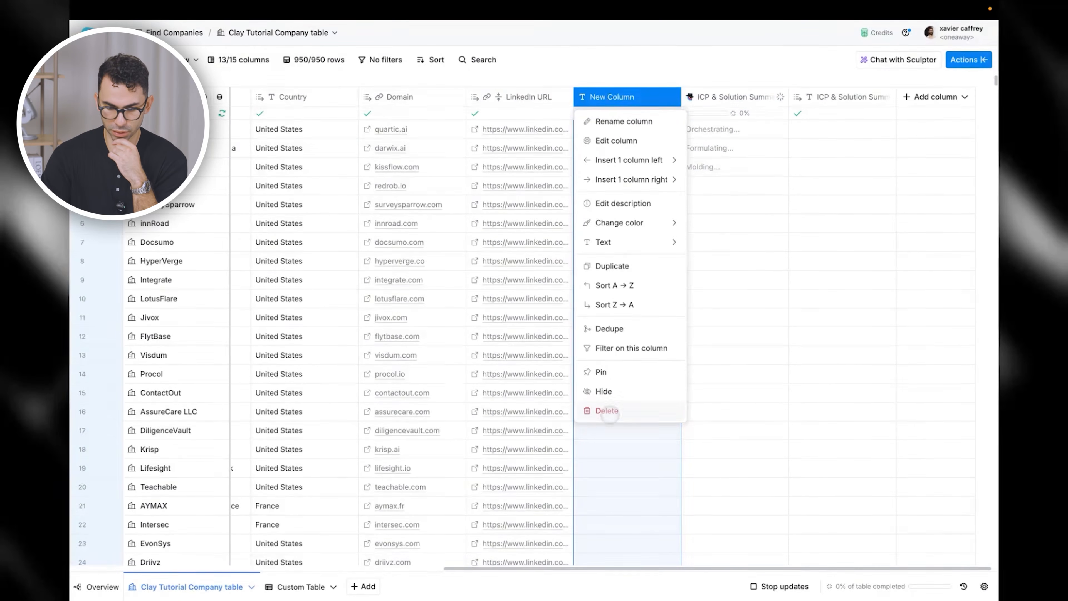
{"action": "left_click", "coordinate": [610, 410]}
{"action": "left_click", "coordinate": [620, 223]}
{"action": "left_click", "coordinate": [858, 242]}
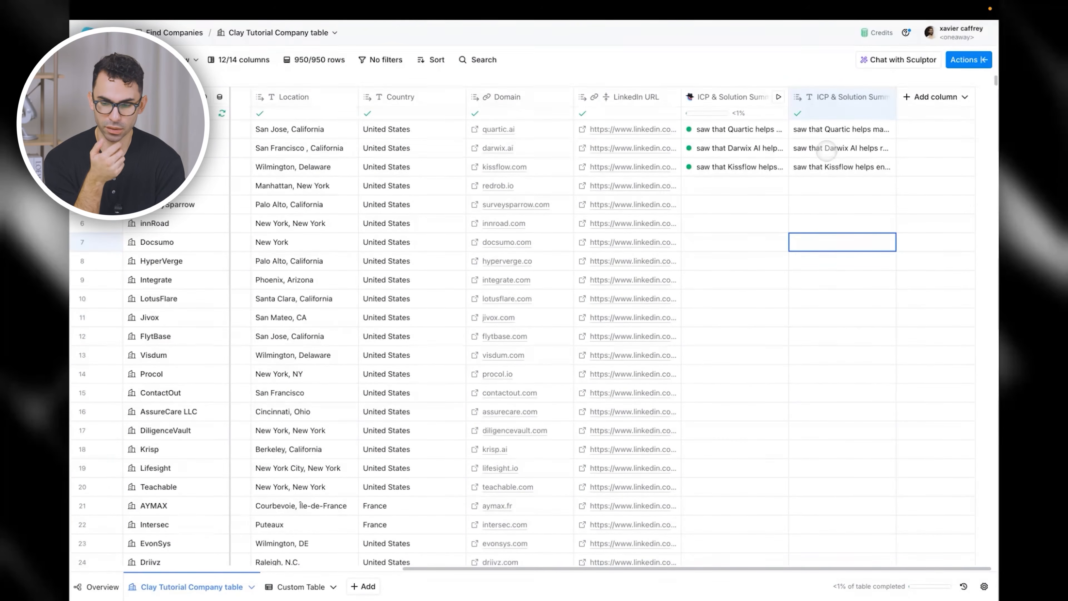
Step: Read the full generated outreach lines for Quartic and Darwix AI and check the AI column's options
{"action": "left_click", "coordinate": [827, 149]}
{"action": "double_click", "coordinate": [832, 129]}
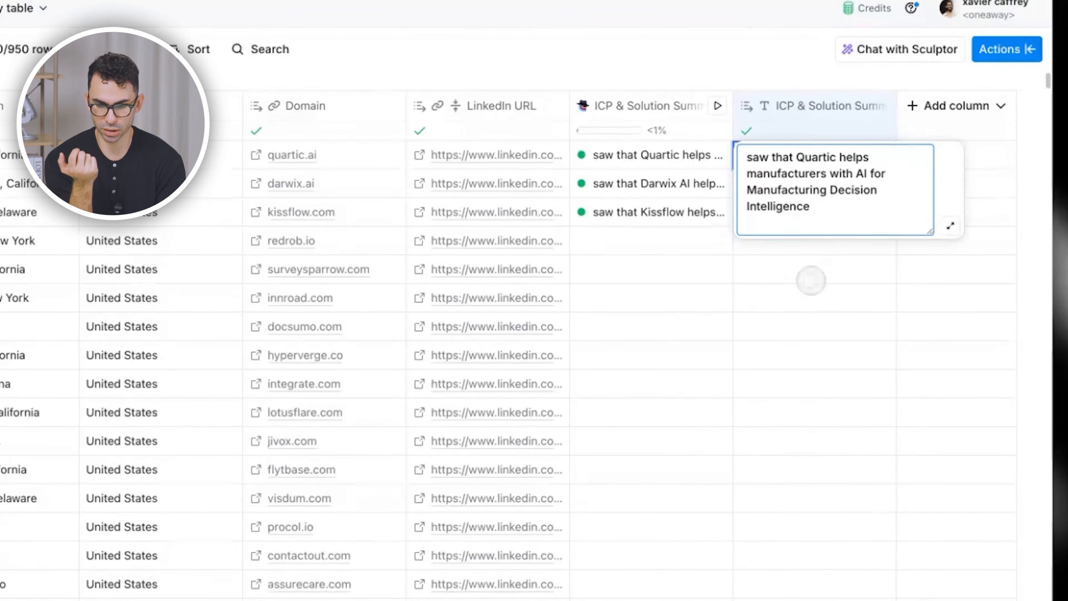
{"action": "left_click", "coordinate": [811, 280]}
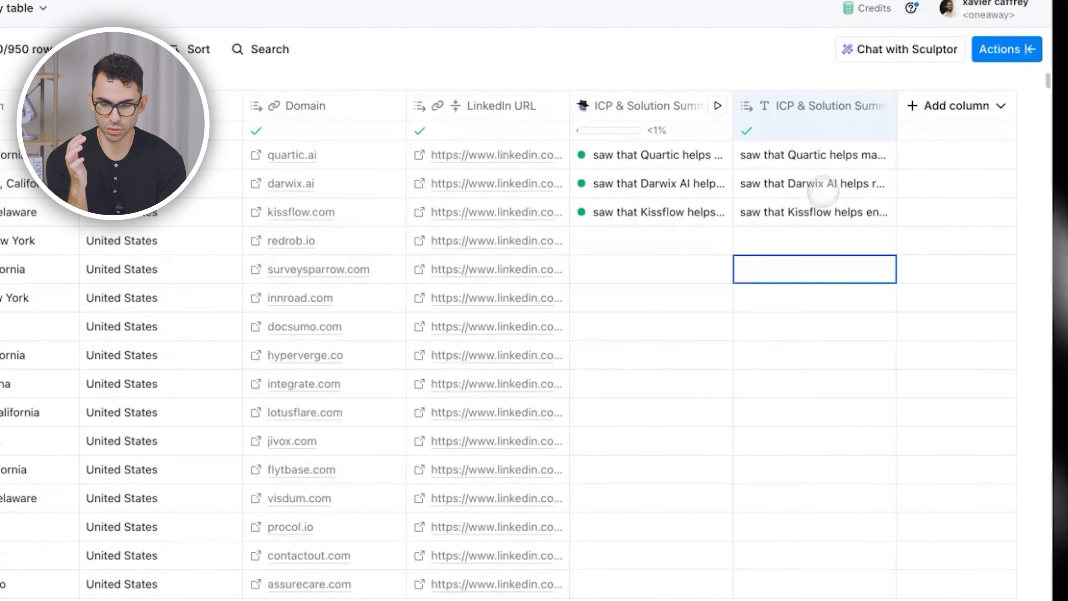
{"action": "double_click", "coordinate": [811, 185]}
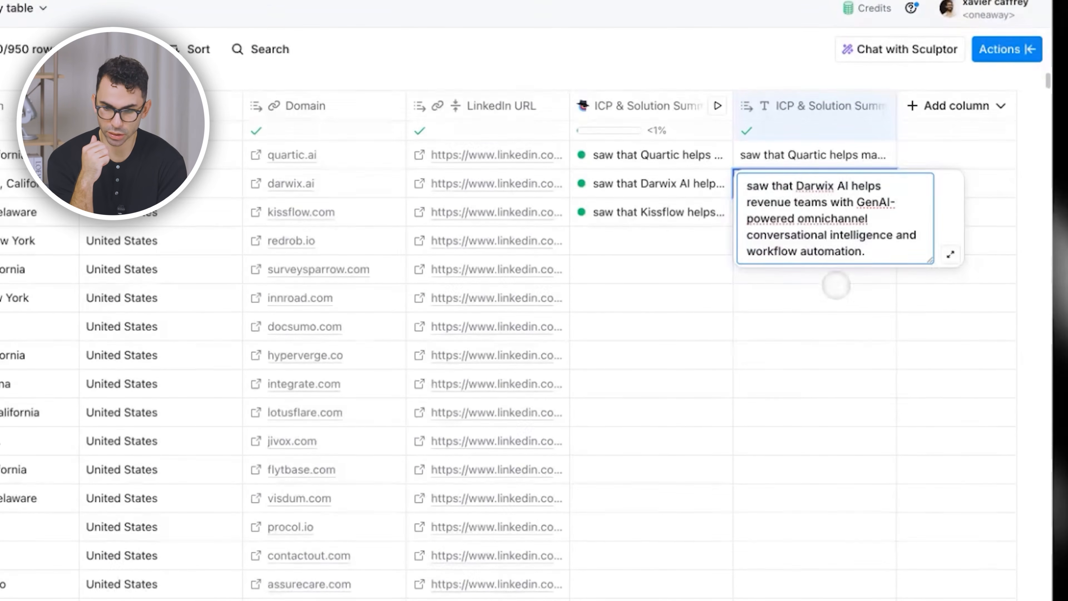
{"action": "left_click", "coordinate": [838, 284]}
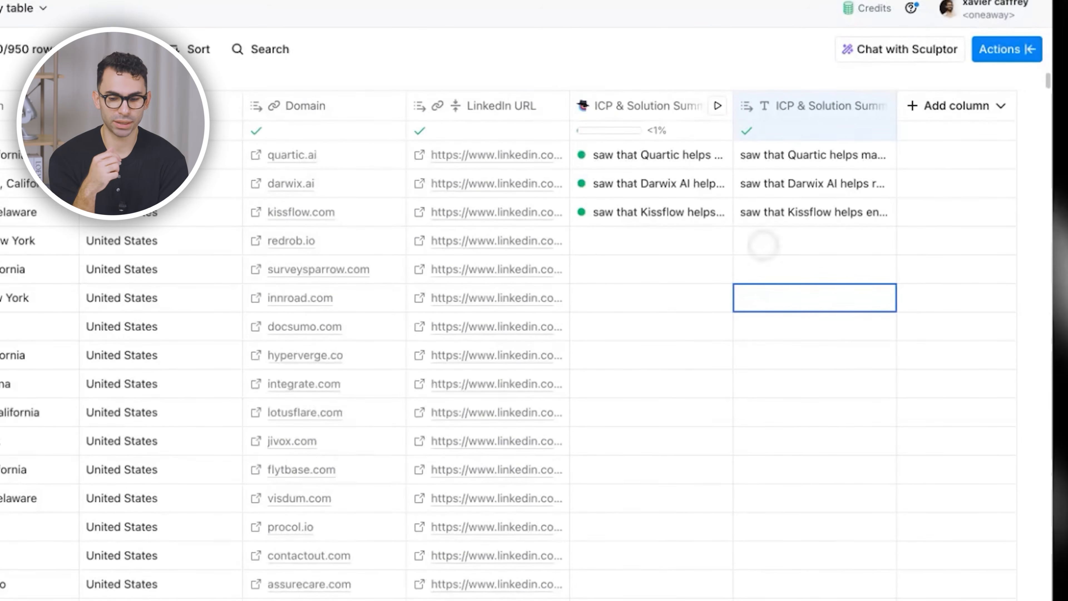
{"action": "left_click", "coordinate": [638, 106]}
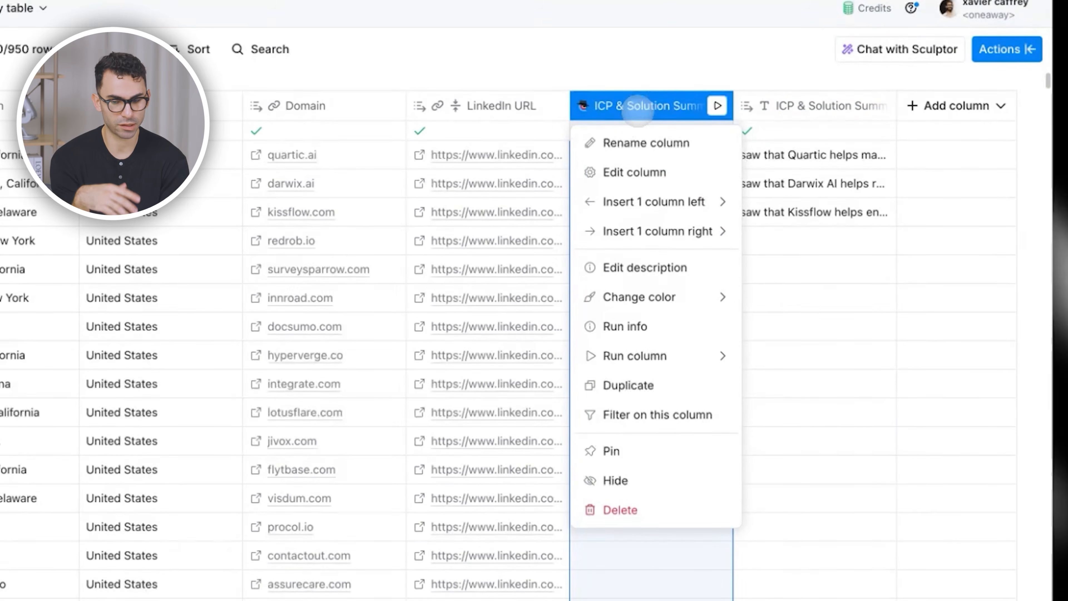
{"action": "left_click", "coordinate": [667, 78]}
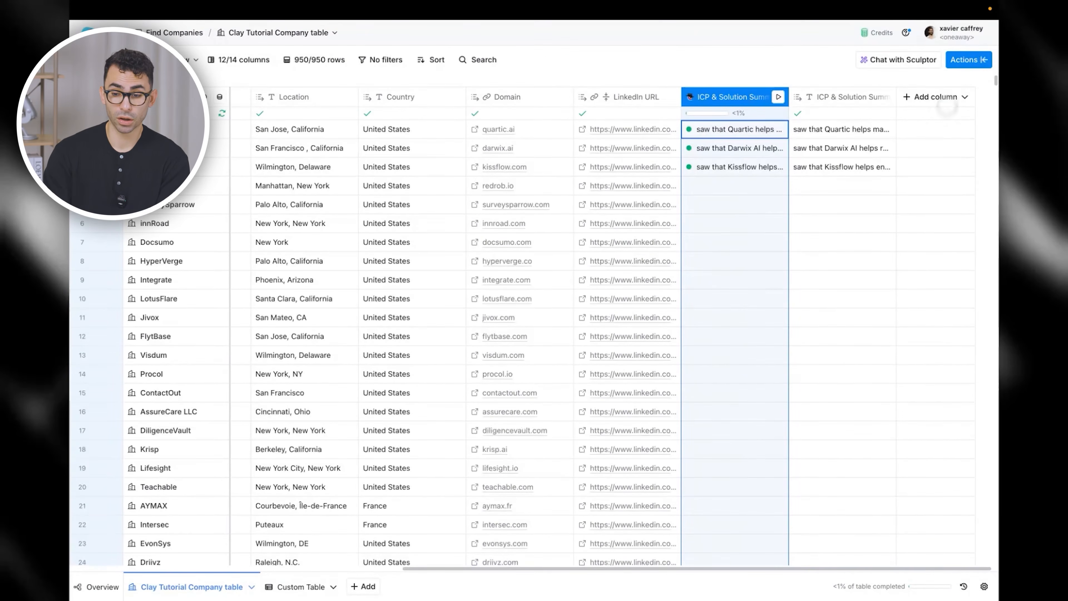
Step: Start a new people search at the companies listed in the Clay Tutorial Company table
{"action": "left_click", "coordinate": [965, 62]}
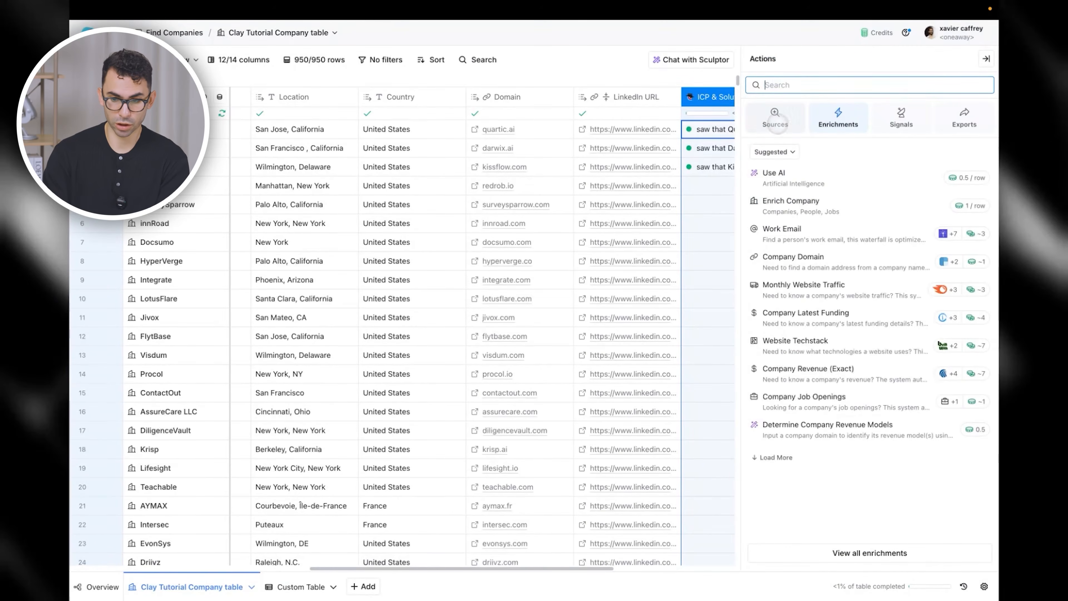
{"action": "left_click", "coordinate": [775, 118]}
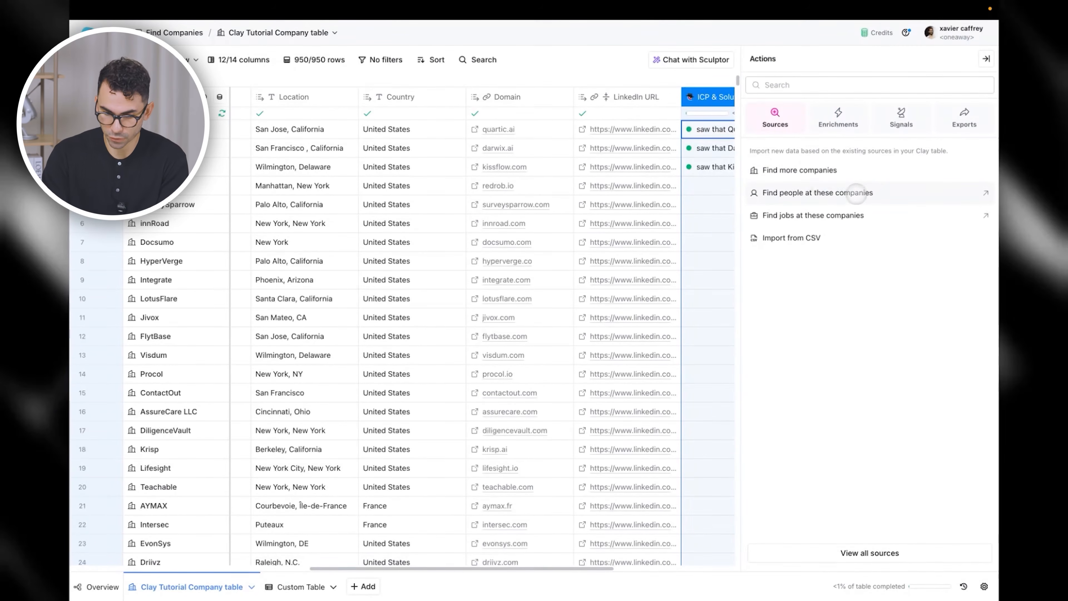
{"action": "left_click", "coordinate": [858, 193]}
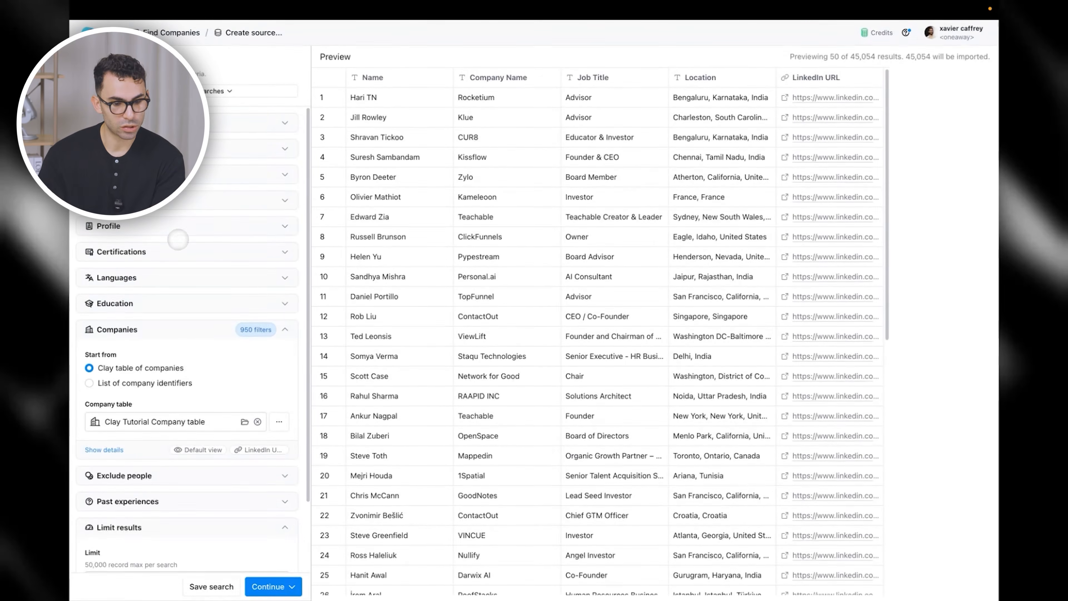
Step: Filter the people search by the seniority levels Owner and C-suite, leaving the included job titles empty
{"action": "left_click", "coordinate": [175, 148]}
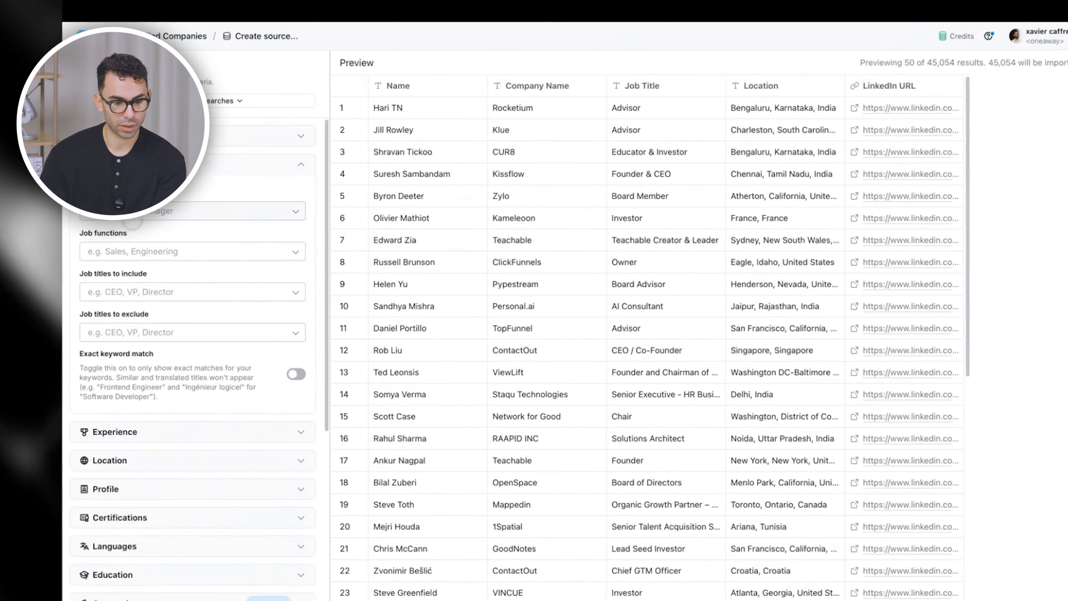
{"action": "left_click", "coordinate": [131, 199]}
{"action": "left_click", "coordinate": [126, 336]}
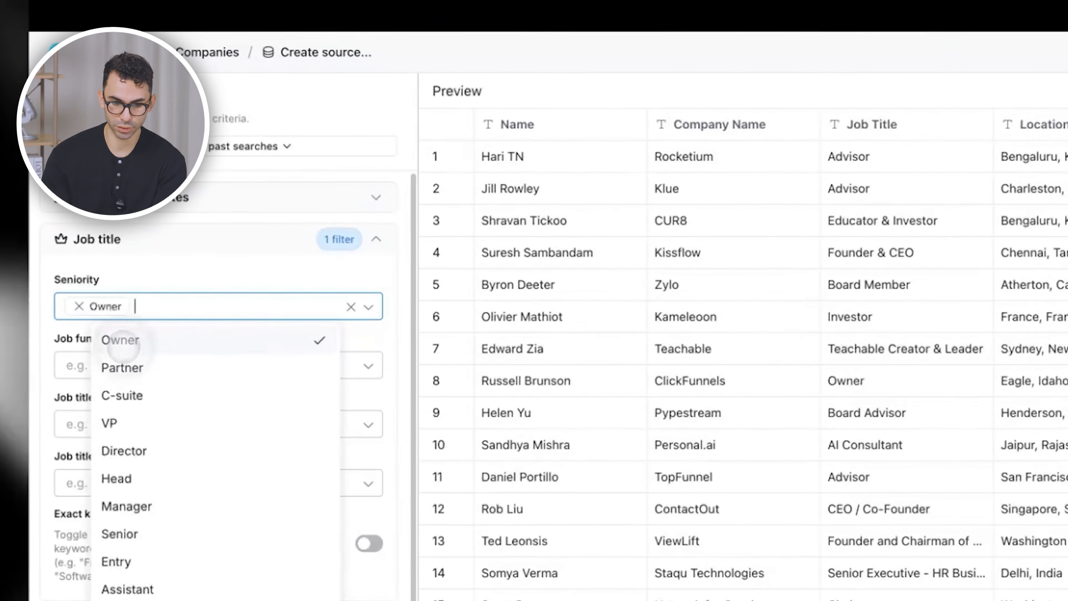
{"action": "type", "text": "ce"}
{"action": "key", "text": "BackSpace"}
{"action": "key", "text": "BackSpace"}
{"action": "left_click", "coordinate": [181, 406]}
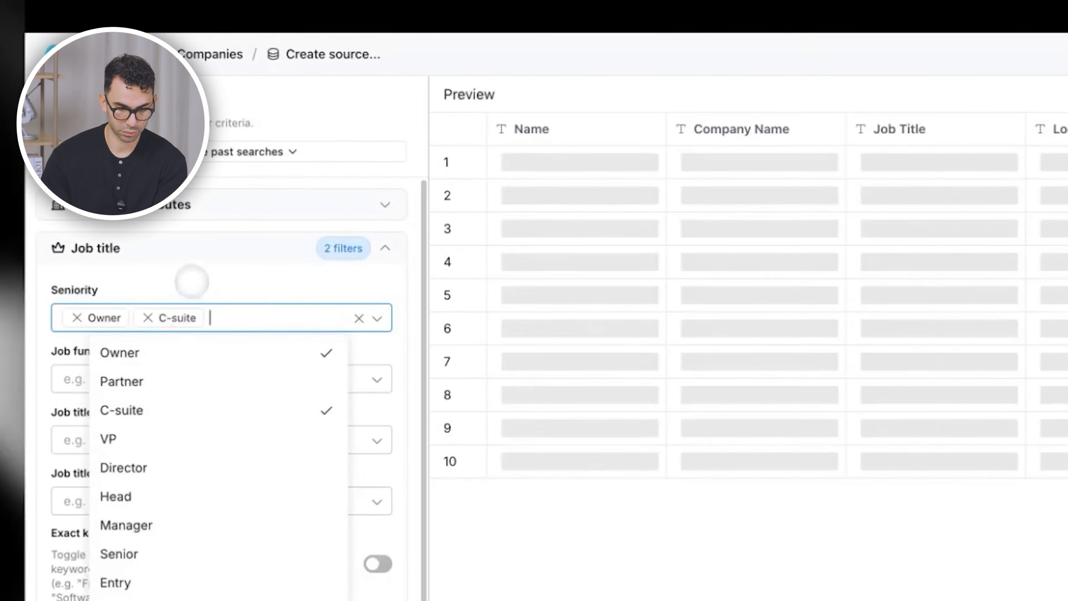
{"action": "left_click", "coordinate": [192, 272]}
{"action": "left_click", "coordinate": [189, 440]}
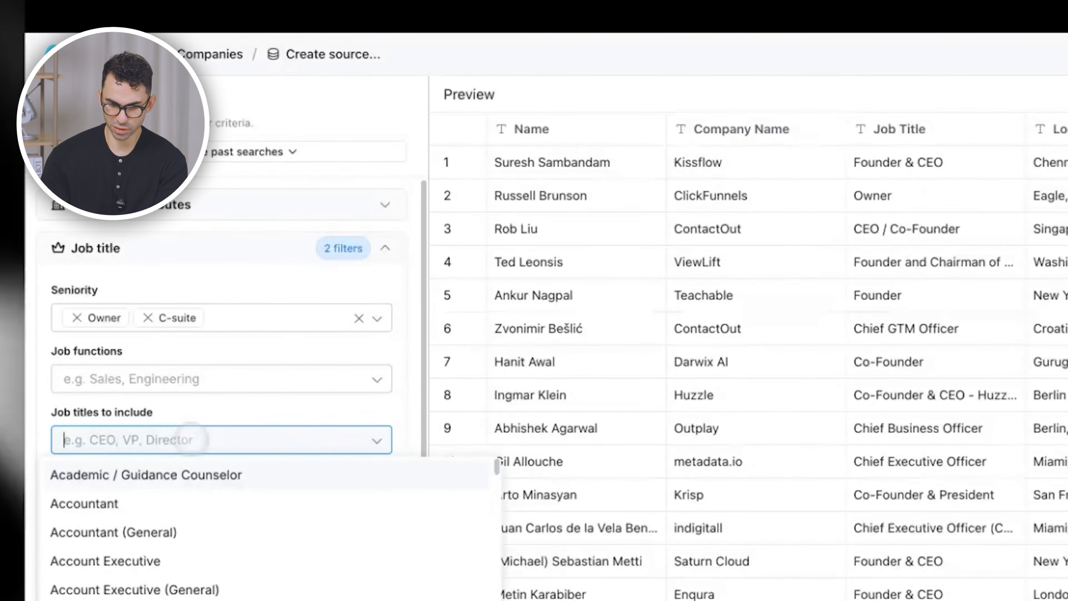
{"action": "left_click", "coordinate": [228, 405]}
Step: Add English as the language filter of the people search
{"action": "scroll", "coordinate": [229, 403], "scroll_direction": "down", "scroll_amount": 3}
{"action": "left_click", "coordinate": [198, 557]}
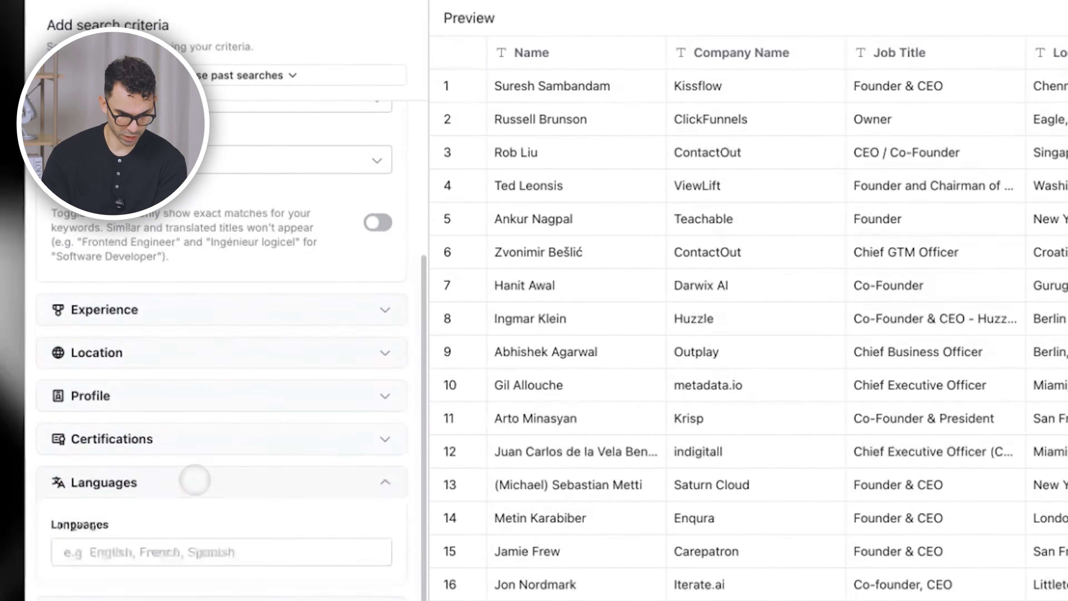
{"action": "left_click", "coordinate": [139, 509]}
{"action": "type", "text": "englis"}
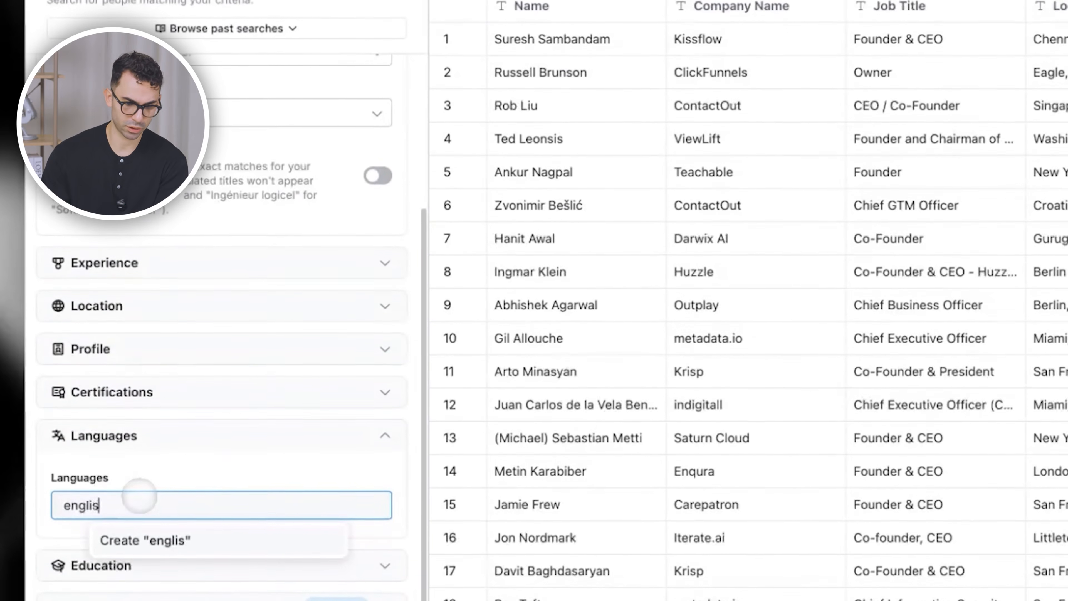
{"action": "left_click", "coordinate": [174, 544]}
Step: Review the Exclude people and result limit options and recheck the chosen job title and language filters
{"action": "scroll", "coordinate": [274, 458], "scroll_direction": "down", "scroll_amount": 5}
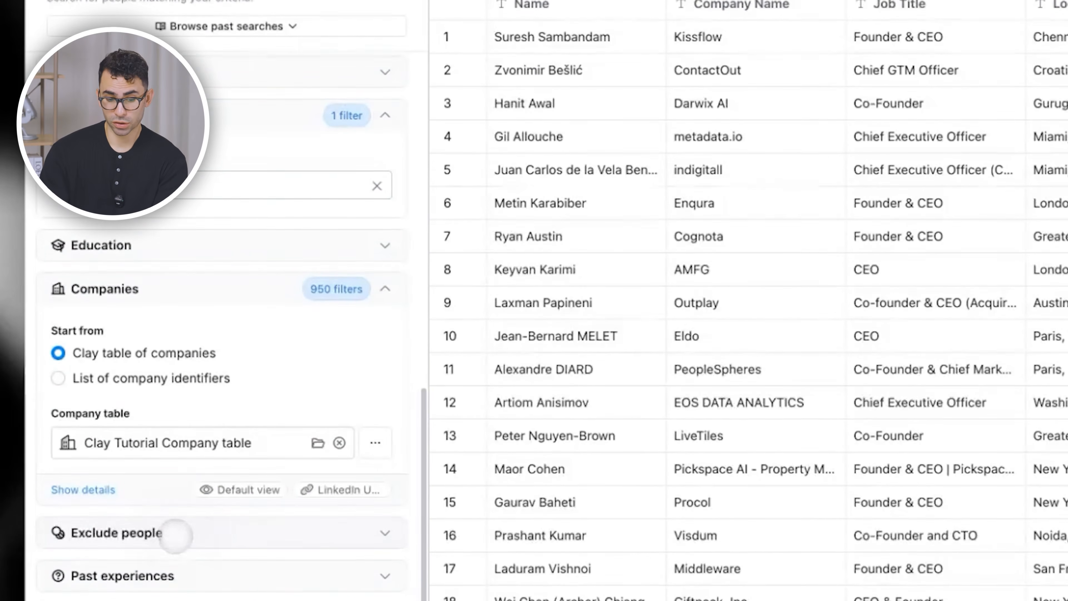
{"action": "left_click", "coordinate": [248, 533]}
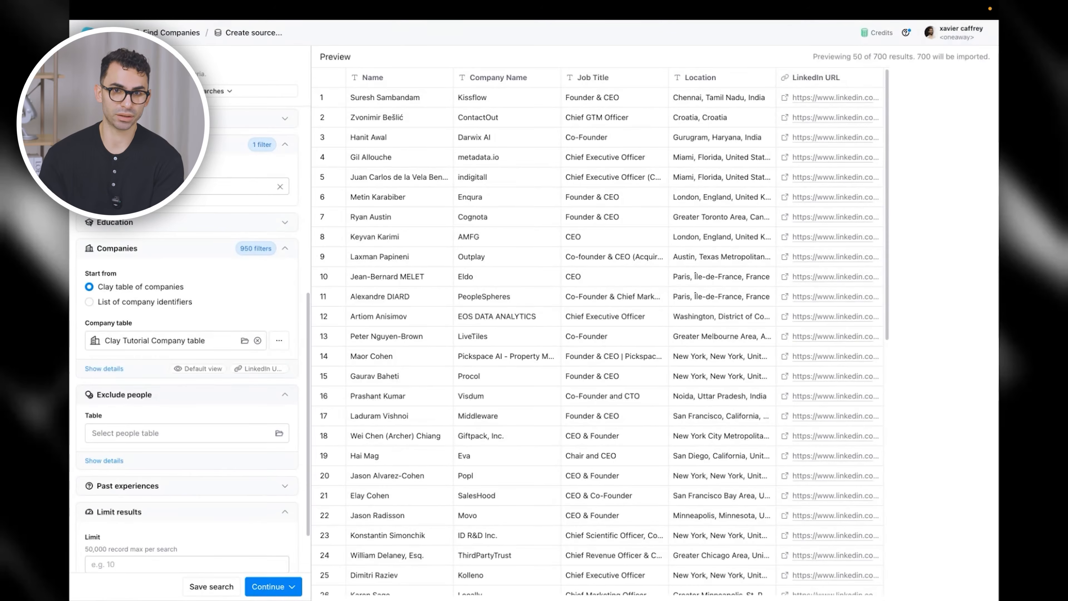
{"action": "left_click", "coordinate": [187, 395]}
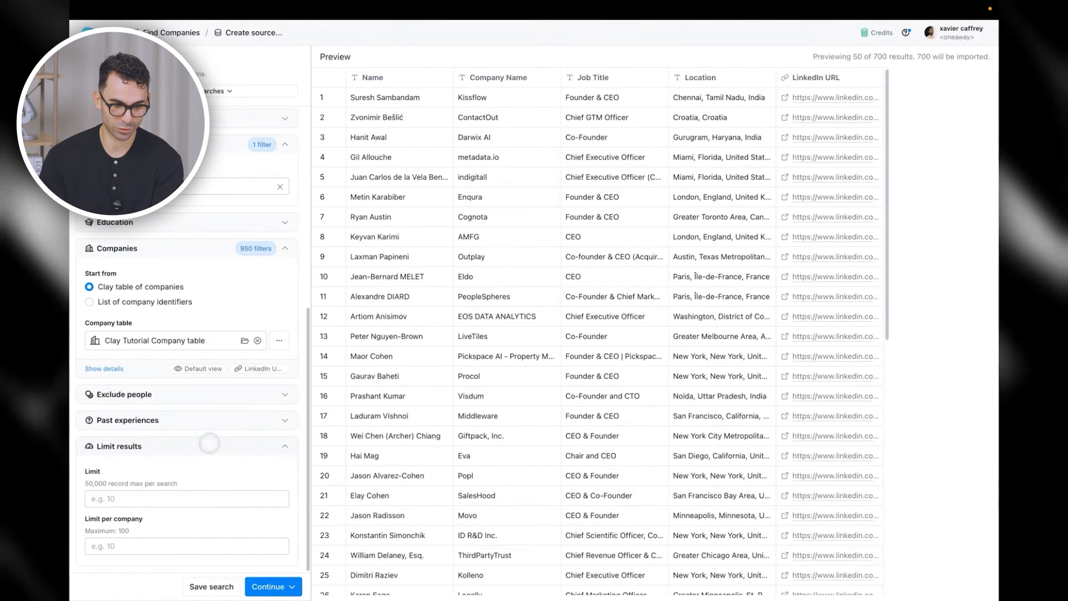
{"action": "scroll", "coordinate": [228, 438], "scroll_direction": "up", "scroll_amount": 1}
{"action": "scroll", "coordinate": [228, 438], "scroll_direction": "up", "scroll_amount": 10}
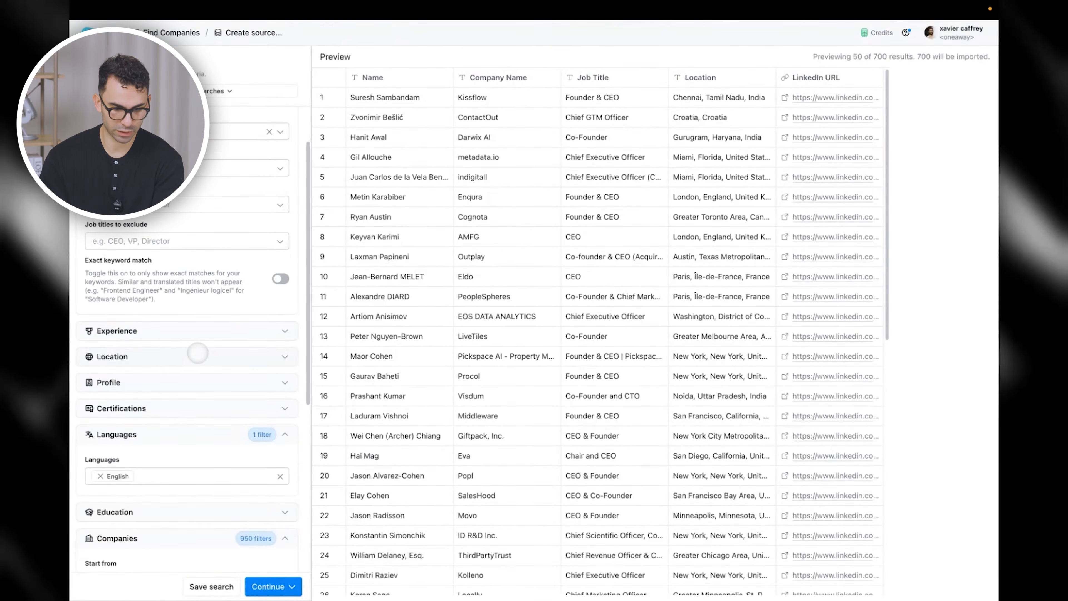
{"action": "scroll", "coordinate": [190, 382], "scroll_direction": "up", "scroll_amount": 3}
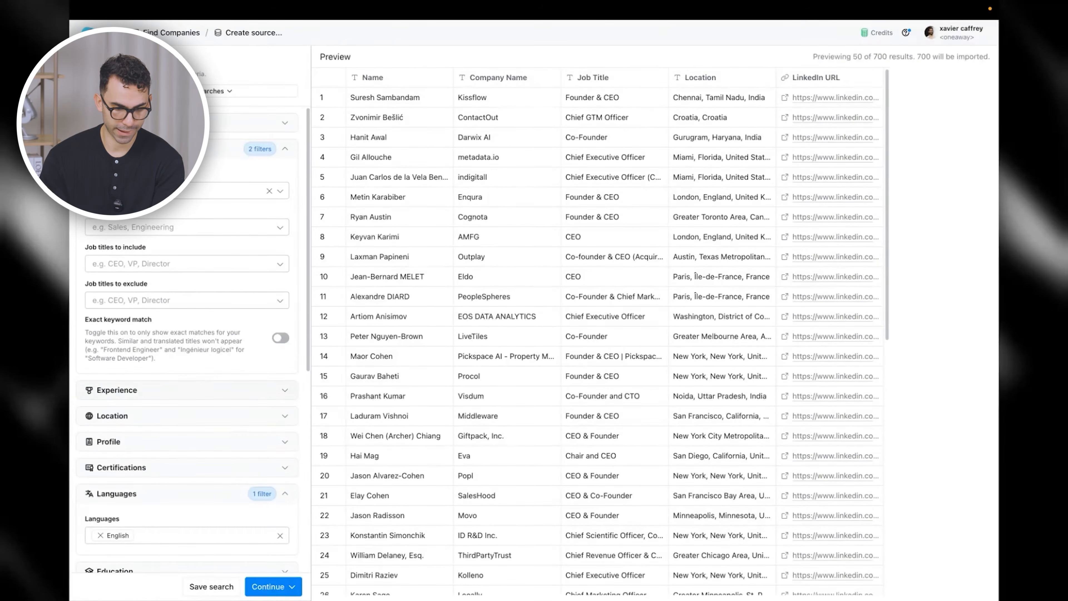
{"action": "scroll", "coordinate": [201, 434], "scroll_direction": "down", "scroll_amount": 3}
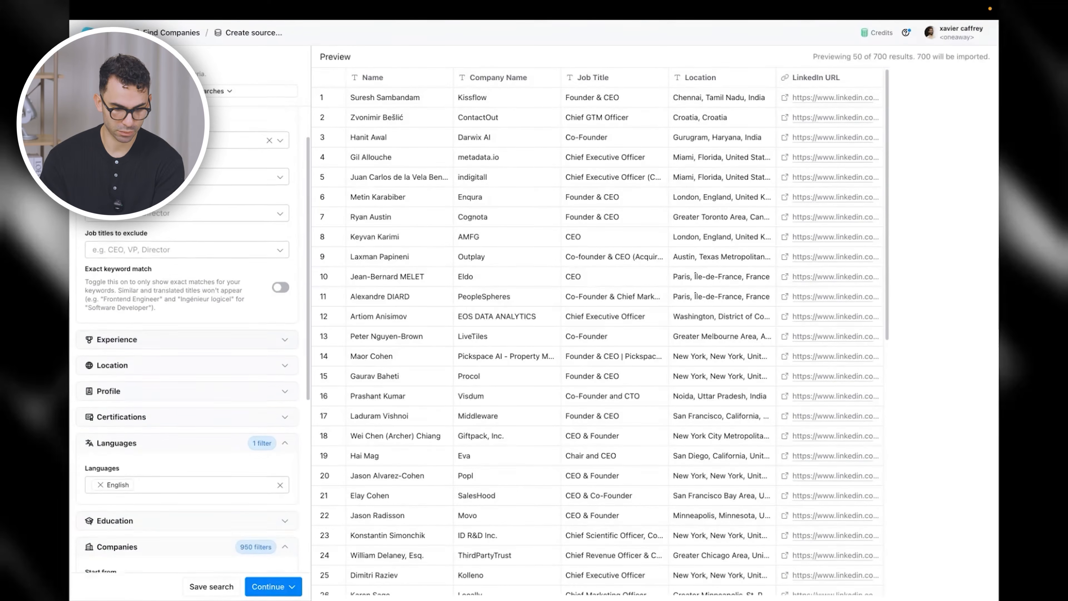
Step: Import the people search results into a new table and hide the enrichment suggestions
{"action": "left_click", "coordinate": [274, 586]}
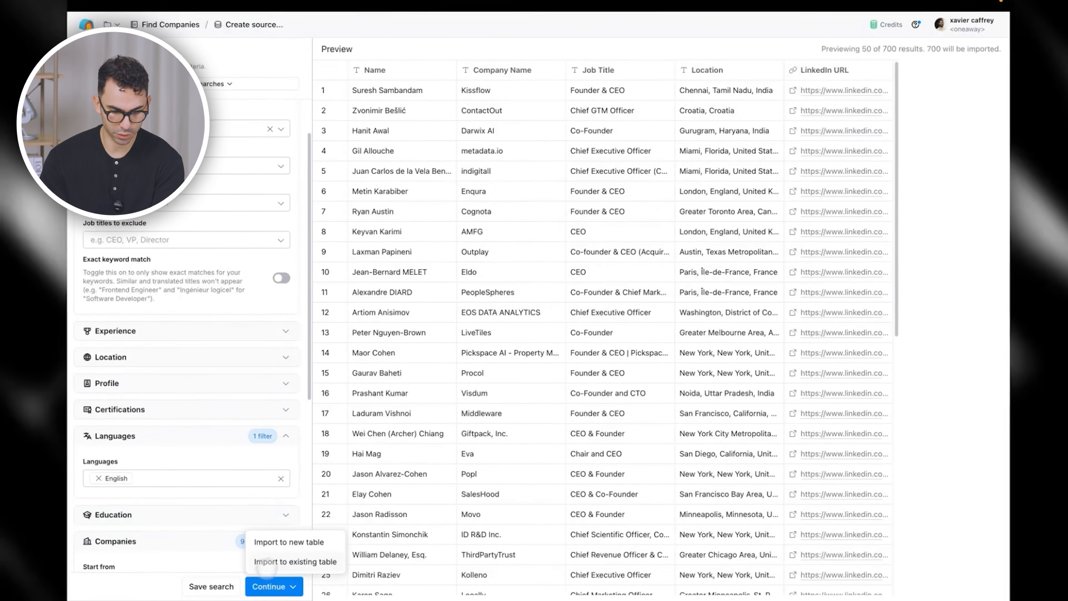
{"action": "left_click", "coordinate": [333, 542]}
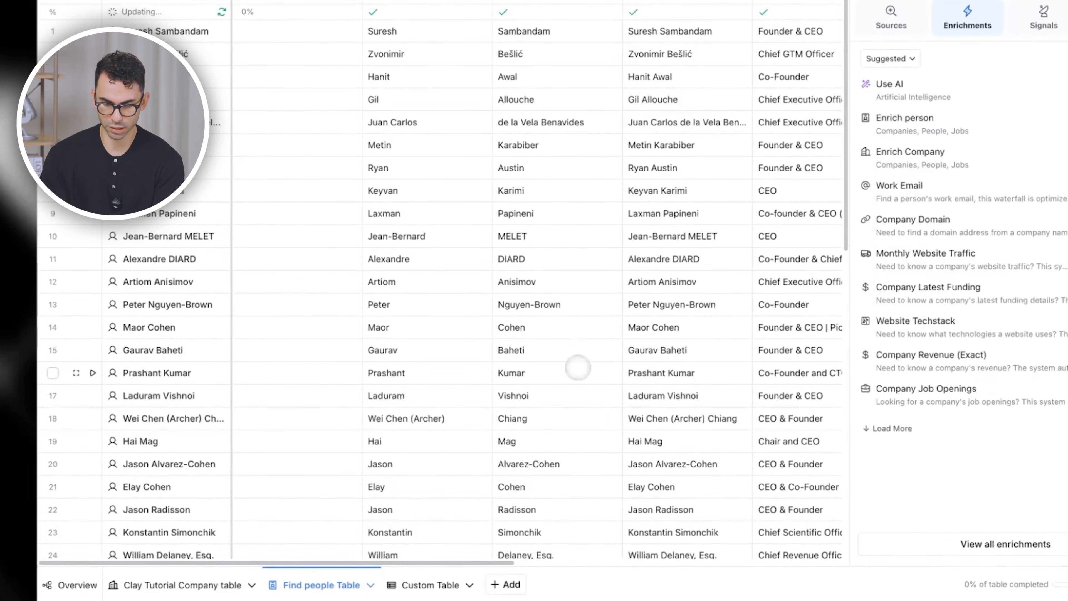
{"action": "left_click", "coordinate": [1064, 3]}
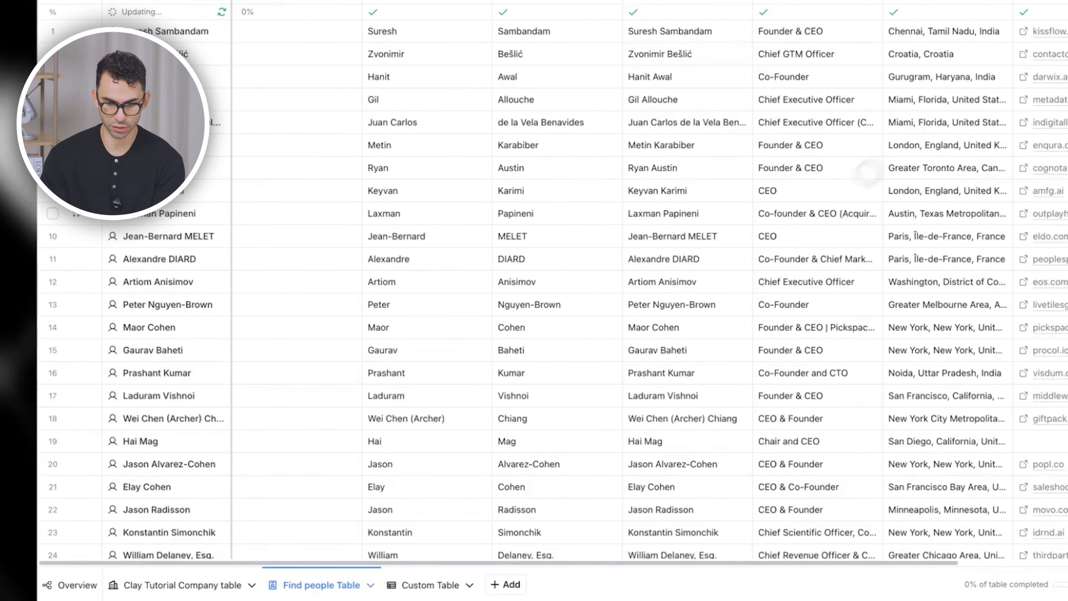
Step: Look through the new people table's columns and inspect the source data fields of the person in row 2
{"action": "scroll", "coordinate": [565, 138], "scroll_direction": "right", "scroll_amount": 5}
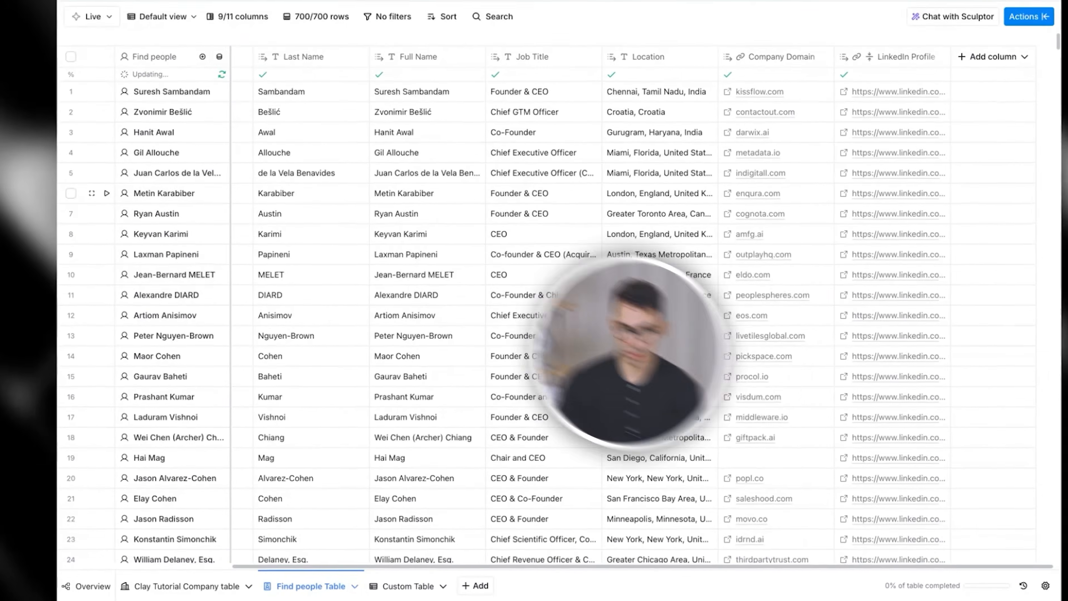
{"action": "scroll", "coordinate": [565, 193], "scroll_direction": "left", "scroll_amount": 5}
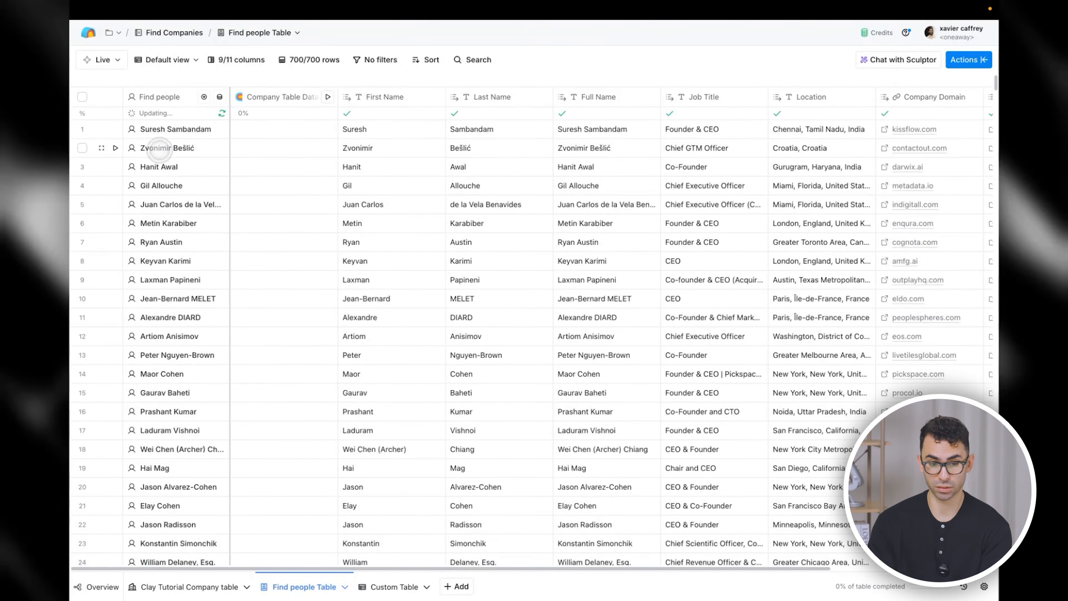
{"action": "left_click", "coordinate": [159, 148]}
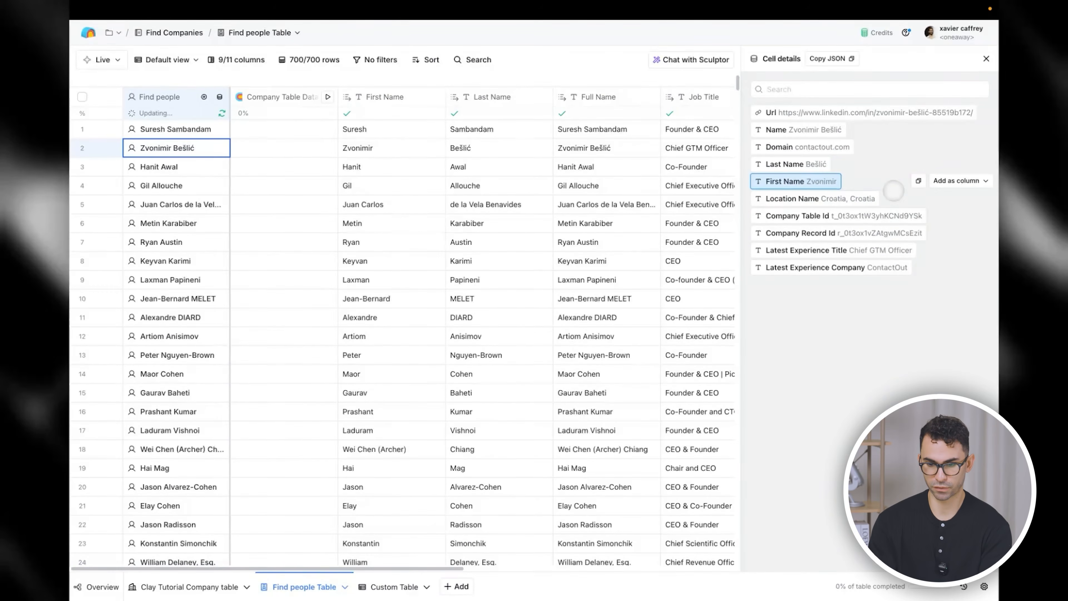
{"action": "left_click", "coordinate": [986, 59]}
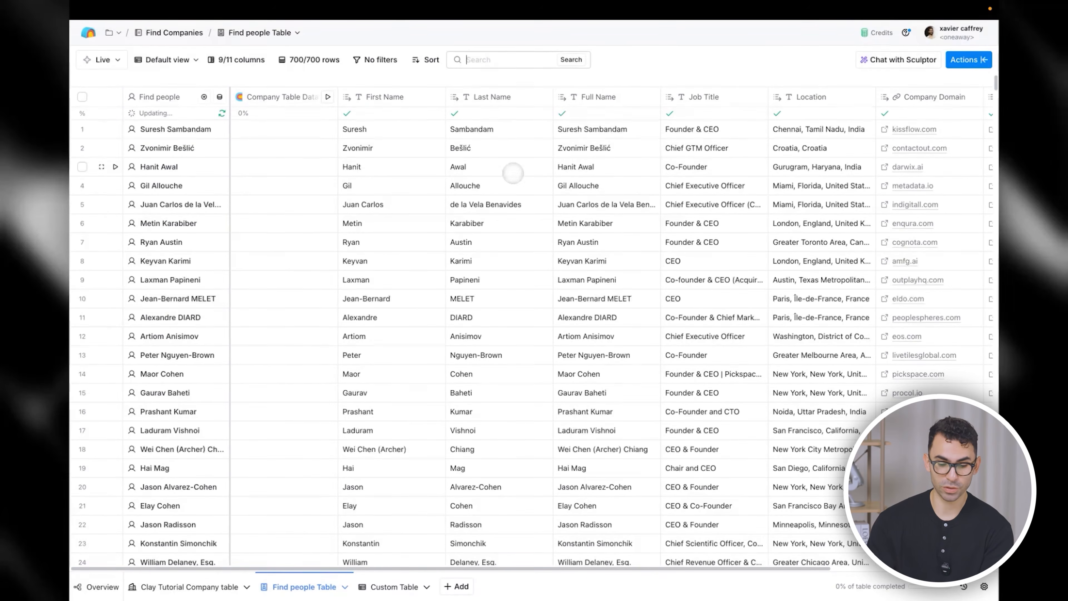
Step: Look across the Clay Tutorial Company table's columns and inspect the ICP & Solution Summary cell of the Quartic row
{"action": "left_click", "coordinate": [218, 586]}
{"action": "scroll", "coordinate": [852, 214], "scroll_direction": "right", "scroll_amount": 10}
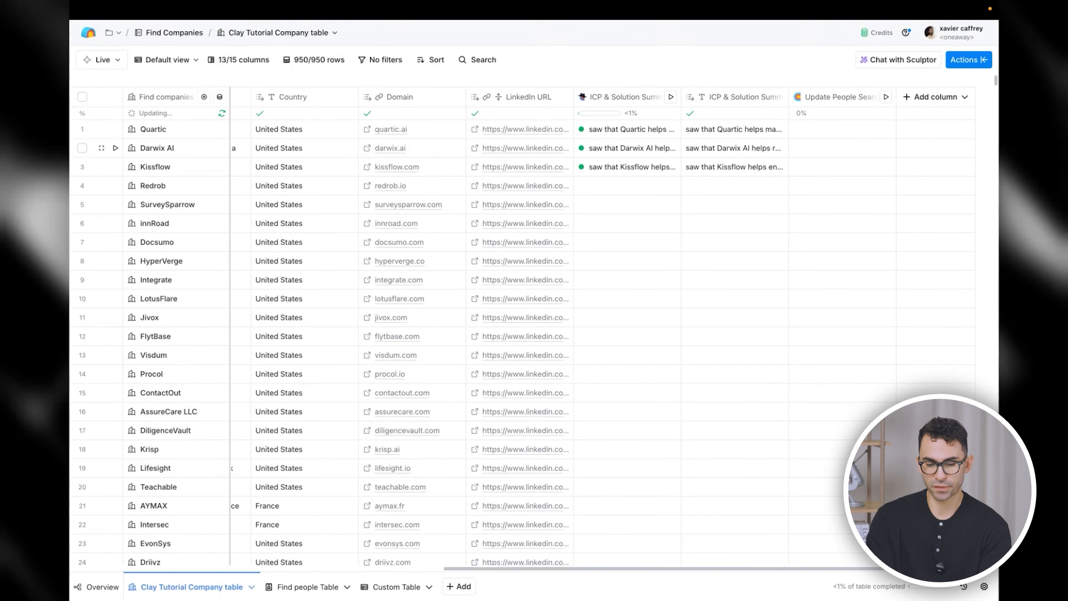
{"action": "scroll", "coordinate": [295, 169], "scroll_direction": "left", "scroll_amount": 10}
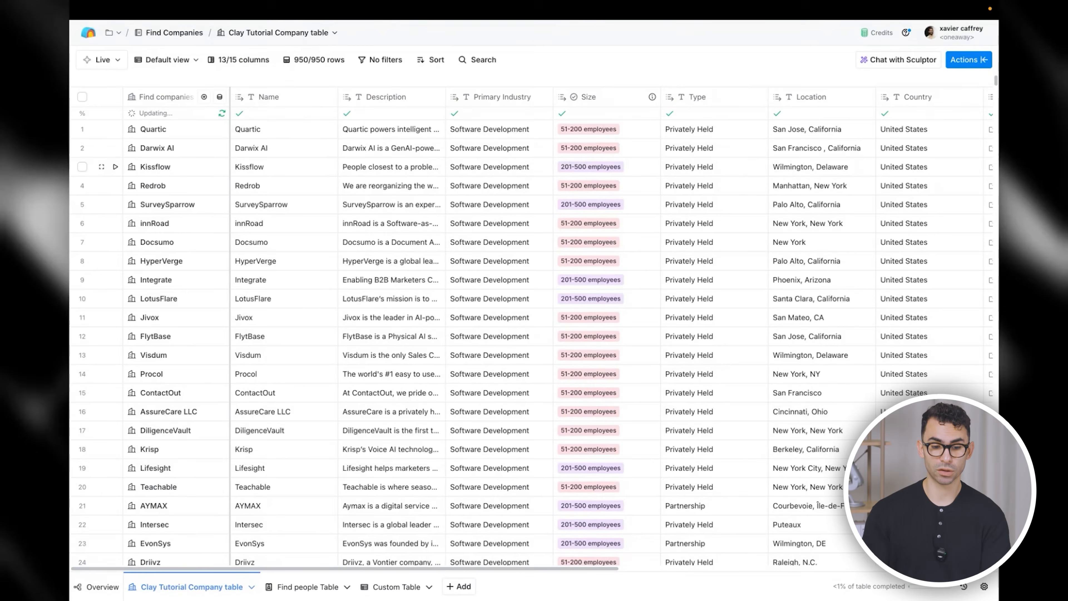
{"action": "scroll", "coordinate": [162, 148], "scroll_direction": "right", "scroll_amount": 15}
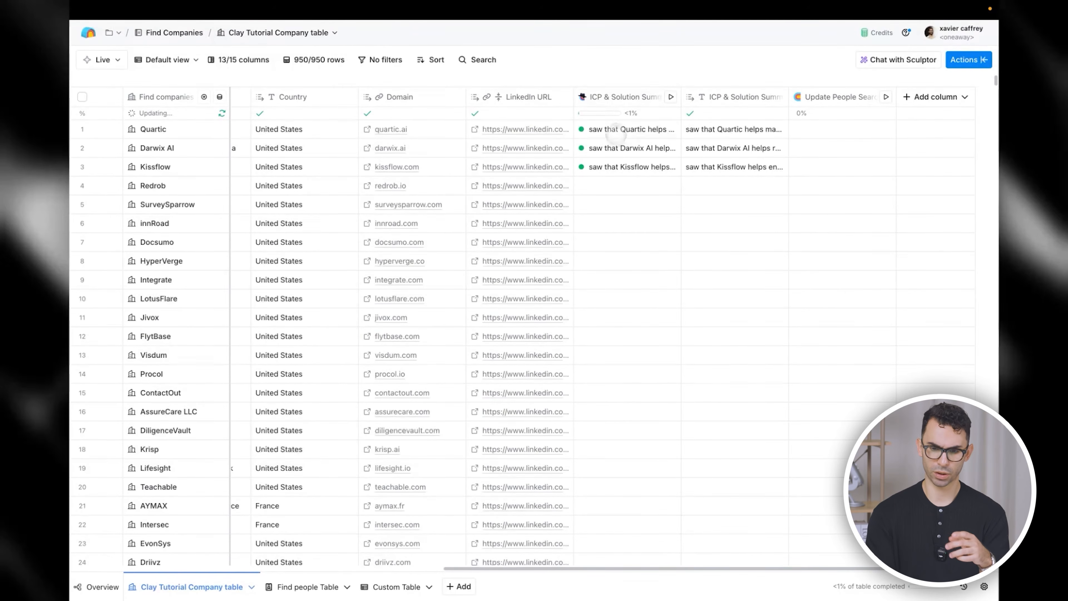
{"action": "left_click", "coordinate": [619, 134]}
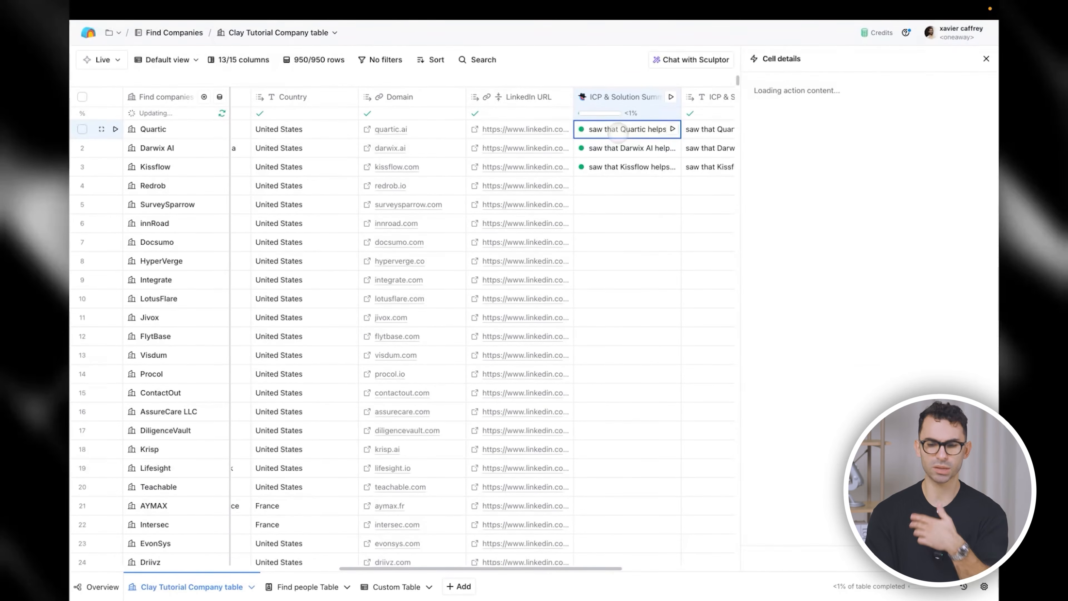
{"action": "left_click", "coordinate": [985, 59]}
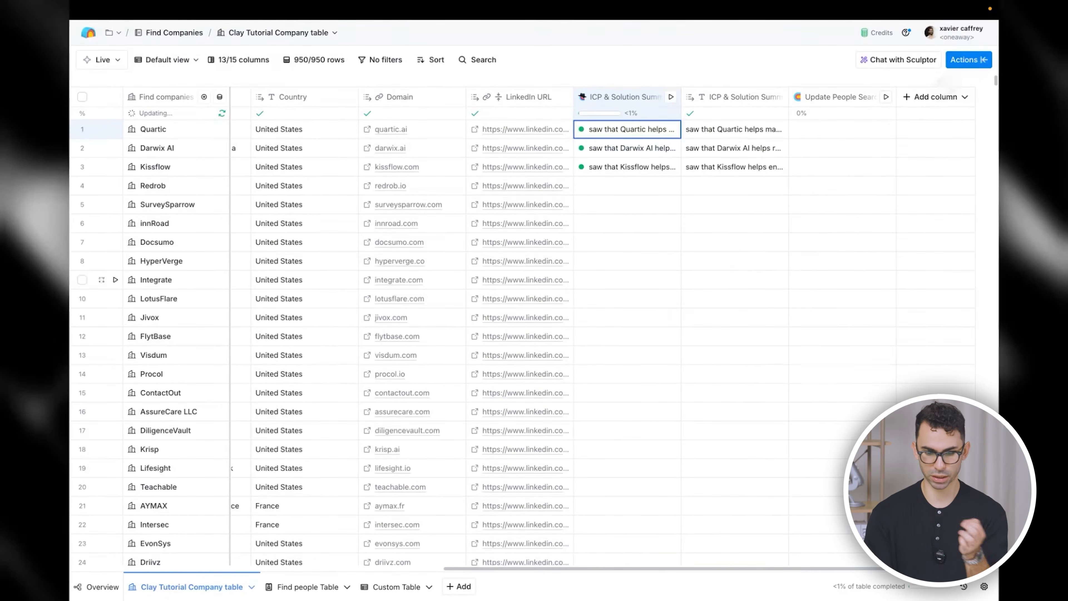
Step: Search the Find people Table for "quartic" to locate the contacts with that company domain
{"action": "left_click", "coordinate": [301, 586]}
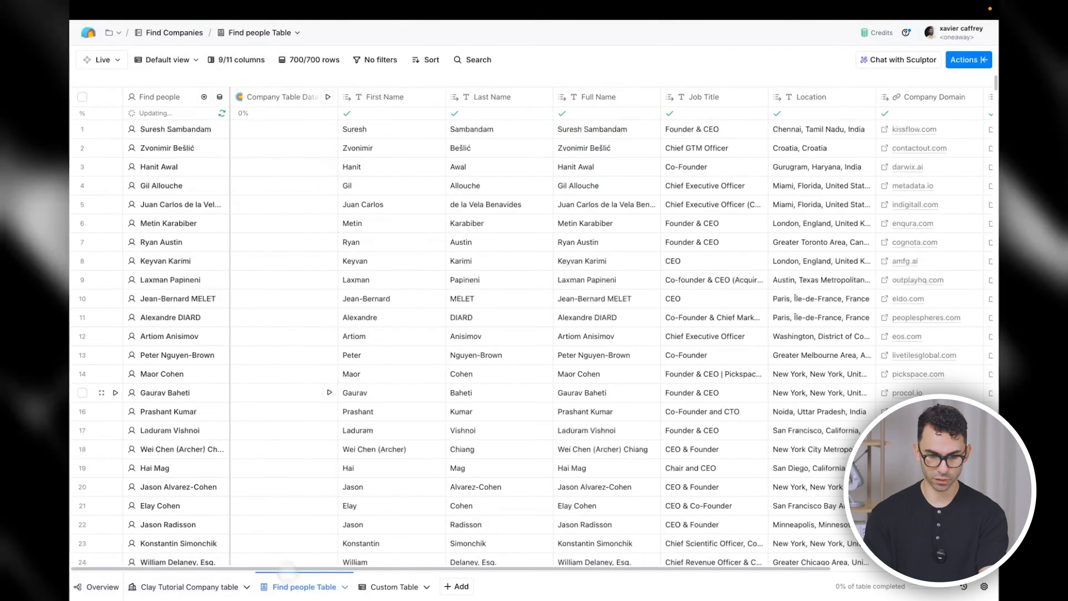
{"action": "left_click", "coordinate": [472, 60]}
{"action": "type", "text": "quartic"}
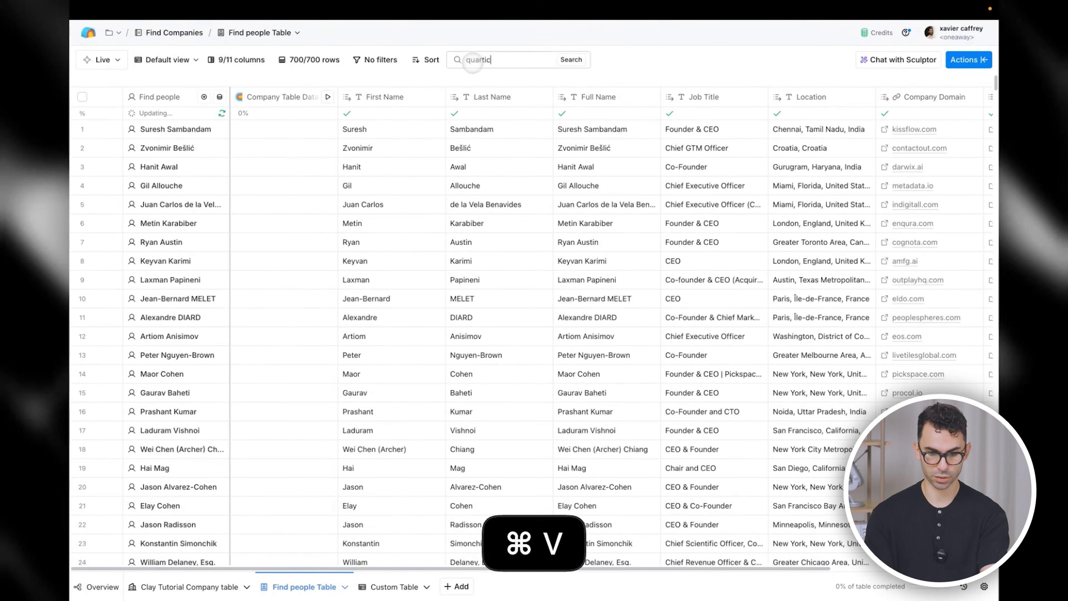
{"action": "left_click", "coordinate": [571, 59]}
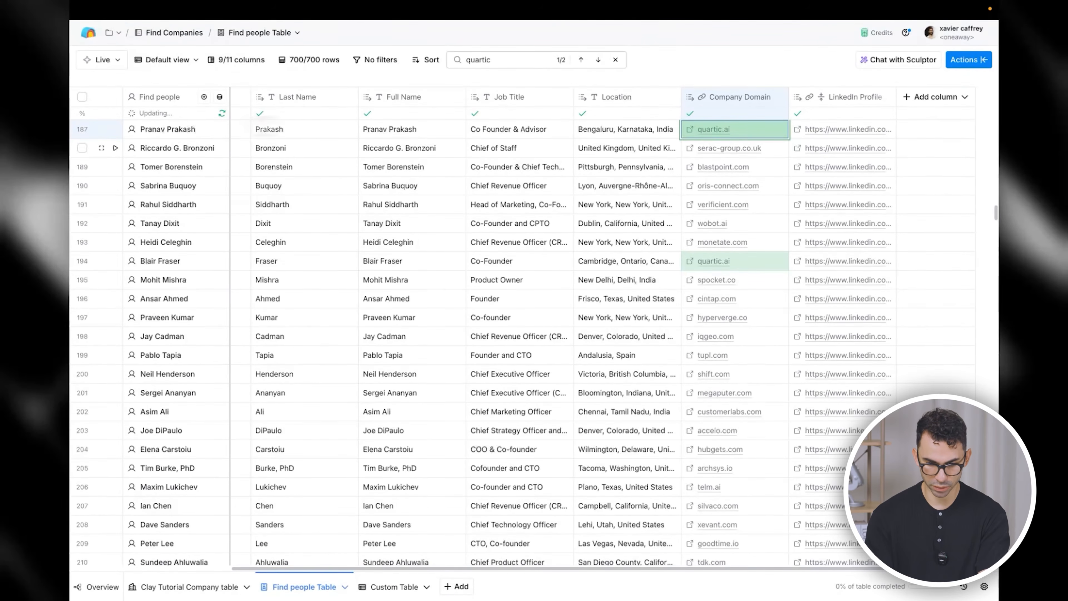
{"action": "scroll", "coordinate": [631, 132], "scroll_direction": "left", "scroll_amount": 5}
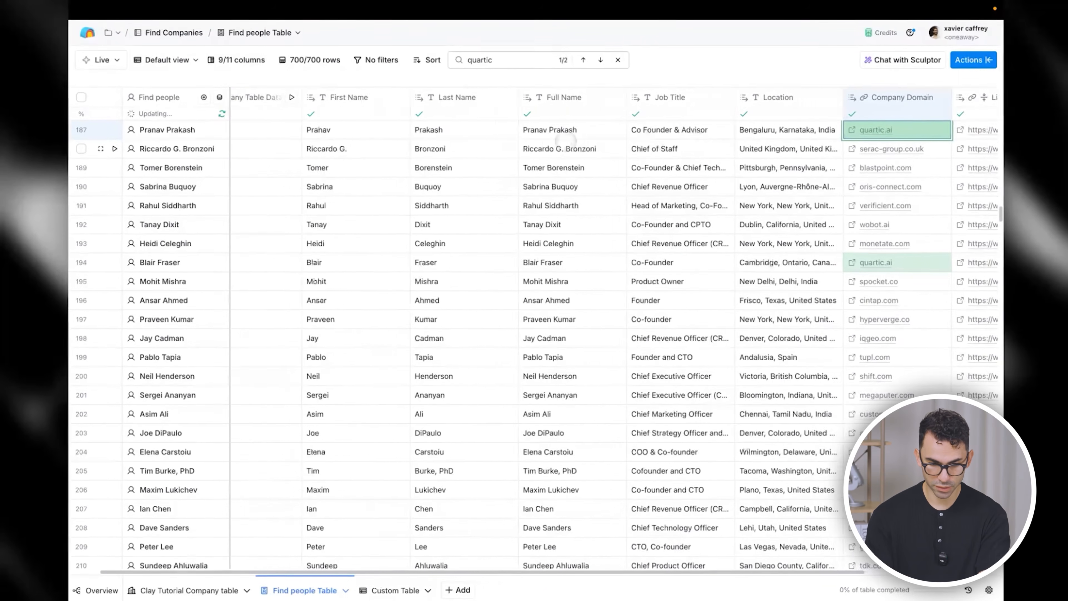
Step: Run the Company Table Data lookup for the two people with the quartic.ai domain in rows 187 and 194
{"action": "left_click", "coordinate": [329, 135]}
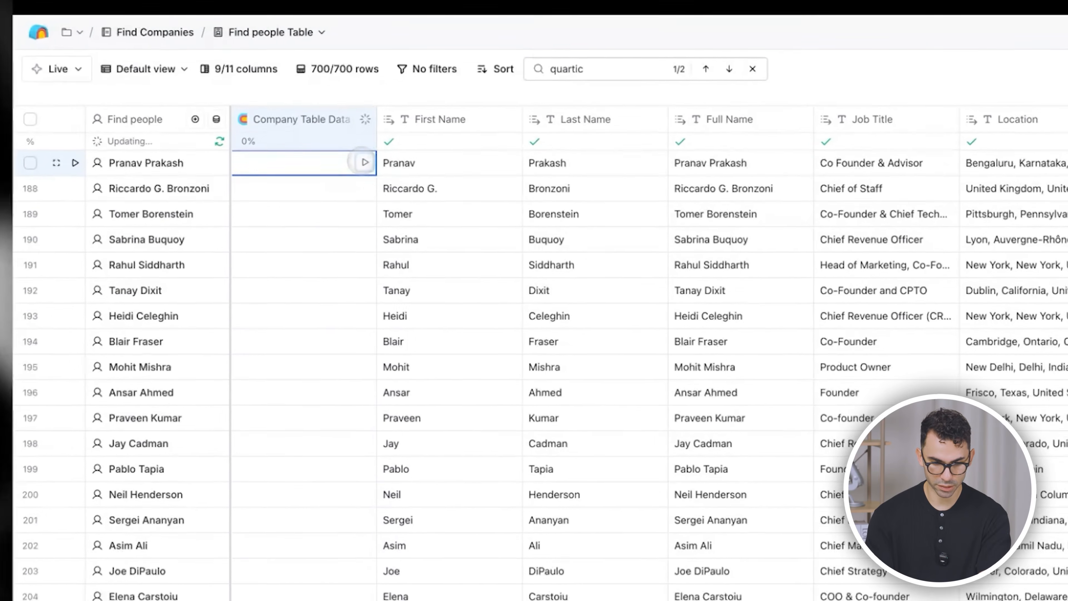
{"action": "left_click", "coordinate": [364, 162]}
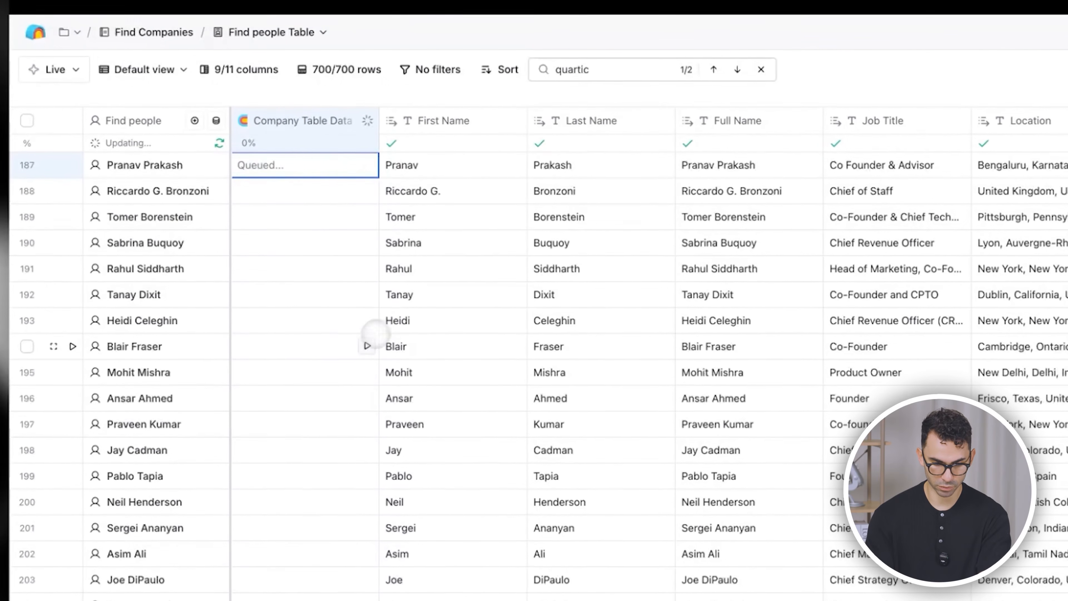
{"action": "left_click", "coordinate": [364, 341]}
{"action": "left_click", "coordinate": [368, 346]}
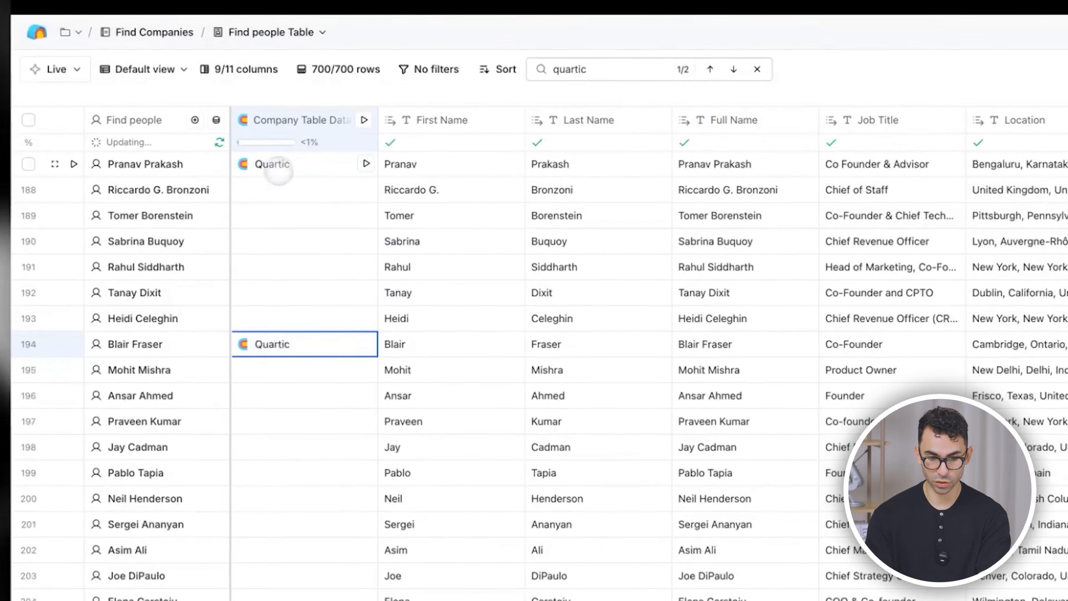
Step: Add the ICP & Solution Summary Output field from row 187's company table data as a new column
{"action": "left_click", "coordinate": [278, 169]}
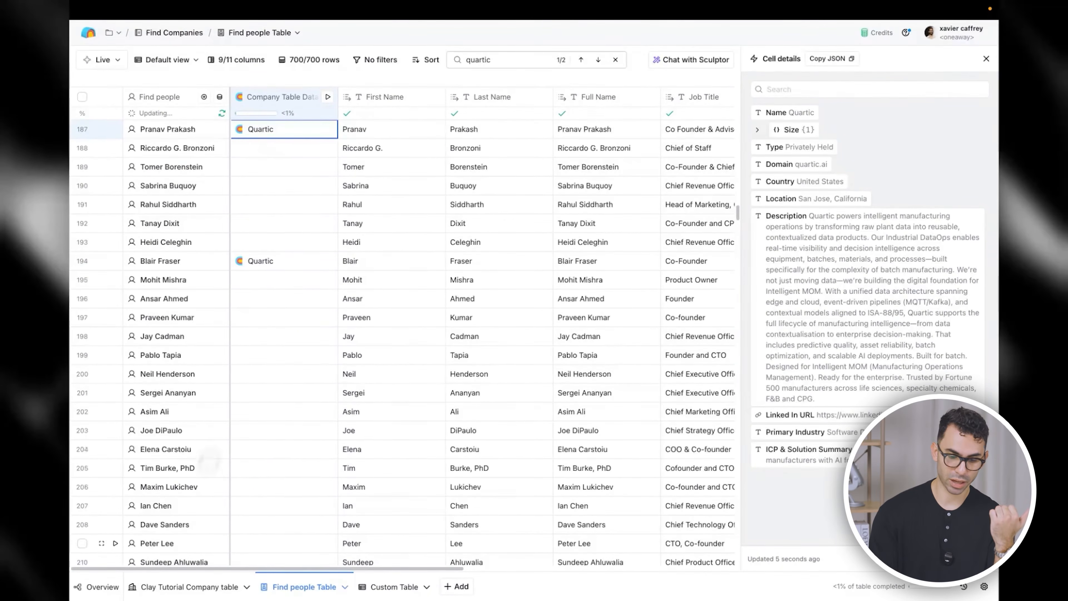
{"action": "left_click", "coordinate": [804, 452]}
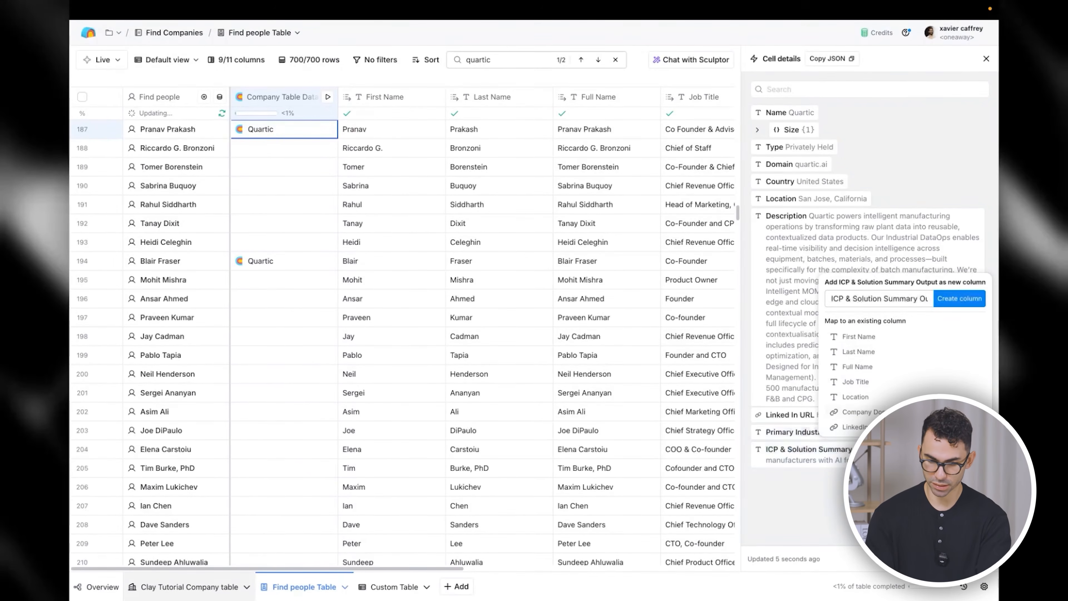
{"action": "left_click", "coordinate": [959, 298]}
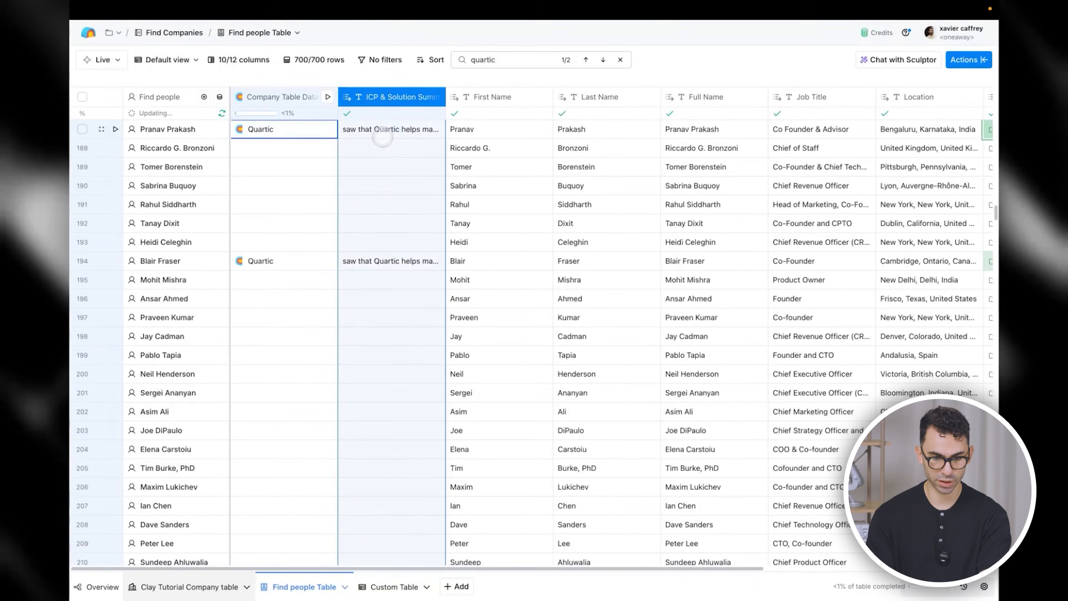
Step: Check the ICP & Solution Summary cells of both Quartic contacts and clear the table search
{"action": "left_click", "coordinate": [373, 134]}
{"action": "left_click", "coordinate": [388, 259]}
{"action": "left_click", "coordinate": [401, 131]}
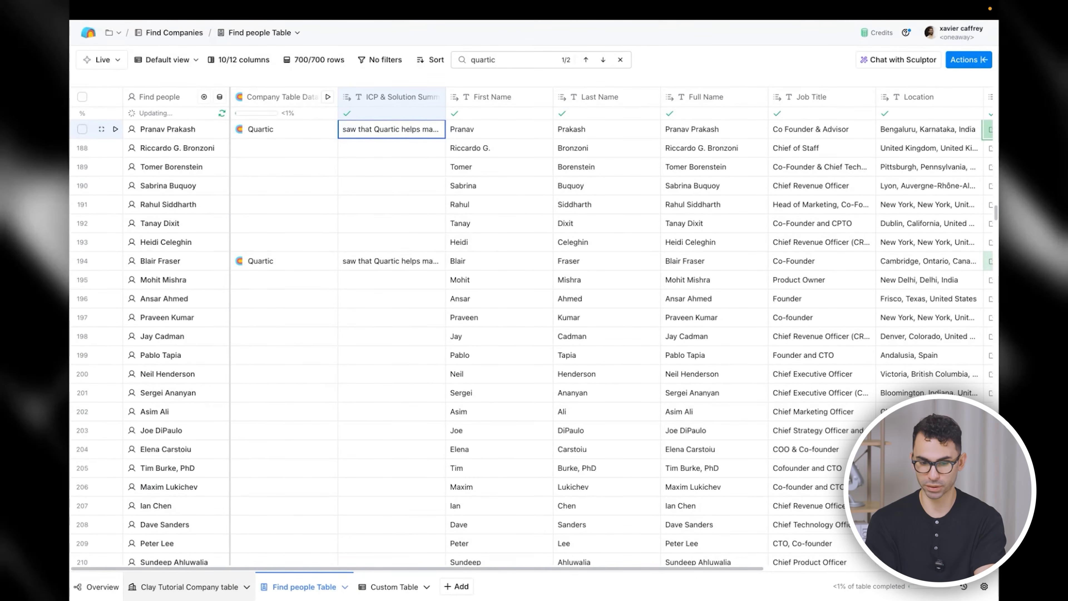
{"action": "left_click", "coordinate": [620, 60]}
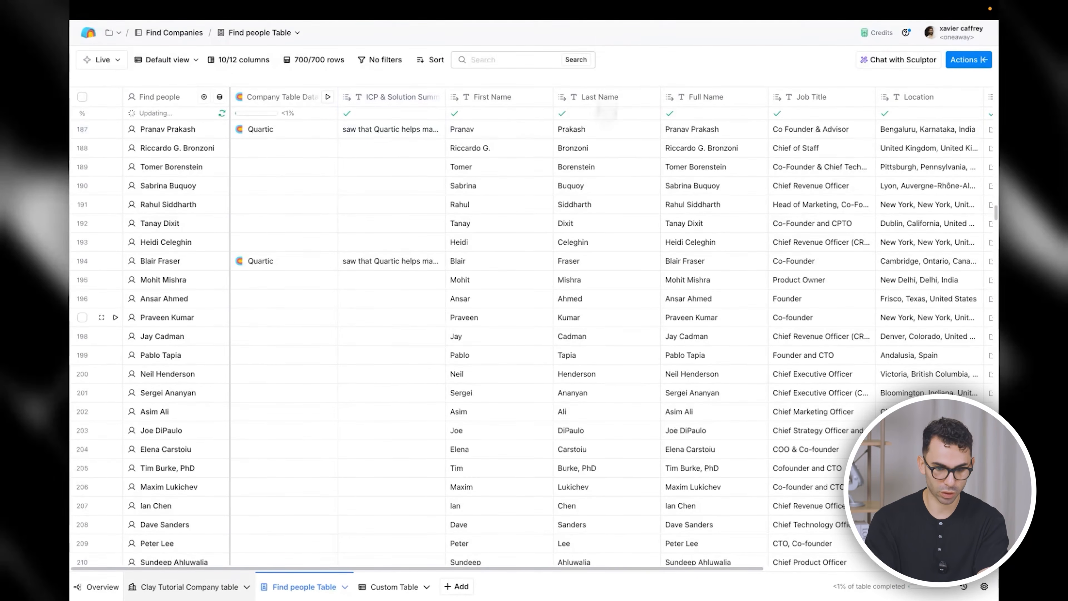
Step: Add the Work Email waterfall enrichment to the people table with its prefilled input mappings and save it without running
{"action": "scroll", "coordinate": [588, 337], "scroll_direction": "right", "scroll_amount": 7}
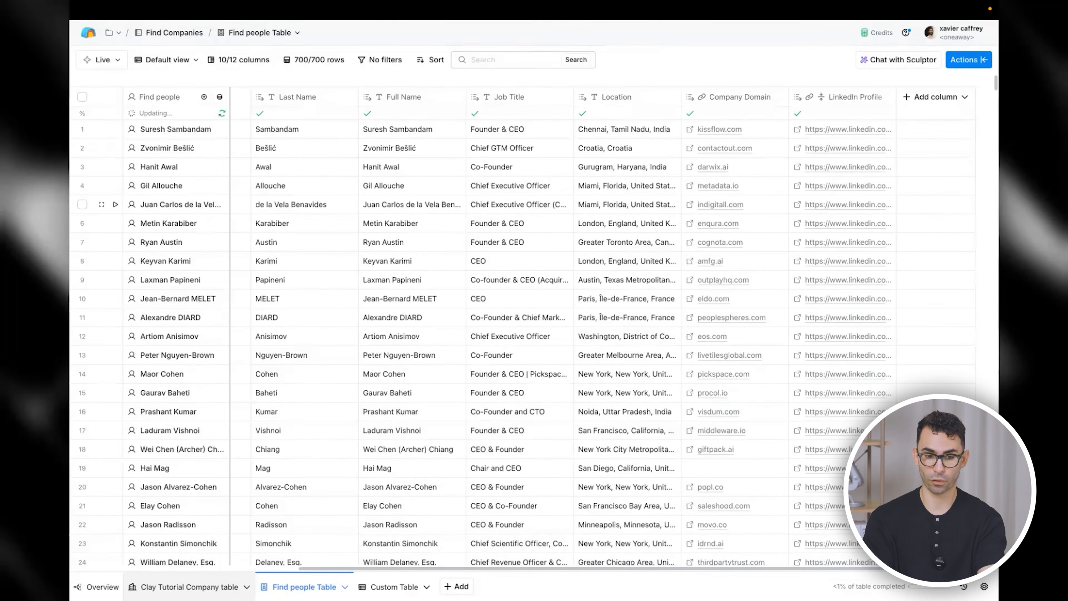
{"action": "left_click", "coordinate": [970, 60]}
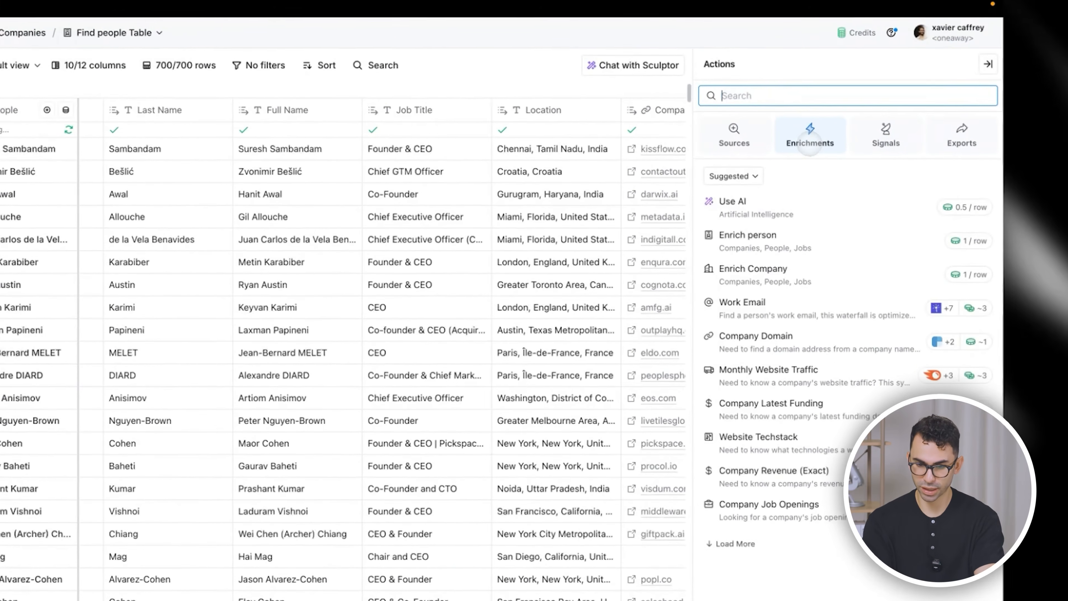
{"action": "mouse_move", "coordinate": [804, 285]}
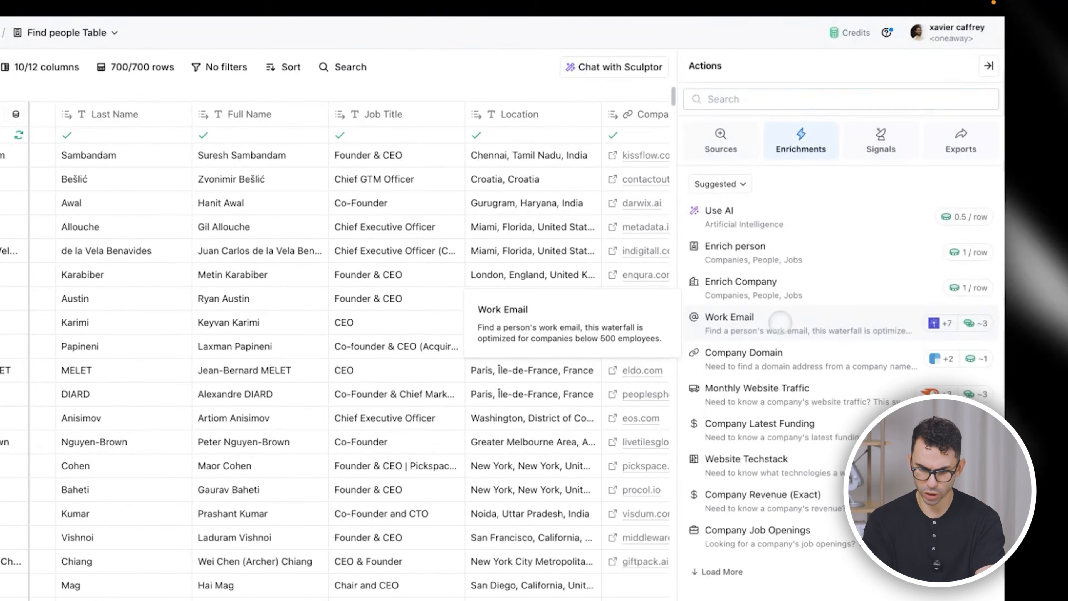
{"action": "left_click", "coordinate": [780, 321]}
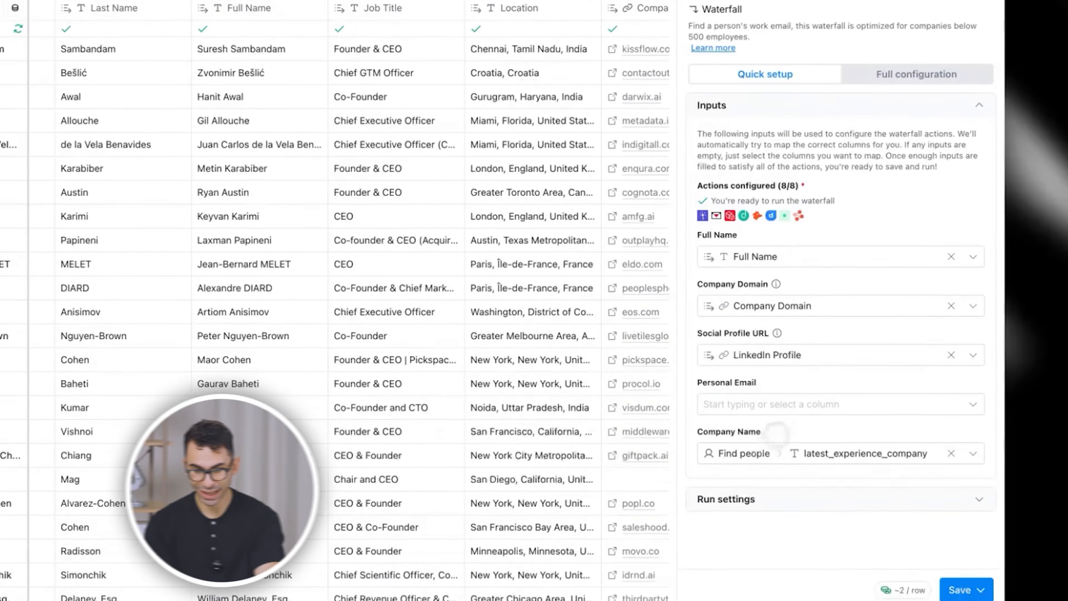
{"action": "mouse_move", "coordinate": [772, 377]}
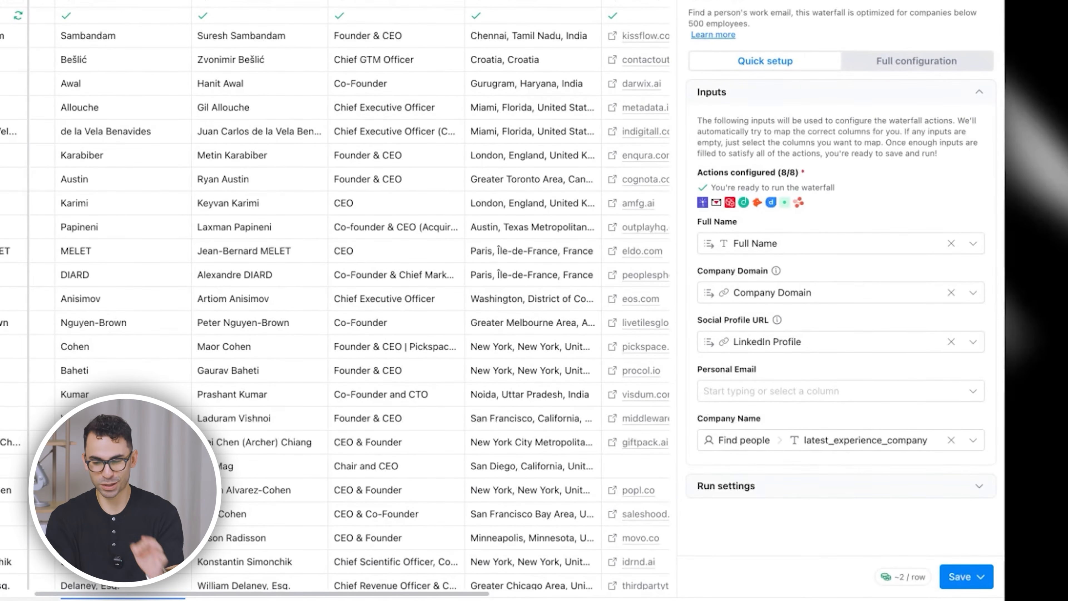
{"action": "left_click", "coordinate": [967, 576]}
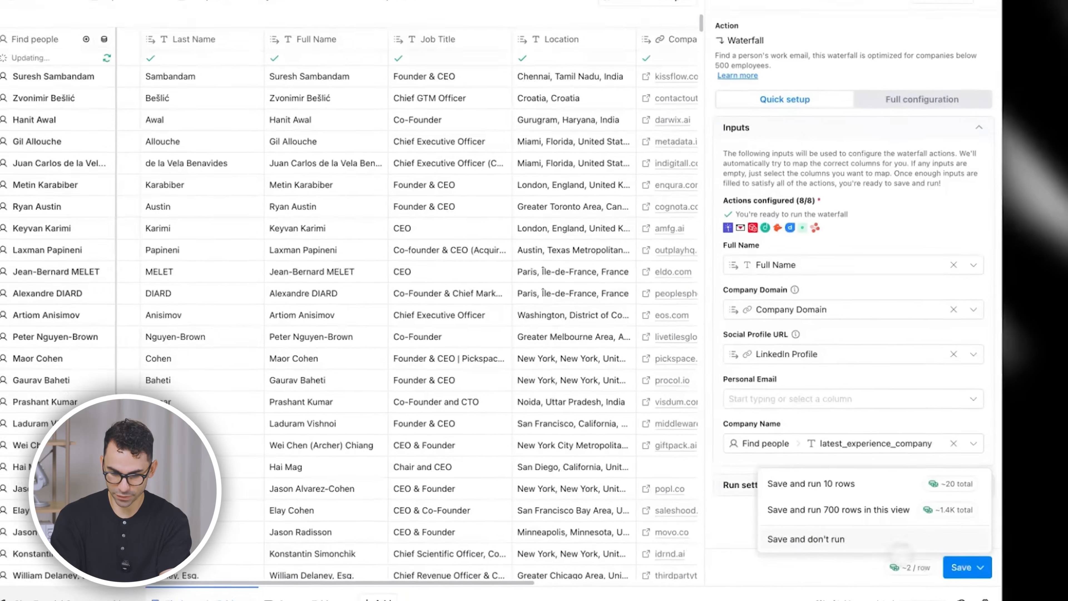
{"action": "left_click", "coordinate": [846, 540]}
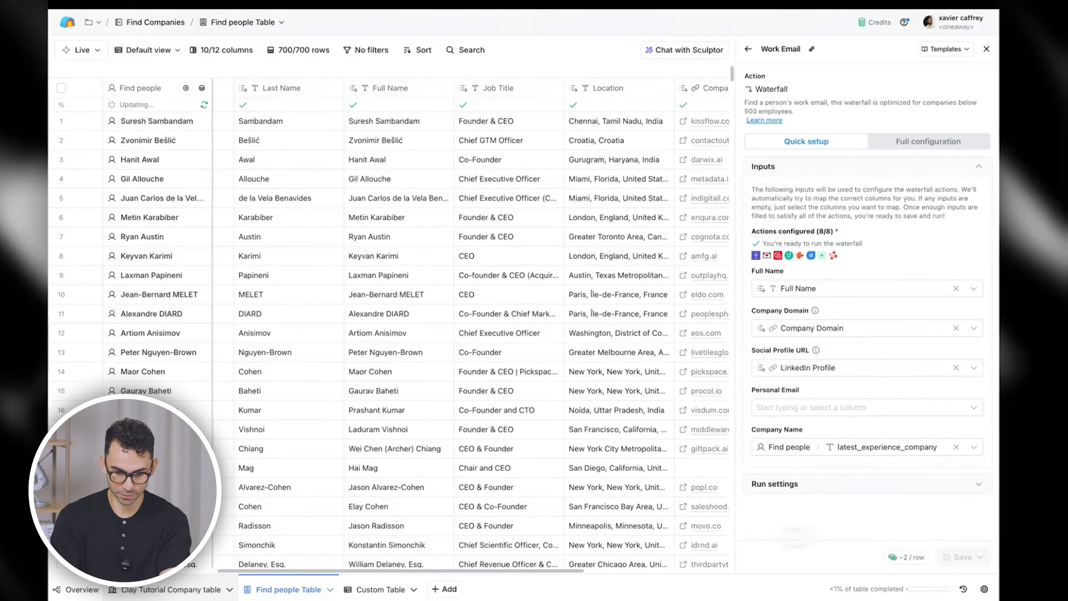
Step: Turn off auto-update in the Find people Table's settings and save the changes
{"action": "left_click", "coordinate": [343, 586]}
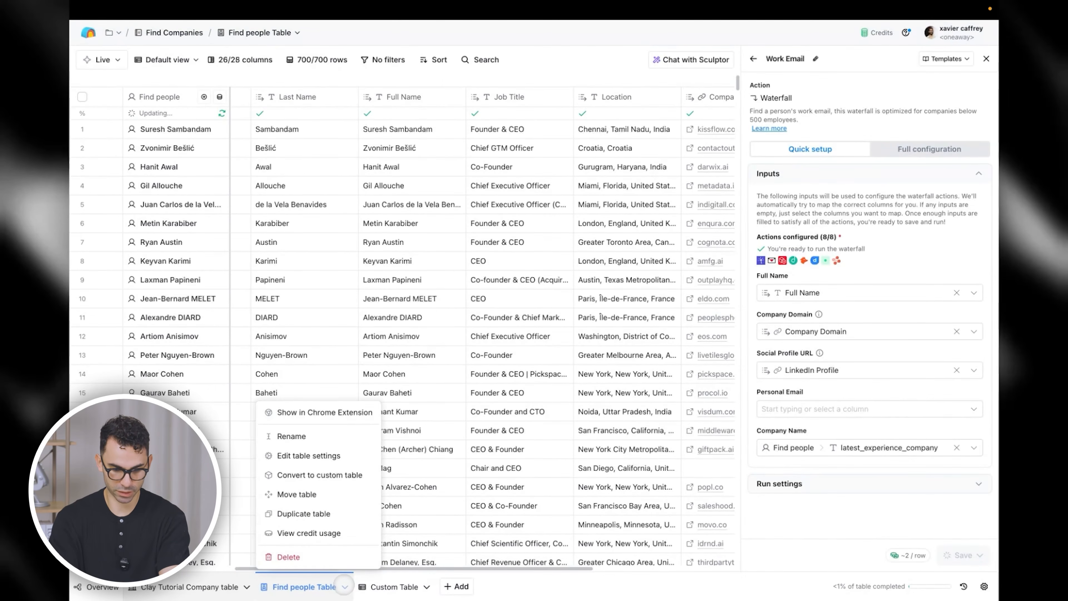
{"action": "left_click", "coordinate": [320, 459]}
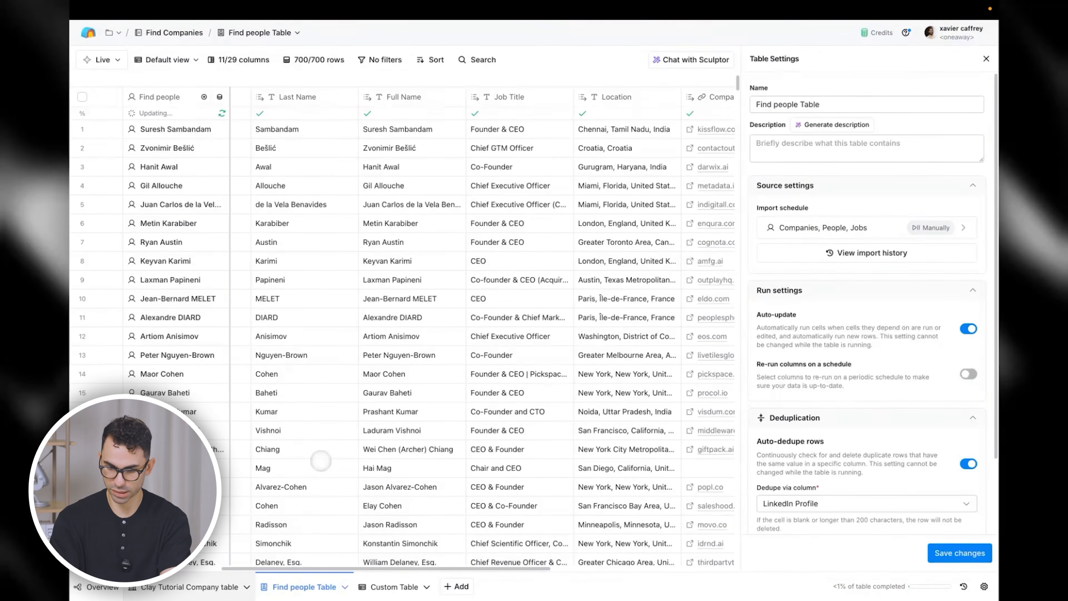
{"action": "left_click", "coordinate": [968, 329]}
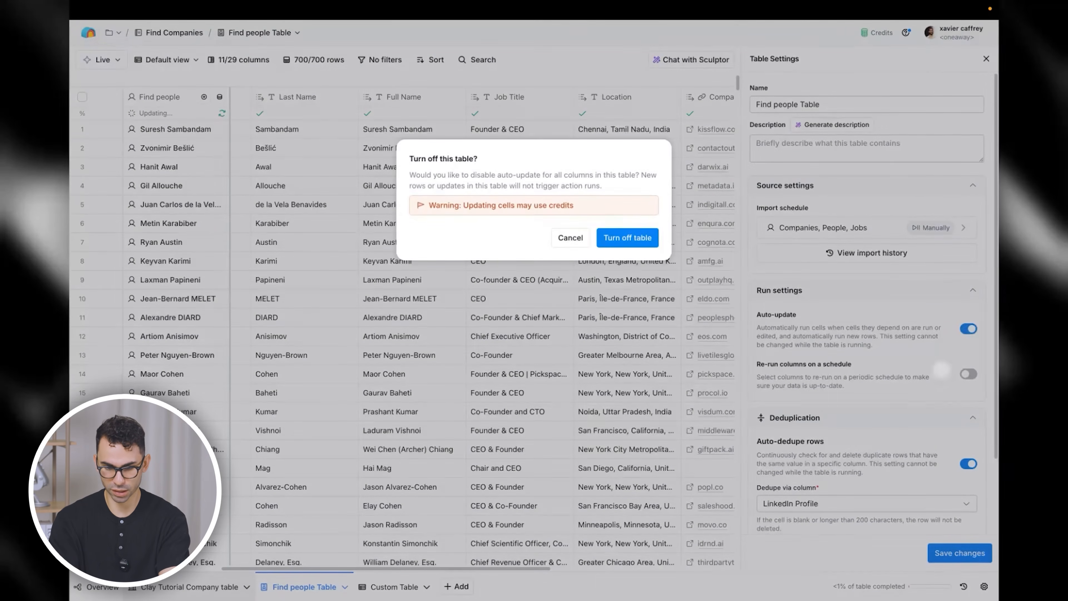
{"action": "left_click", "coordinate": [622, 237]}
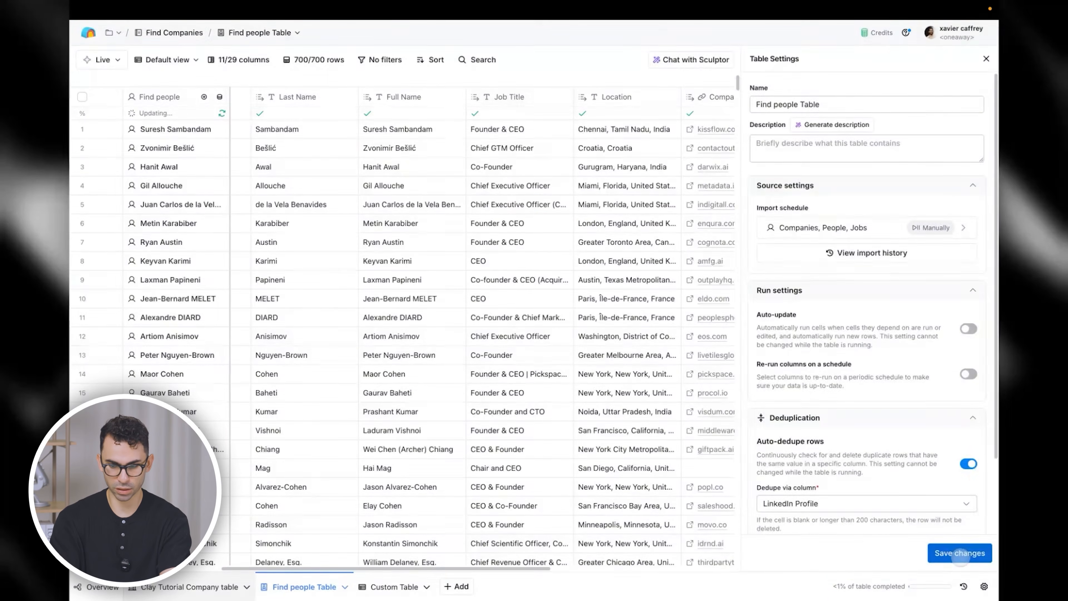
{"action": "left_click", "coordinate": [960, 553]}
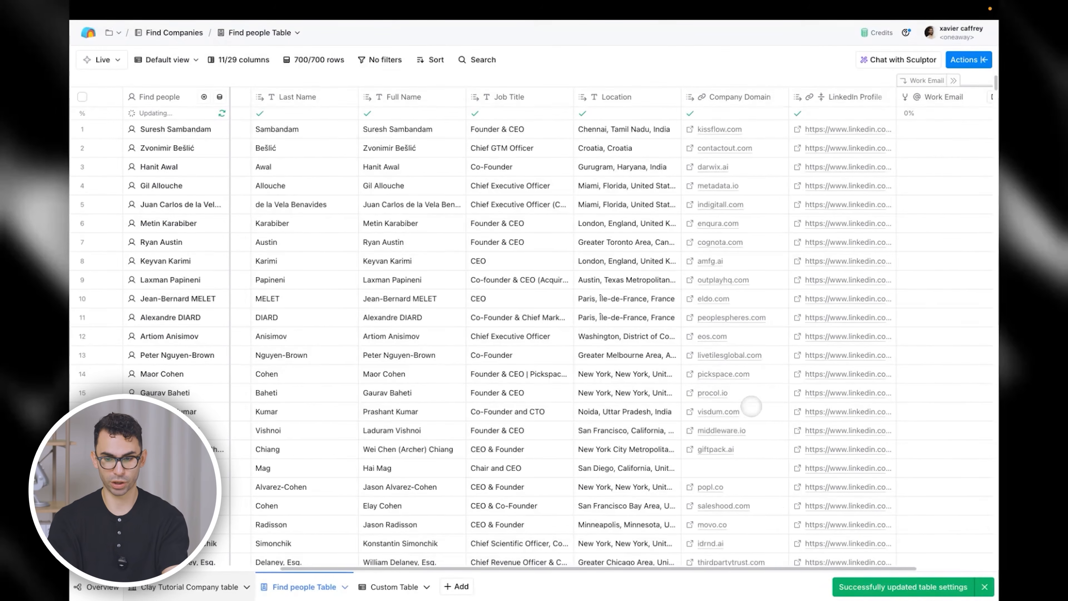
Step: Expand the Work Email waterfall group and look through its email finder and validation columns
{"action": "scroll", "coordinate": [752, 406], "scroll_direction": "right", "scroll_amount": 3}
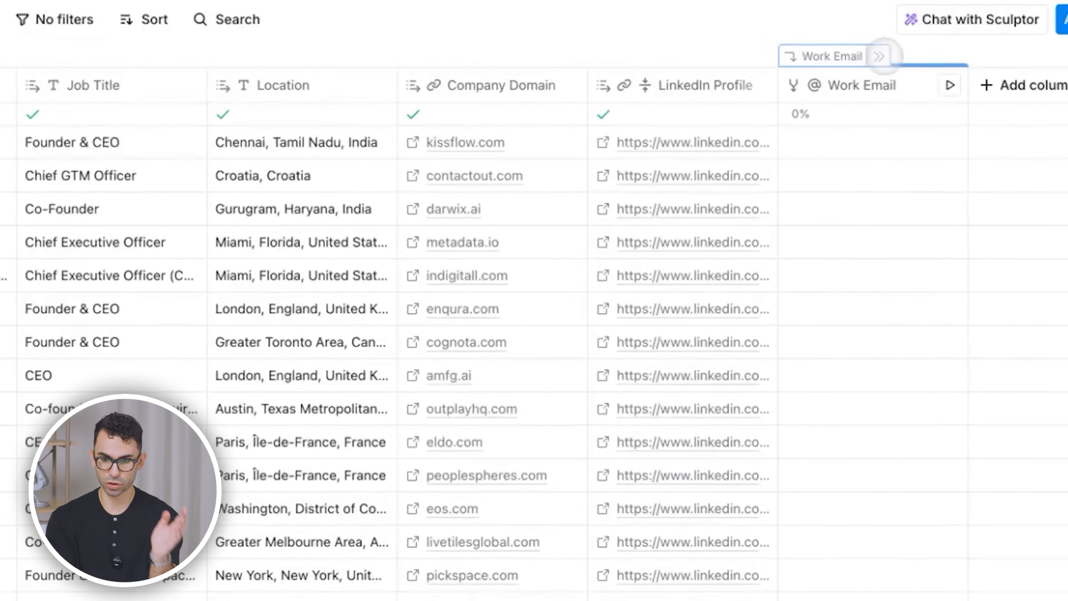
{"action": "left_click", "coordinate": [879, 56]}
{"action": "scroll", "coordinate": [839, 166], "scroll_direction": "right", "scroll_amount": 10}
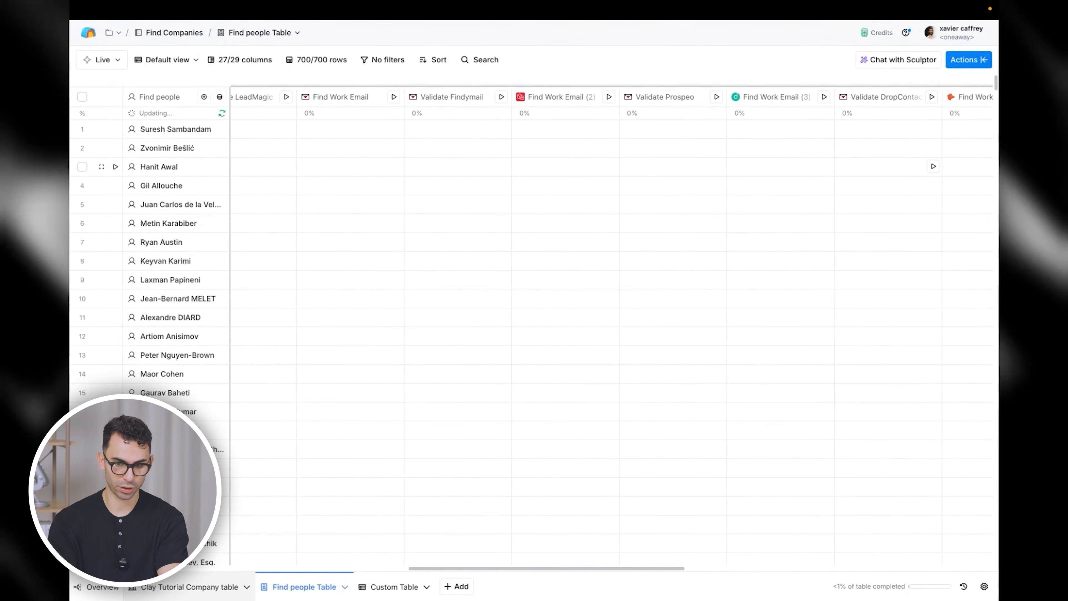
{"action": "scroll", "coordinate": [838, 168], "scroll_direction": "left", "scroll_amount": 5}
Step: Look at the column types offered in the Custom Table and return to the people table's Work Email columns
{"action": "left_click", "coordinate": [394, 586]}
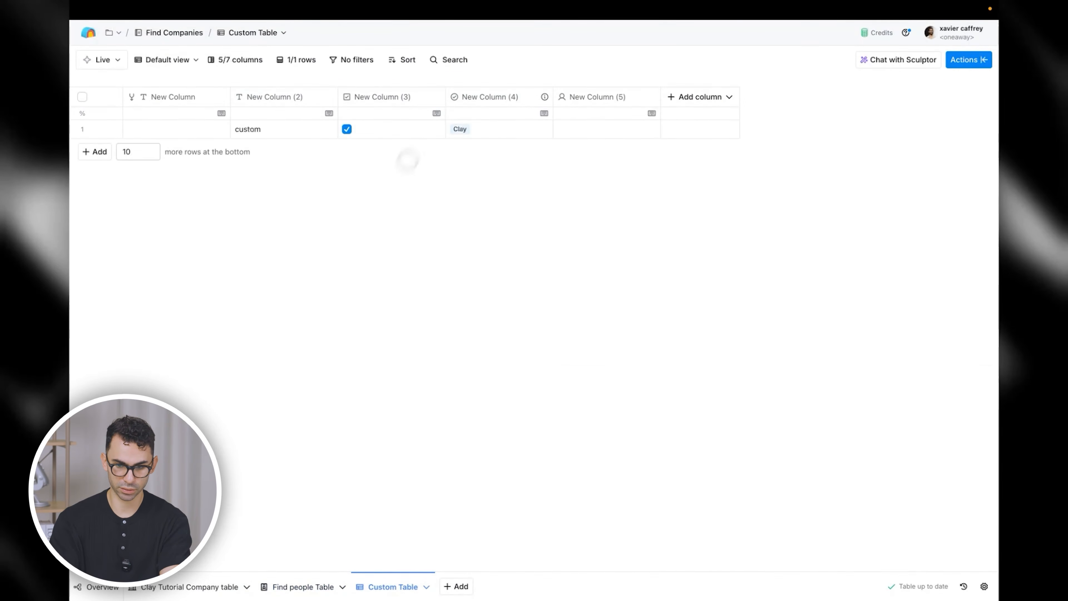
{"action": "left_click", "coordinate": [698, 97]}
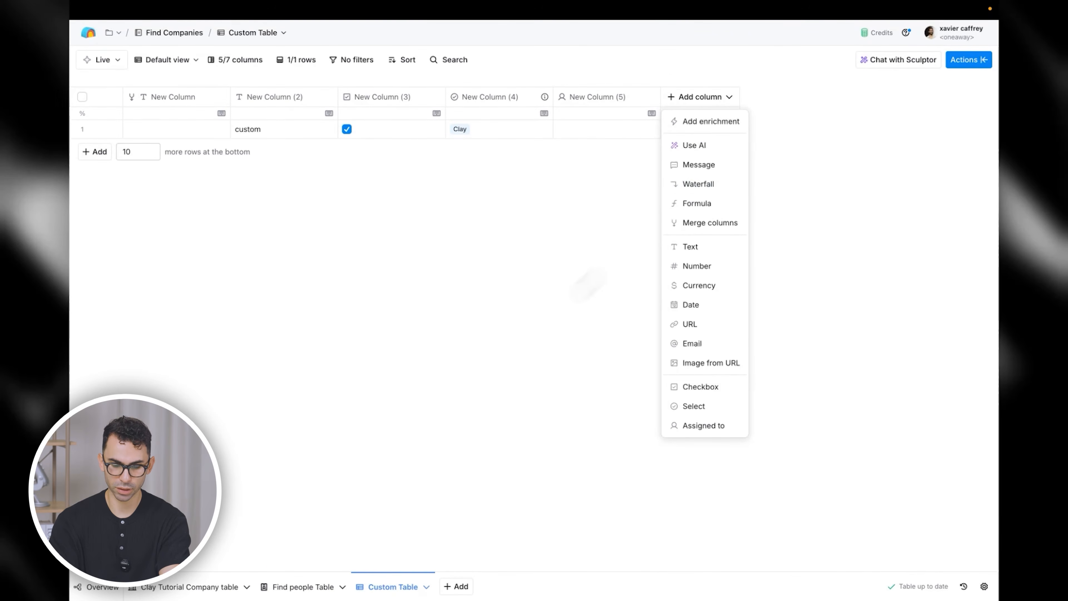
{"action": "left_click", "coordinate": [303, 586]}
{"action": "left_click", "coordinate": [302, 587]}
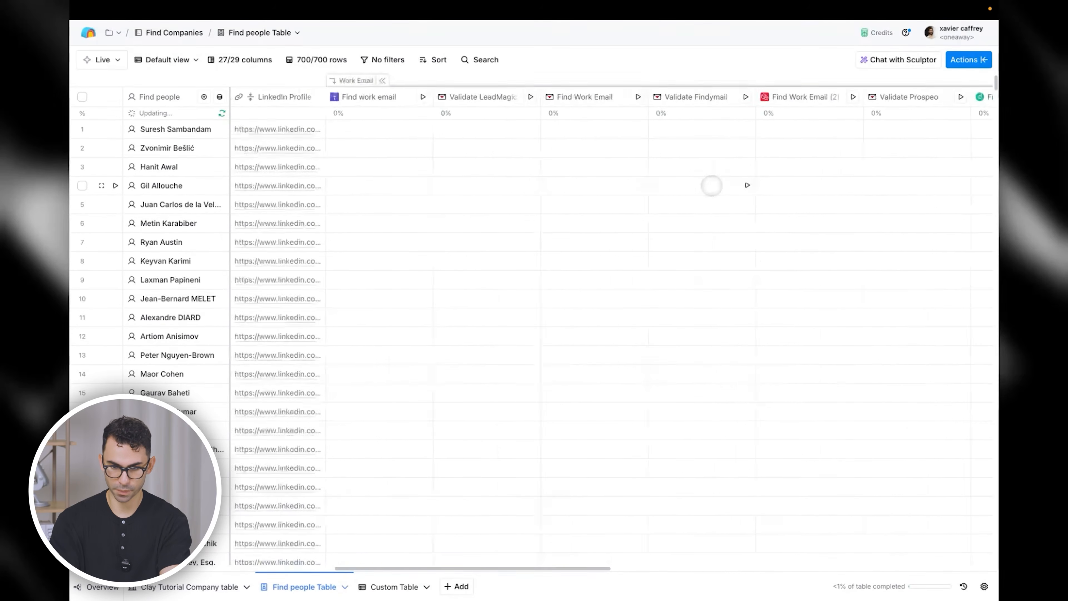
{"action": "scroll", "coordinate": [712, 186], "scroll_direction": "left", "scroll_amount": 3}
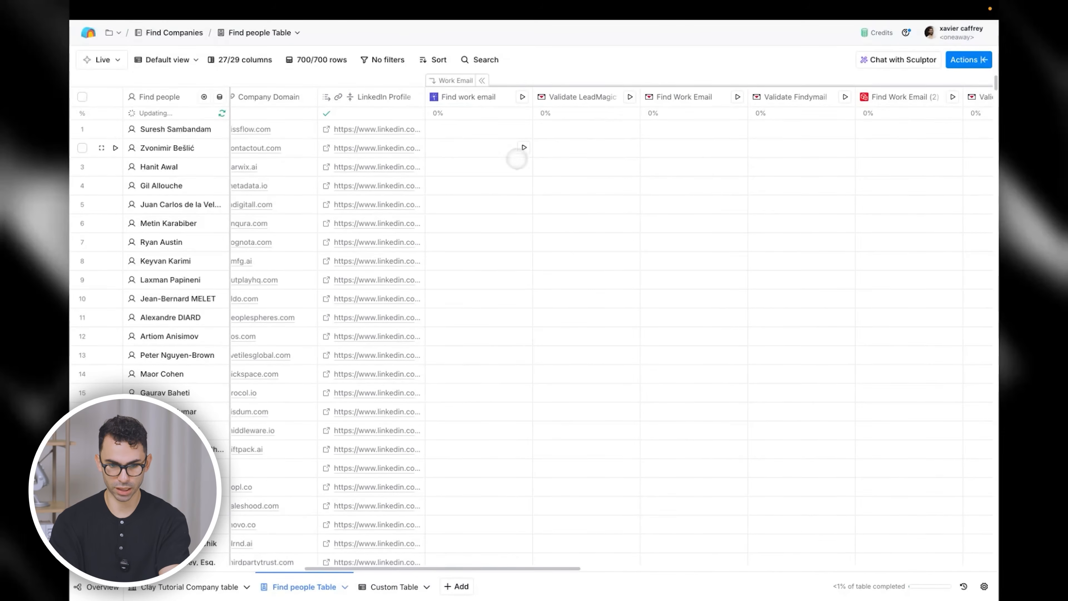
Step: Run the LeadMagic work email finder and its Validate LeadMagic column on the first 10 rows of the people table
{"action": "left_click", "coordinate": [522, 97]}
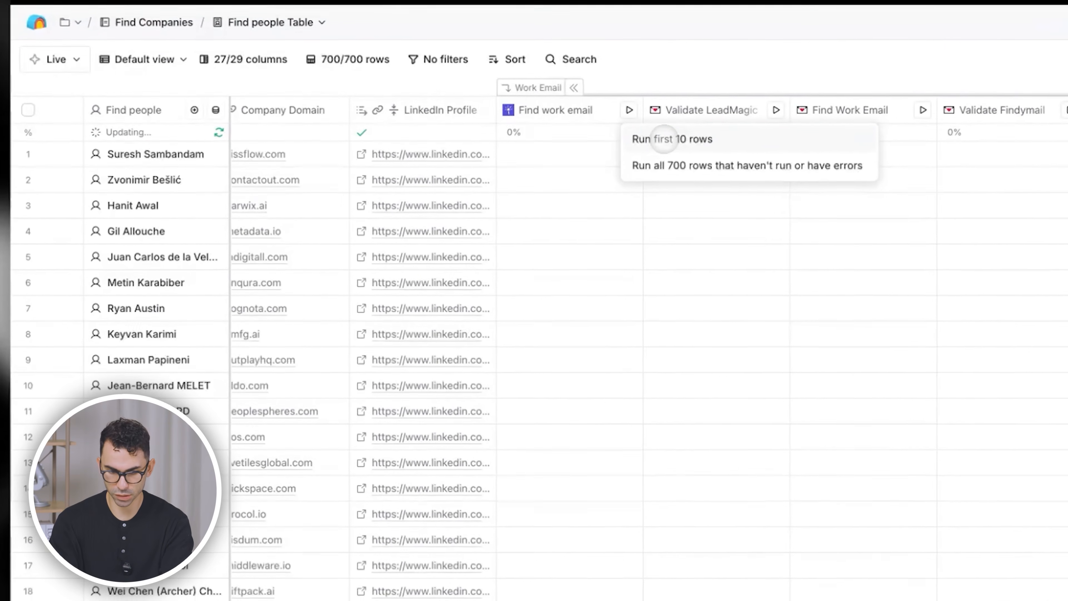
{"action": "left_click", "coordinate": [667, 140]}
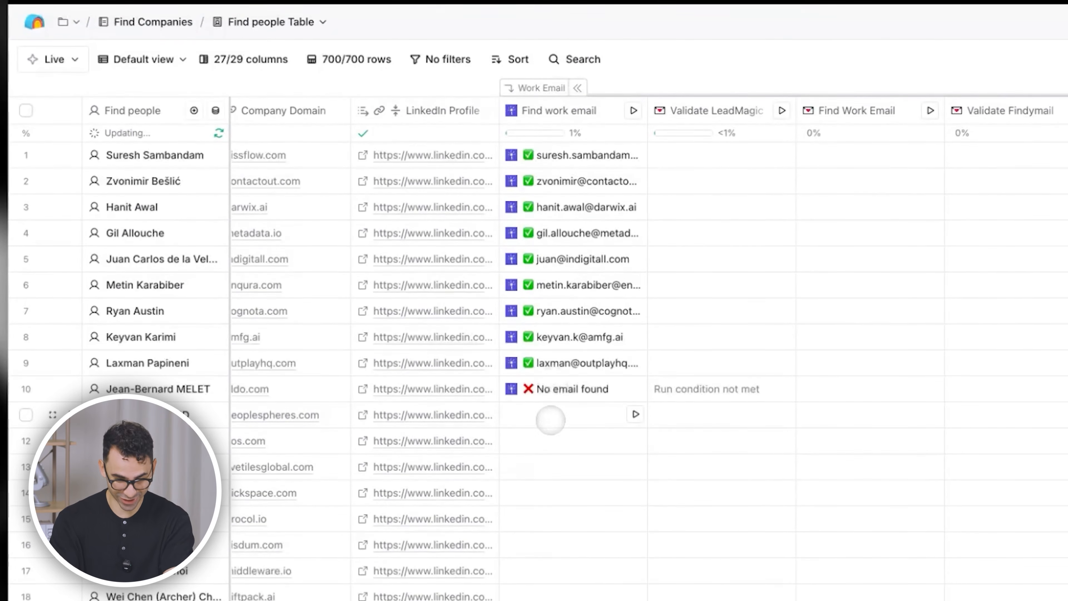
{"action": "scroll", "coordinate": [551, 417], "scroll_direction": "right", "scroll_amount": 3}
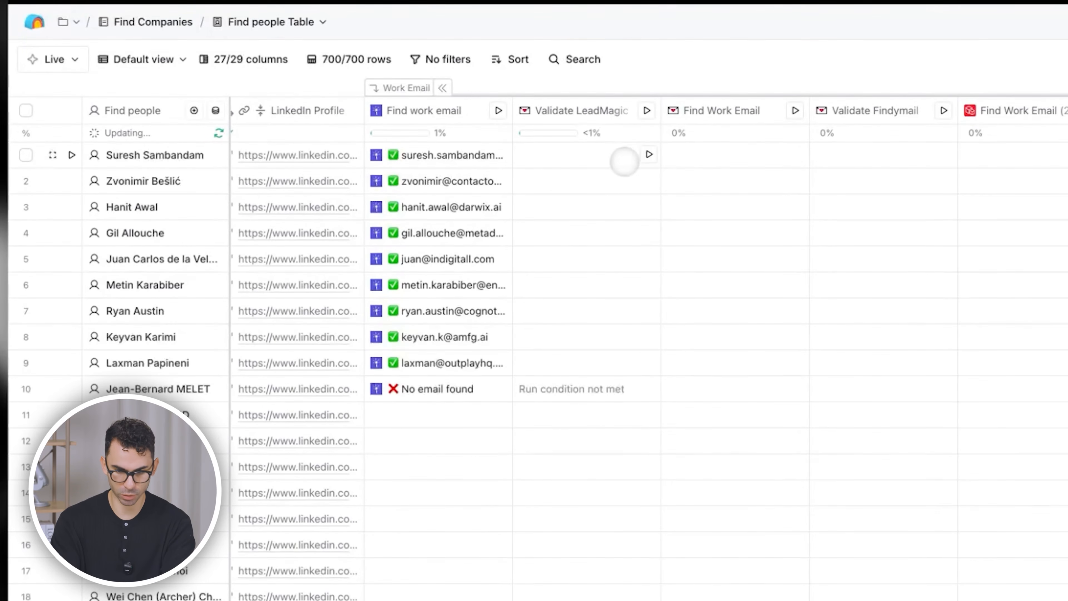
{"action": "left_click", "coordinate": [648, 111]}
{"action": "left_click", "coordinate": [681, 141]}
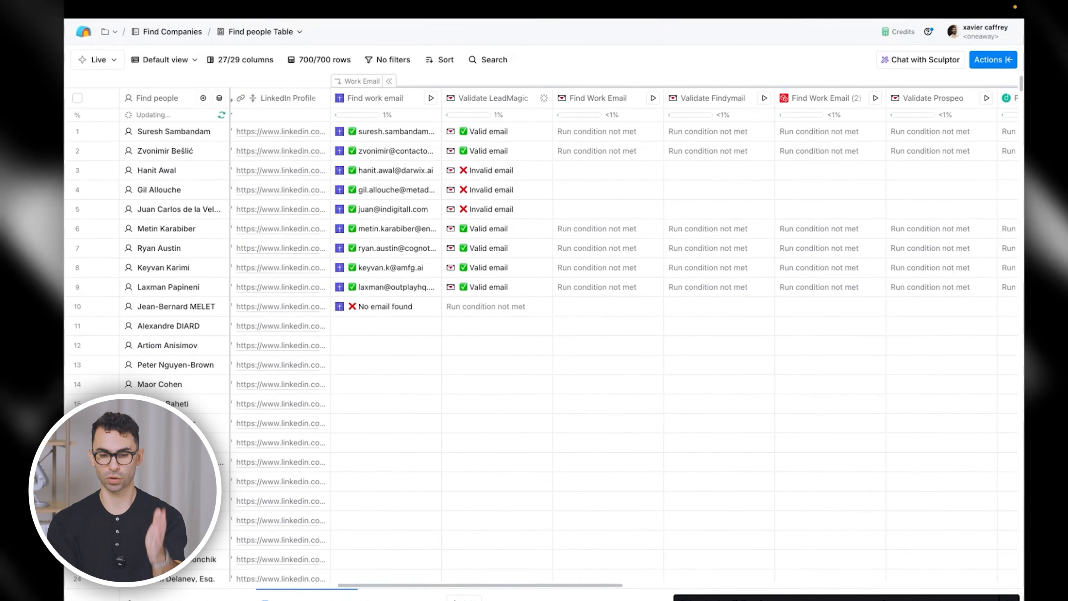
Step: Run the Findymail Find Work Email column and its Validate Findymail column on the first 10 rows
{"action": "scroll", "coordinate": [512, 215], "scroll_direction": "right", "scroll_amount": 3}
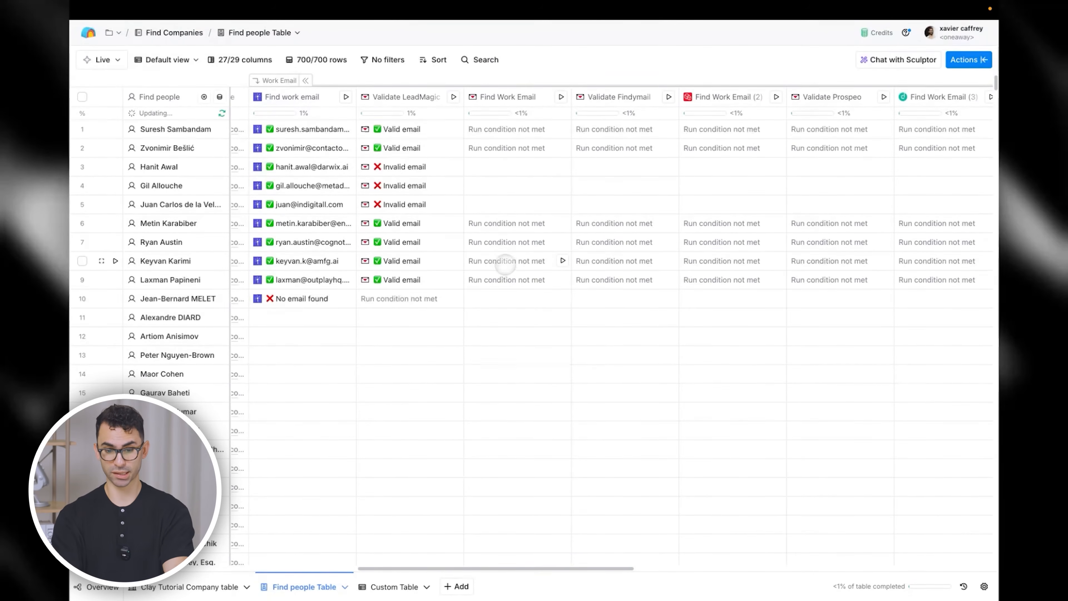
{"action": "scroll", "coordinate": [512, 266], "scroll_direction": "left", "scroll_amount": 2}
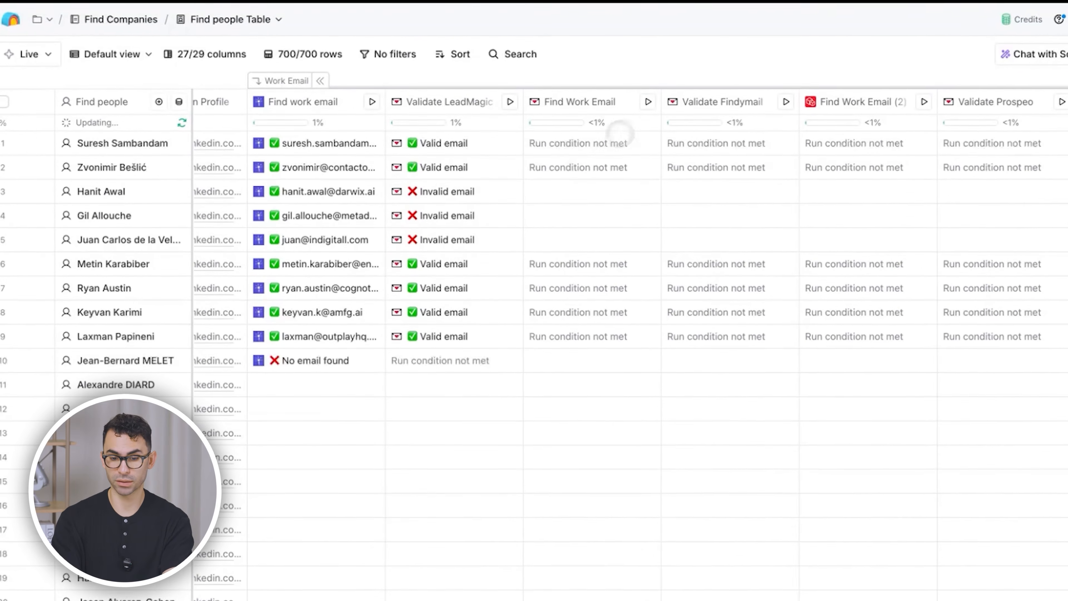
{"action": "left_click", "coordinate": [650, 102]}
{"action": "left_click", "coordinate": [698, 131]}
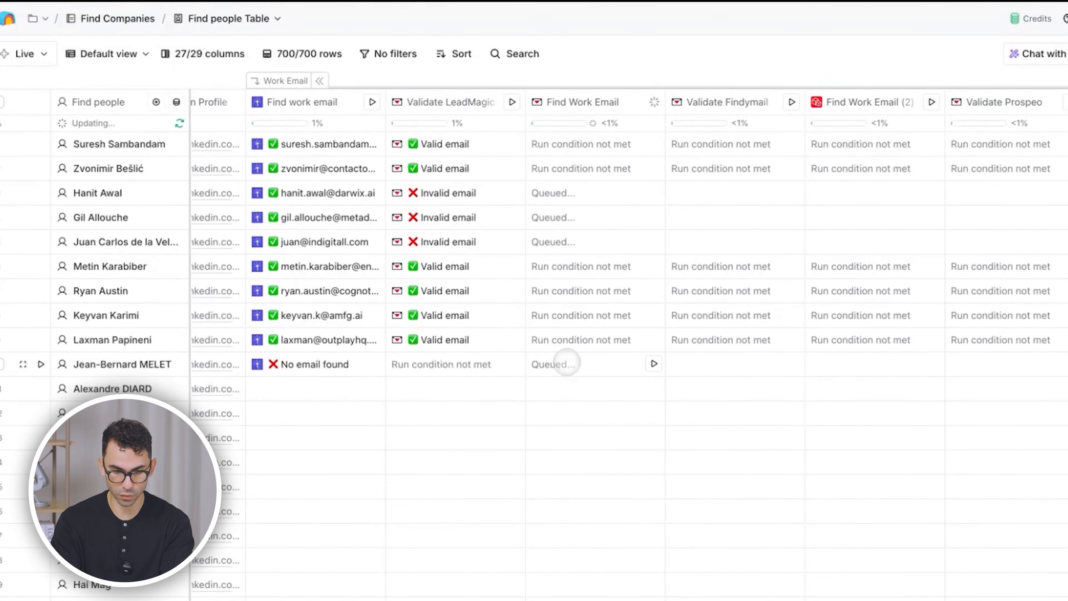
{"action": "scroll", "coordinate": [602, 201], "scroll_direction": "right", "scroll_amount": 3}
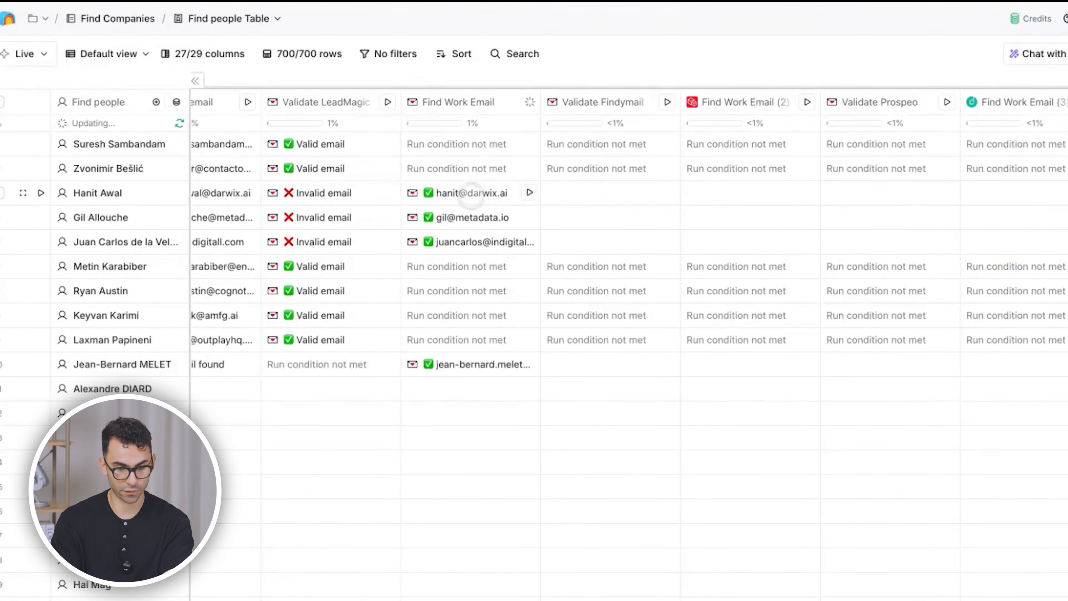
{"action": "left_click", "coordinate": [667, 102]}
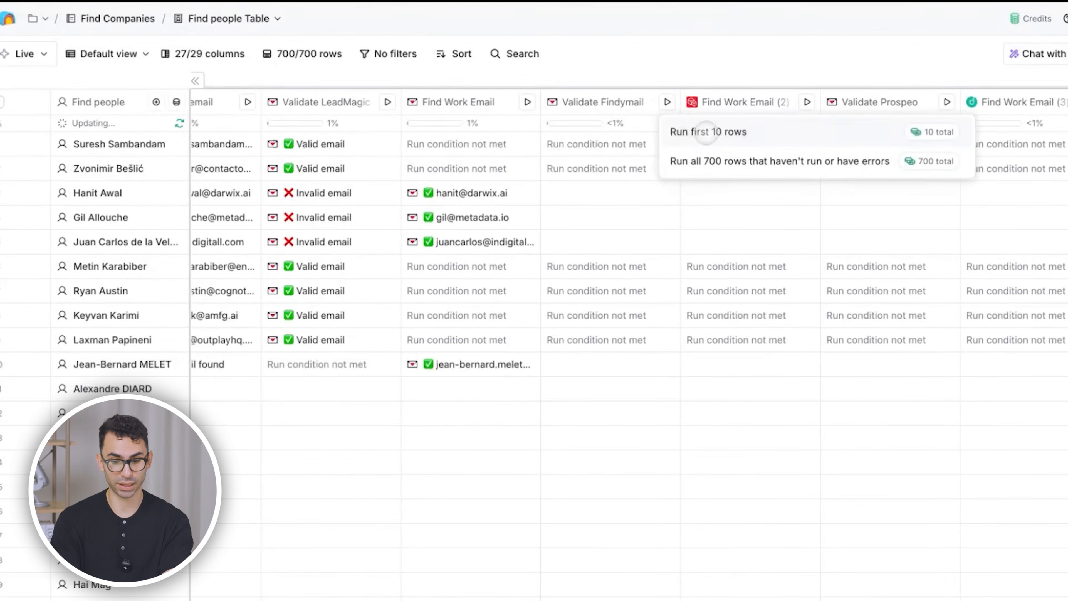
{"action": "left_click", "coordinate": [706, 131]}
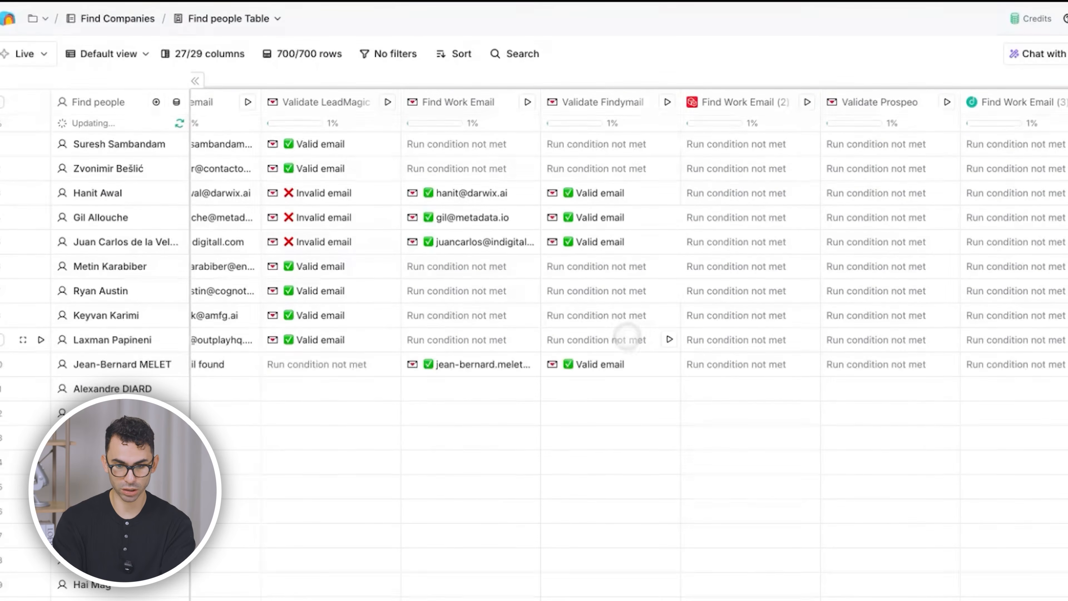
Step: Check the remaining waterfall columns and select the first ten results in the final Work Email column
{"action": "scroll", "coordinate": [628, 347], "scroll_direction": "right", "scroll_amount": 8}
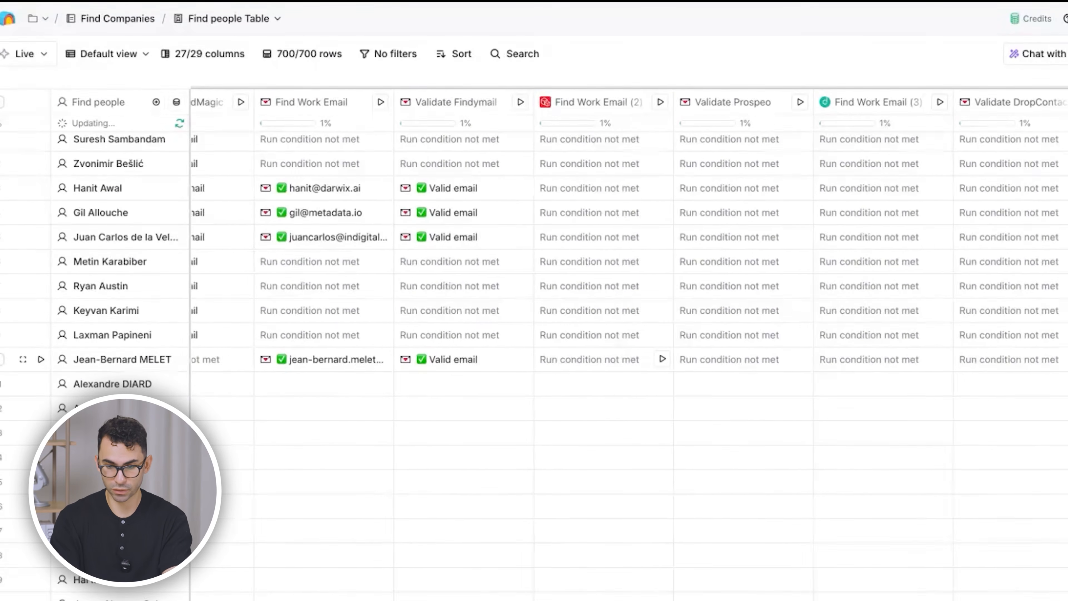
{"action": "scroll", "coordinate": [726, 234], "scroll_direction": "right", "scroll_amount": 10}
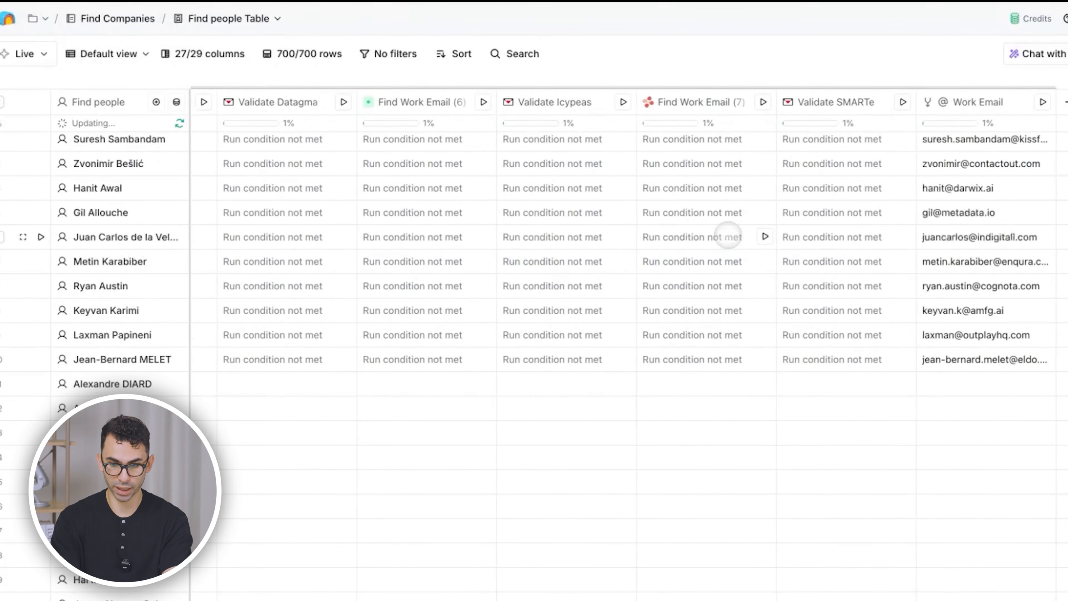
{"action": "left_click", "coordinate": [946, 141]}
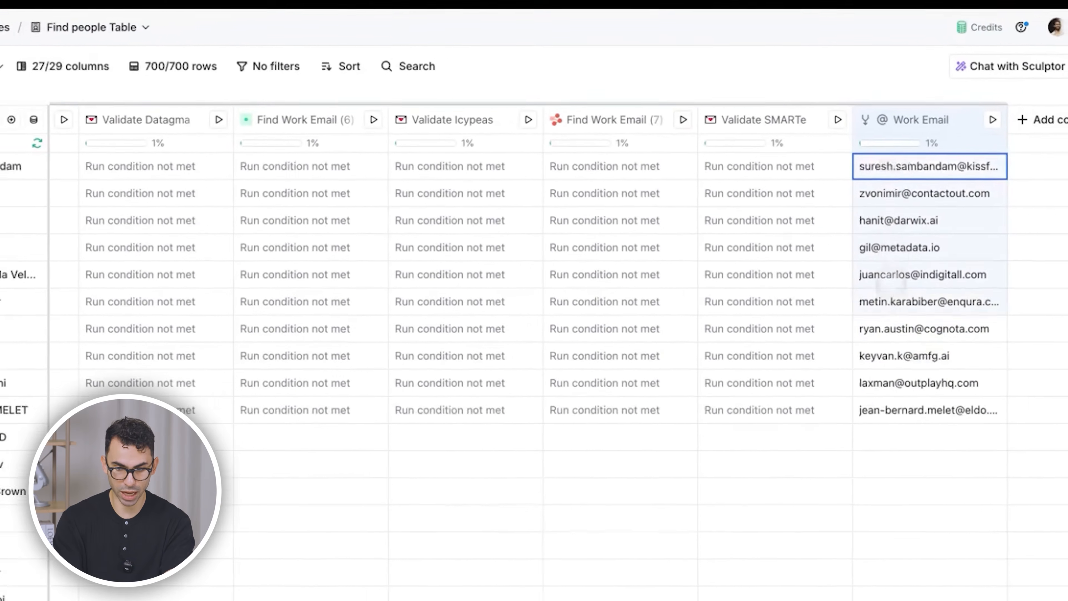
{"action": "left_click_drag", "start_coordinate": [891, 282], "coordinate": [887, 409]}
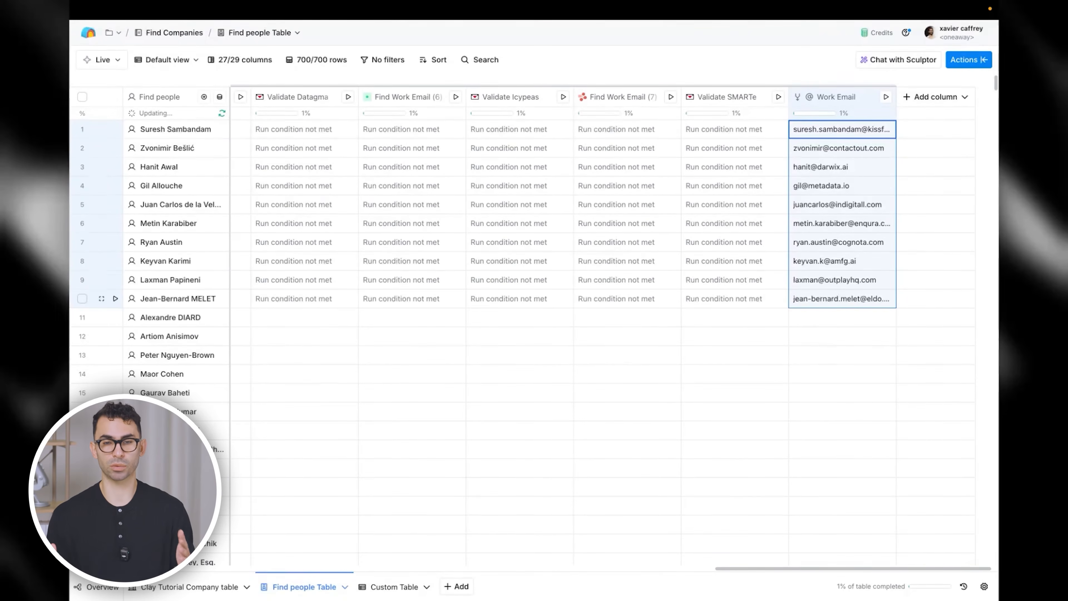
Step: Open the Work Email waterfall's full configuration and move Prospeo to first place in the sequence, ahead of LeadMagic
{"action": "scroll", "coordinate": [578, 260], "scroll_direction": "left", "scroll_amount": 15}
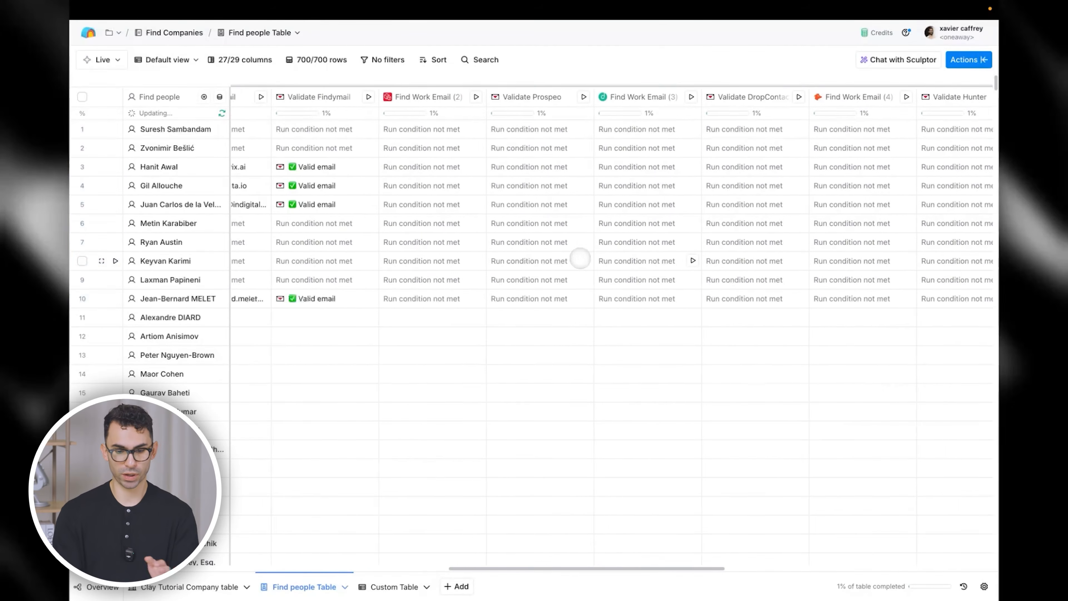
{"action": "left_click", "coordinate": [514, 78]}
{"action": "left_click", "coordinate": [560, 103]}
{"action": "left_click", "coordinate": [922, 167]}
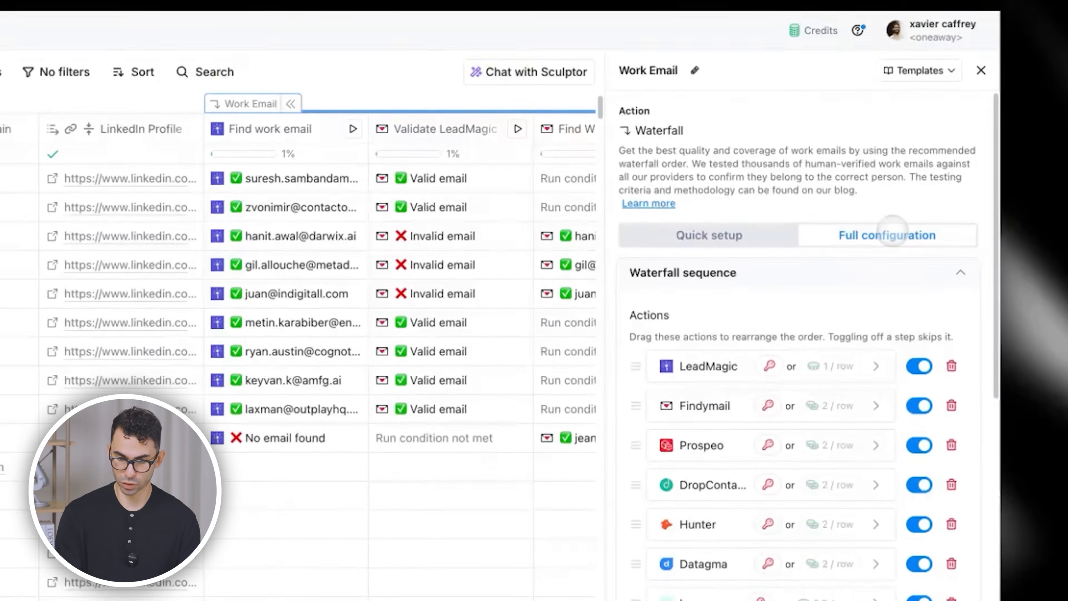
{"action": "mouse_move", "coordinate": [635, 365]}
{"action": "left_mouse_down"}
{"action": "mouse_move", "coordinate": [624, 506]}
{"action": "mouse_move", "coordinate": [632, 365]}
{"action": "mouse_move", "coordinate": [625, 373]}
{"action": "left_mouse_up"}
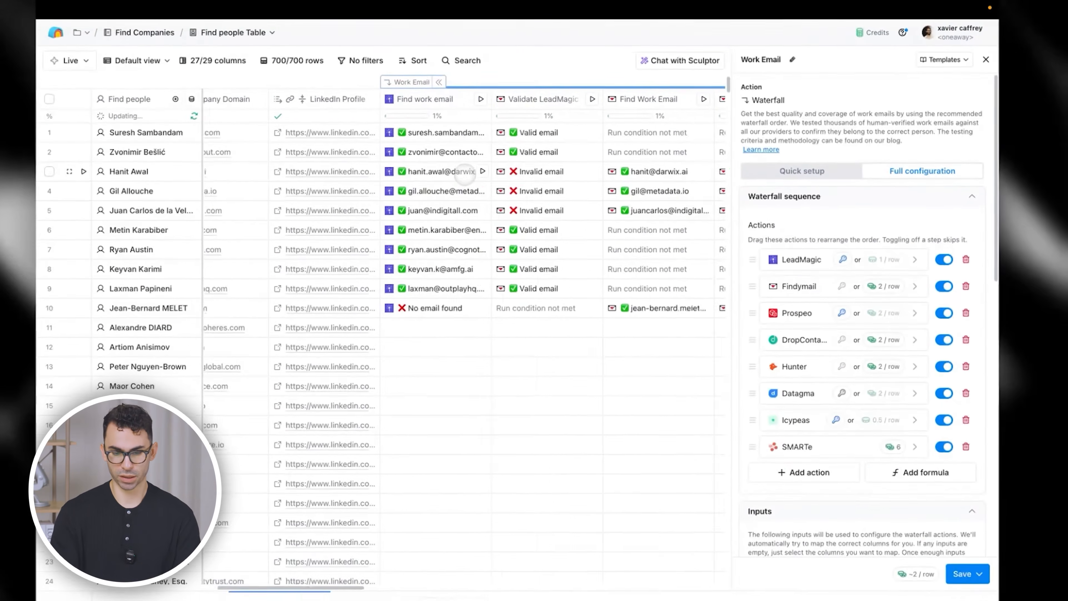
{"action": "scroll", "coordinate": [464, 174], "scroll_direction": "right", "scroll_amount": 2}
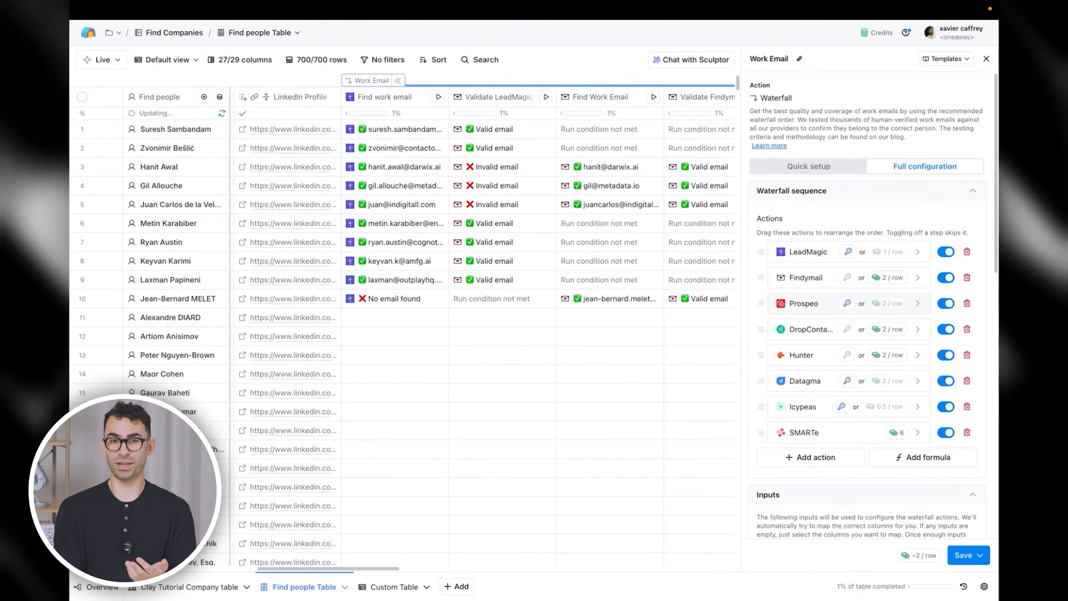
{"action": "left_click_drag", "start_coordinate": [761, 303], "coordinate": [766, 253]}
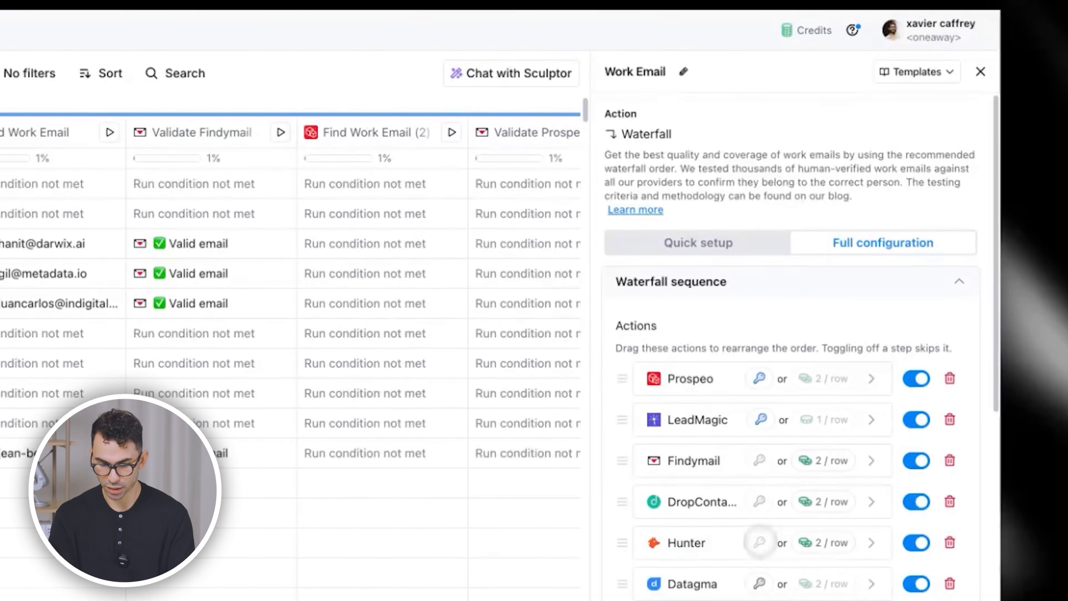
{"action": "left_click", "coordinate": [759, 583]}
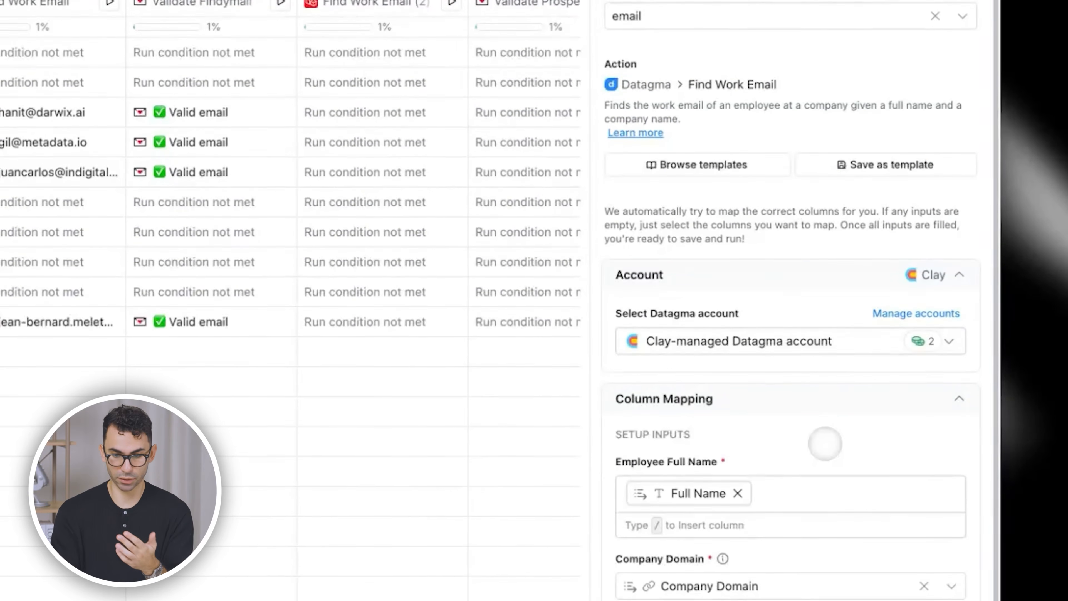
{"action": "left_click", "coordinate": [843, 343]}
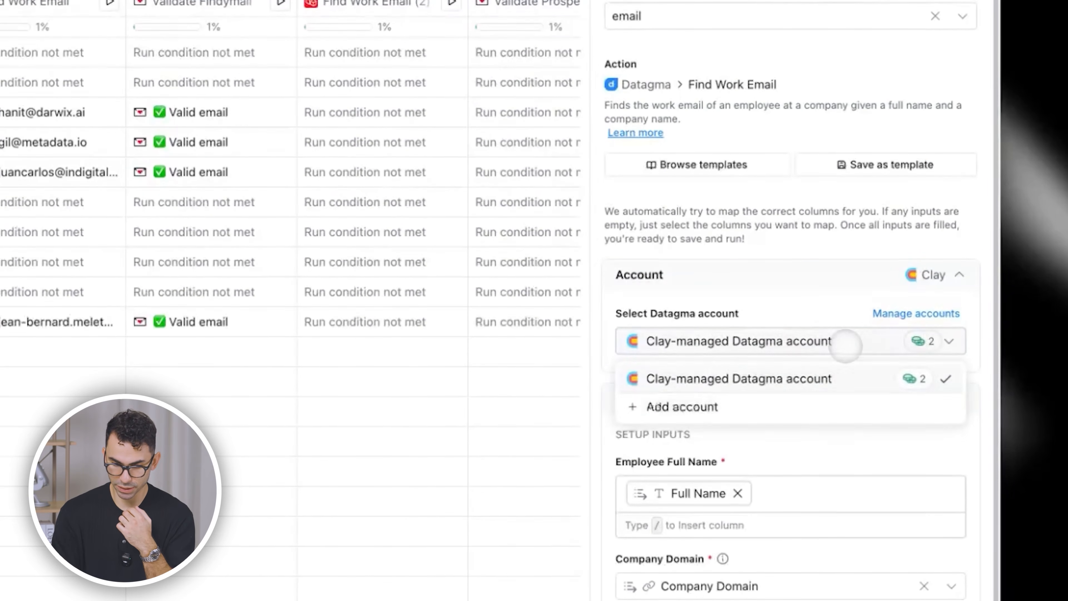
{"action": "left_click", "coordinate": [722, 406]}
{"action": "left_click", "coordinate": [170, 140]}
{"action": "type", "text": "xavier d"}
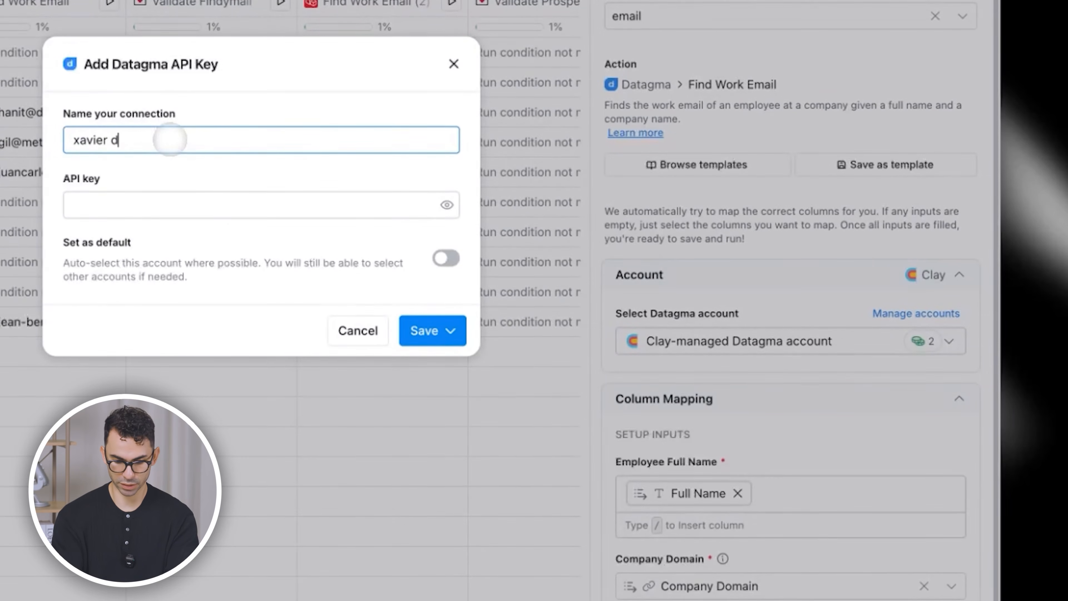
{"action": "type", "text": "atagma"}
{"action": "left_click", "coordinate": [154, 207]}
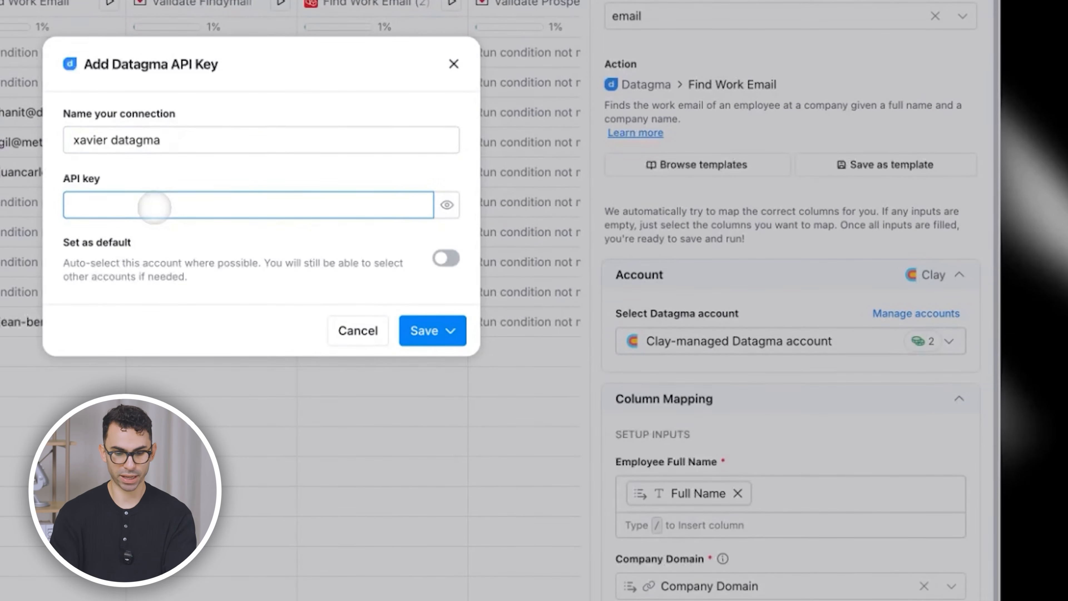
{"action": "left_click", "coordinate": [332, 324]}
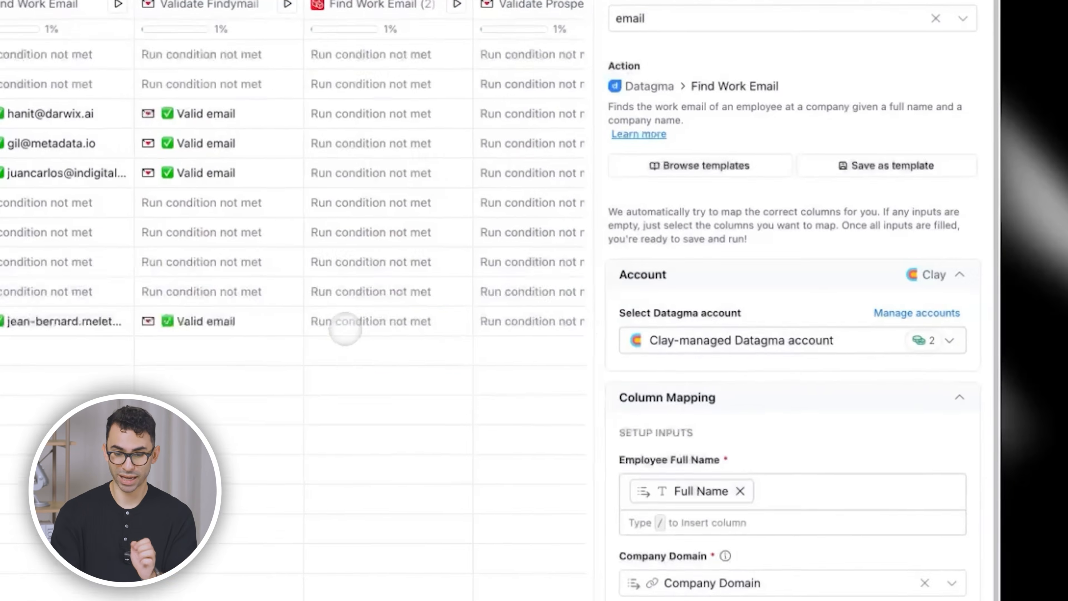
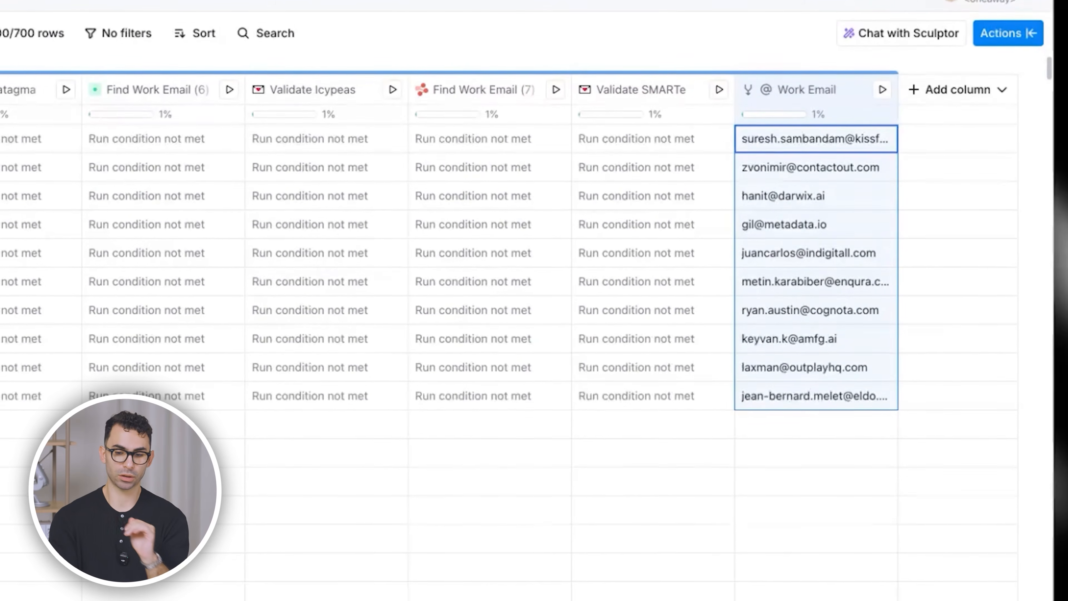
Step: Collapse the Work Email waterfall group to its final column and start a new Use AI column in the people table
{"action": "scroll", "coordinate": [648, 262], "scroll_direction": "left", "scroll_amount": 20}
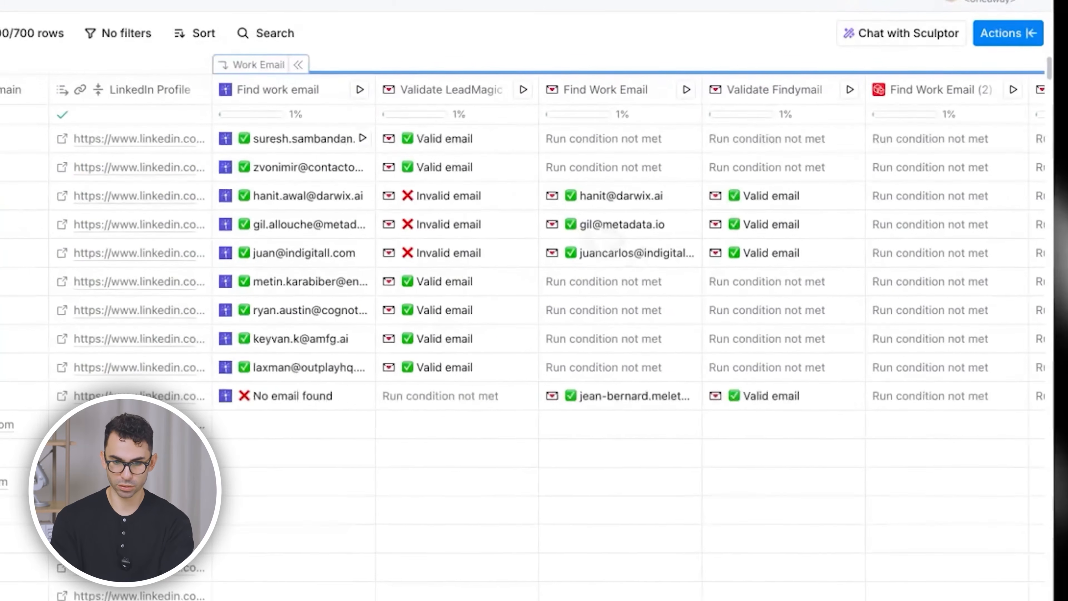
{"action": "left_click", "coordinate": [325, 67]}
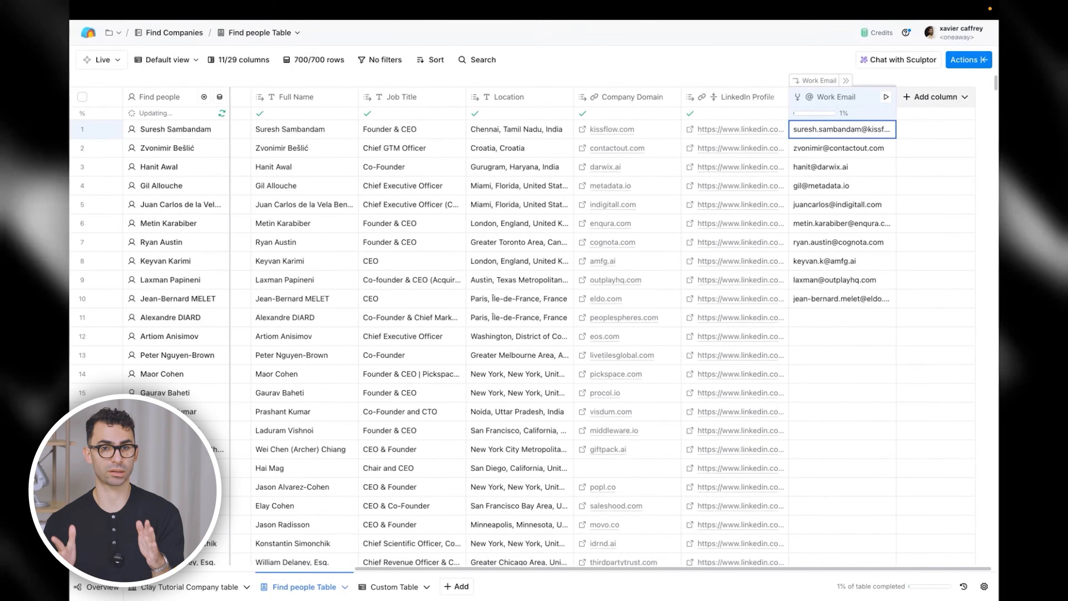
{"action": "left_click", "coordinate": [936, 96]}
{"action": "left_click", "coordinate": [932, 141]}
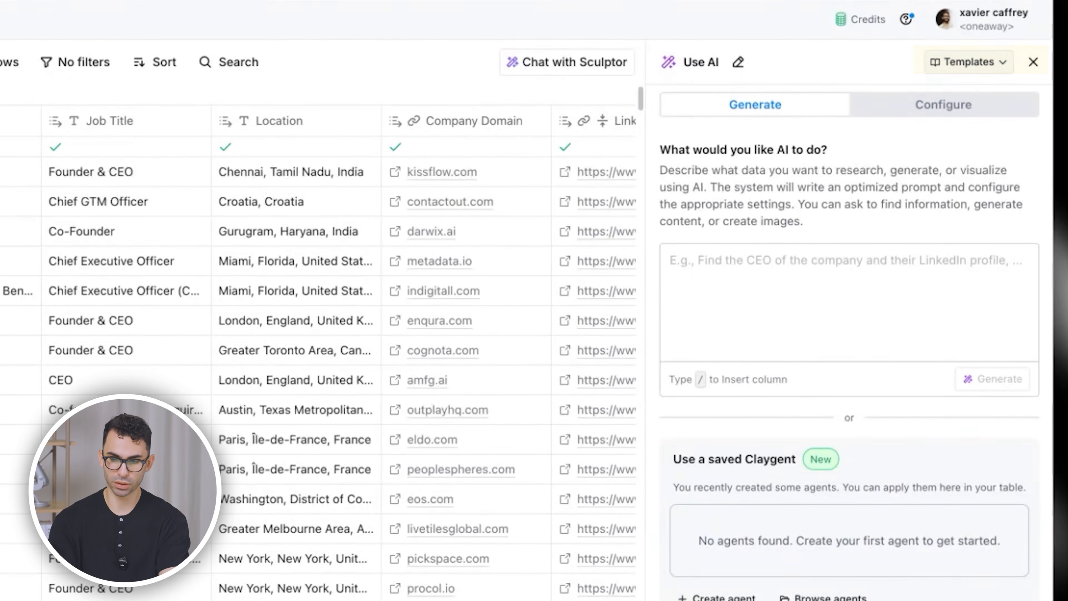
Step: Open the Use AI template library and compare the templates filtered by Workspace, You and All
{"action": "left_click", "coordinate": [967, 62]}
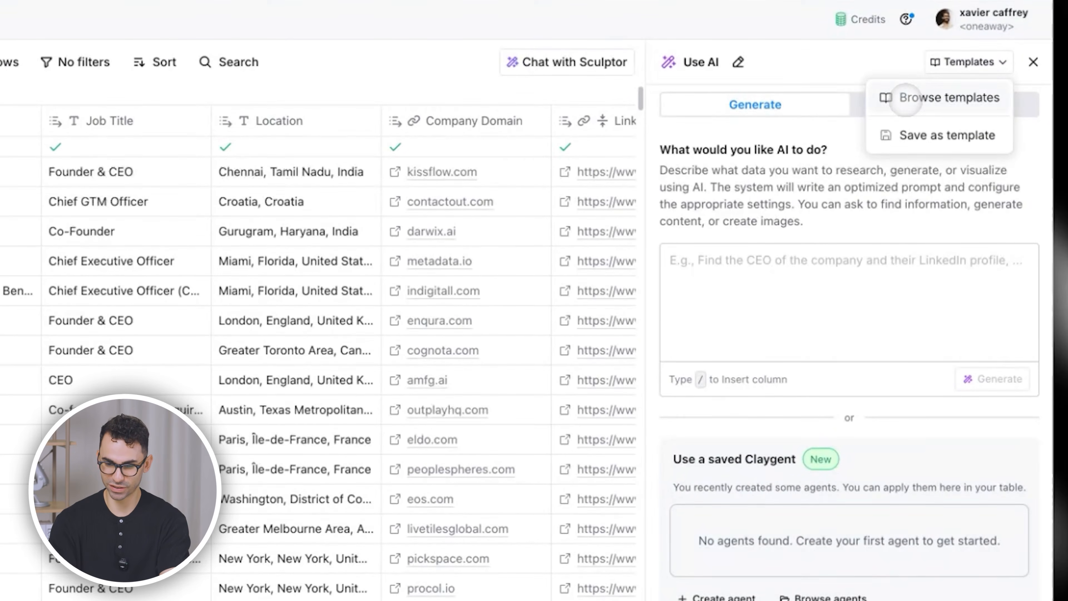
{"action": "left_click", "coordinate": [905, 100]}
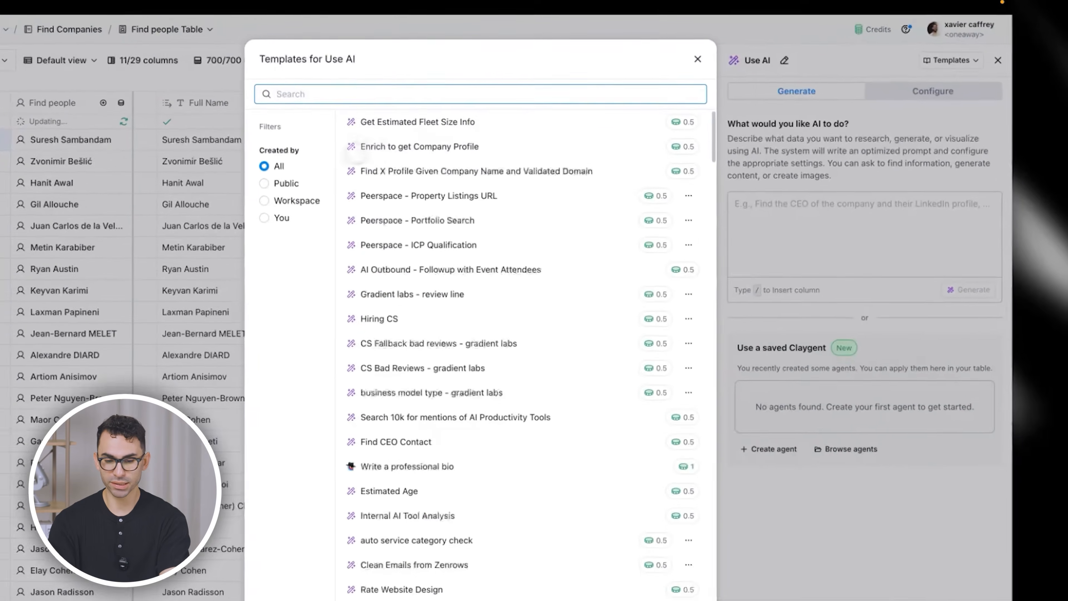
{"action": "mouse_move", "coordinate": [476, 282]}
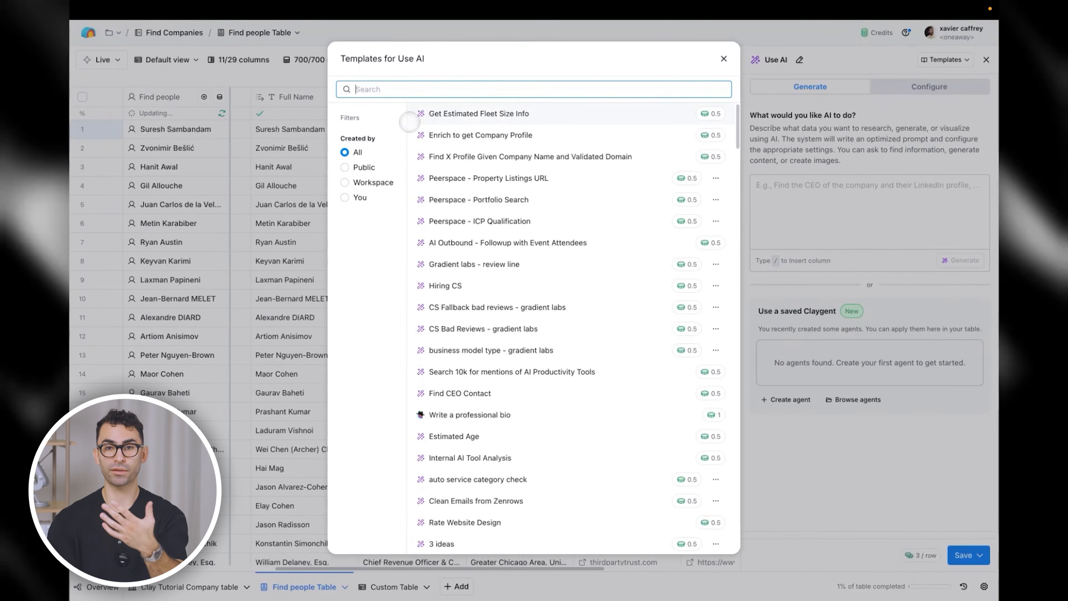
{"action": "left_click", "coordinate": [372, 184]}
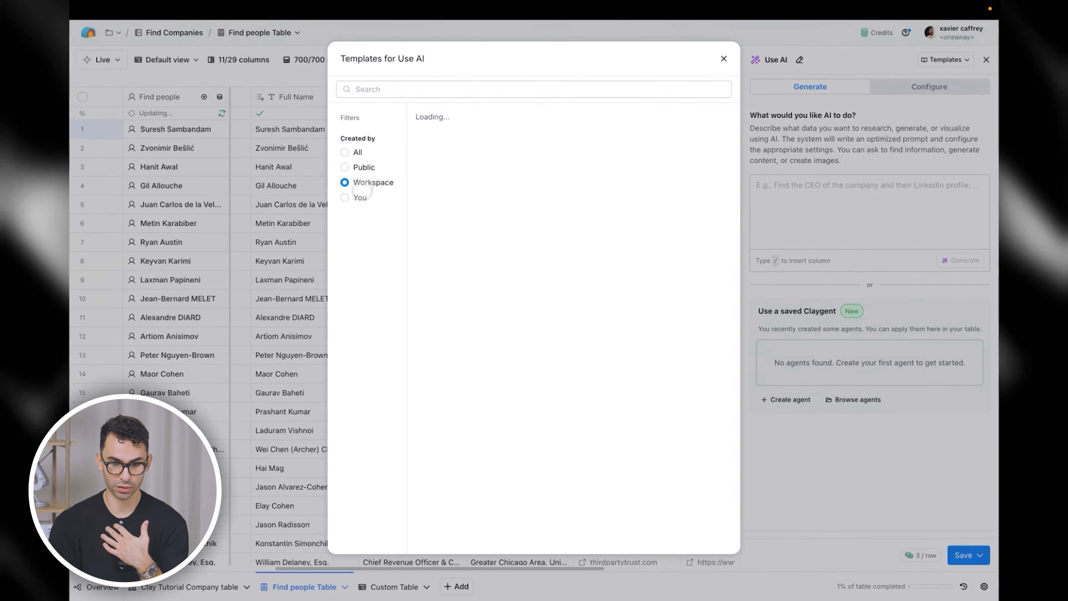
{"action": "left_click", "coordinate": [352, 200]}
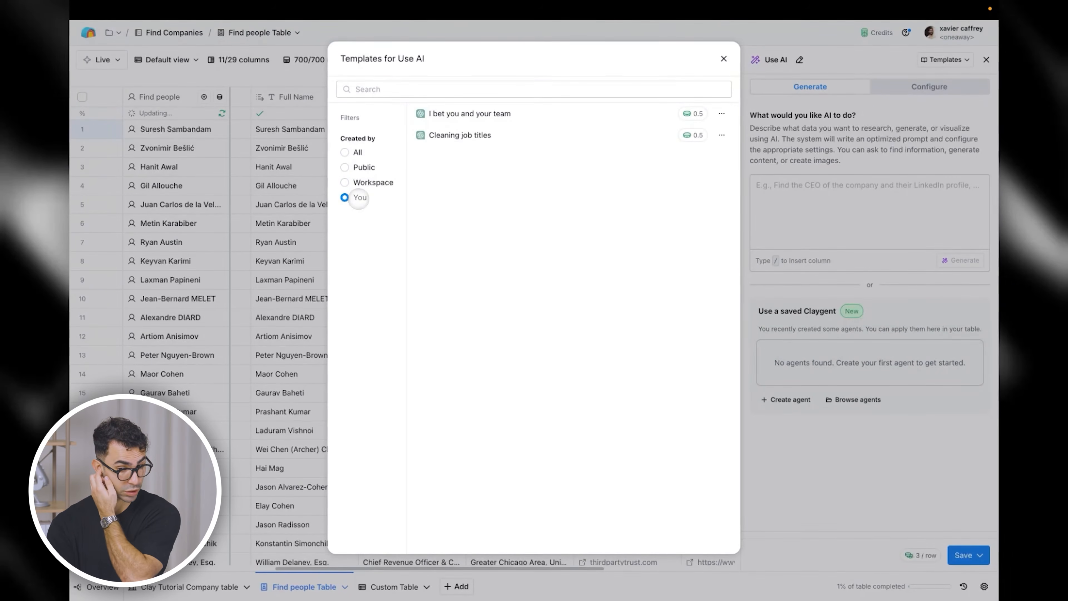
{"action": "left_click", "coordinate": [345, 152]}
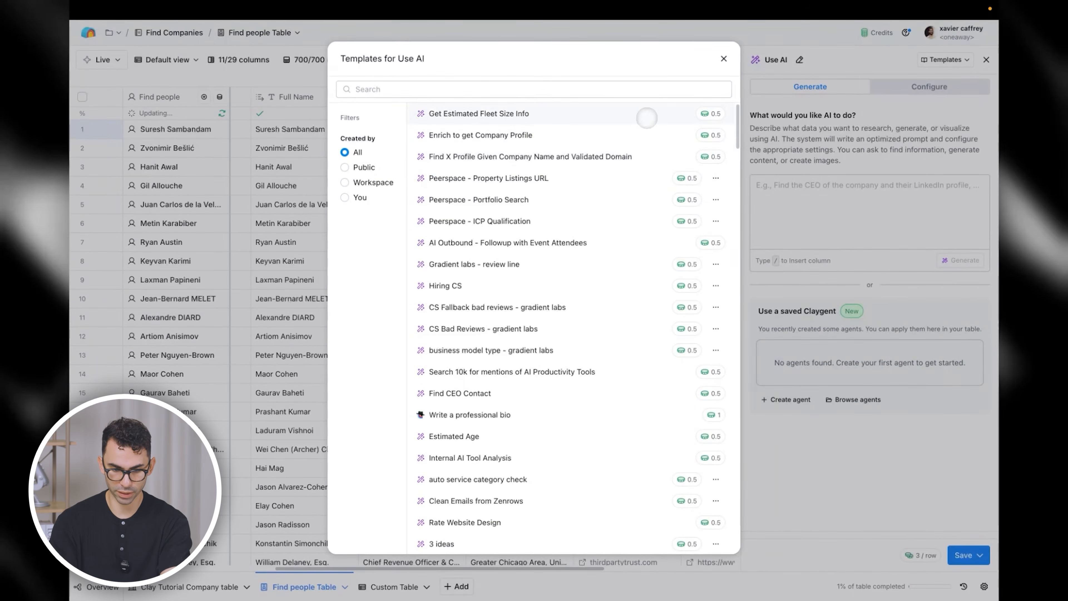
Step: Filter the Use AI templates to Public and select the LinkedIn Profile Highlights template
{"action": "scroll", "coordinate": [646, 113], "scroll_direction": "down", "scroll_amount": 3}
{"action": "left_click", "coordinate": [364, 167]}
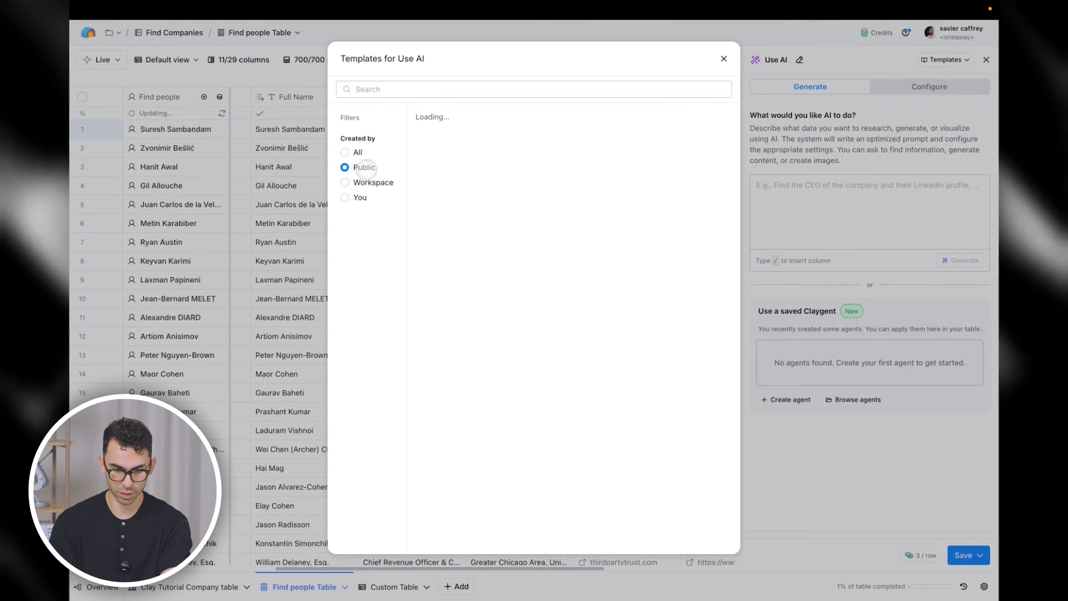
{"action": "mouse_move", "coordinate": [605, 163]}
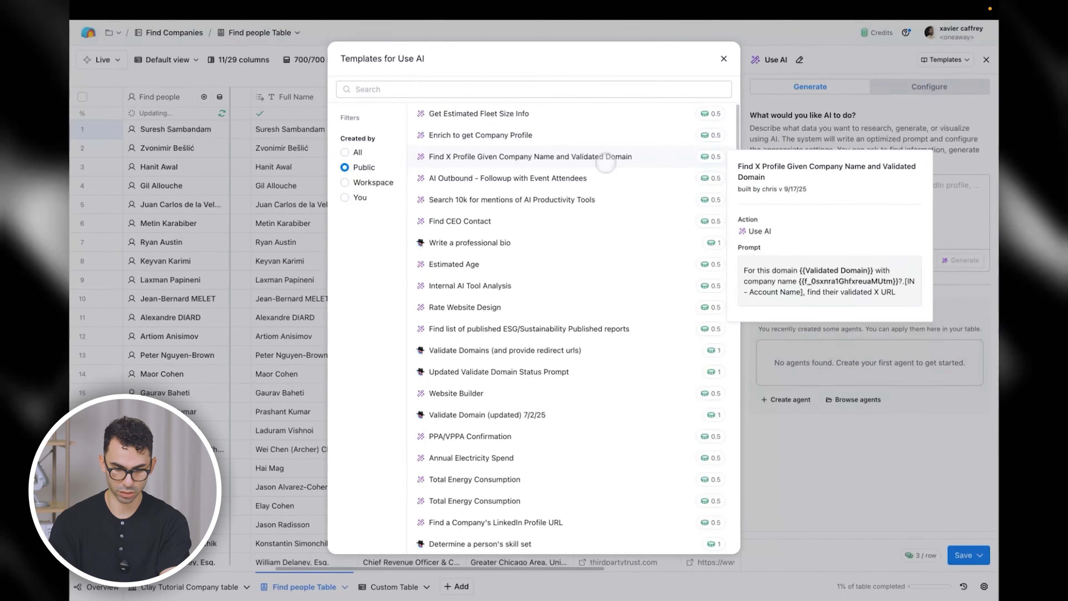
{"action": "scroll", "coordinate": [605, 163], "scroll_direction": "down", "scroll_amount": 10}
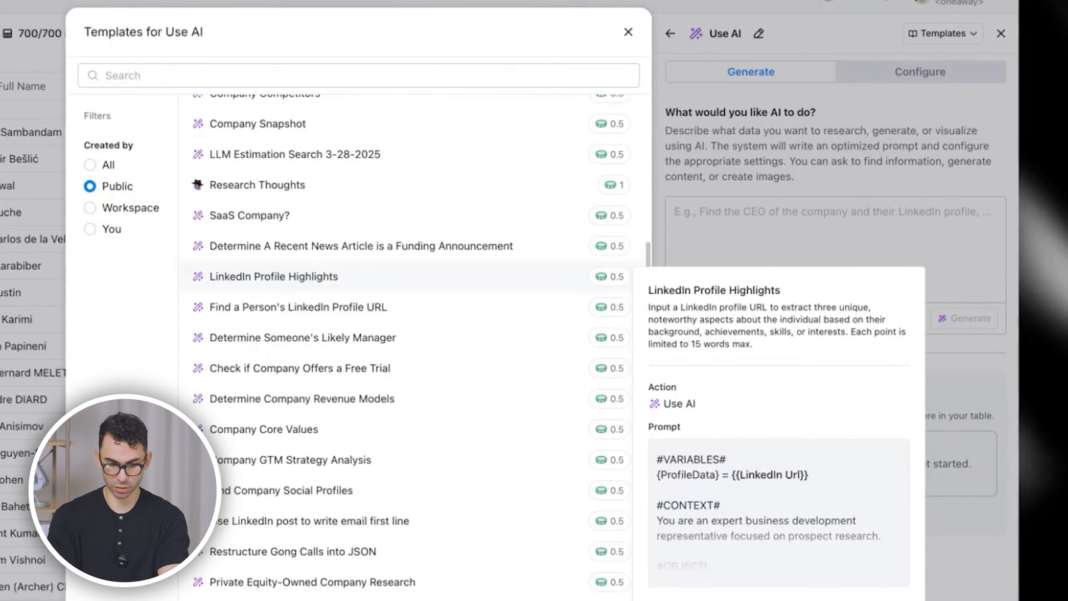
{"action": "left_click", "coordinate": [340, 281]}
Step: Map the template's LinkedIn Url input to the LinkedIn Profile column and apply the template
{"action": "left_click", "coordinate": [275, 217]}
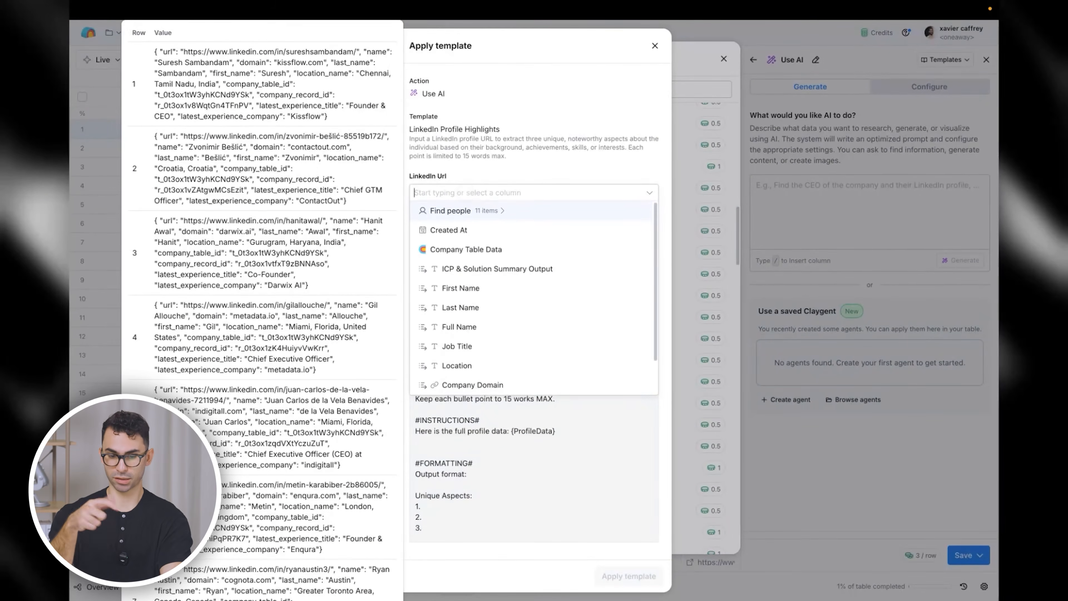
{"action": "type", "text": "linedin"}
{"action": "key", "text": "super+a"}
{"action": "type", "text": "linkedin"}
{"action": "left_click", "coordinate": [479, 213]}
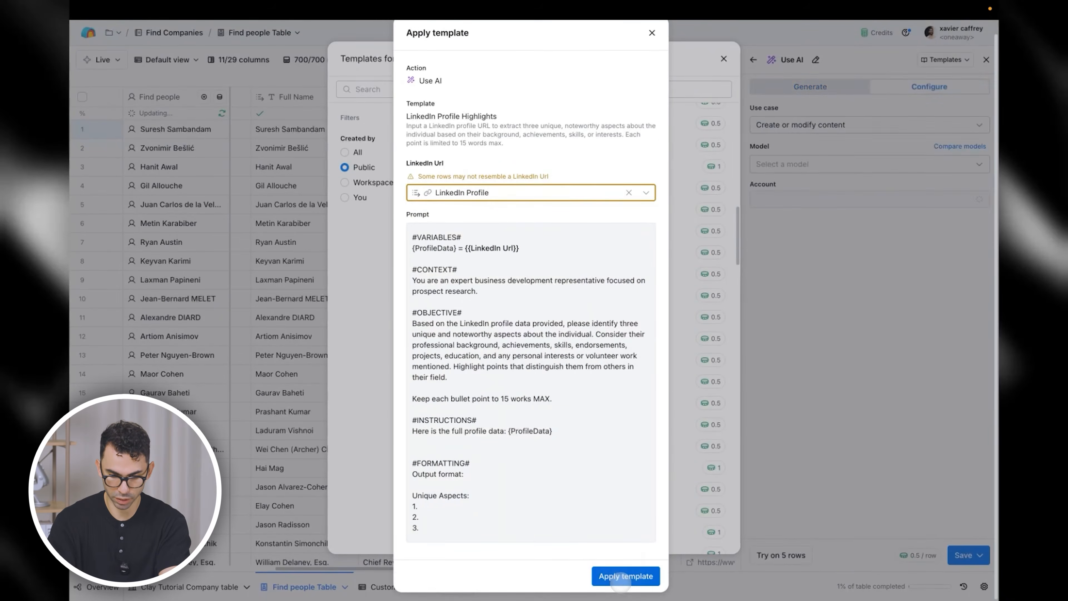
{"action": "left_click", "coordinate": [621, 578]}
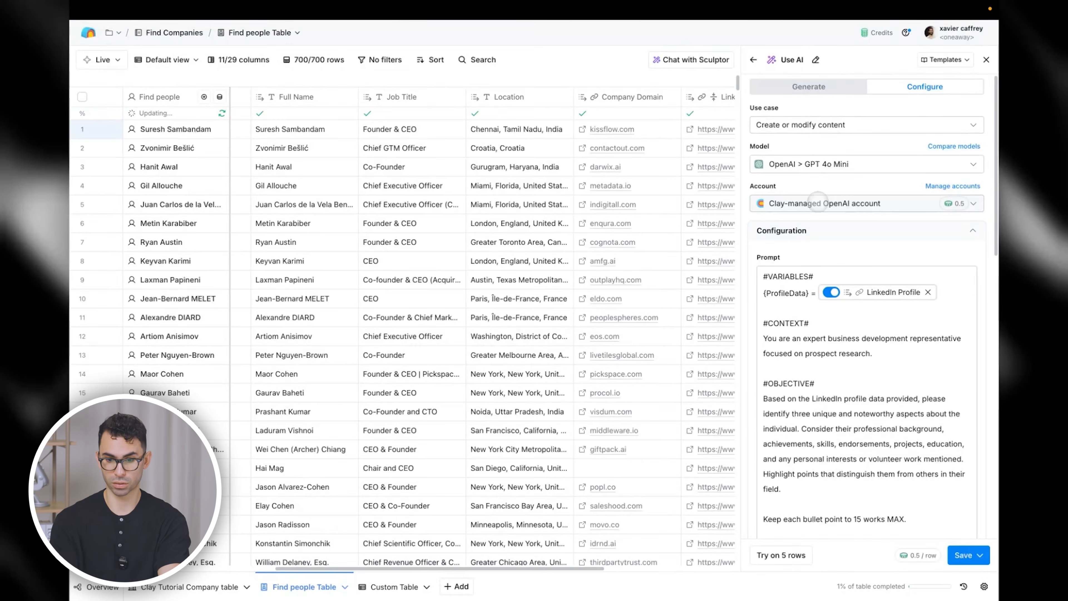
Step: Save the new AI column without running it, and run only its first three rows individually
{"action": "scroll", "coordinate": [917, 206], "scroll_direction": "down", "scroll_amount": 10}
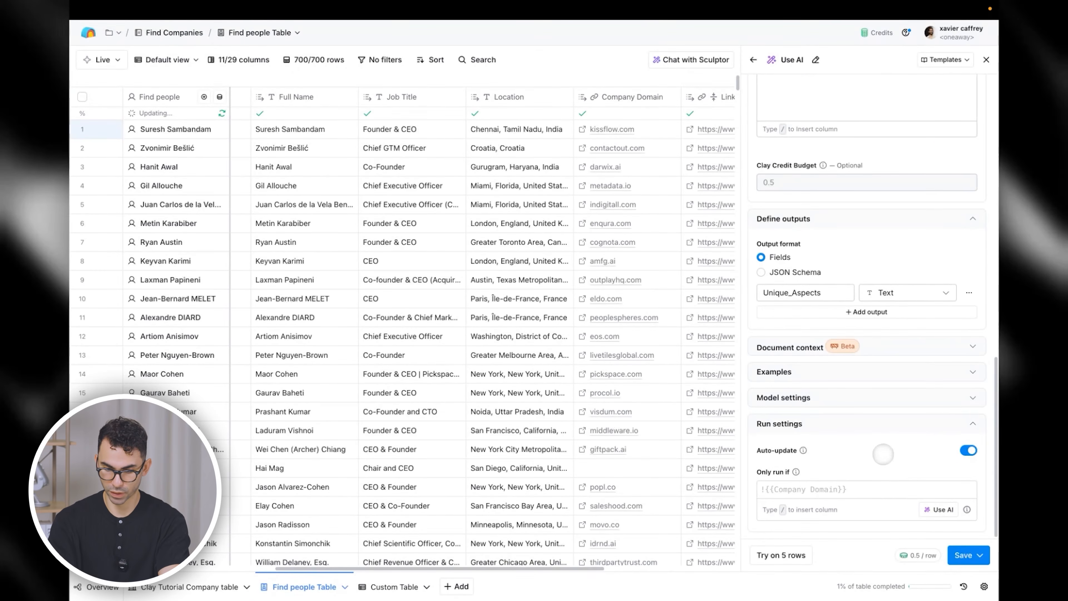
{"action": "left_click", "coordinate": [963, 554]}
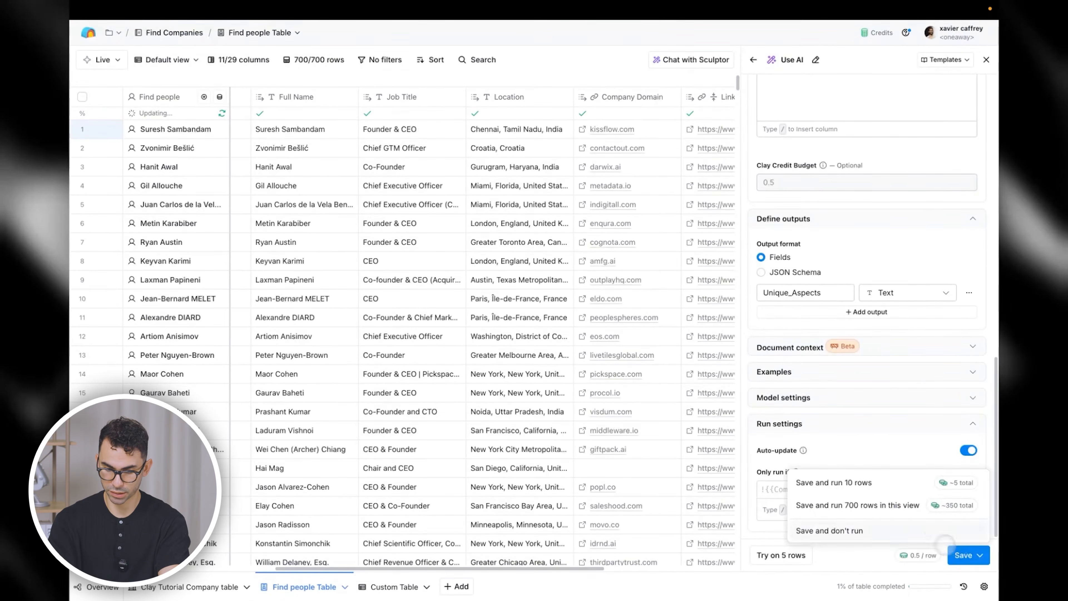
{"action": "left_click", "coordinate": [887, 527]}
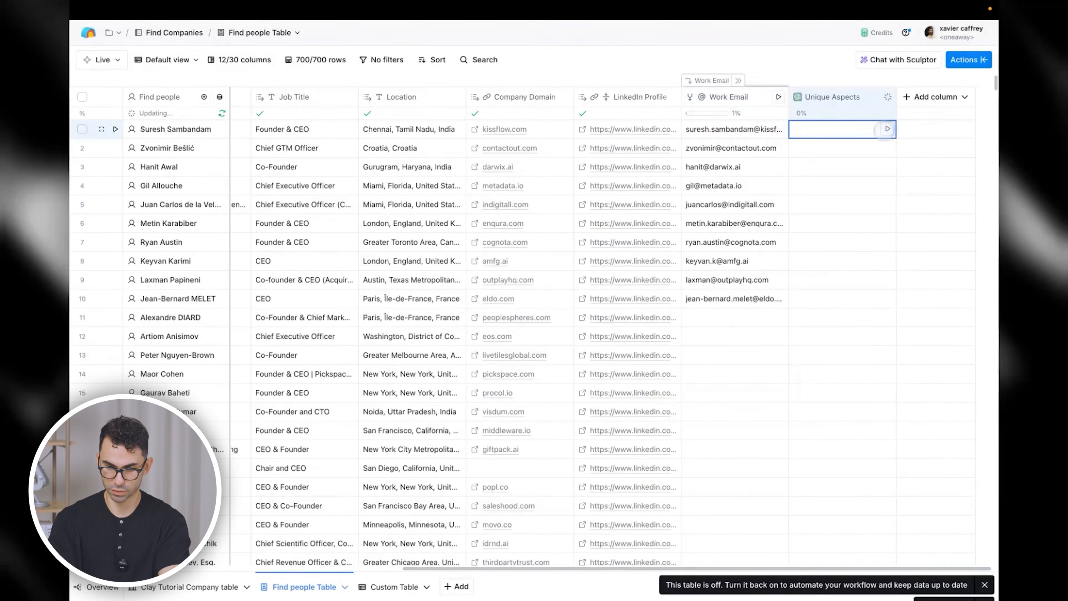
{"action": "left_click", "coordinate": [887, 147]}
{"action": "left_click", "coordinate": [887, 166]}
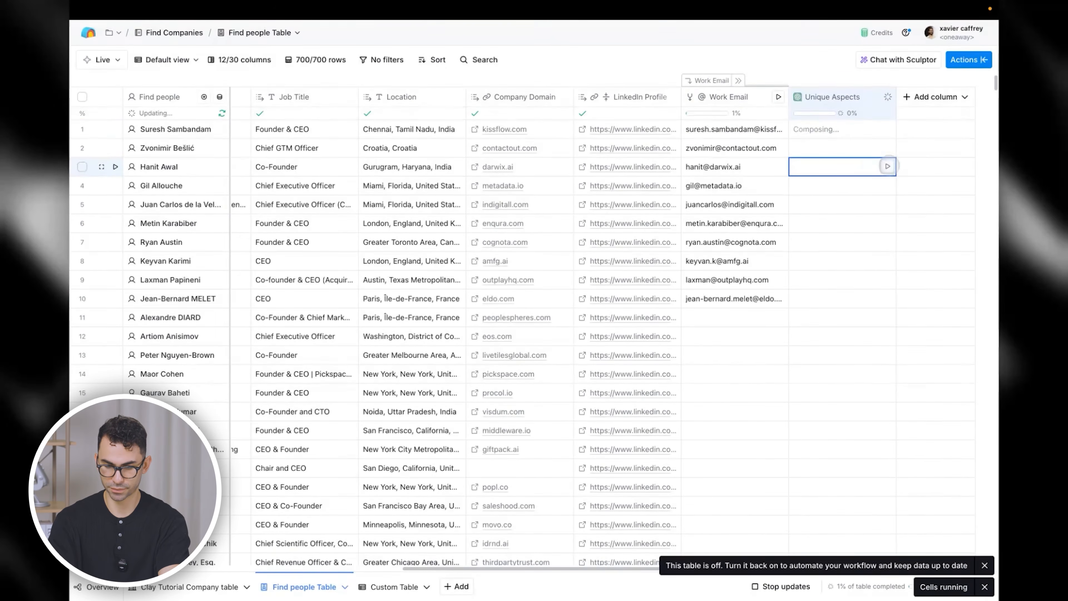
Step: Open the Unique Aspects column's configuration and examine its prompt, optional system prompt field and defined outputs
{"action": "left_click", "coordinate": [831, 97]}
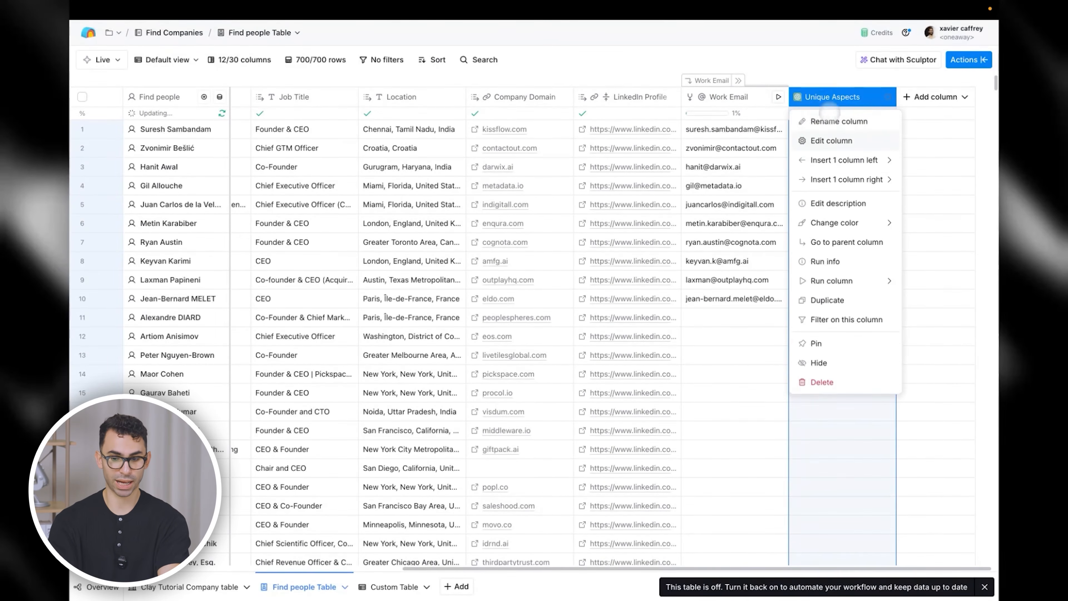
{"action": "left_click", "coordinate": [832, 140]}
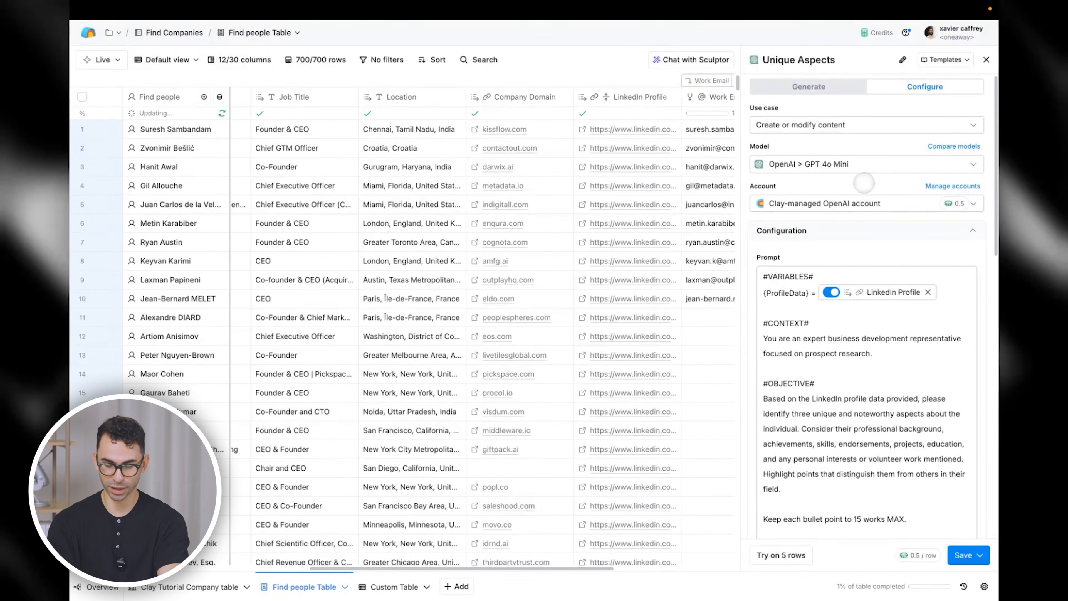
{"action": "scroll", "coordinate": [864, 183], "scroll_direction": "down", "scroll_amount": 10}
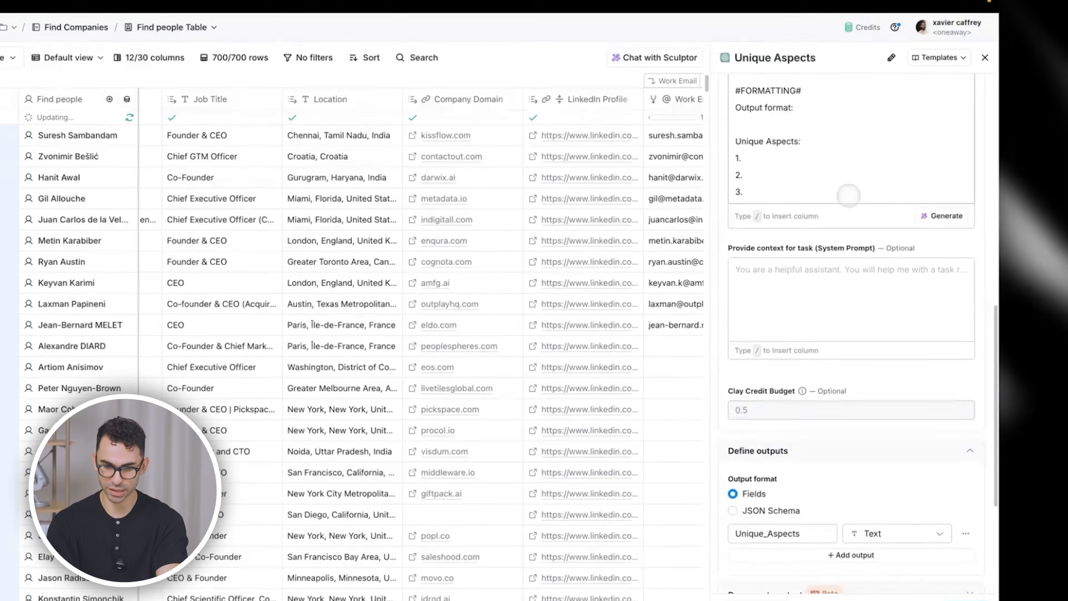
{"action": "scroll", "coordinate": [848, 196], "scroll_direction": "down", "scroll_amount": 3}
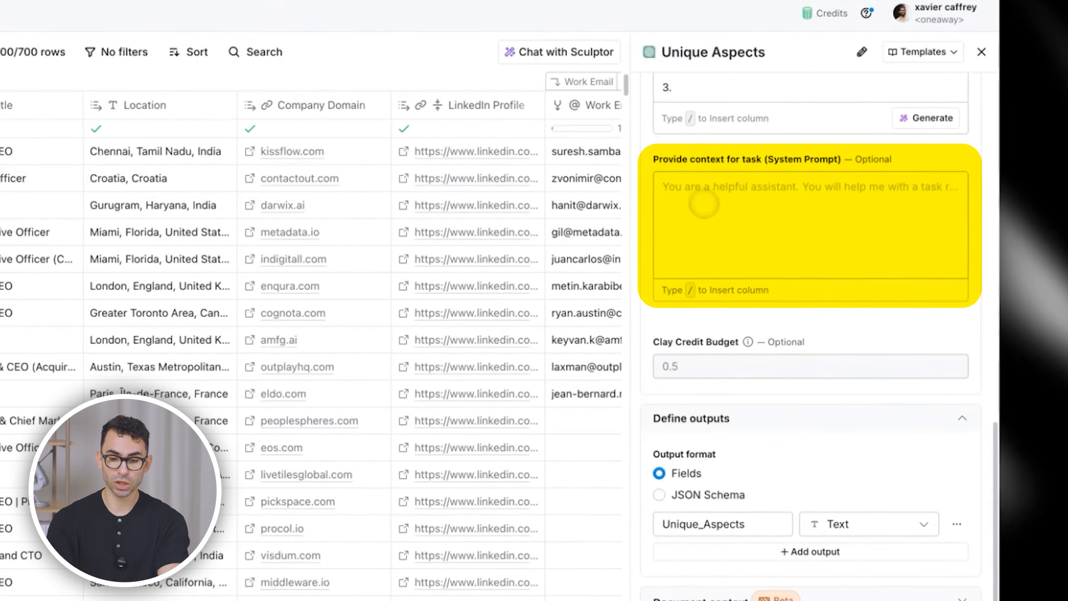
{"action": "left_click", "coordinate": [727, 195]}
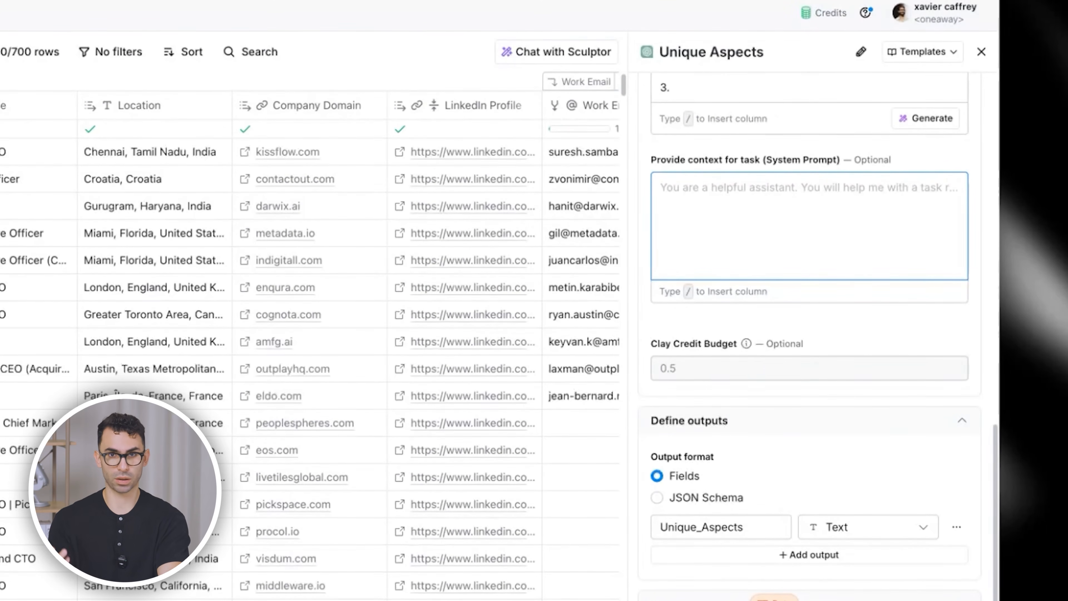
{"action": "scroll", "coordinate": [727, 329], "scroll_direction": "down", "scroll_amount": 1}
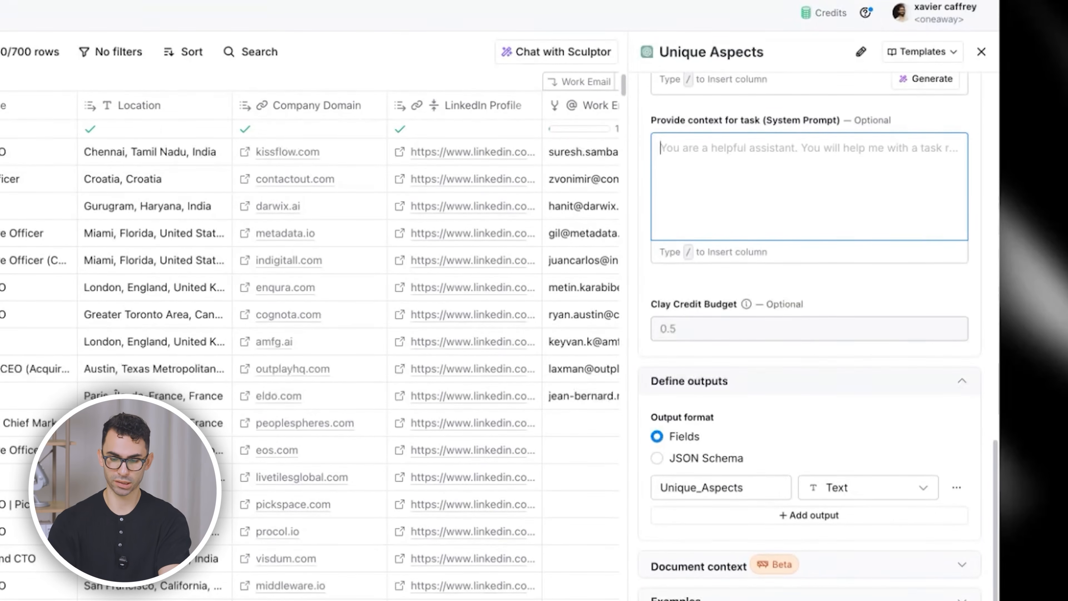
Step: Review the Document context, Examples and run settings of the Unique Aspects column, and close its configuration
{"action": "scroll", "coordinate": [790, 379], "scroll_direction": "down", "scroll_amount": 3}
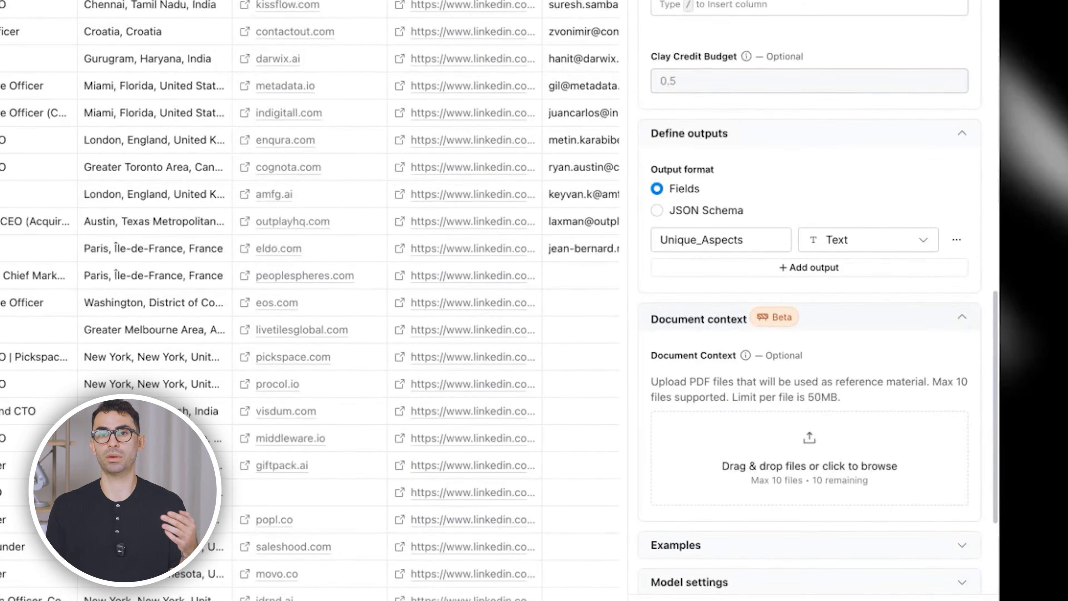
{"action": "scroll", "coordinate": [732, 358], "scroll_direction": "down", "scroll_amount": 5}
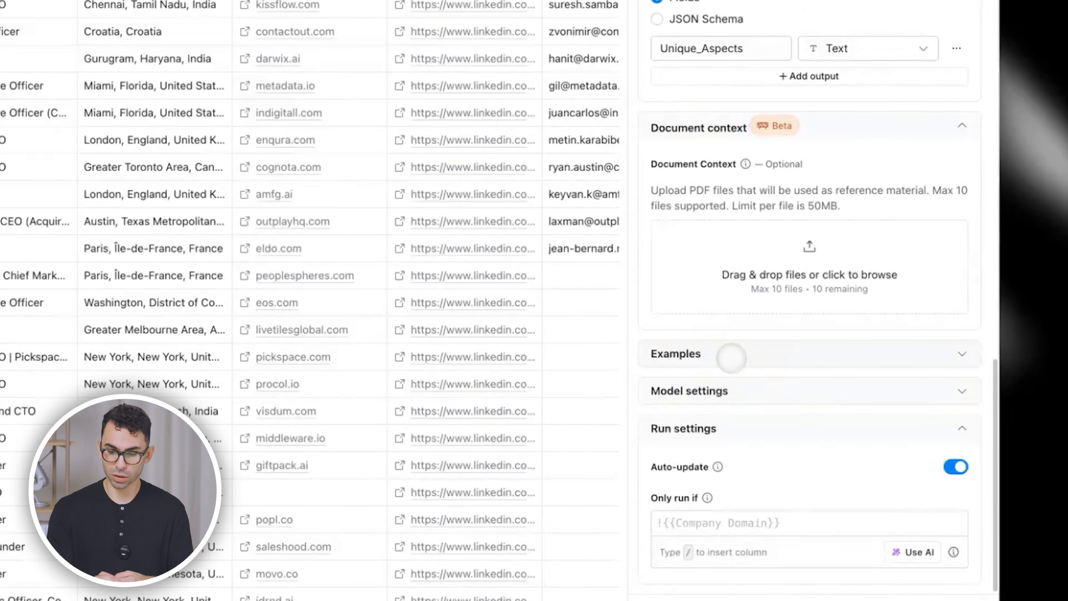
{"action": "left_click", "coordinate": [731, 358]}
{"action": "scroll", "coordinate": [840, 356], "scroll_direction": "down", "scroll_amount": 2}
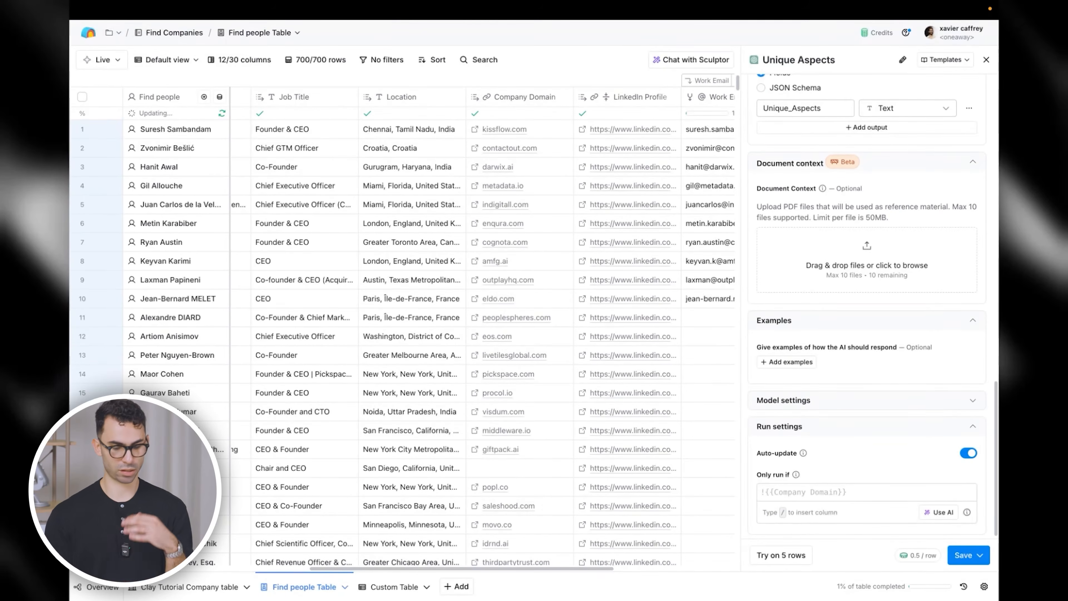
{"action": "left_click", "coordinate": [986, 59]}
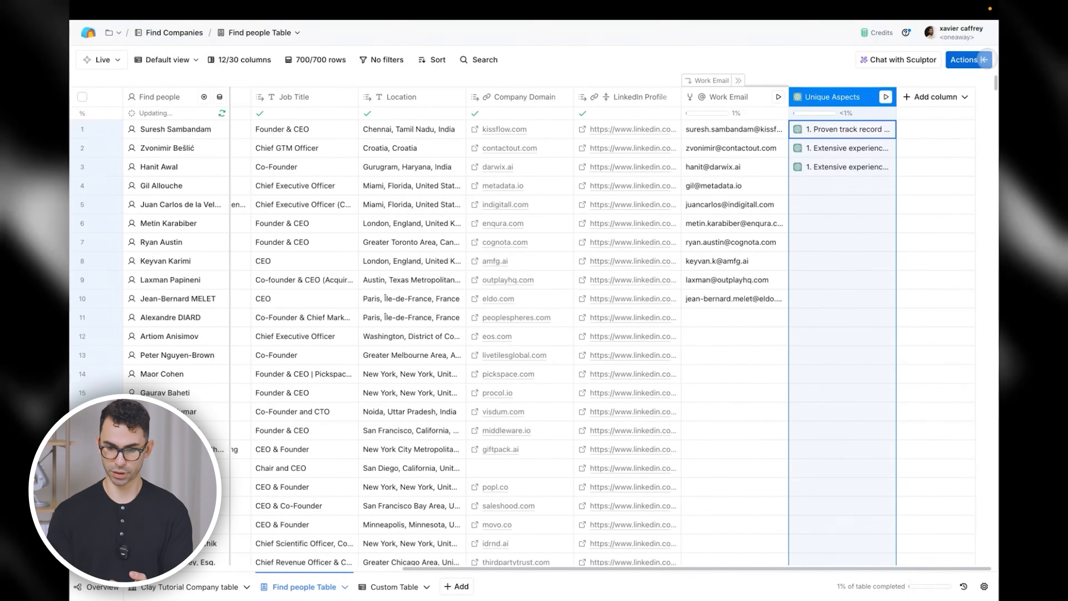
Step: Add the Unique_Aspects output from the first row's cell details as a new column
{"action": "left_click", "coordinate": [843, 131]}
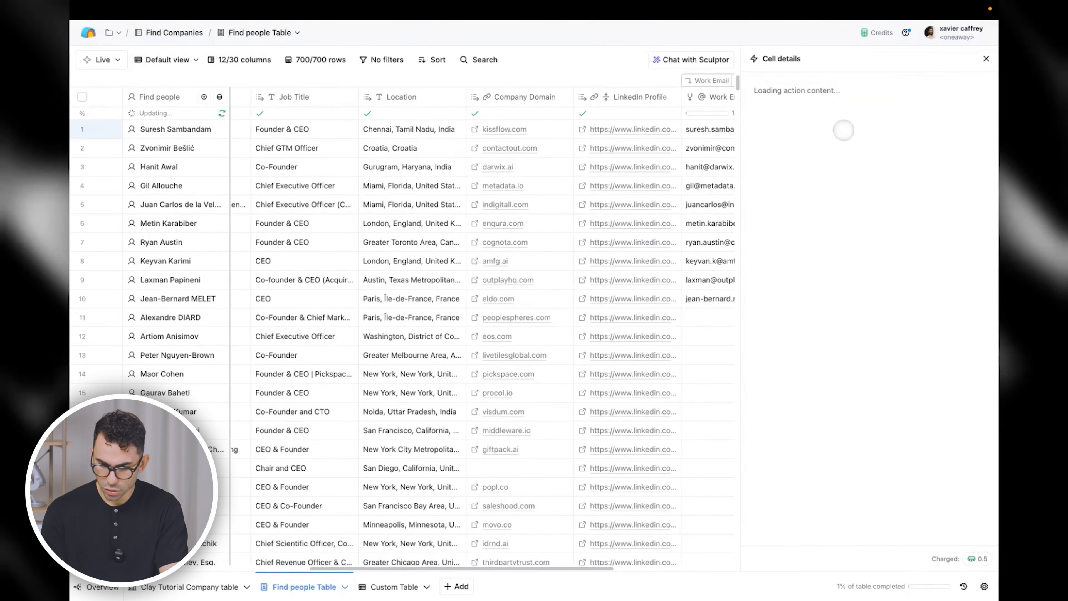
{"action": "left_click", "coordinate": [959, 112]}
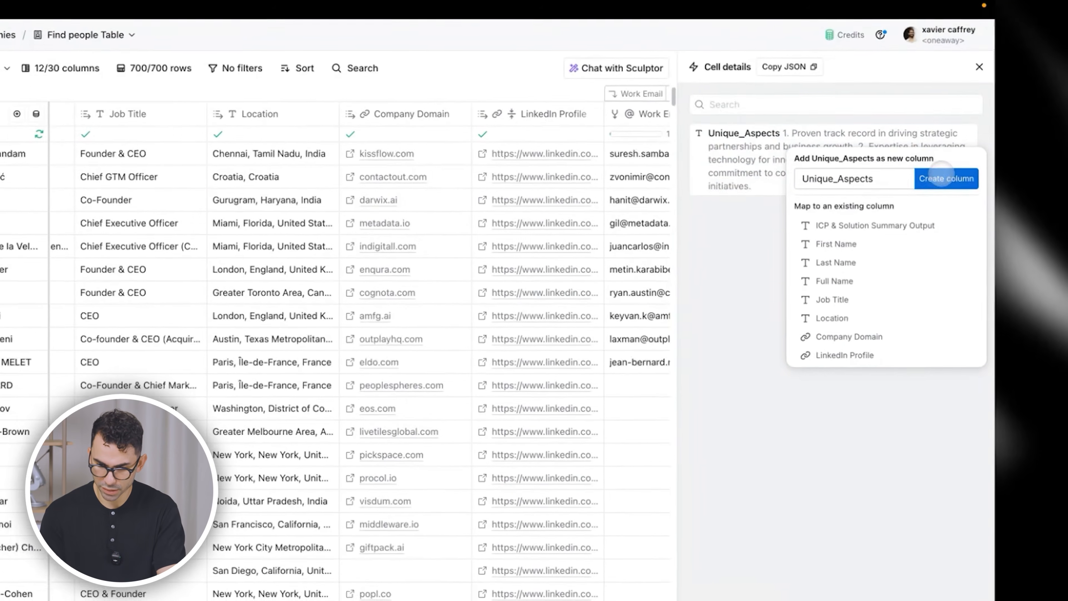
{"action": "left_click", "coordinate": [944, 176]}
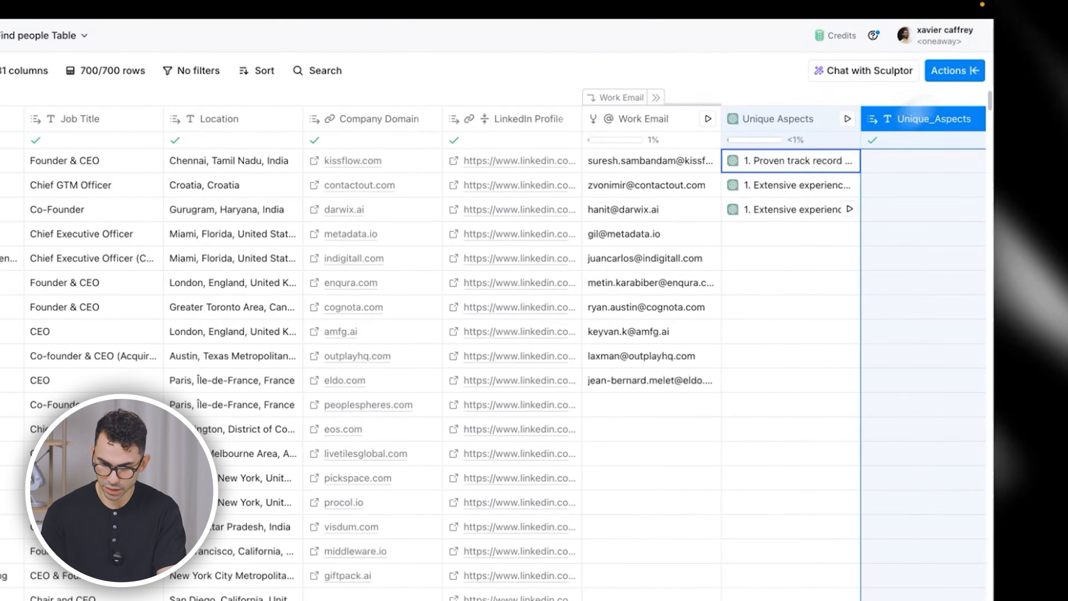
Step: Read the full Unique_Aspects text for the first two people in the new column
{"action": "scroll", "coordinate": [609, 316], "scroll_direction": "right", "scroll_amount": 3}
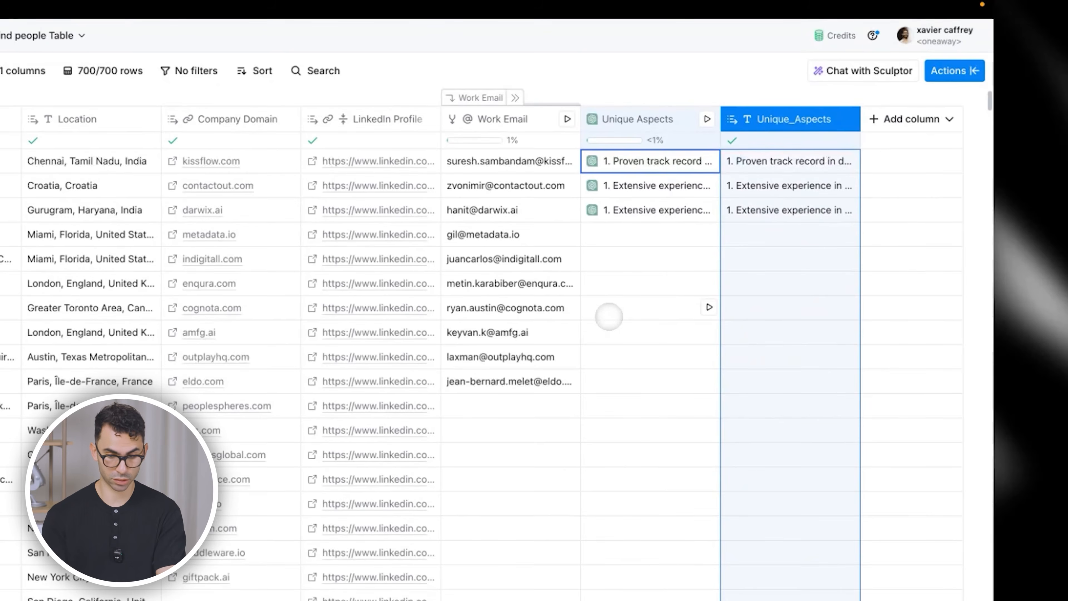
{"action": "double_click", "coordinate": [825, 161]}
{"action": "left_click", "coordinate": [905, 221]}
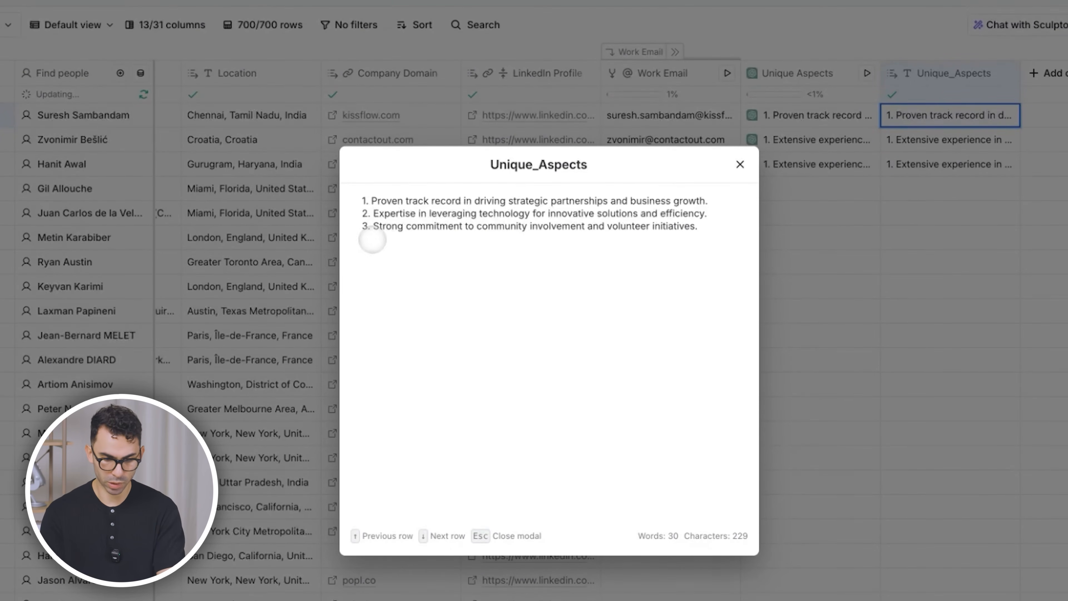
{"action": "left_click_drag", "start_coordinate": [699, 226], "coordinate": [459, 226]}
{"action": "key", "text": "Escape"}
{"action": "key", "text": "Escape"}
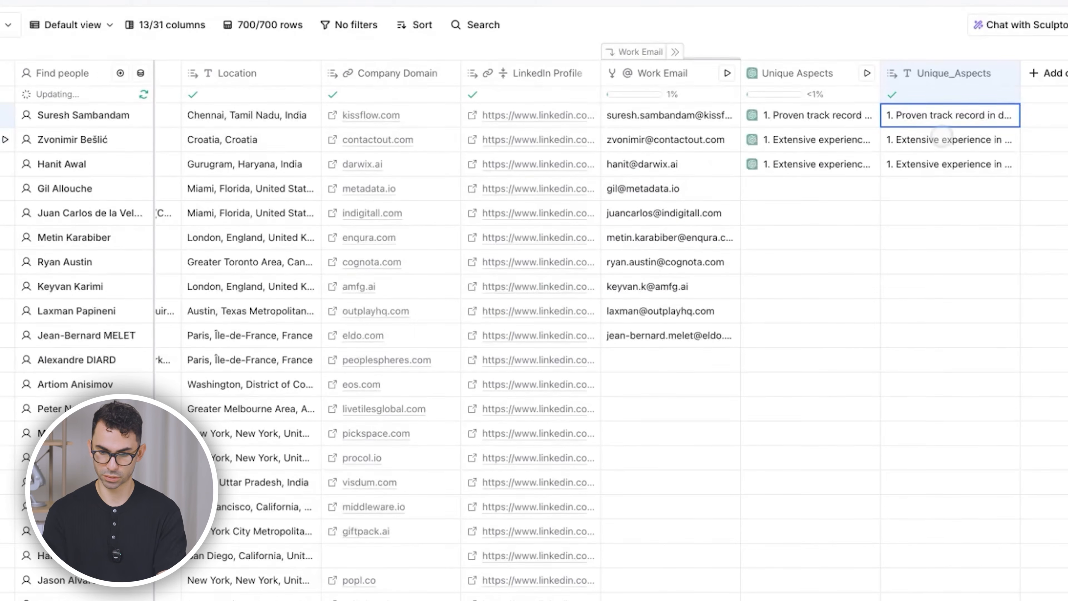
{"action": "double_click", "coordinate": [941, 141]}
{"action": "left_click", "coordinate": [1065, 200]}
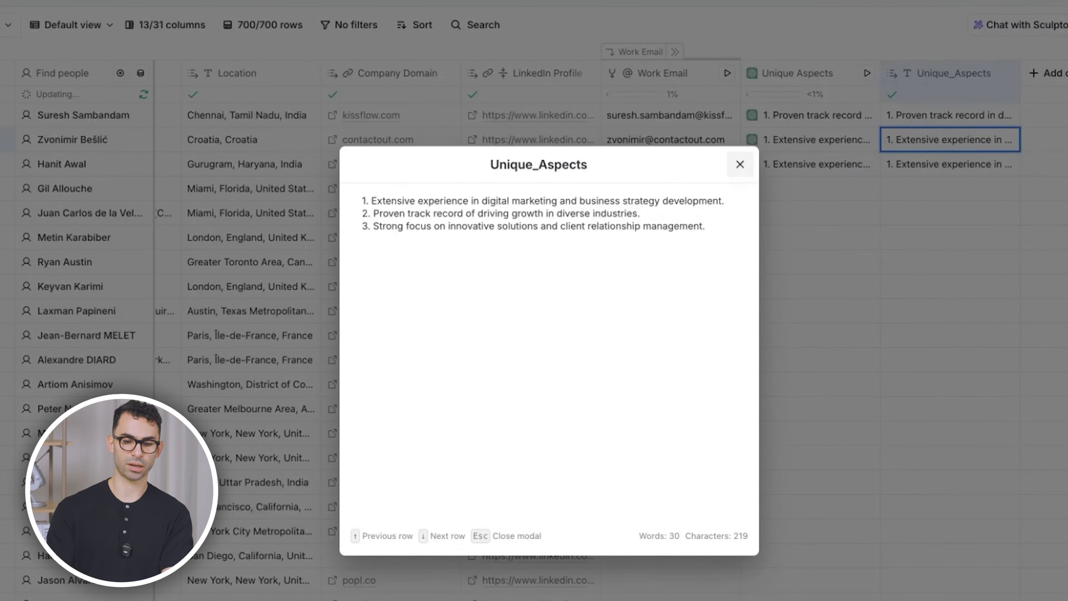
{"action": "left_click", "coordinate": [741, 164]}
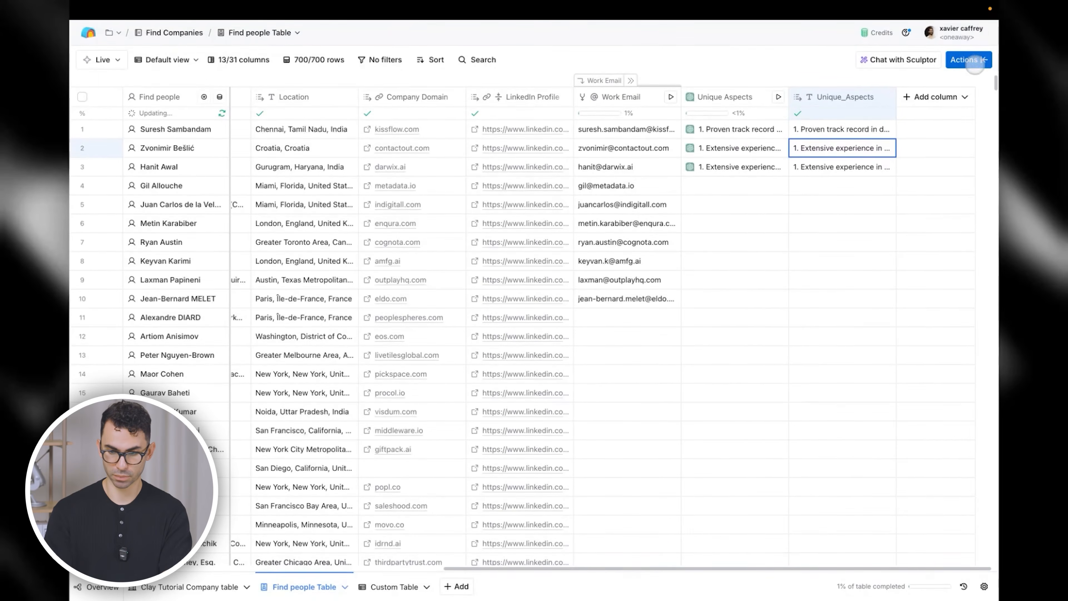
{"action": "left_click", "coordinate": [975, 63]}
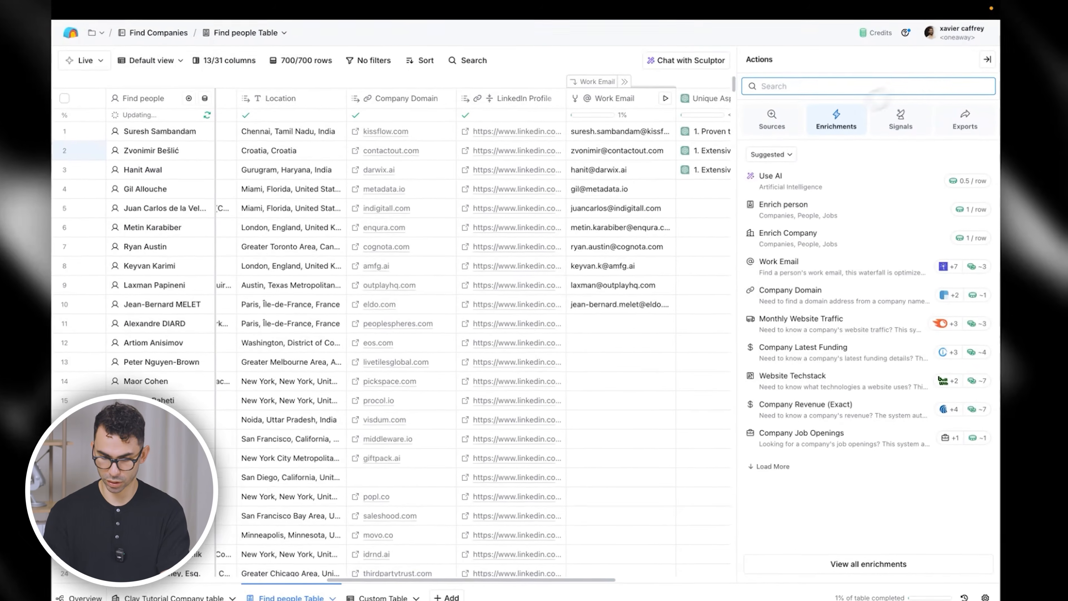
{"action": "left_click", "coordinate": [774, 175]}
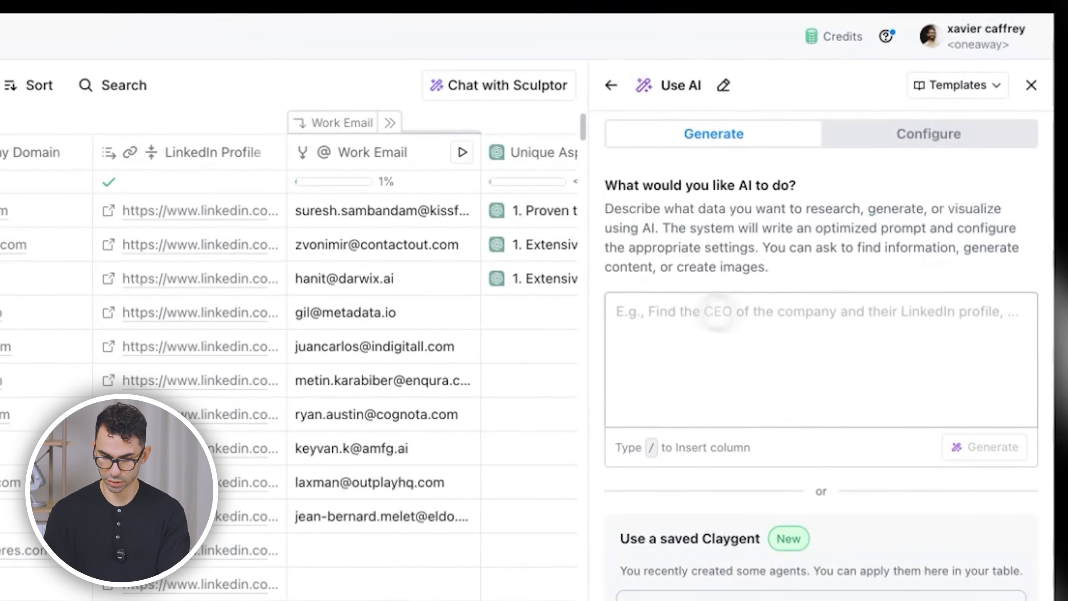
{"action": "left_click", "coordinate": [967, 91]}
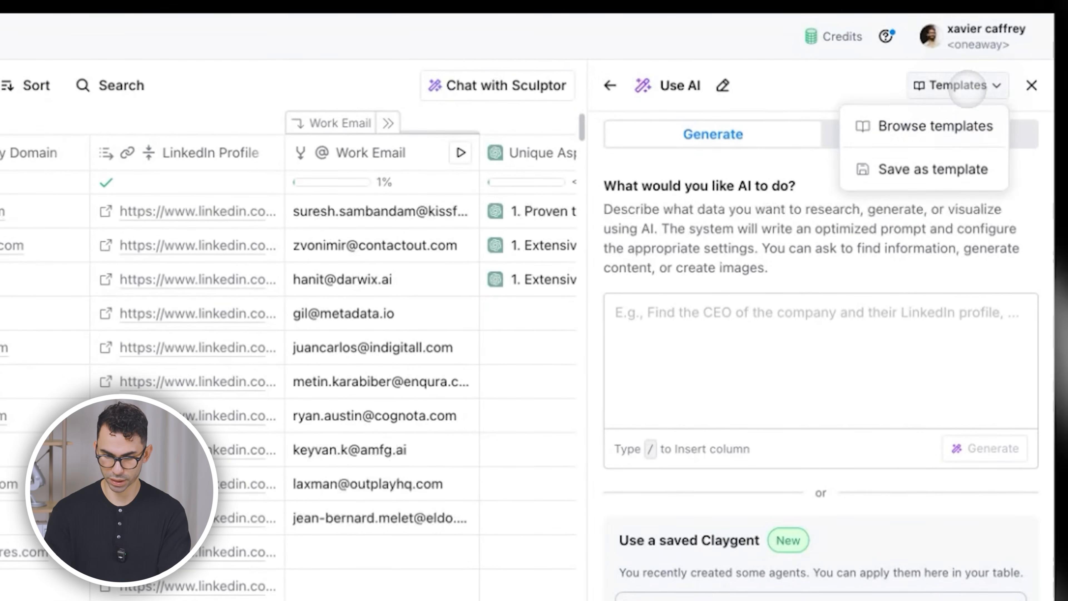
{"action": "left_click", "coordinate": [930, 126]}
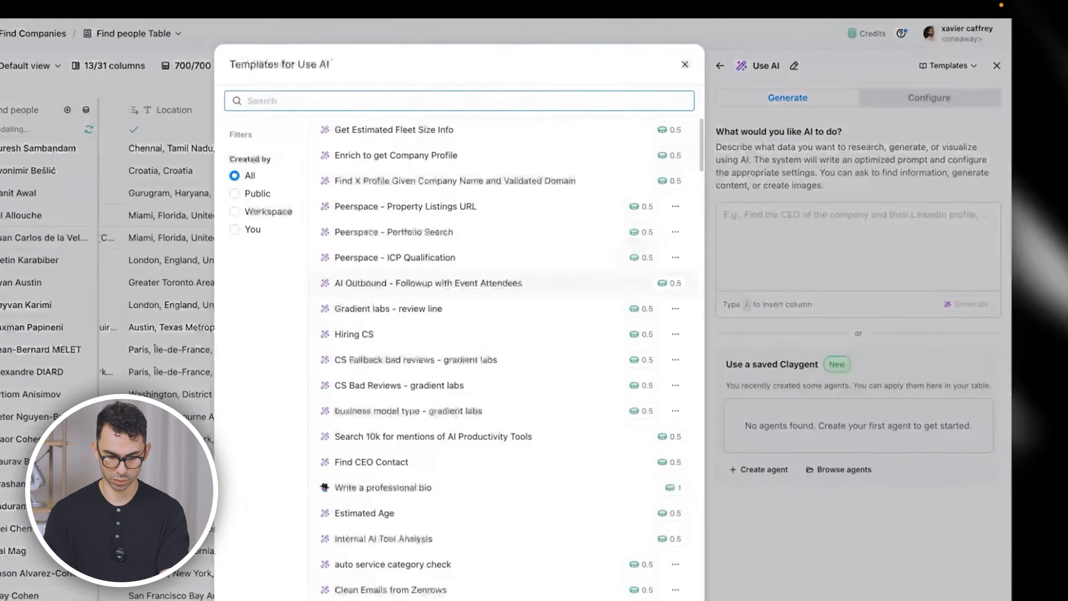
{"action": "type", "text": "email"}
{"action": "mouse_move", "coordinate": [567, 158]}
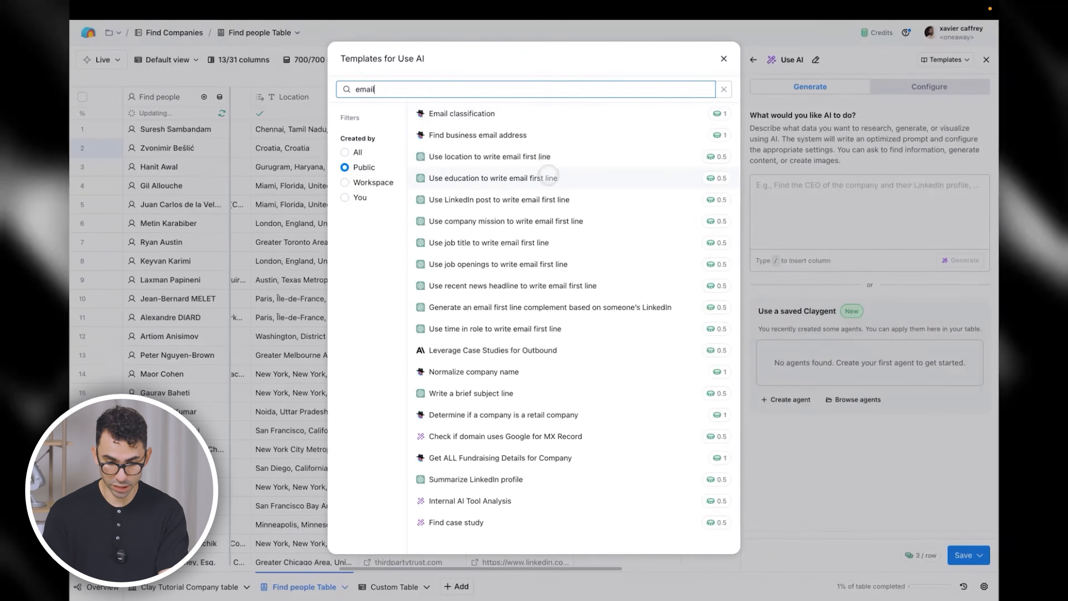
{"action": "mouse_move", "coordinate": [568, 179]}
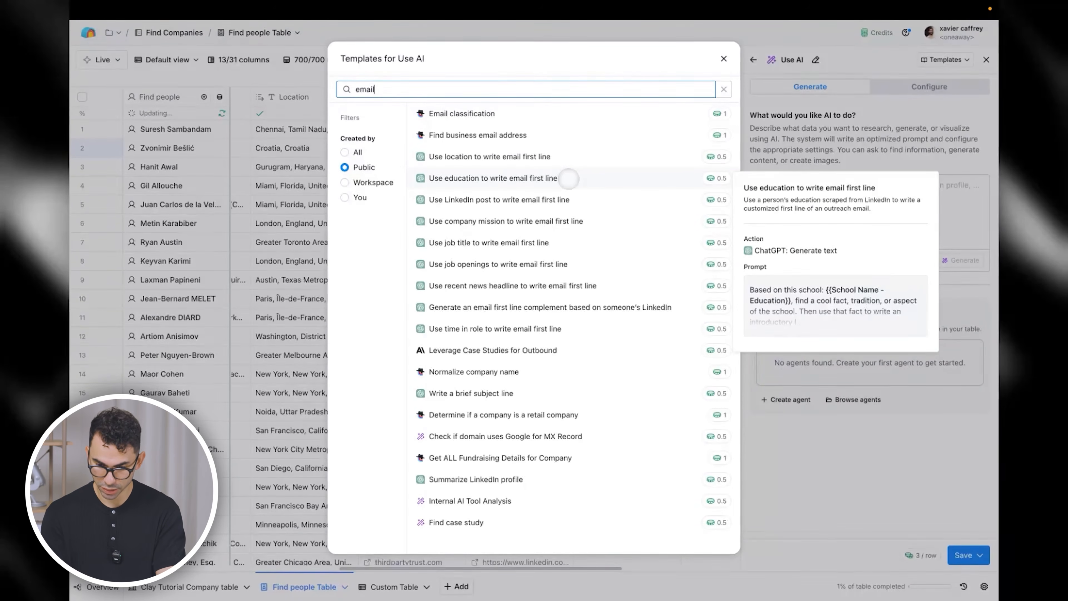
{"action": "left_click", "coordinate": [548, 179]}
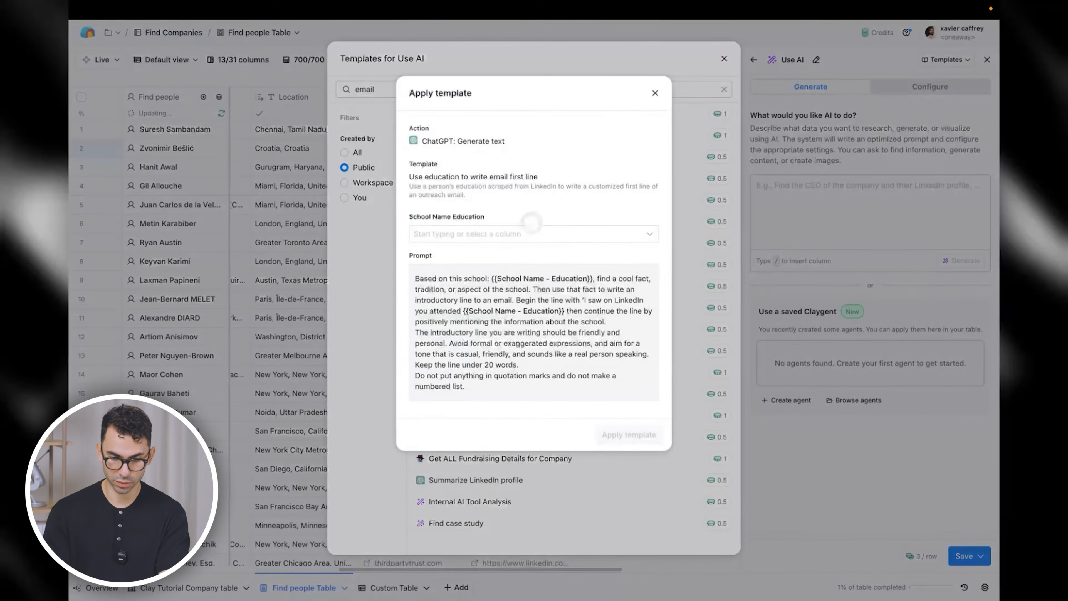
{"action": "left_click", "coordinate": [526, 239]}
{"action": "type", "text": "sch"}
{"action": "left_click", "coordinate": [537, 226]}
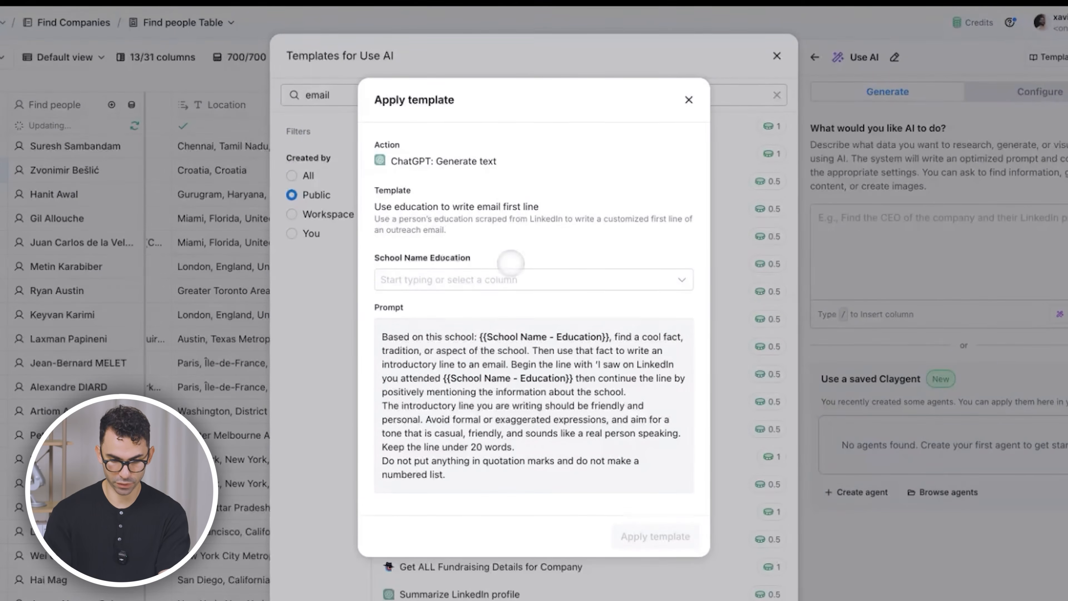
{"action": "left_click", "coordinate": [689, 99]}
{"action": "left_click", "coordinate": [776, 55]}
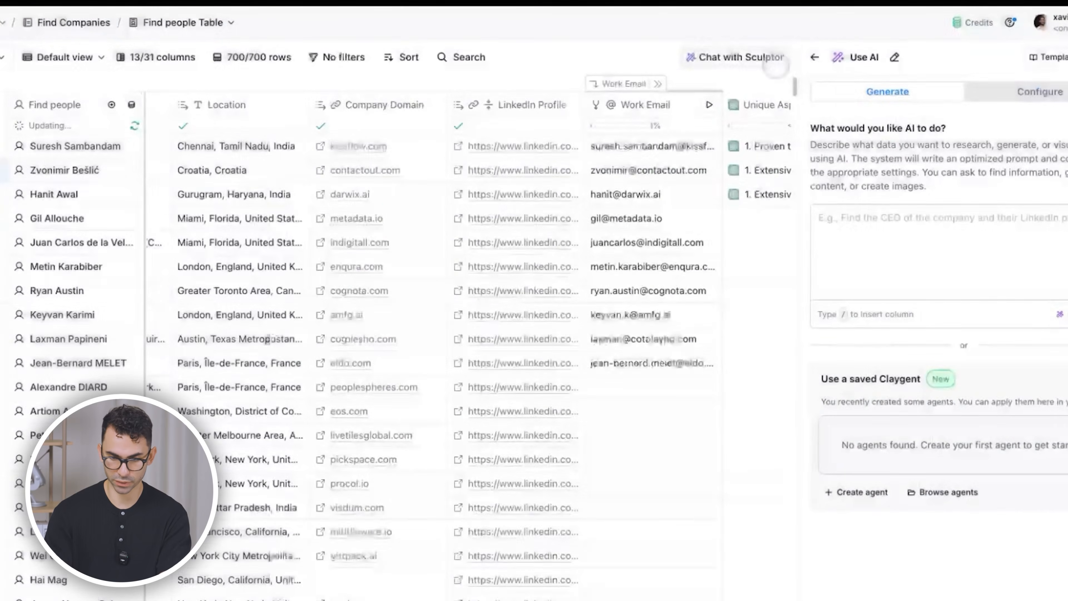
{"action": "left_click", "coordinate": [1040, 60]}
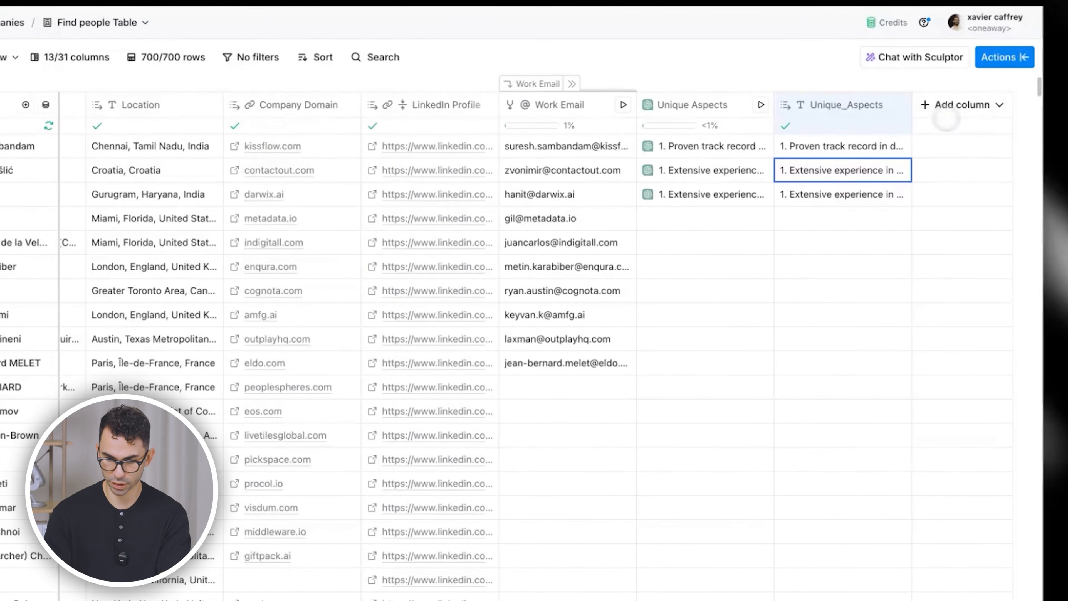
Step: Search the available enrichments for "linkedin" and open the Enrich person enrichment for a new column
{"action": "left_click", "coordinate": [952, 108]}
{"action": "left_click", "coordinate": [971, 136]}
{"action": "type", "text": "linkedin"}
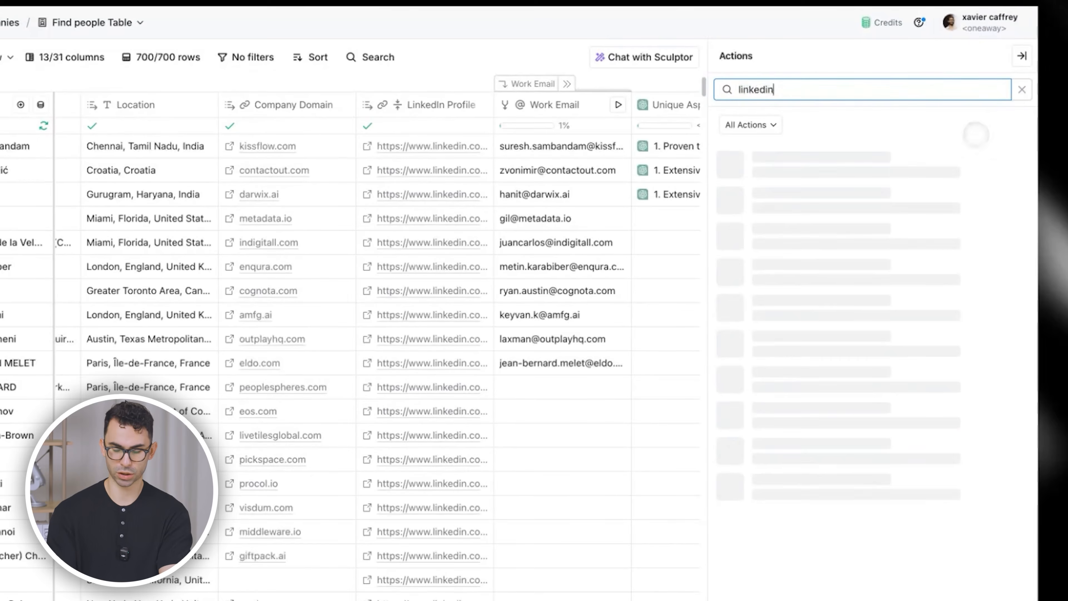
{"action": "left_click", "coordinate": [790, 307]}
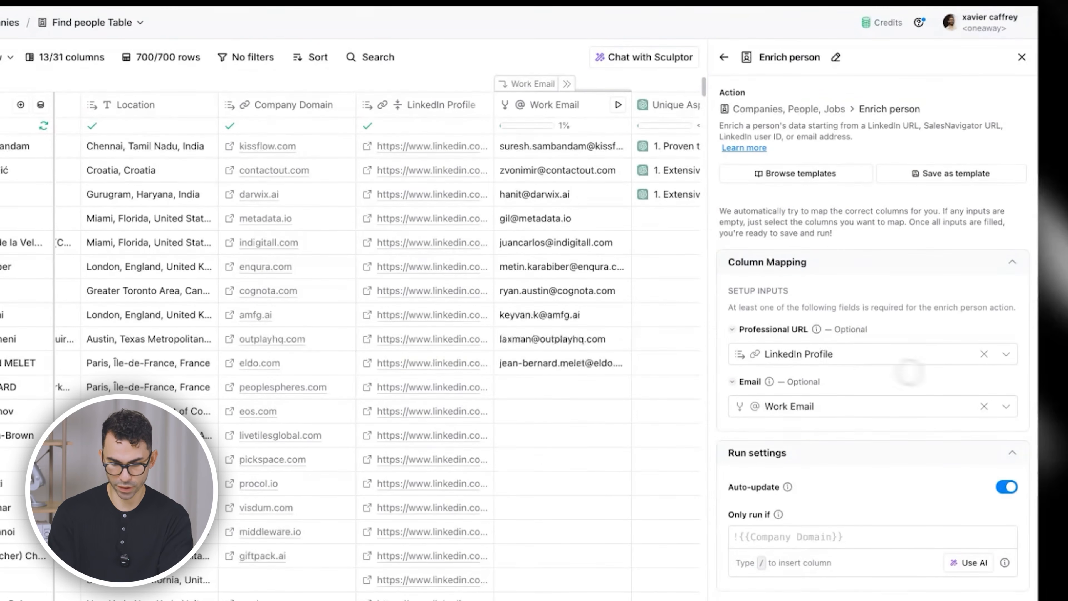
Step: Add the Education School Name field as an output column of Enrich person, and save the enrichment without running it
{"action": "scroll", "coordinate": [895, 311], "scroll_direction": "down", "scroll_amount": 10}
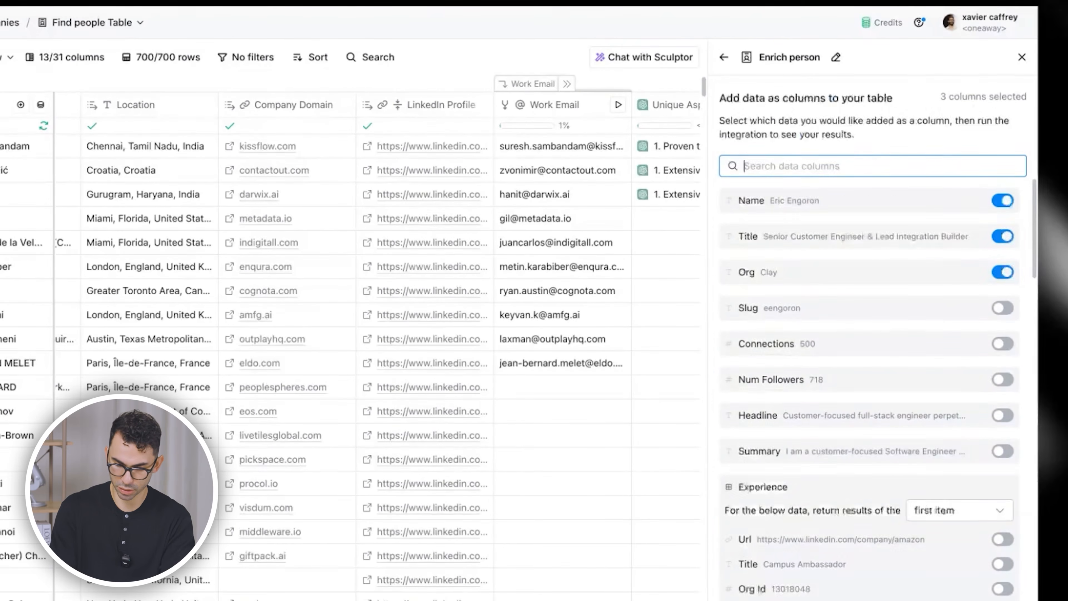
{"action": "type", "text": "school"}
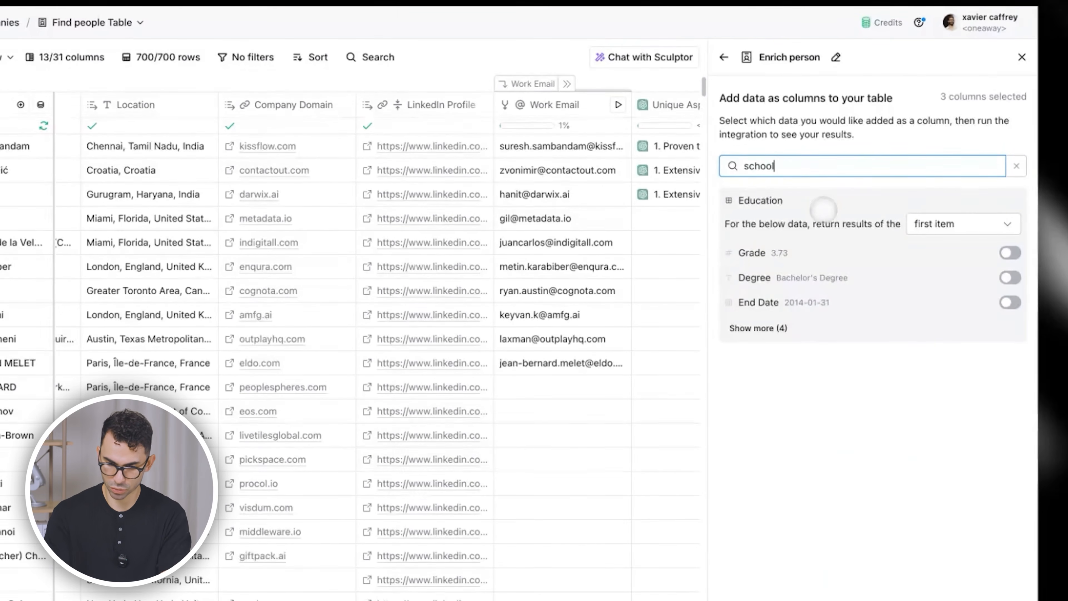
{"action": "left_click", "coordinate": [758, 327]}
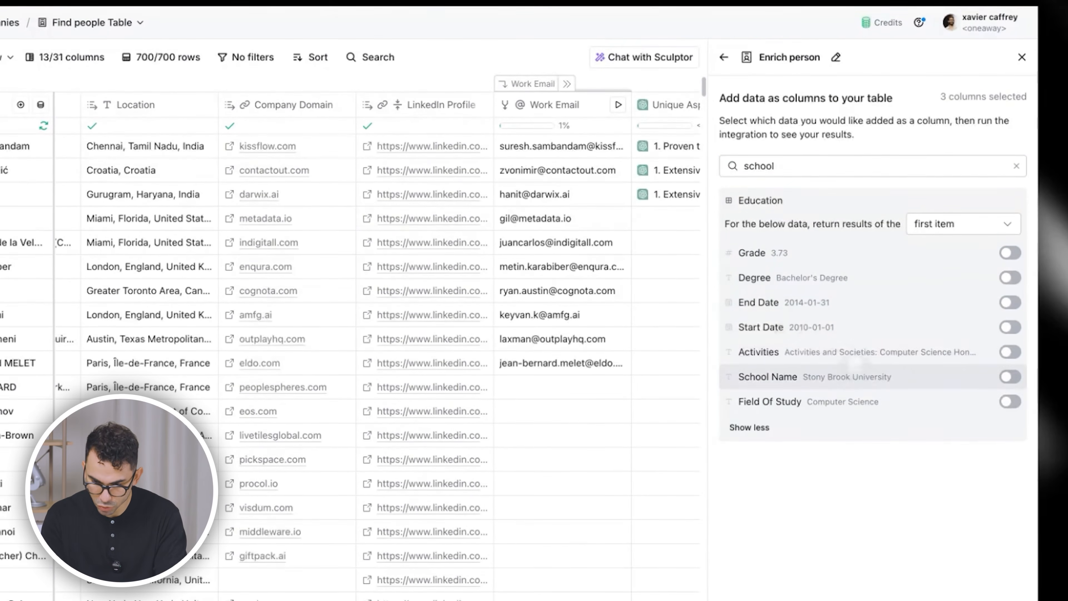
{"action": "left_click", "coordinate": [1007, 374]}
{"action": "left_click", "coordinate": [991, 600]}
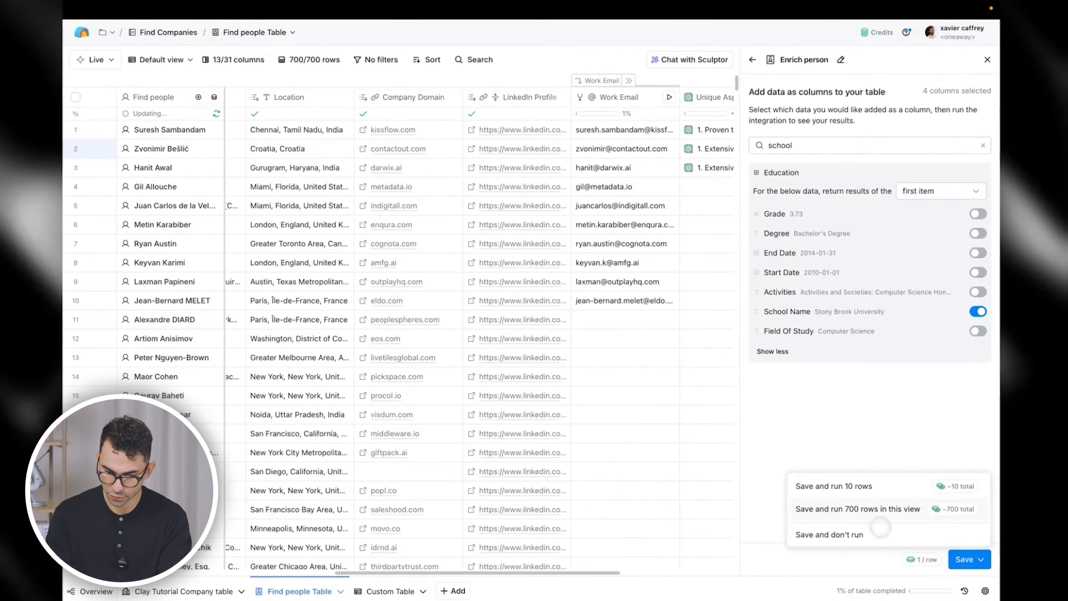
{"action": "left_click", "coordinate": [850, 600]}
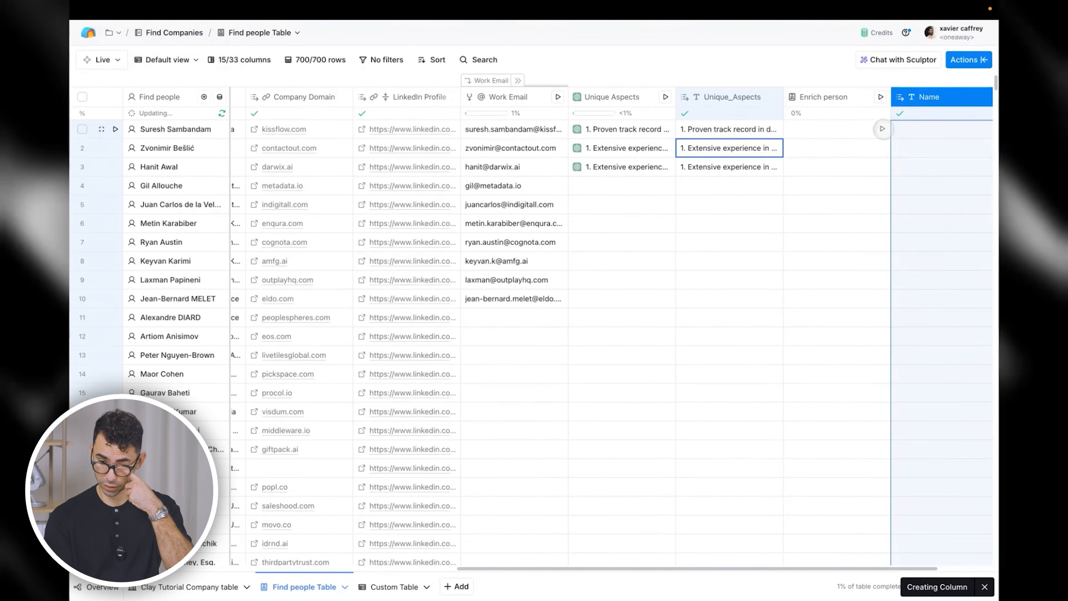
Step: Run the Enrich person enrichment for the first three people only
{"action": "left_click", "coordinate": [882, 129]}
{"action": "left_click", "coordinate": [773, 148]}
{"action": "left_click", "coordinate": [773, 167]}
{"action": "scroll", "coordinate": [651, 167], "scroll_direction": "right", "scroll_amount": 6}
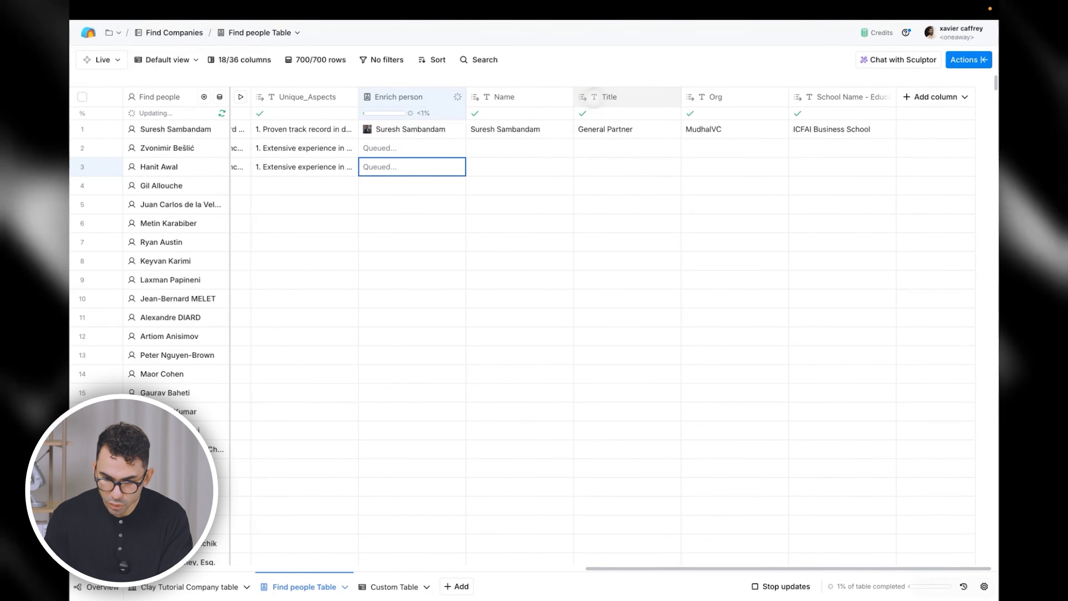
Step: Start a new Use AI column and search its public templates for "email"
{"action": "left_click", "coordinate": [969, 59]}
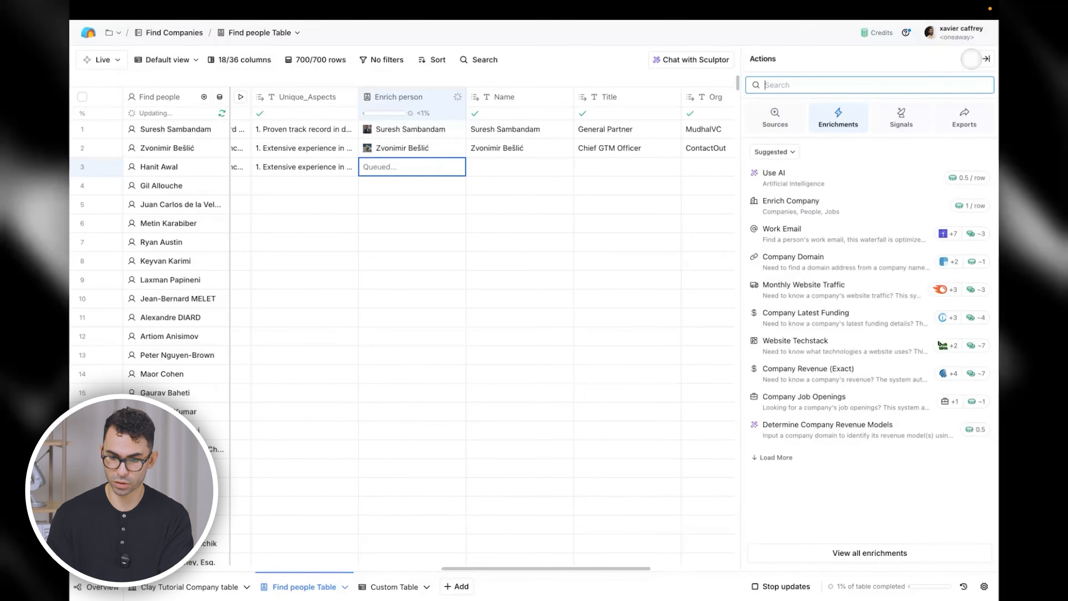
{"action": "left_click", "coordinate": [774, 173]}
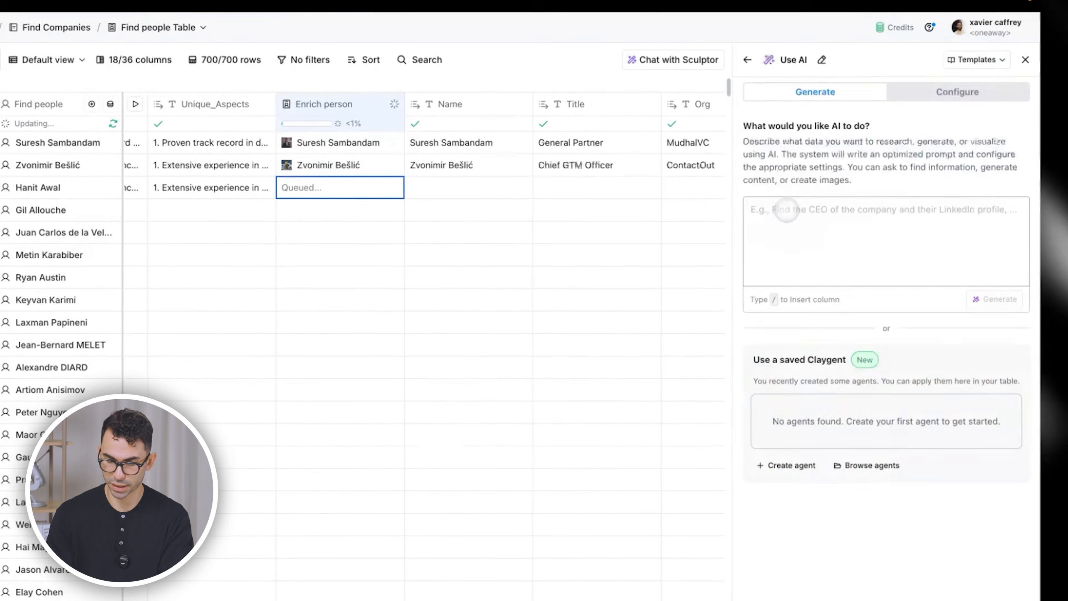
{"action": "left_click", "coordinate": [978, 59]}
{"action": "left_click", "coordinate": [966, 86]}
{"action": "type", "text": "email"}
{"action": "left_click", "coordinate": [256, 188]}
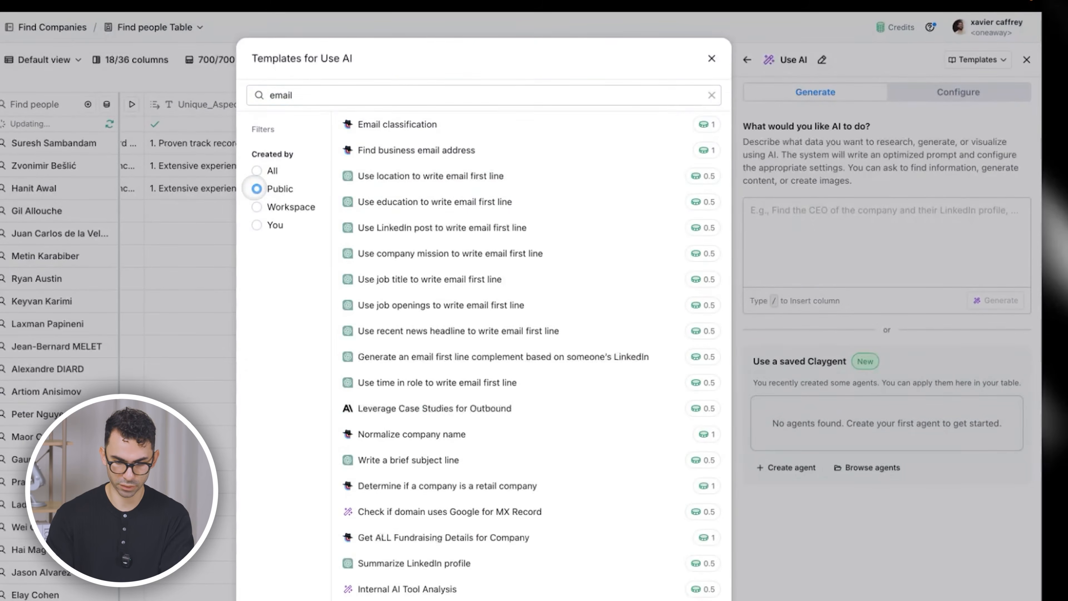
Step: Apply the "Use education to write email first line" template with School Name - Education as its school input
{"action": "left_click", "coordinate": [405, 198]}
{"action": "left_click", "coordinate": [400, 268]}
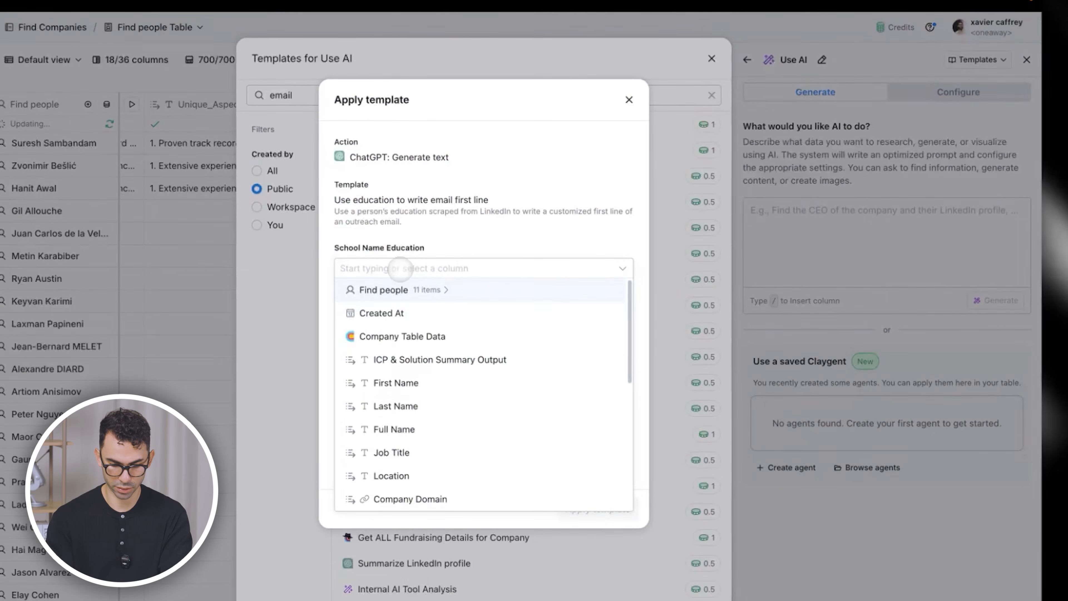
{"action": "type", "text": "school"}
{"action": "left_click", "coordinate": [375, 313]}
{"action": "left_click", "coordinate": [603, 509]}
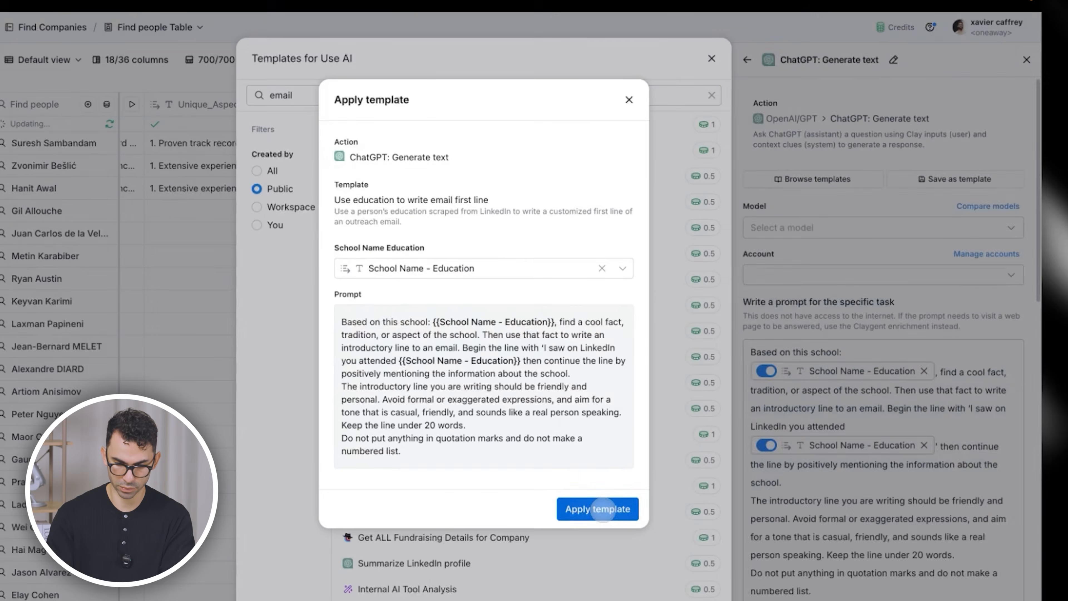
Step: Review the template's prompt and example responses, save the column without running it, and run it for the first three people
{"action": "scroll", "coordinate": [960, 429], "scroll_direction": "down", "scroll_amount": 10}
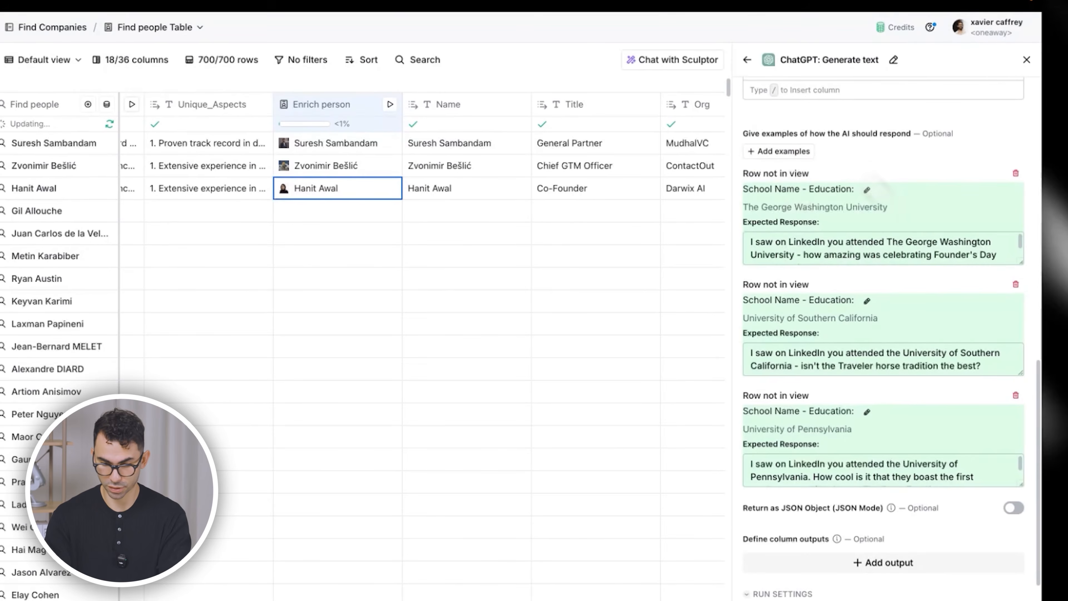
{"action": "scroll", "coordinate": [881, 307], "scroll_direction": "down", "scroll_amount": 3}
{"action": "scroll", "coordinate": [880, 305], "scroll_direction": "up", "scroll_amount": 15}
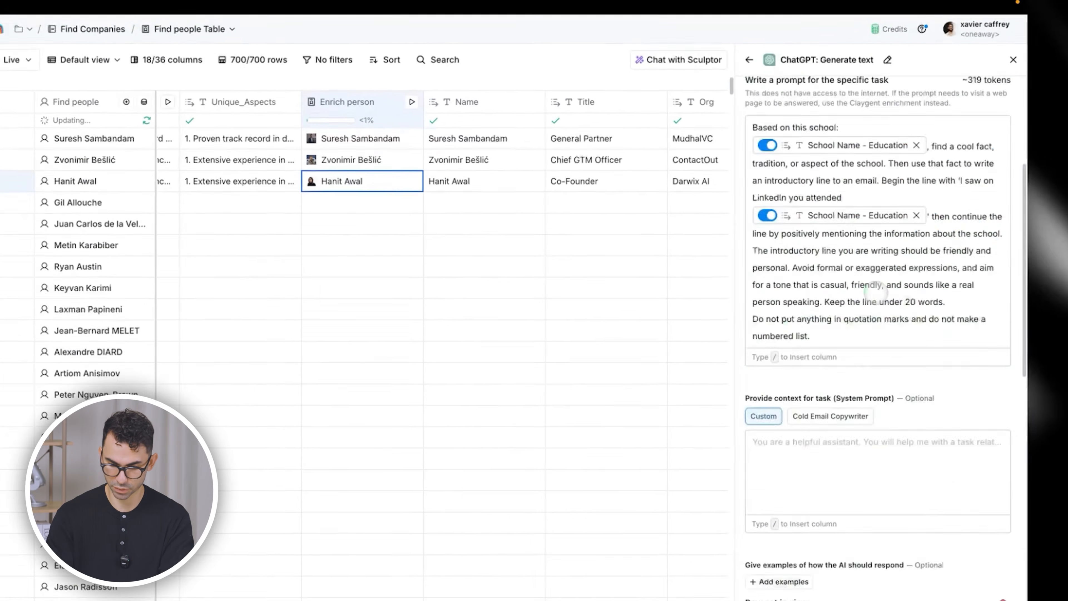
{"action": "left_click", "coordinate": [967, 558]}
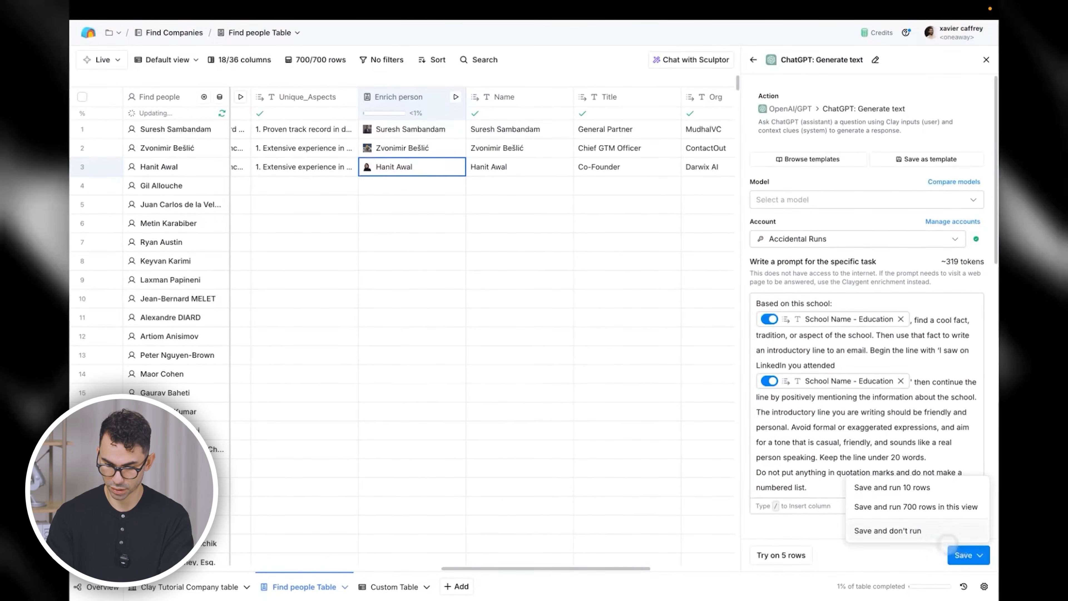
{"action": "left_click", "coordinate": [913, 530]}
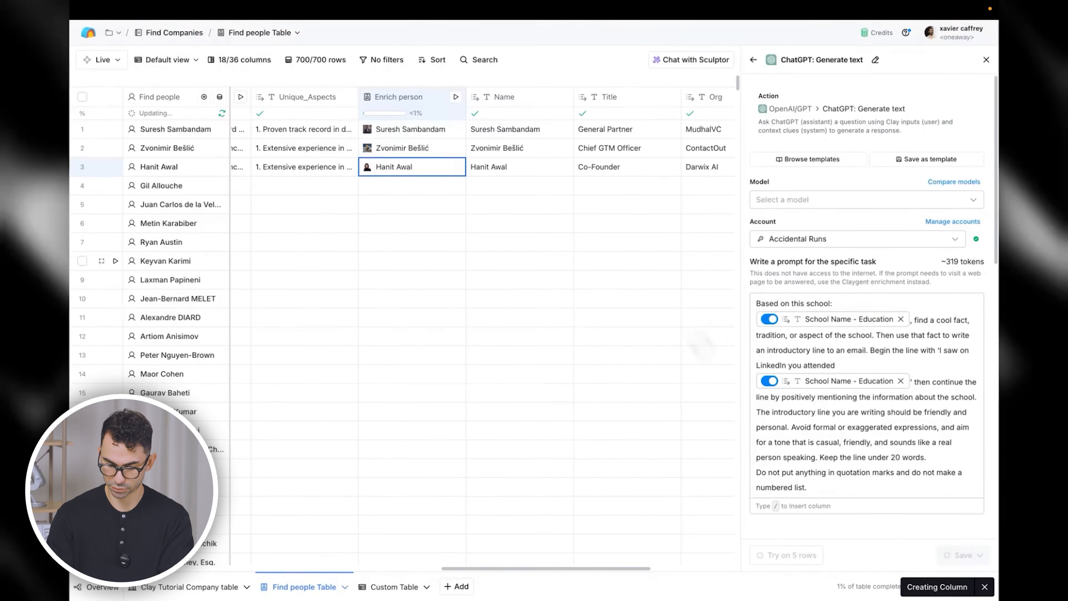
{"action": "left_click", "coordinate": [780, 167]}
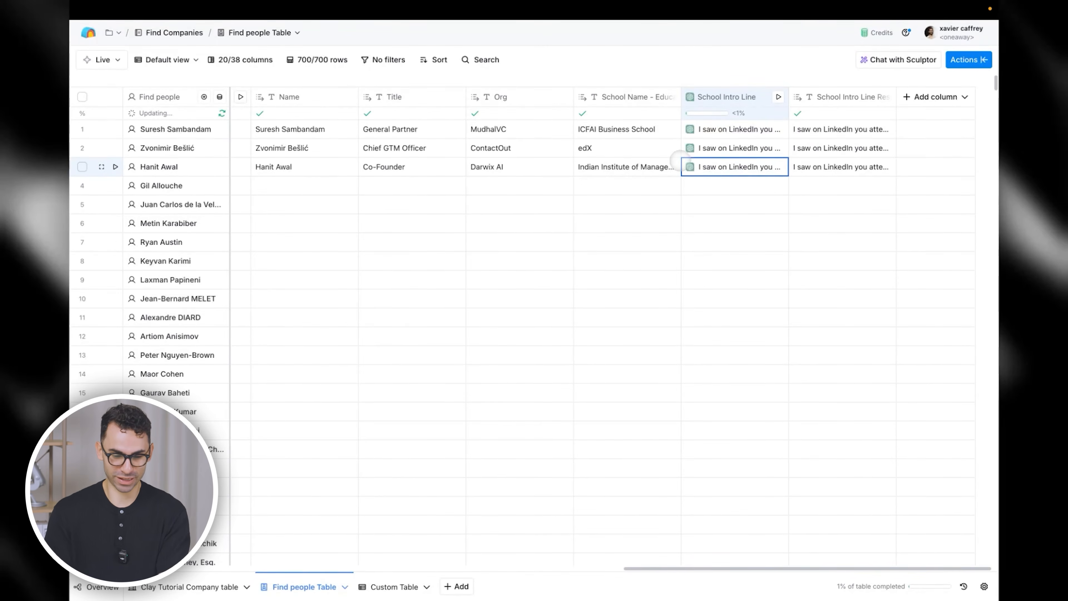
Step: Read the full School Intro Line Response text for the first two people
{"action": "left_click", "coordinate": [829, 126]}
{"action": "double_click", "coordinate": [828, 126]}
{"action": "left_click", "coordinate": [932, 174]}
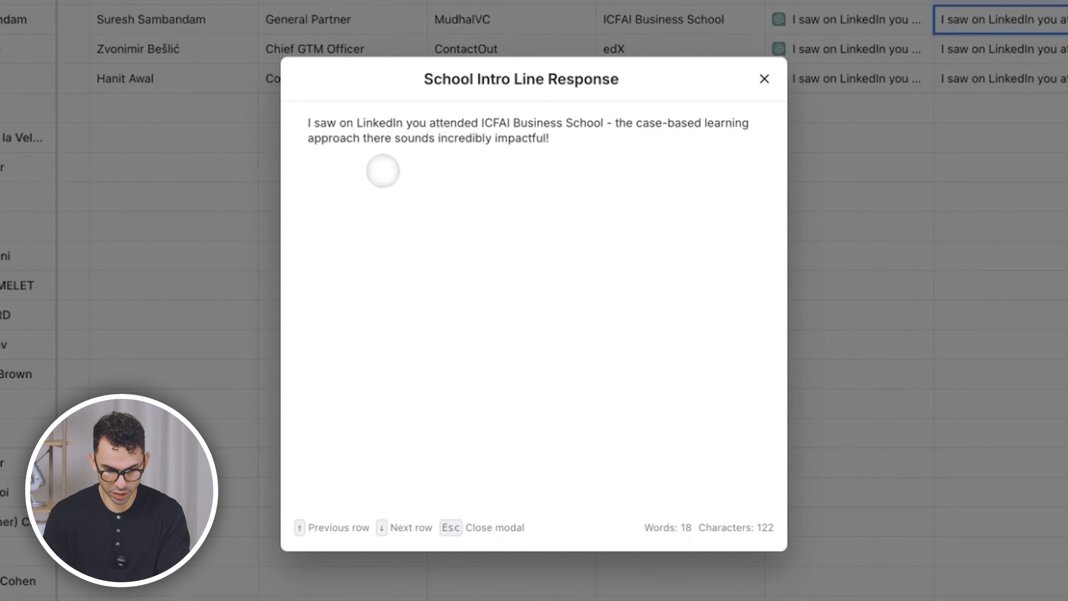
{"action": "left_click", "coordinate": [764, 79]}
{"action": "left_click", "coordinate": [1017, 55]}
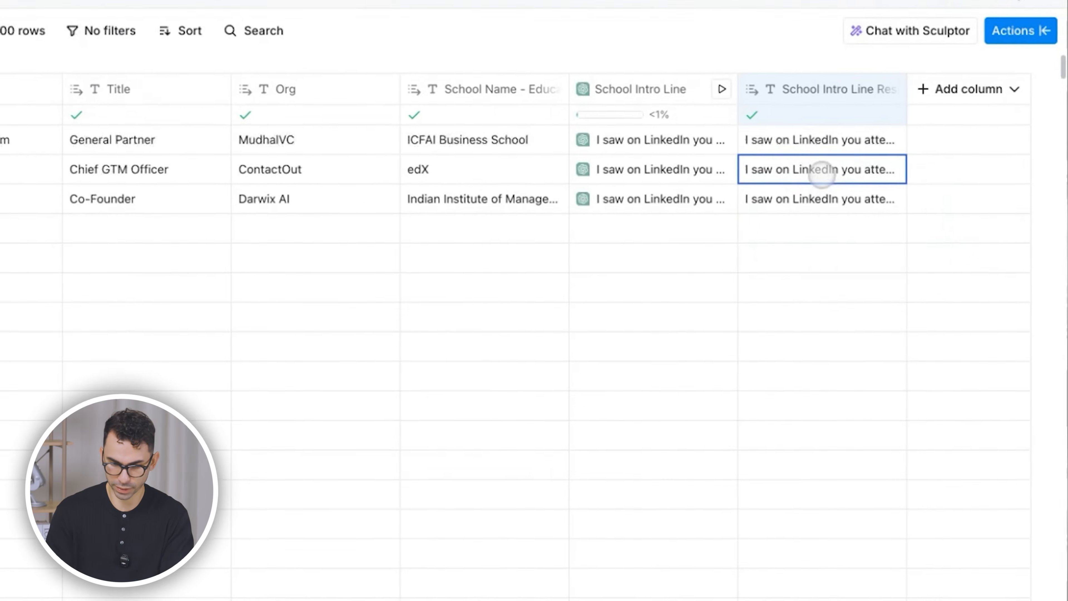
{"action": "left_click", "coordinate": [822, 175]}
{"action": "left_click", "coordinate": [956, 243]}
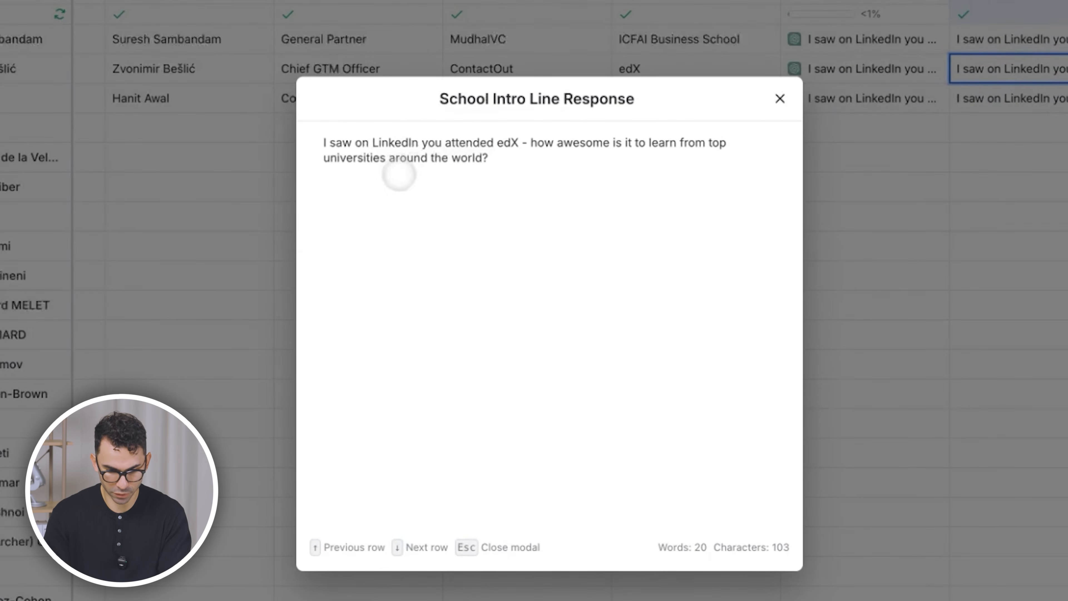
{"action": "left_click", "coordinate": [780, 99]}
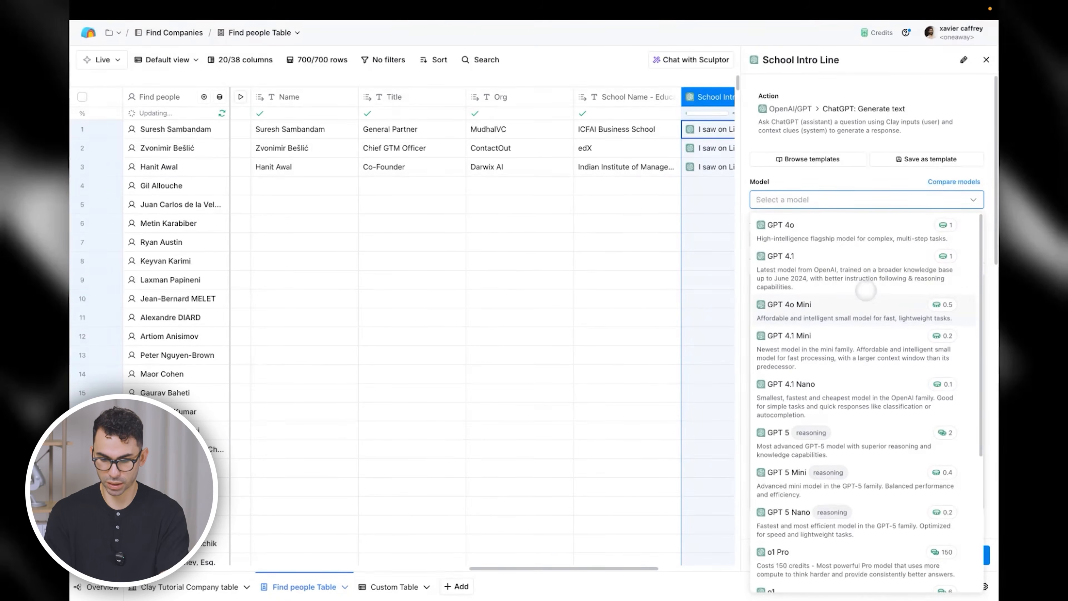
Step: Set the School Intro Line column's model to OpenAI o3
{"action": "scroll", "coordinate": [869, 295], "scroll_direction": "down", "scroll_amount": 5}
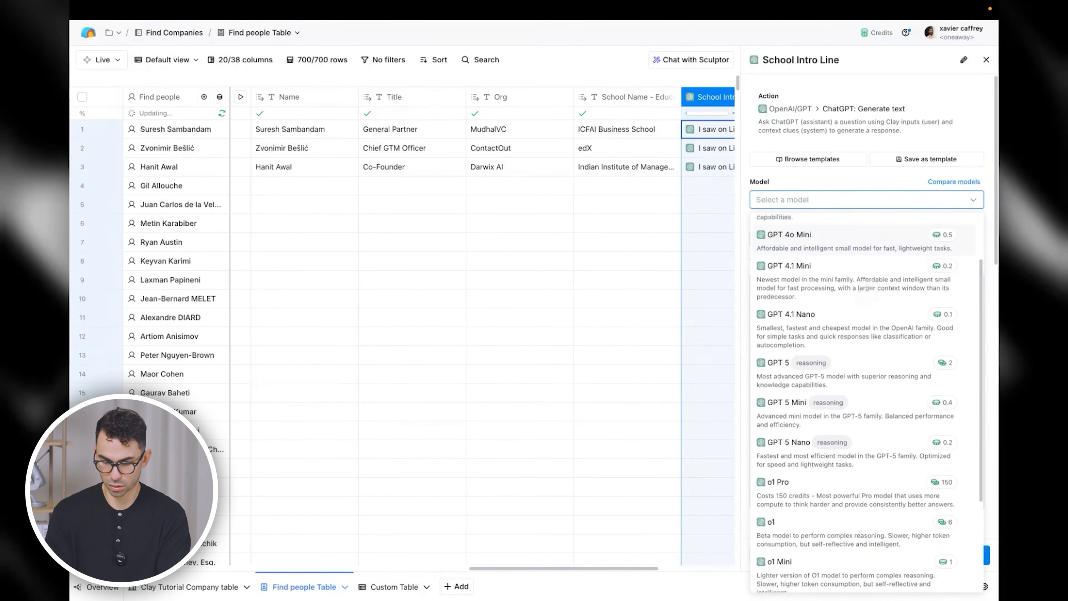
{"action": "scroll", "coordinate": [868, 295], "scroll_direction": "down", "scroll_amount": 1}
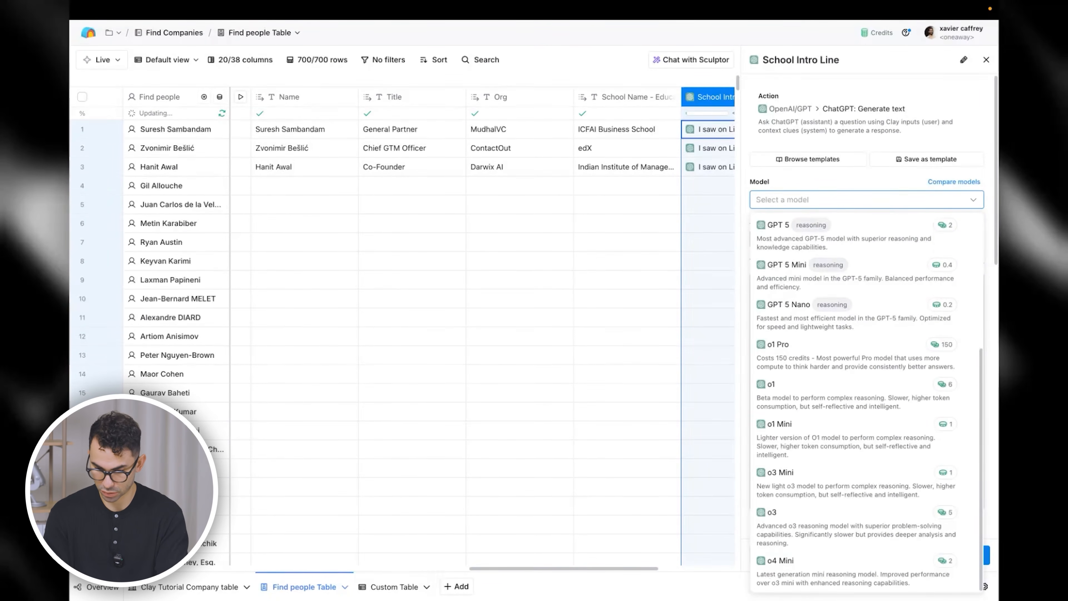
{"action": "left_click", "coordinate": [825, 527]}
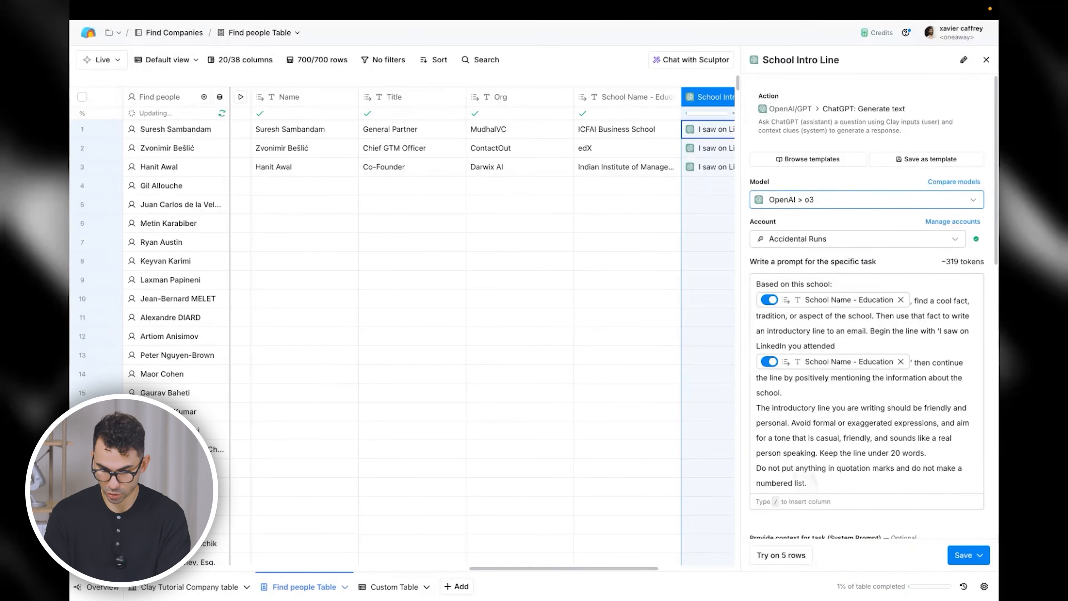
Step: Save the School Intro Line column's o3 model change without running it, and rerun the column for the first three people
{"action": "left_click", "coordinate": [965, 555]}
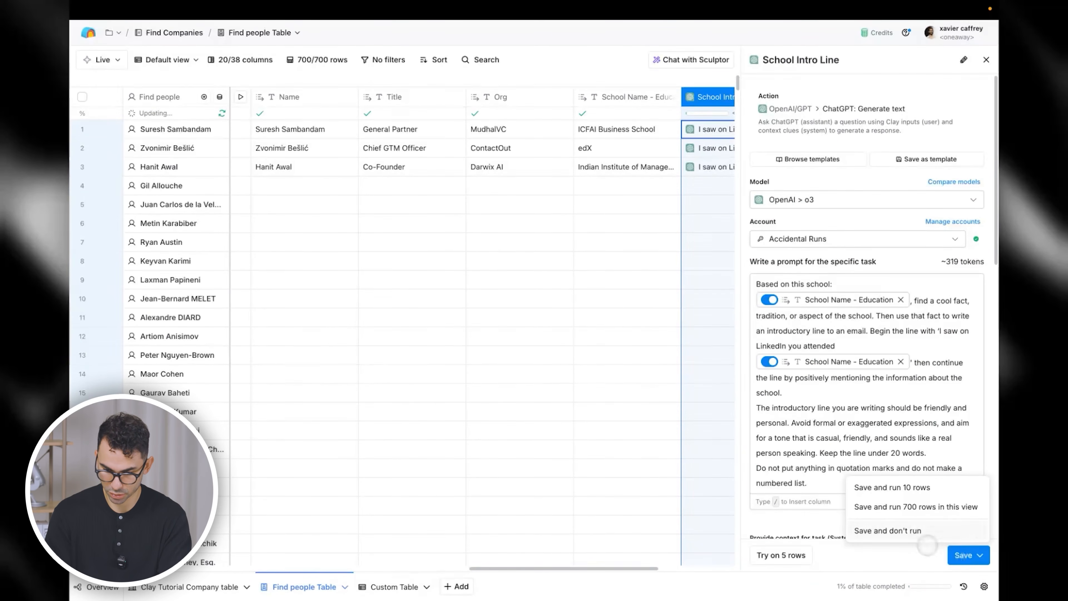
{"action": "left_click", "coordinate": [915, 536]}
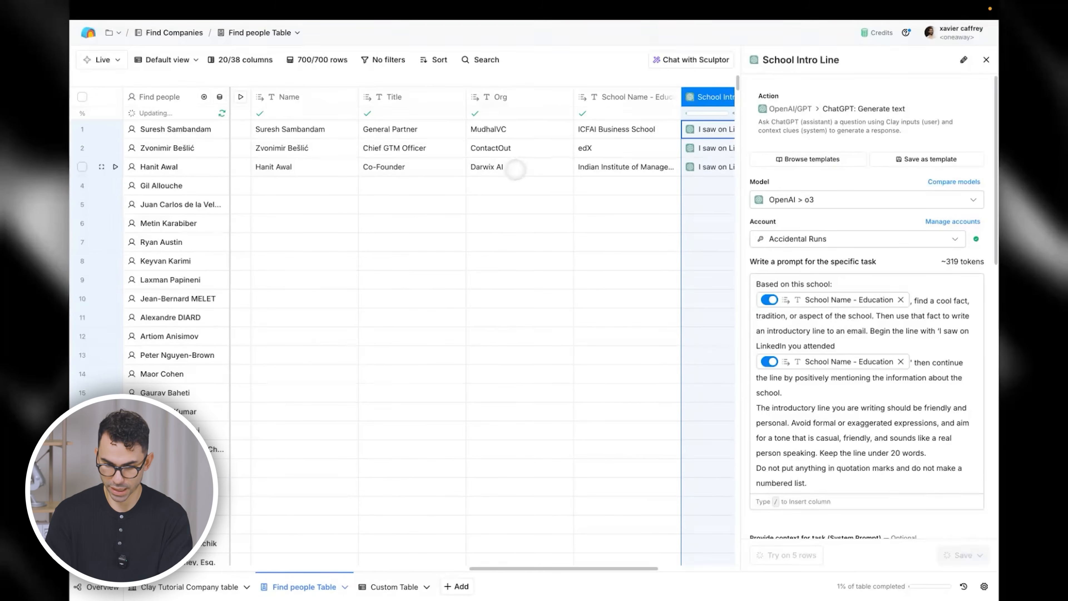
{"action": "left_click", "coordinate": [780, 129]}
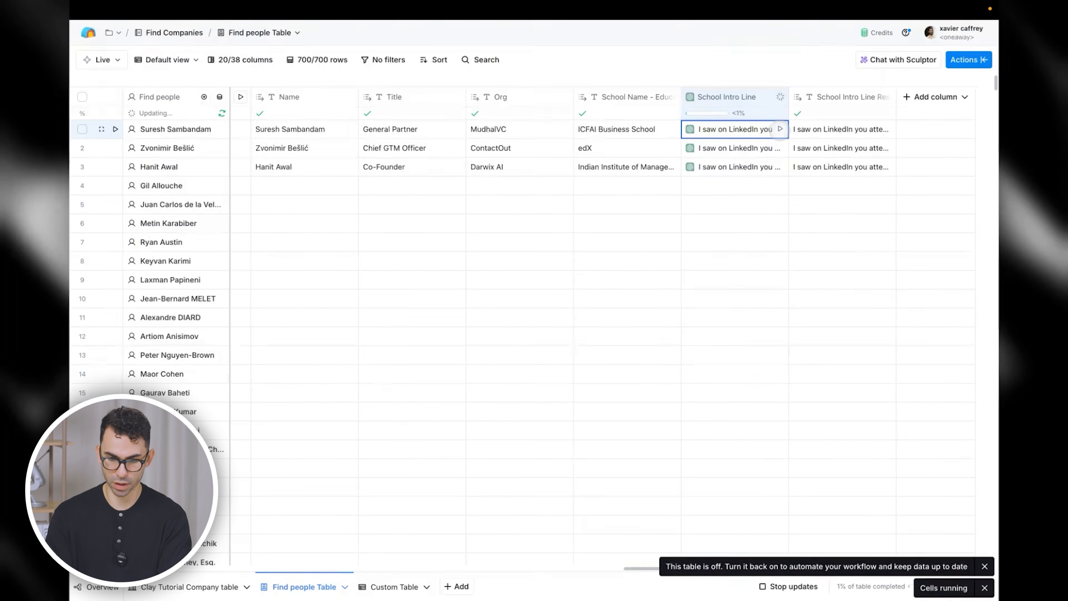
Step: Widen the School Intro Line Response column and read the full responses for the second and third people
{"action": "left_click_drag", "start_coordinate": [896, 97], "coordinate": [939, 98]}
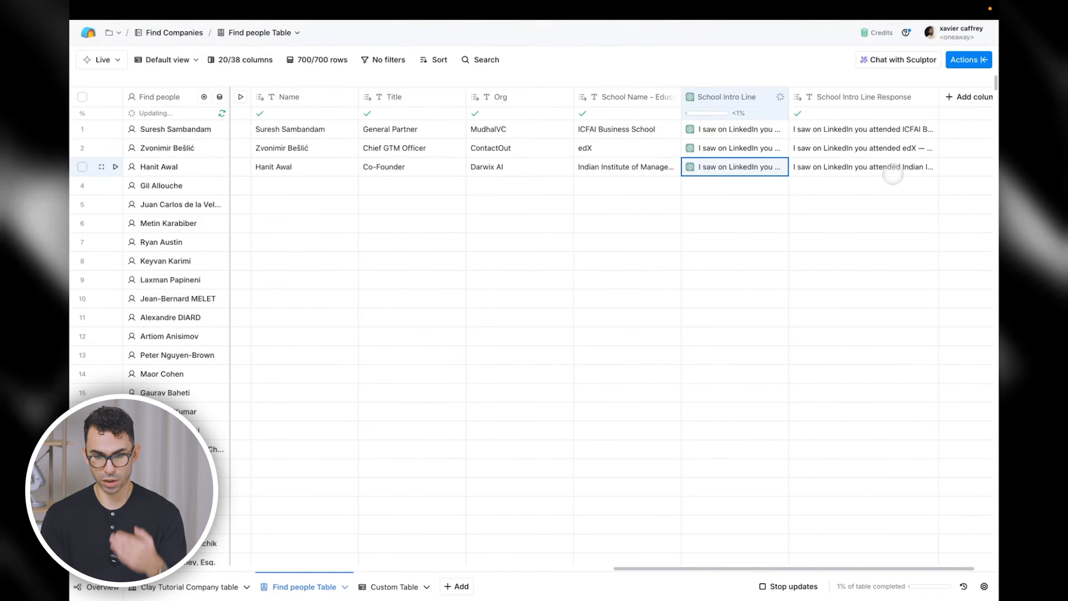
{"action": "double_click", "coordinate": [853, 149]}
{"action": "left_click", "coordinate": [940, 195]}
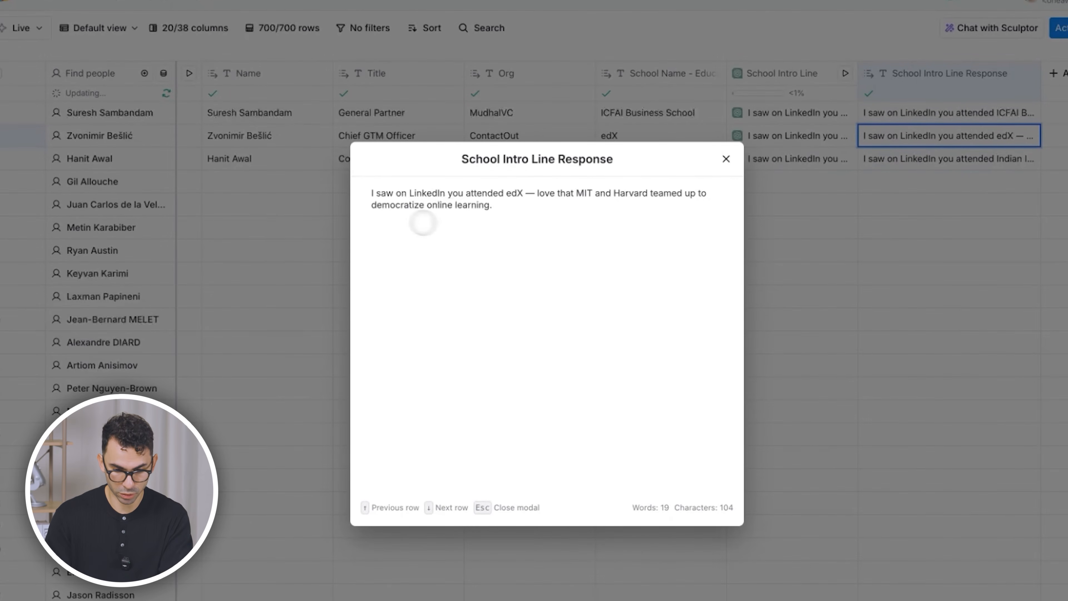
{"action": "left_click", "coordinate": [725, 160]}
{"action": "left_click", "coordinate": [934, 165]}
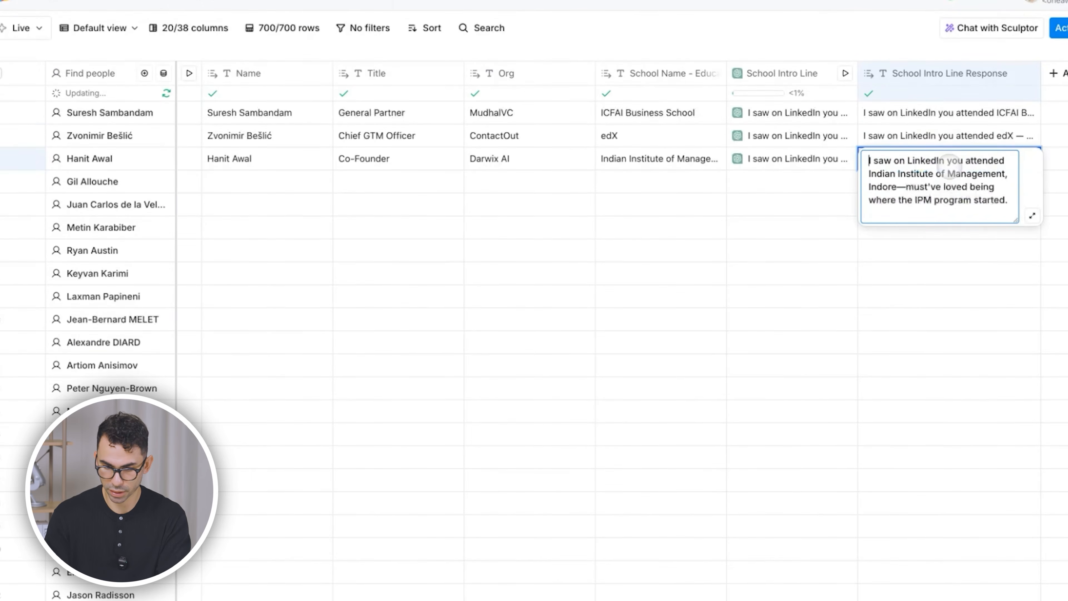
{"action": "left_click", "coordinate": [1031, 214]}
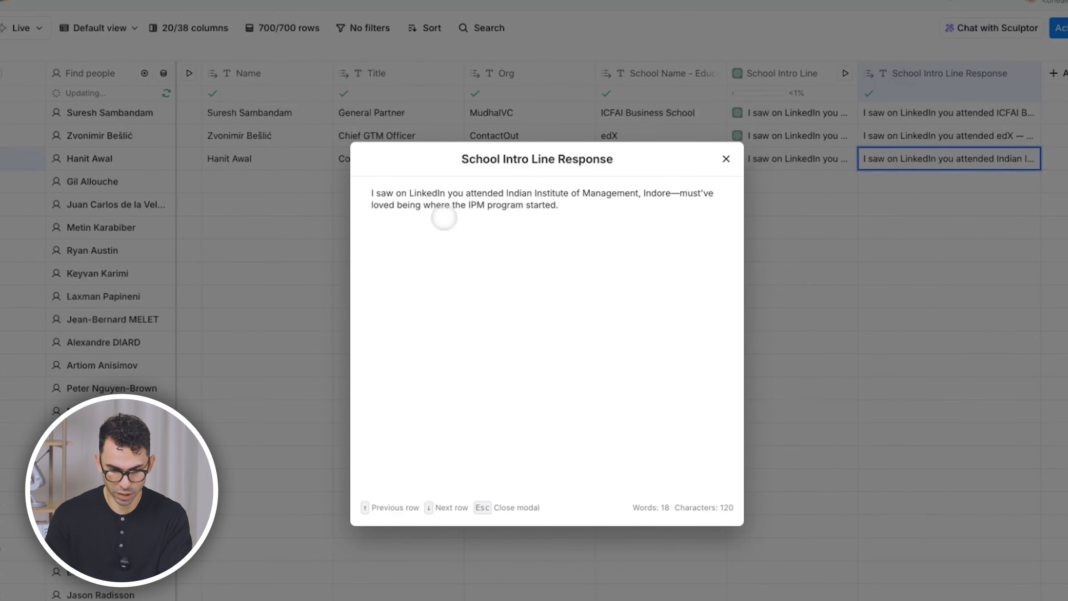
{"action": "left_click_drag", "start_coordinate": [608, 208], "coordinate": [363, 191]}
{"action": "left_click", "coordinate": [734, 232]}
{"action": "key", "text": "ctrl+a"}
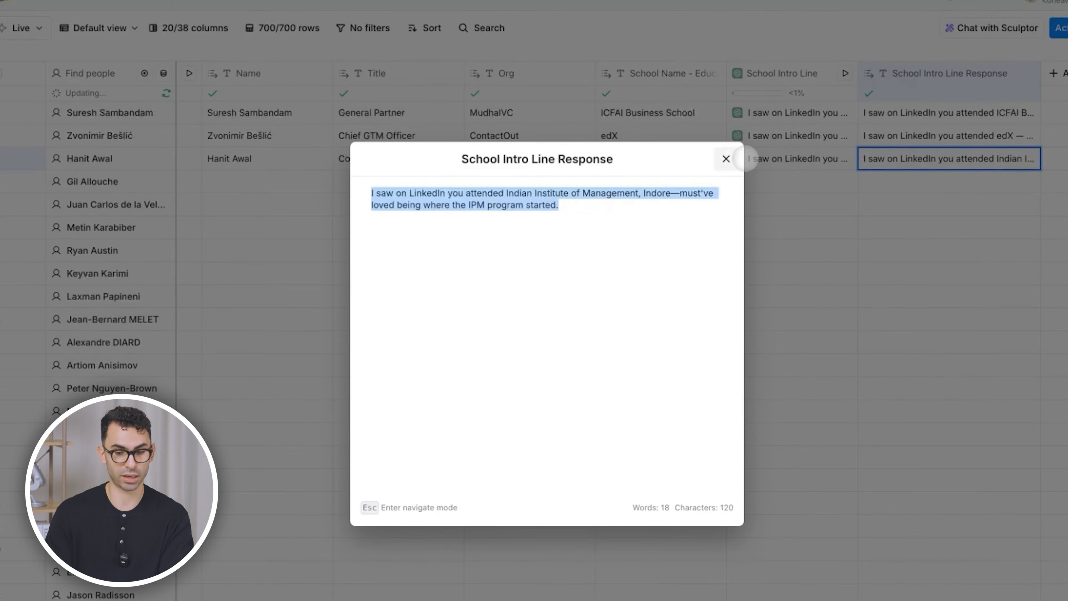
{"action": "left_click", "coordinate": [726, 158]}
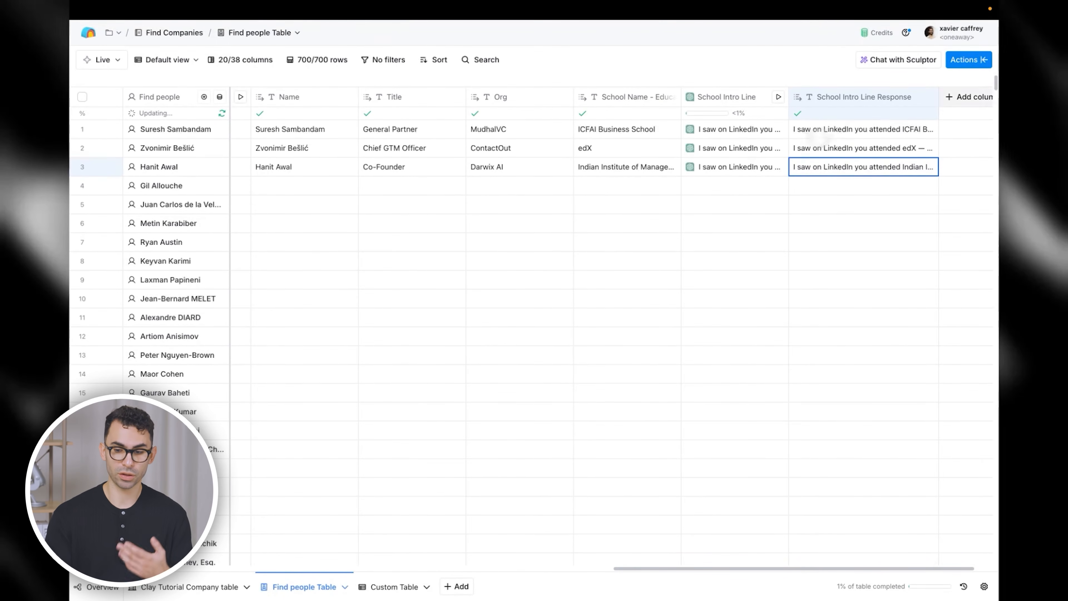
Step: Examine the AI models and their credit costs offered for a Use AI web research (Claygent) column, and leave without adding it
{"action": "scroll", "coordinate": [883, 138], "scroll_direction": "right", "scroll_amount": 2}
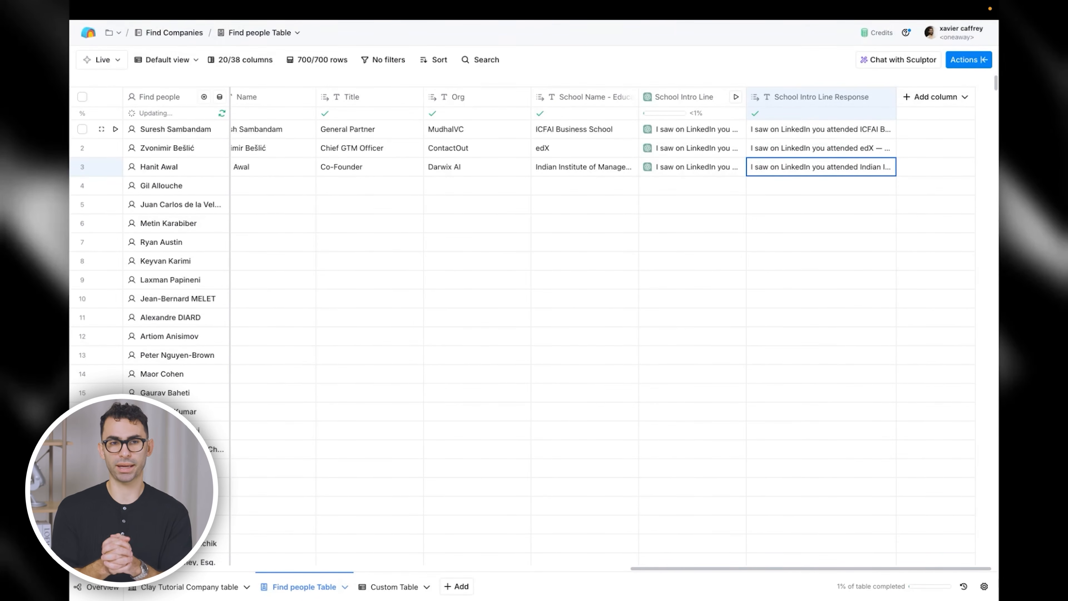
{"action": "left_click", "coordinate": [960, 61]}
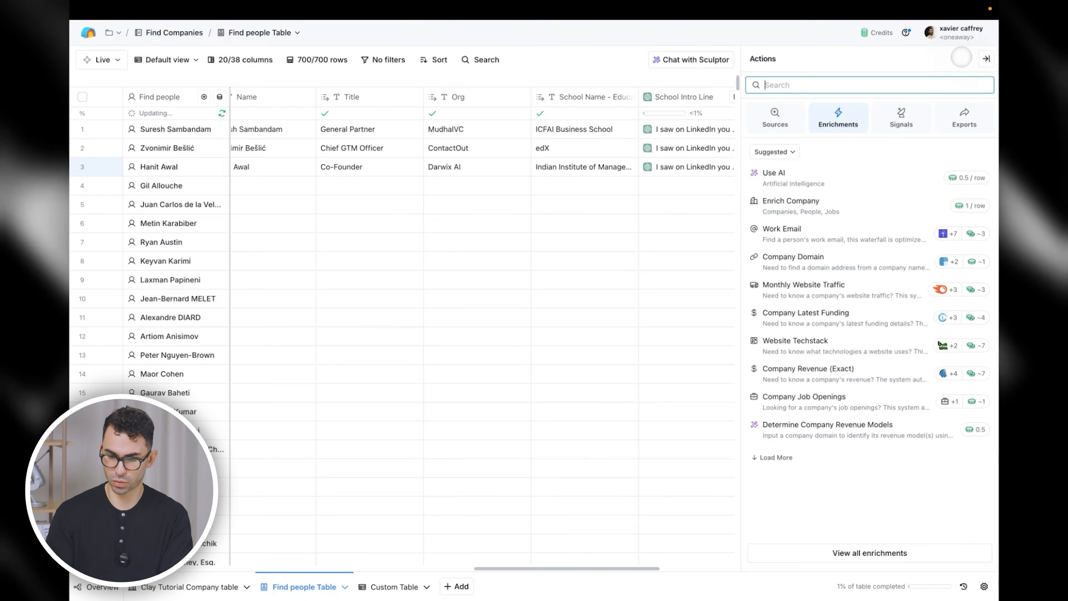
{"action": "left_click", "coordinate": [823, 174]}
{"action": "left_click", "coordinate": [928, 85]}
{"action": "left_click", "coordinate": [849, 164]}
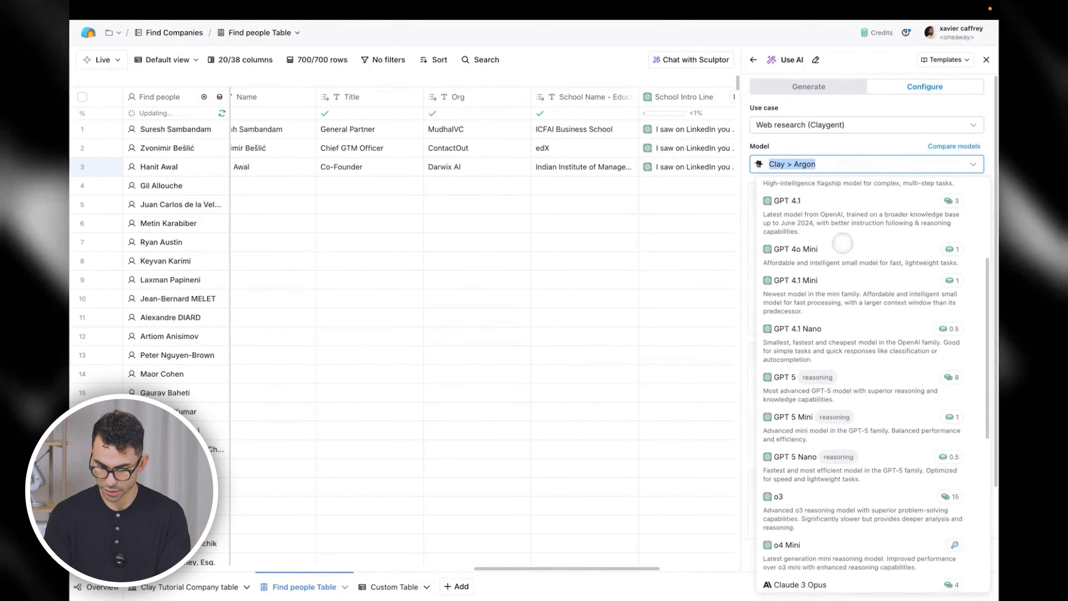
{"action": "scroll", "coordinate": [843, 243], "scroll_direction": "down", "scroll_amount": 5}
{"action": "scroll", "coordinate": [846, 273], "scroll_direction": "up", "scroll_amount": 5}
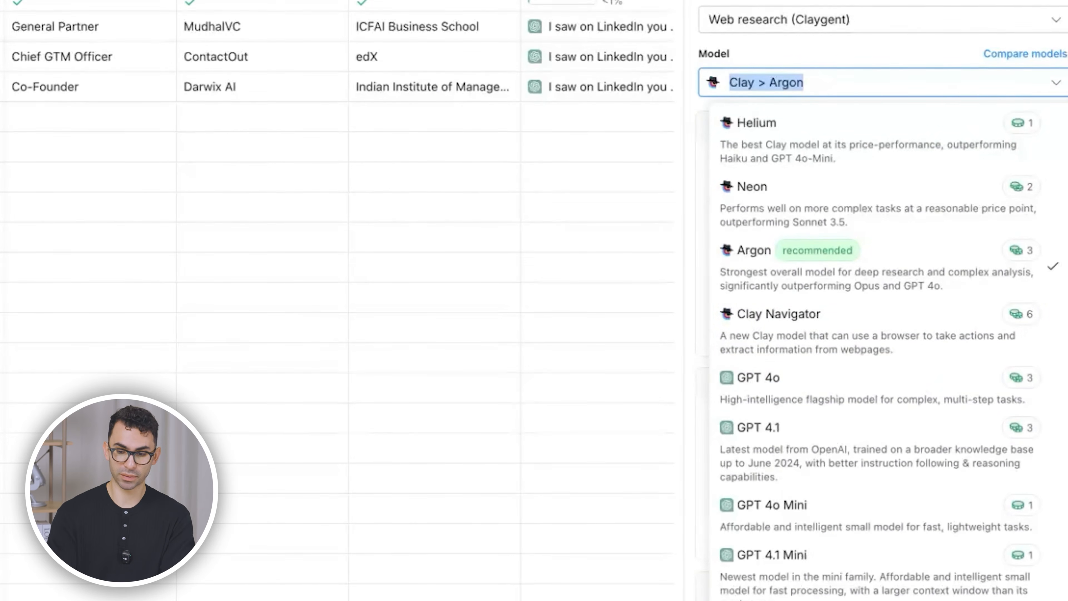
{"action": "left_click", "coordinate": [978, 238]}
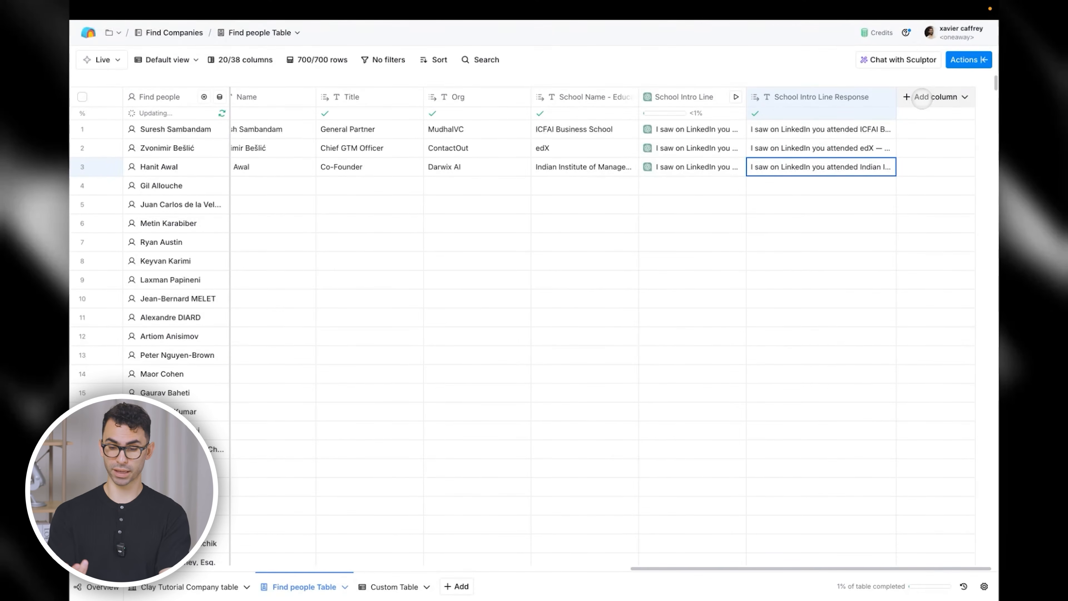
Step: Add Instantly's Add Lead to Campaign enrichment and set its campaign to Small B2B SaaS NO Funding 9/28
{"action": "left_click", "coordinate": [922, 98]}
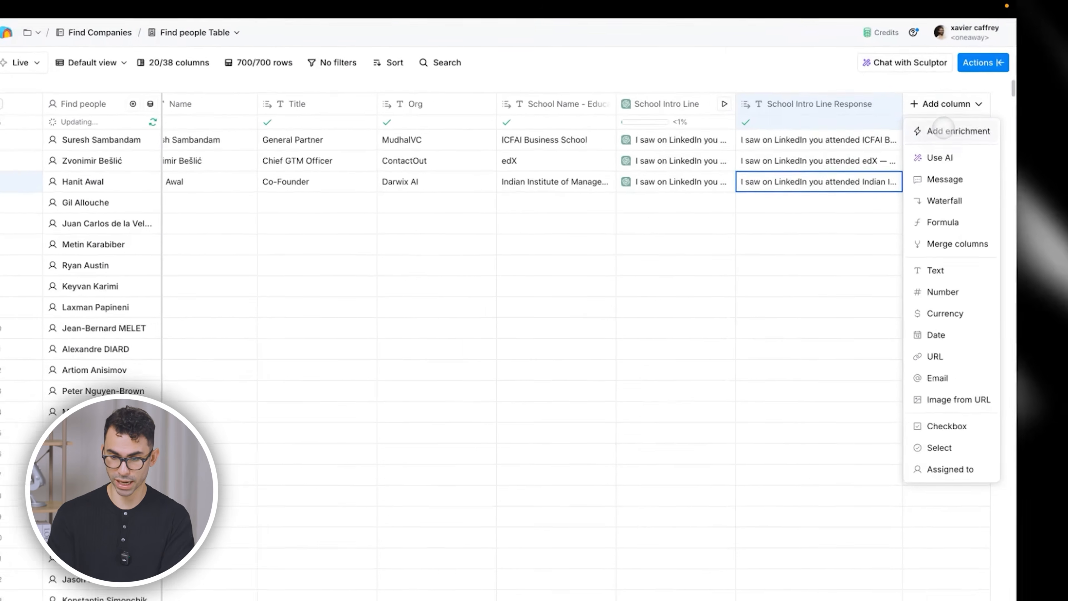
{"action": "left_click", "coordinate": [944, 131]}
{"action": "type", "text": "instant"}
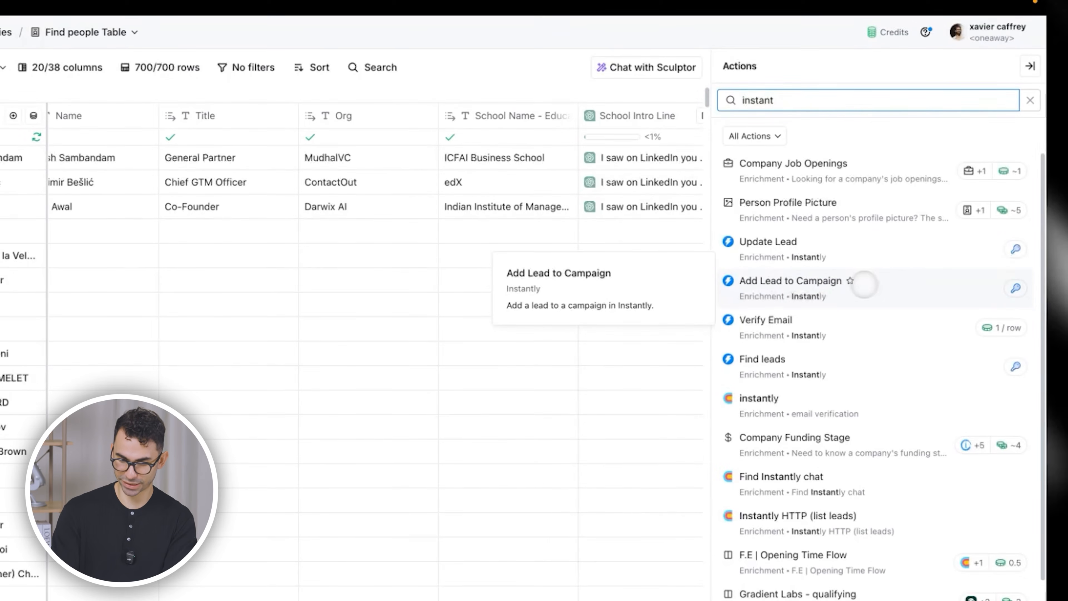
{"action": "left_click", "coordinate": [900, 284]}
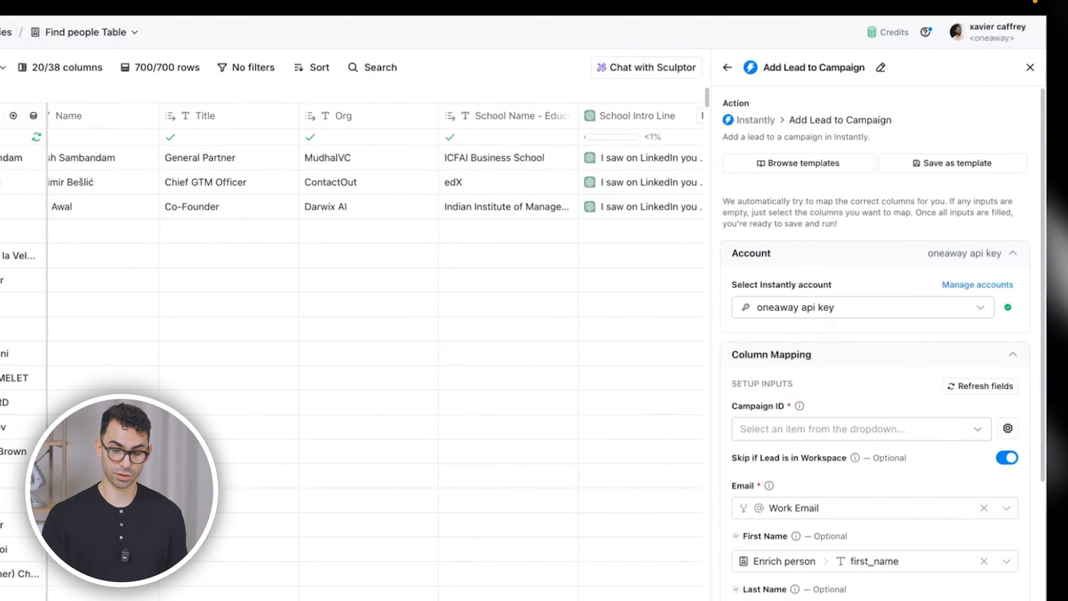
{"action": "left_click", "coordinate": [910, 428]}
{"action": "left_click", "coordinate": [851, 465]}
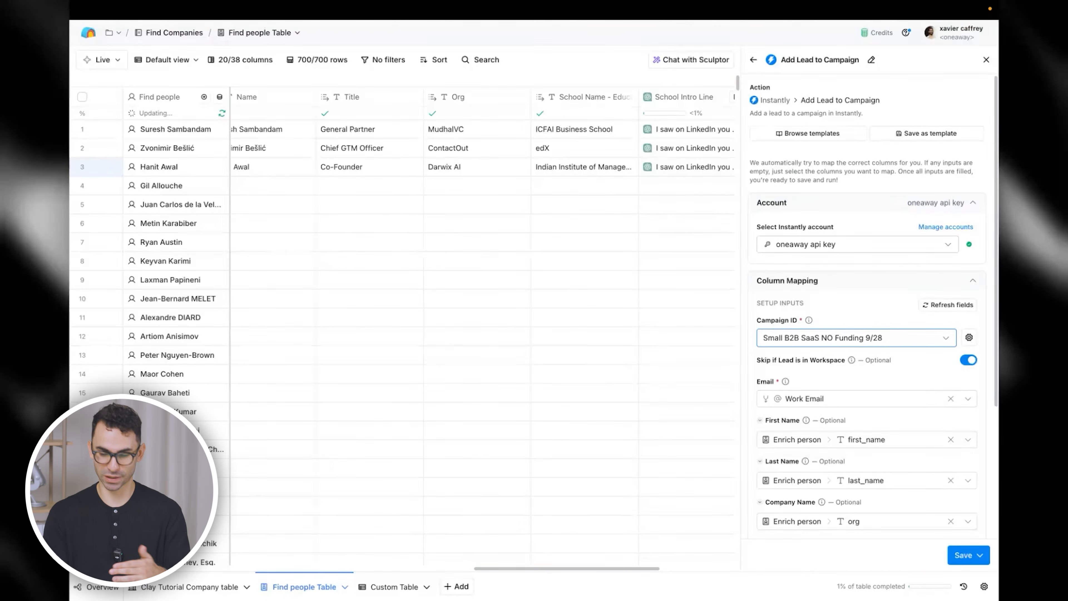
Step: Review the campaign's email, first name, last name and company name mappings, and expand the optional Personalization field
{"action": "scroll", "coordinate": [836, 286], "scroll_direction": "down", "scroll_amount": 3}
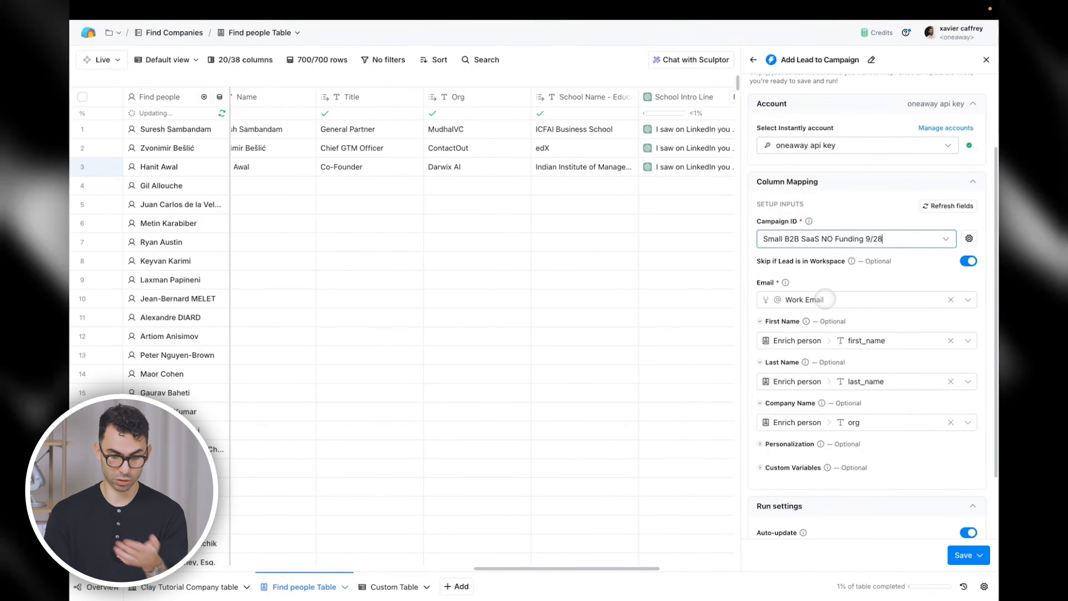
{"action": "left_click", "coordinate": [848, 298]}
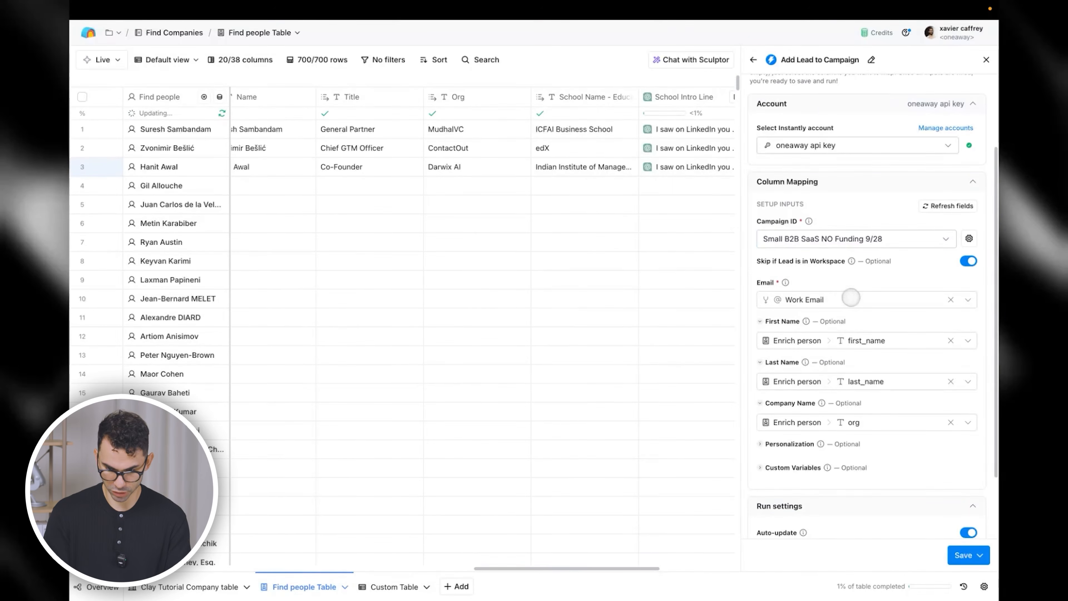
{"action": "left_click", "coordinate": [856, 276]}
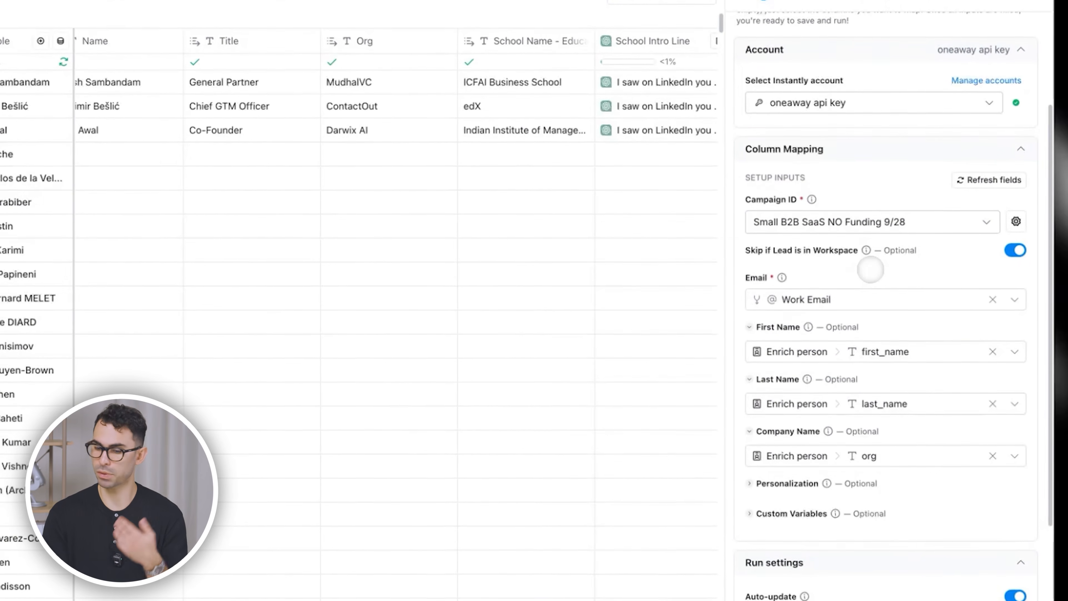
{"action": "scroll", "coordinate": [870, 269], "scroll_direction": "down", "scroll_amount": 3}
{"action": "mouse_move", "coordinate": [891, 275]}
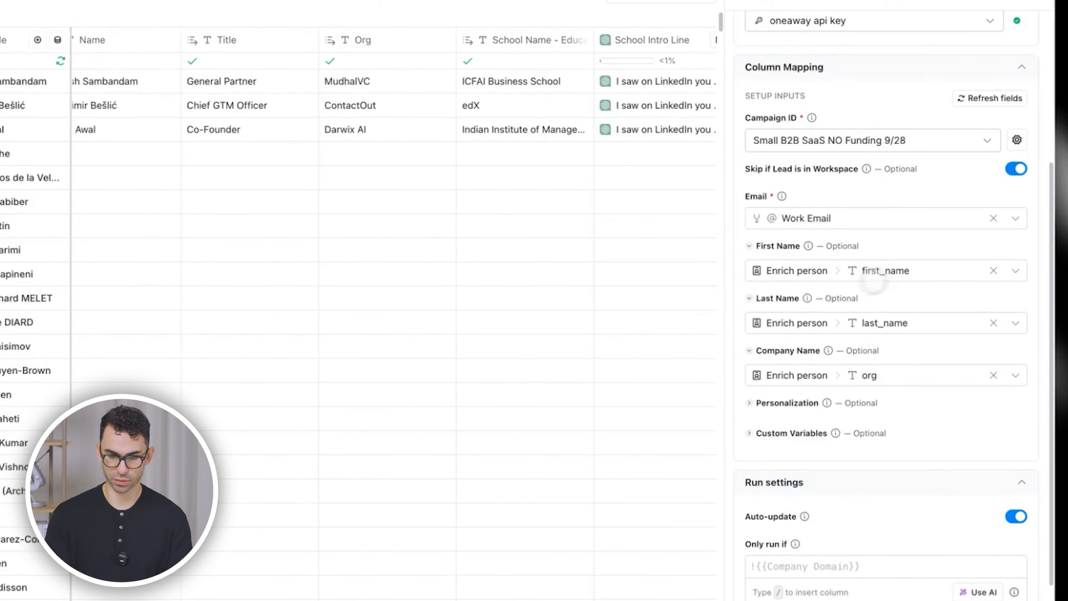
{"action": "scroll", "coordinate": [887, 349], "scroll_direction": "down", "scroll_amount": 1}
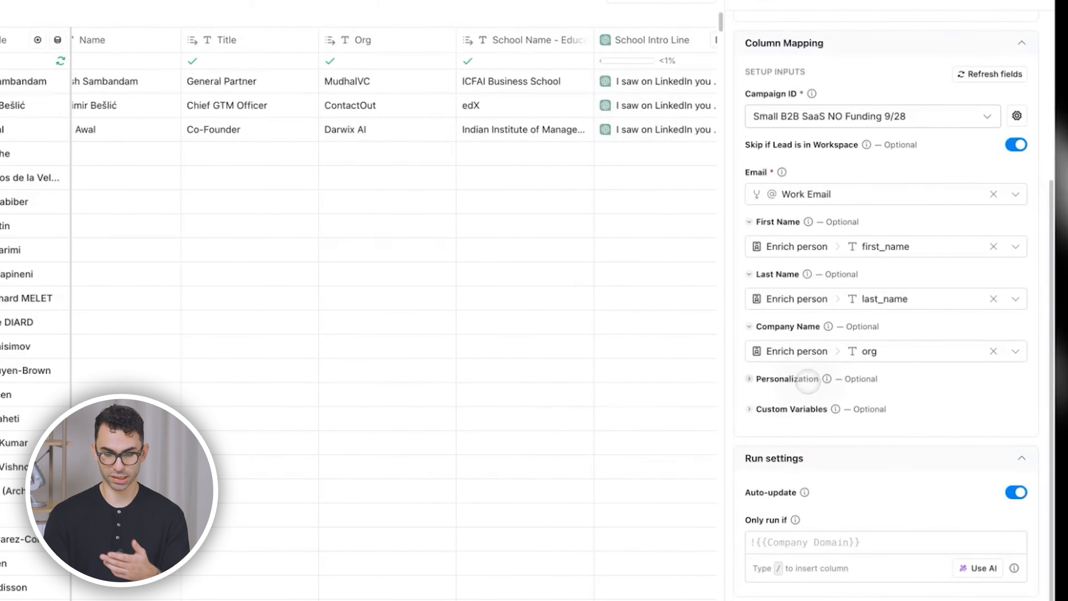
{"action": "left_click", "coordinate": [807, 378]}
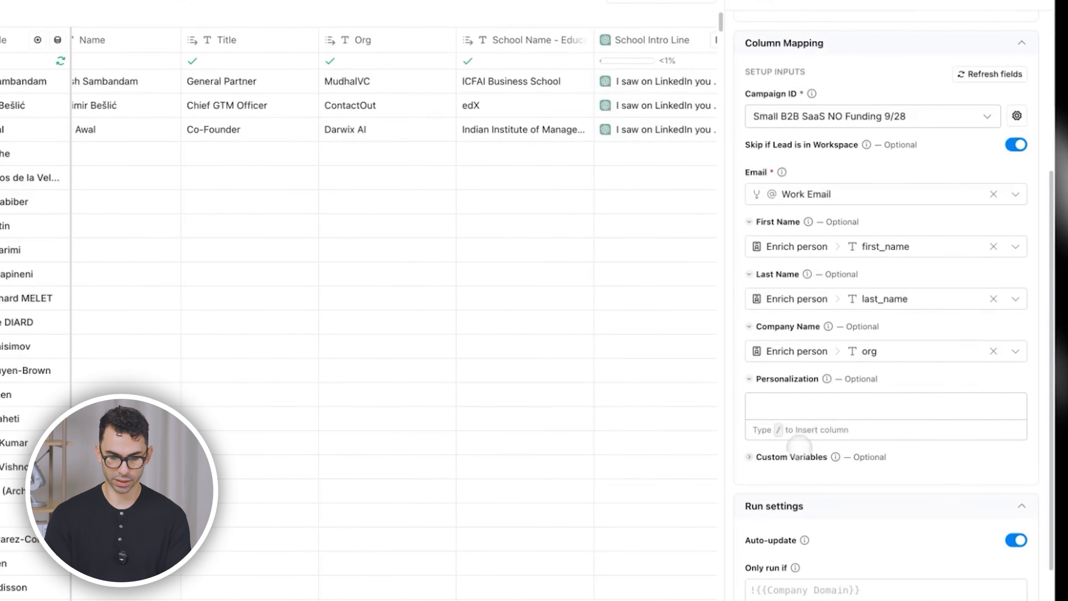
Step: Add a custom variable named "School intro line" with the School Intro Line Response column as its value
{"action": "left_click", "coordinate": [789, 457]}
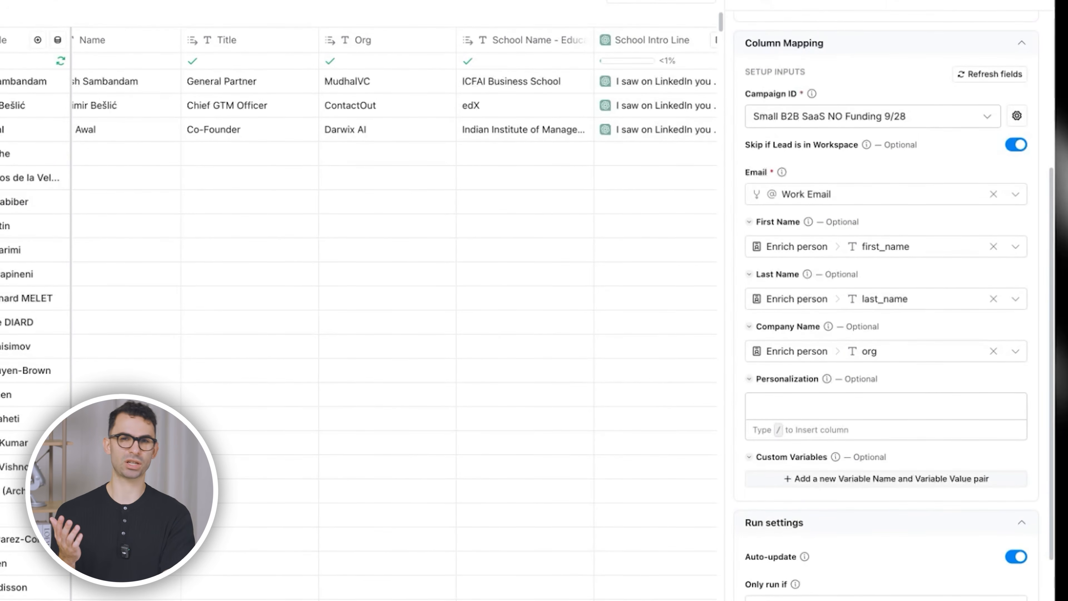
{"action": "left_click", "coordinate": [794, 480]}
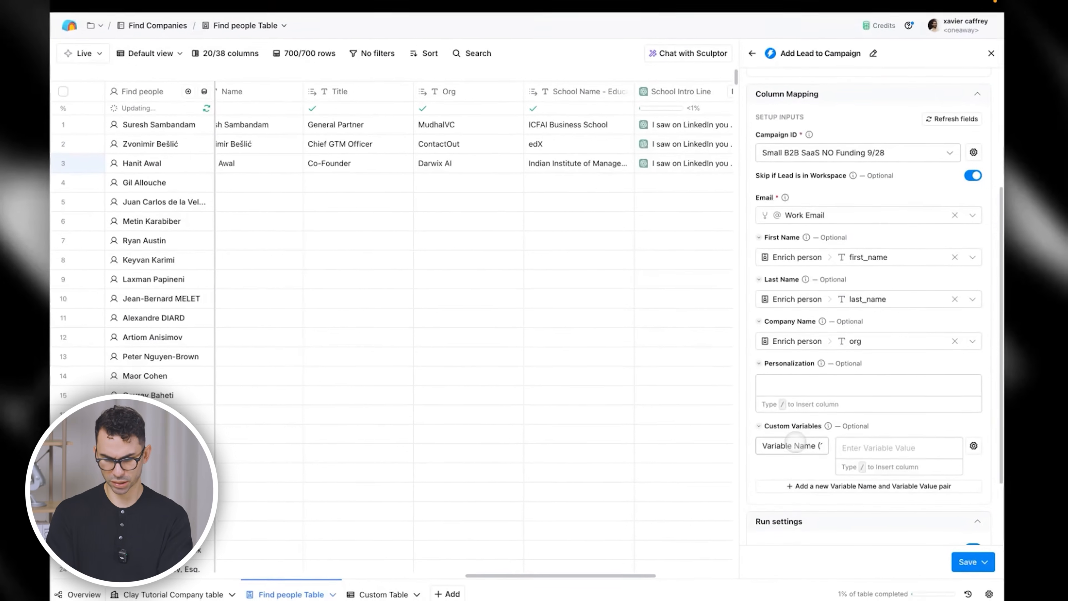
{"action": "key", "text": "super+a"}
{"action": "key", "text": "BackSpace"}
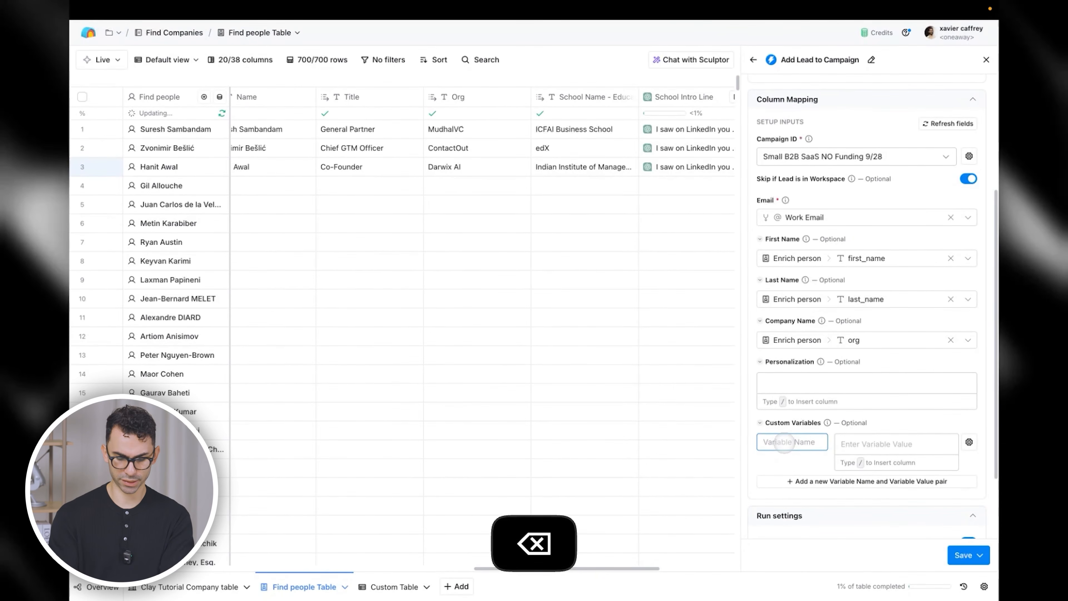
{"action": "type", "text": "School intro line"}
{"action": "left_click", "coordinate": [847, 444]}
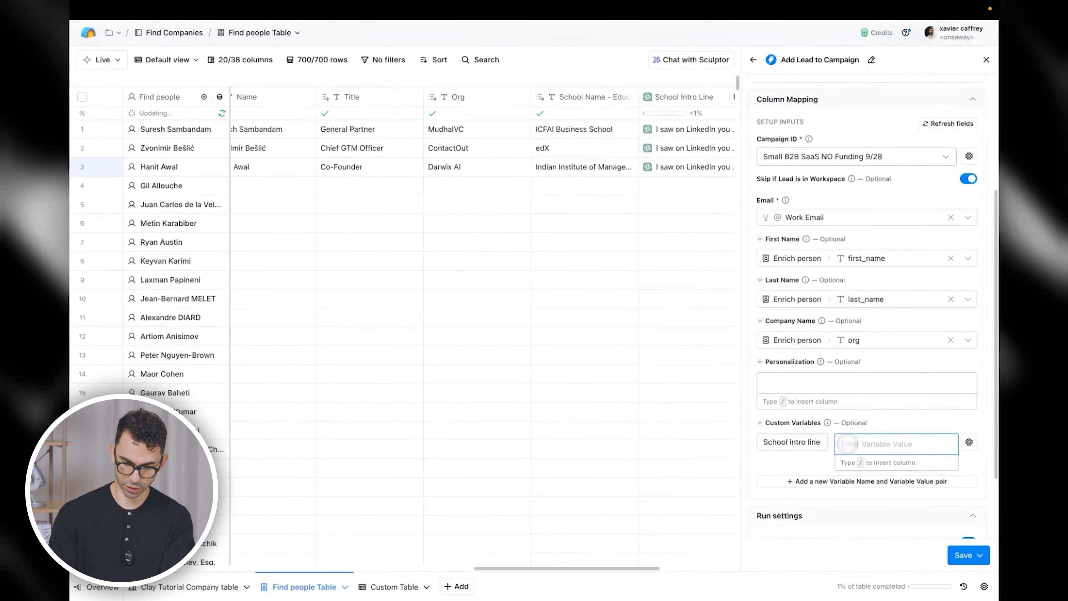
{"action": "type", "text": "/"}
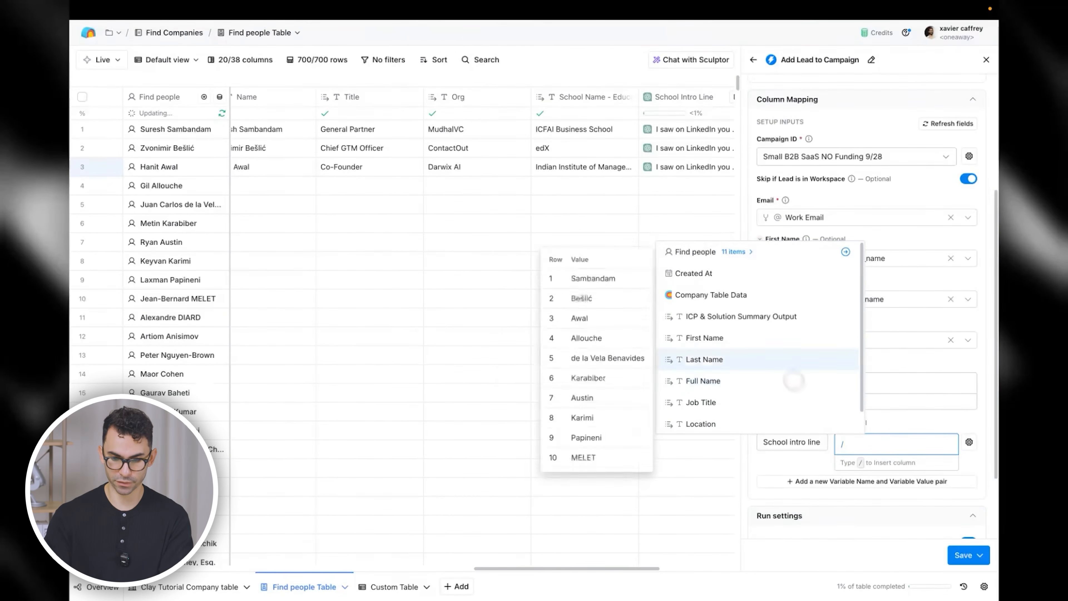
{"action": "scroll", "coordinate": [714, 345], "scroll_direction": "down", "scroll_amount": 5}
{"action": "left_click", "coordinate": [713, 401]}
{"action": "left_click", "coordinate": [867, 492]}
{"action": "left_click", "coordinate": [792, 495]}
{"action": "key", "text": "super+a"}
{"action": "key", "text": "BackSpace"}
{"action": "scroll", "coordinate": [526, 209], "scroll_direction": "right", "scroll_amount": 4}
{"action": "scroll", "coordinate": [526, 209], "scroll_direction": "left", "scroll_amount": 8}
{"action": "scroll", "coordinate": [526, 210], "scroll_direction": "right", "scroll_amount": 3}
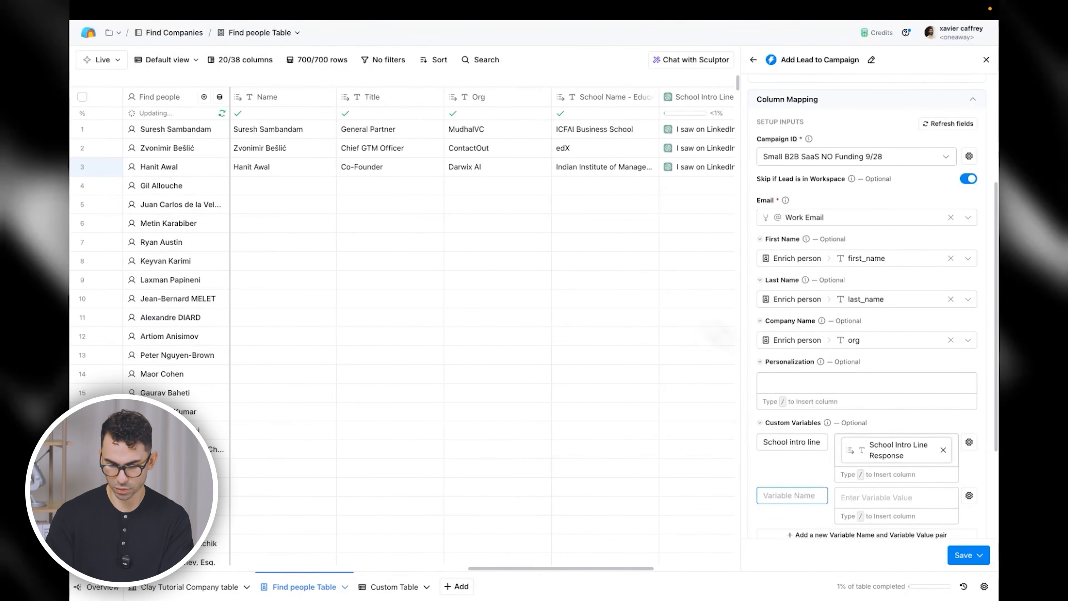
{"action": "left_click", "coordinate": [968, 495]}
{"action": "left_click", "coordinate": [942, 467]}
Step: Save the Add Lead to Campaign column without running it, and run it for the first person only
{"action": "left_click", "coordinate": [968, 555]}
{"action": "left_click", "coordinate": [921, 527]}
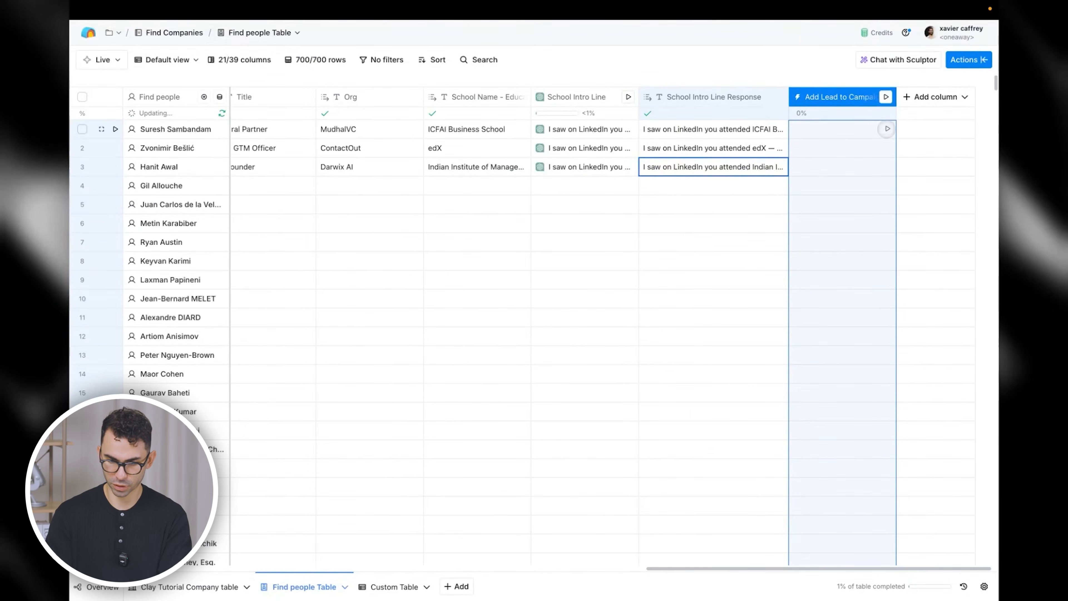
{"action": "left_click", "coordinate": [887, 129]}
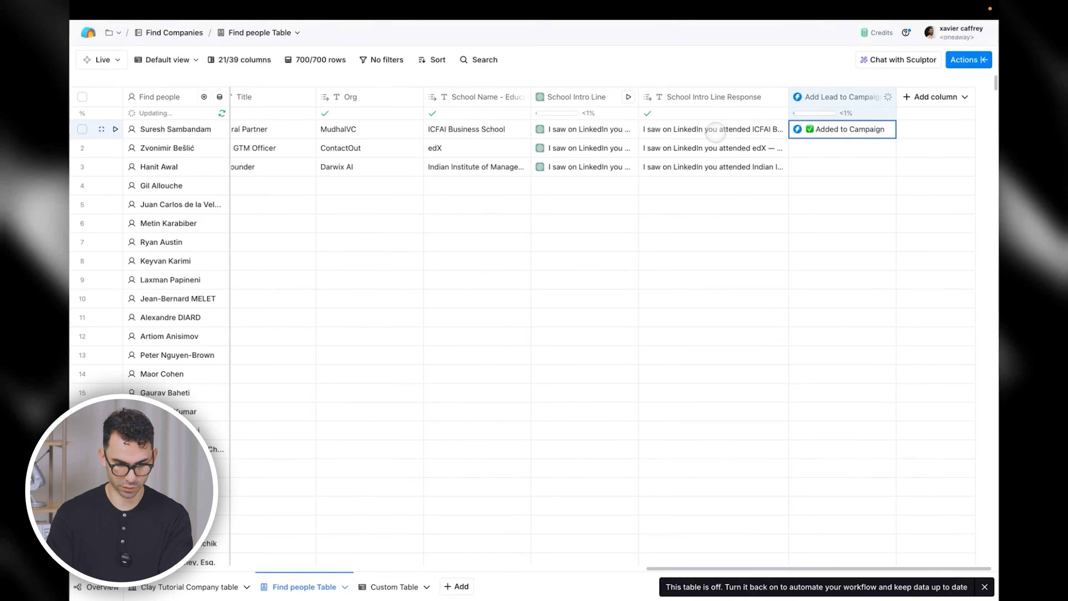
Step: Copy the first person's first name from the table and switch to the campaign's leads in Instantly
{"action": "scroll", "coordinate": [716, 133], "scroll_direction": "left", "scroll_amount": 20}
{"action": "left_click", "coordinate": [481, 129]}
{"action": "key", "text": "super+c"}
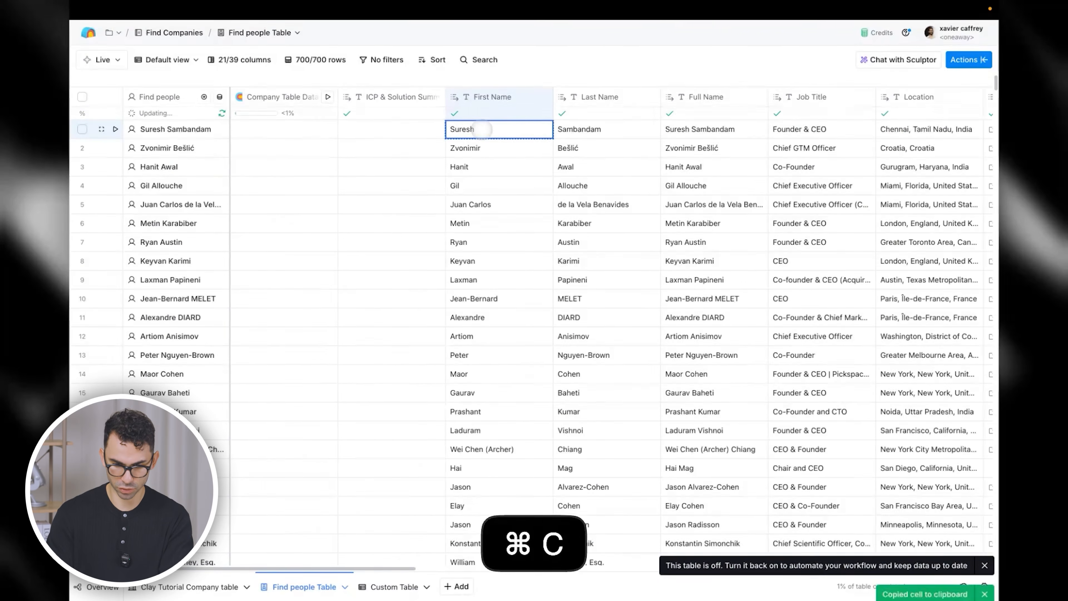
{"action": "scroll", "coordinate": [482, 129], "scroll_direction": "right", "scroll_amount": 20}
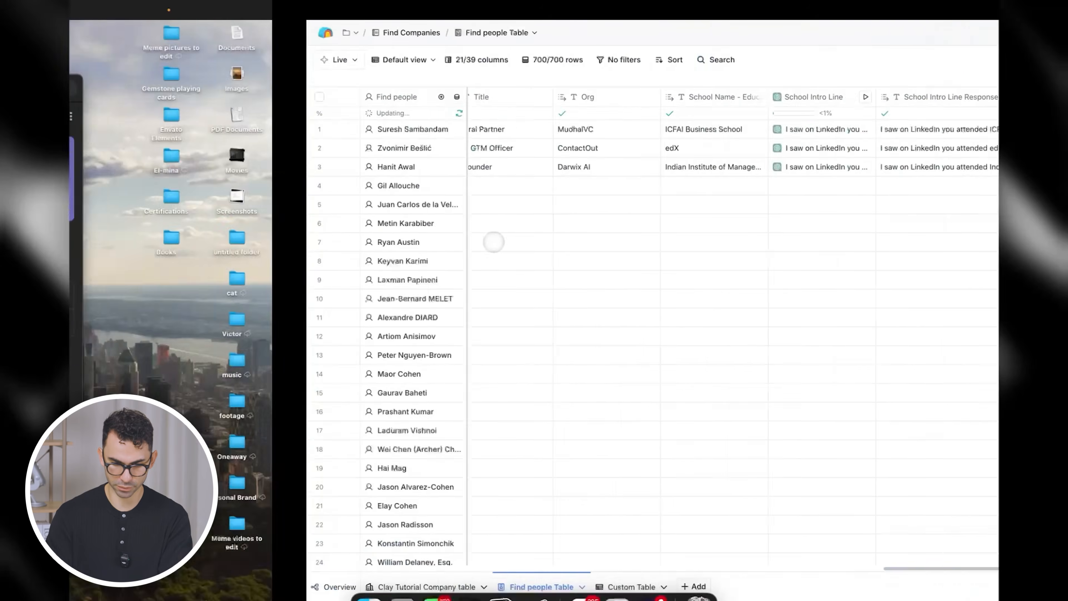
{"action": "key", "text": "ctrl+Right"}
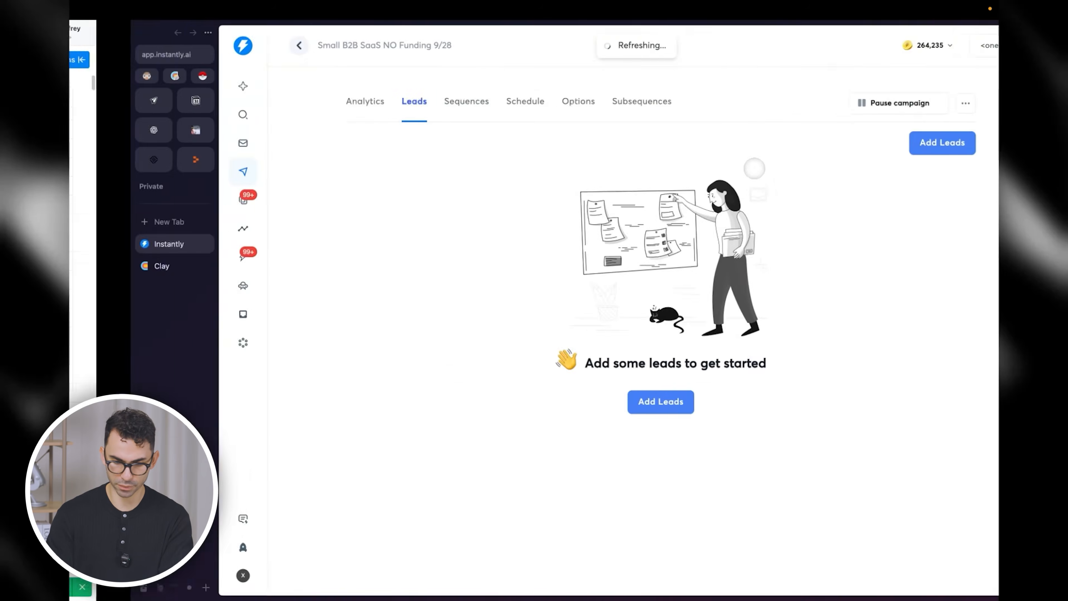
Step: Search the campaign's leads for the copied first name, and copy the same person's last name from the Clay people table
{"action": "left_click", "coordinate": [339, 144]}
{"action": "key", "text": "super+v"}
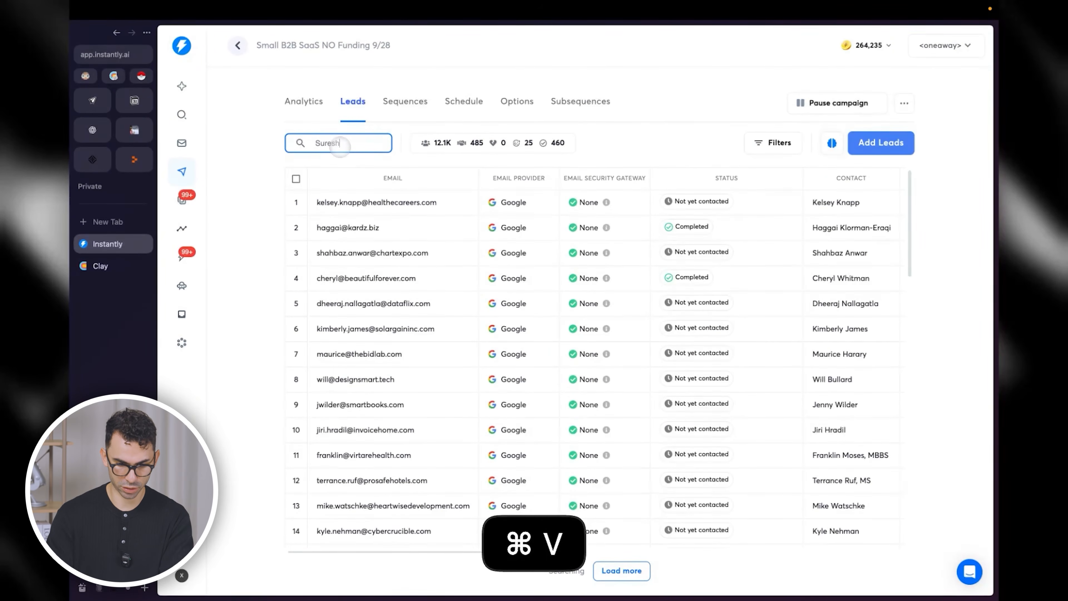
{"action": "key", "text": "ctrl+Left"}
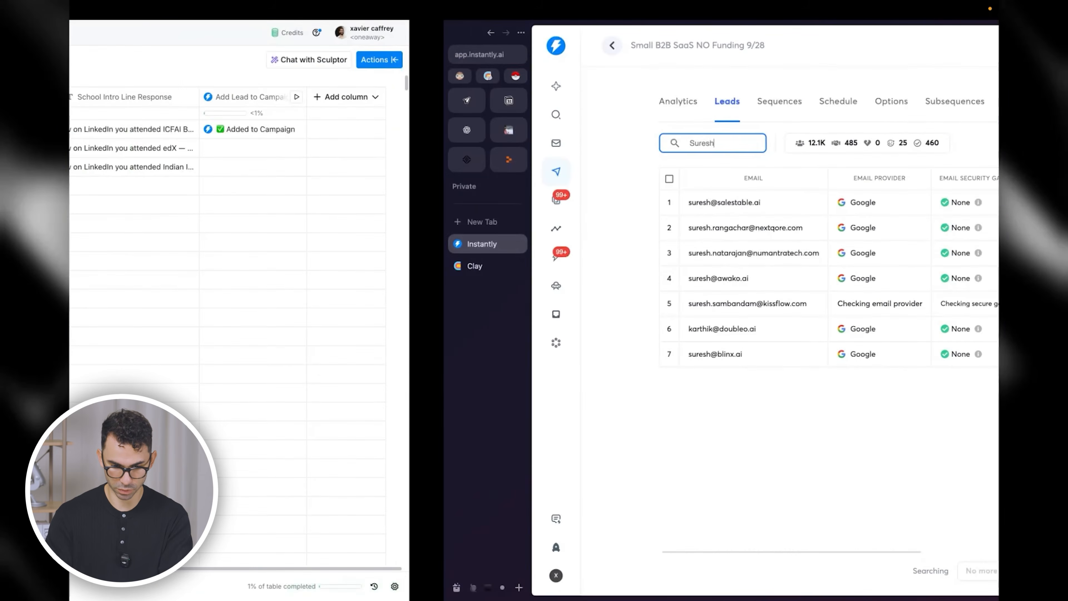
{"action": "scroll", "coordinate": [379, 146], "scroll_direction": "left", "scroll_amount": 10}
{"action": "left_click", "coordinate": [556, 129]}
{"action": "key", "text": "super+c"}
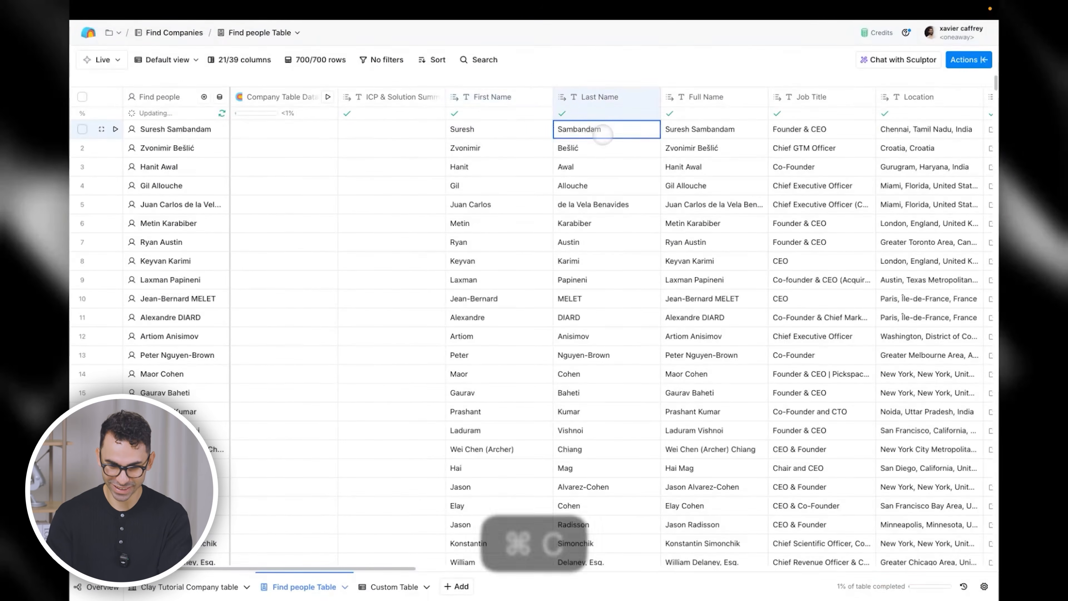
Step: Switch back to Instantly and narrow the lead search by adding the copied last name after the first name
{"action": "key", "text": "ctrl+Right"}
{"action": "left_click", "coordinate": [377, 138]}
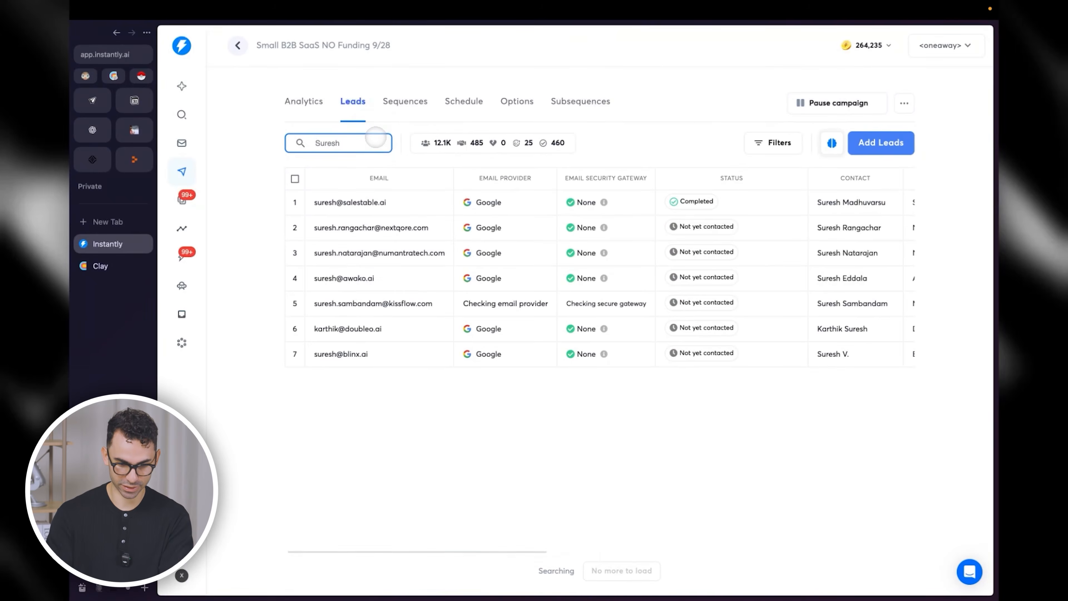
{"action": "key", "text": "super+v"}
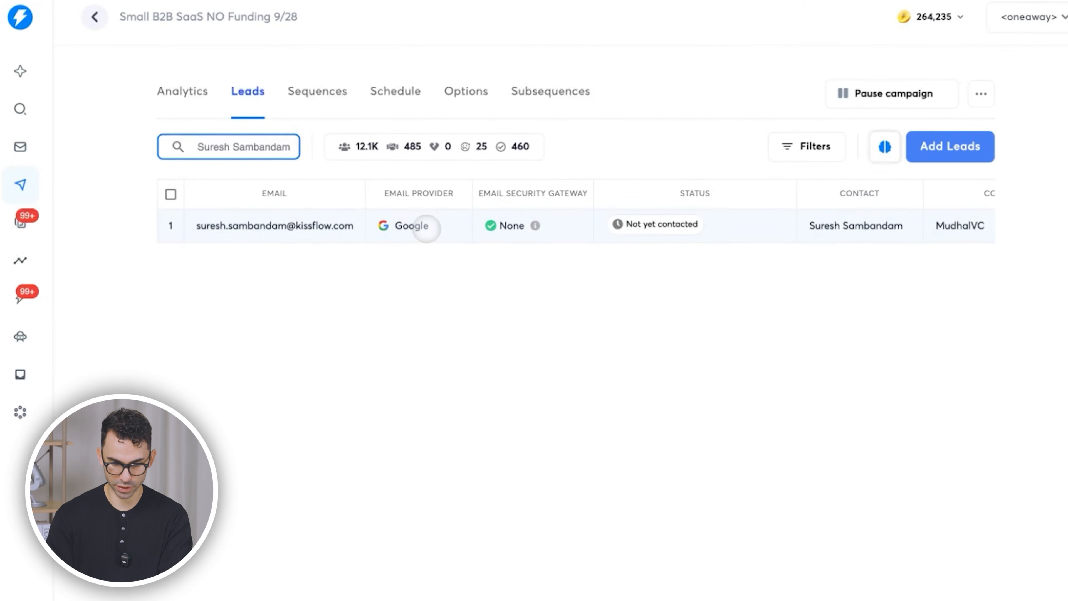
Step: Look through the found lead's columns and open its details to check the School intro line, name and company fields
{"action": "scroll", "coordinate": [426, 226], "scroll_direction": "right", "scroll_amount": 5}
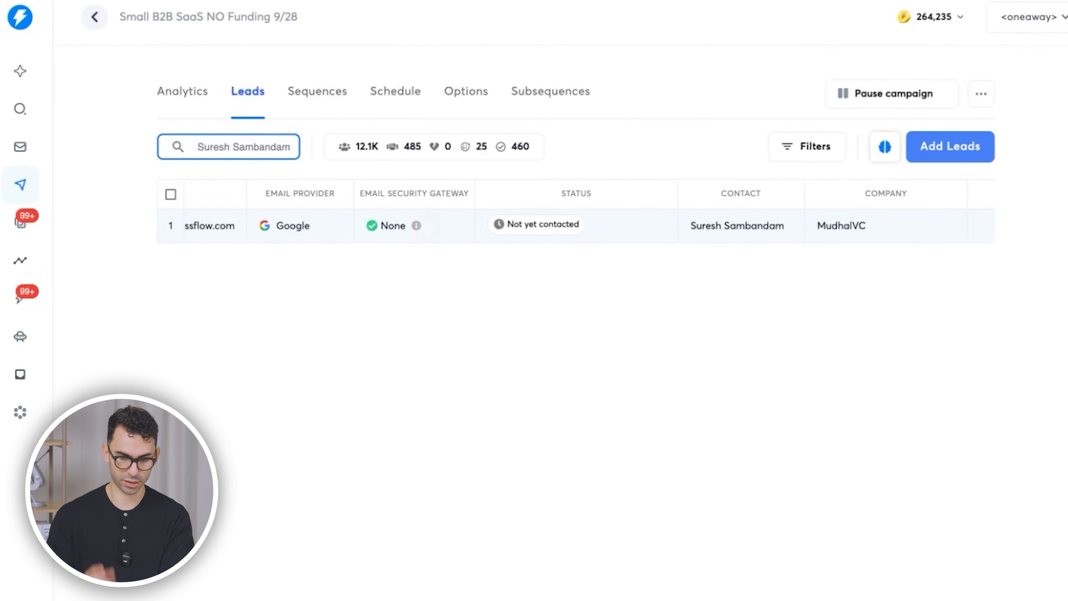
{"action": "scroll", "coordinate": [576, 225], "scroll_direction": "right", "scroll_amount": 5}
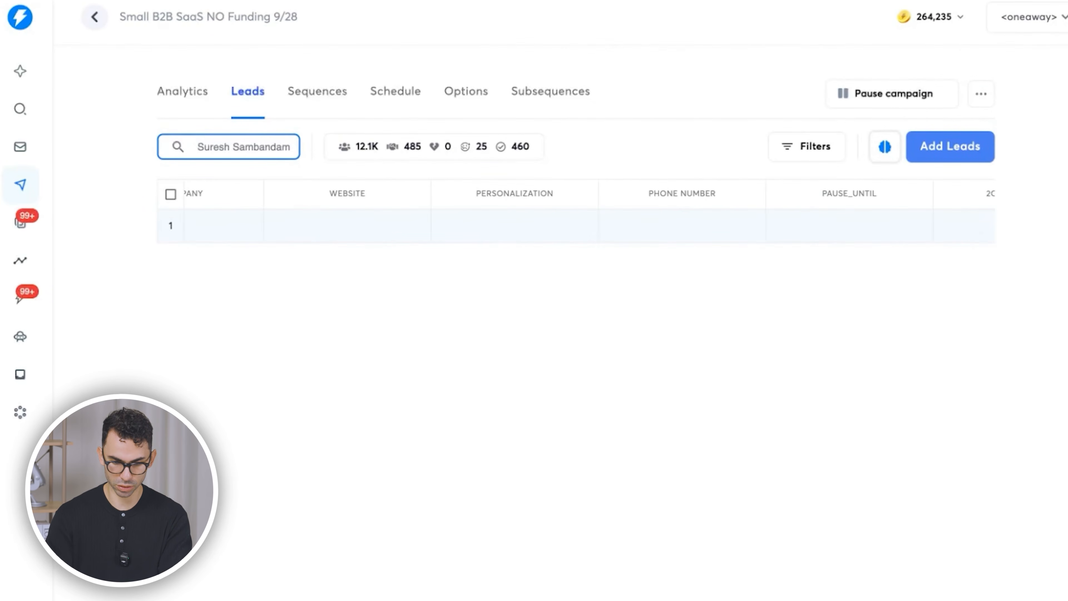
{"action": "scroll", "coordinate": [405, 224], "scroll_direction": "left", "scroll_amount": 10}
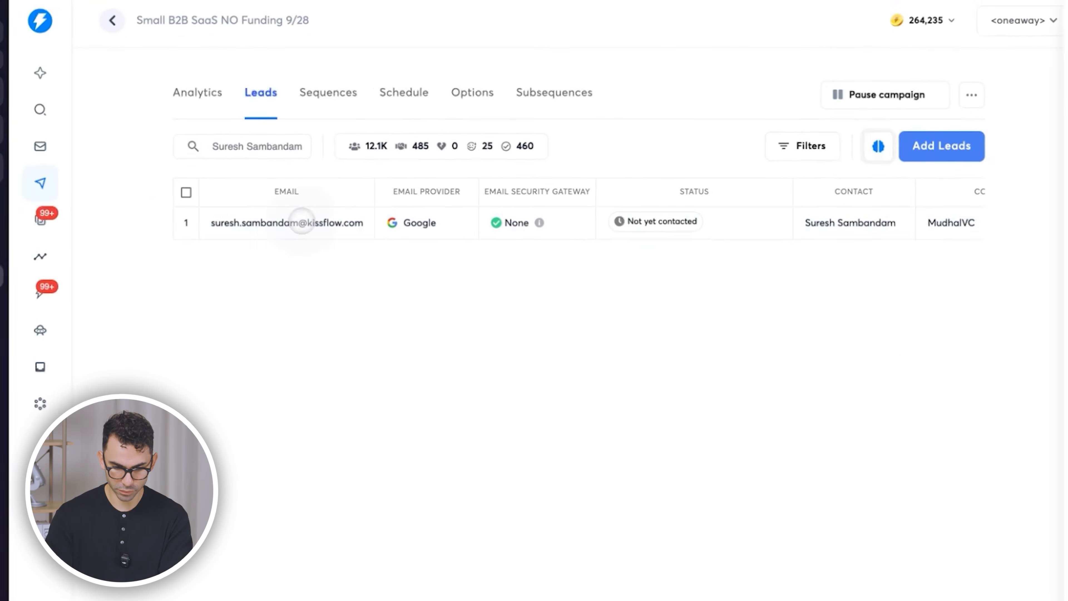
{"action": "left_click", "coordinate": [291, 224]}
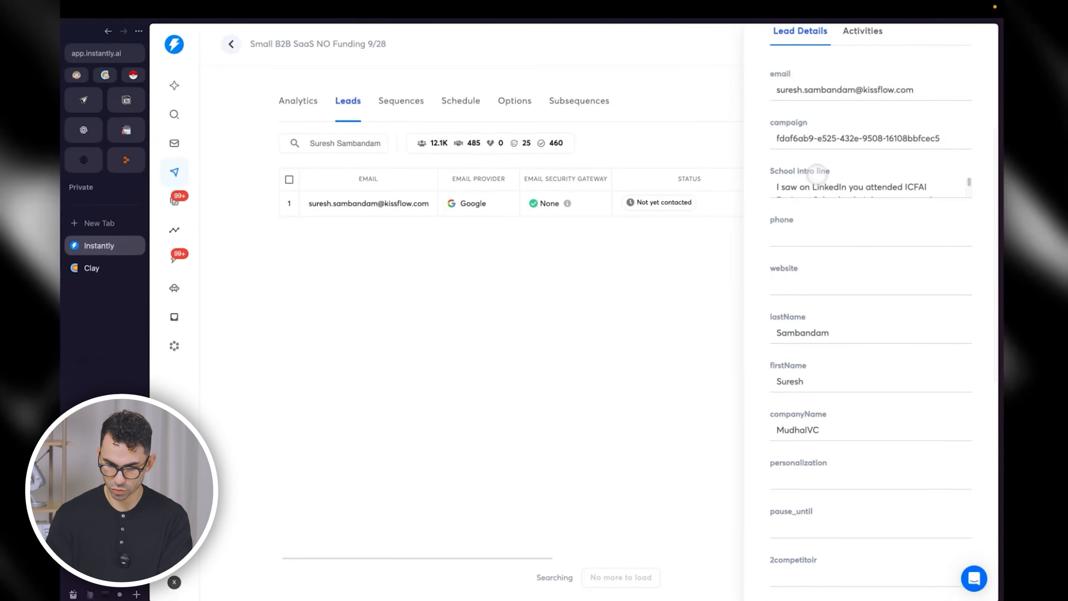
{"action": "scroll", "coordinate": [847, 176], "scroll_direction": "down", "scroll_amount": 1}
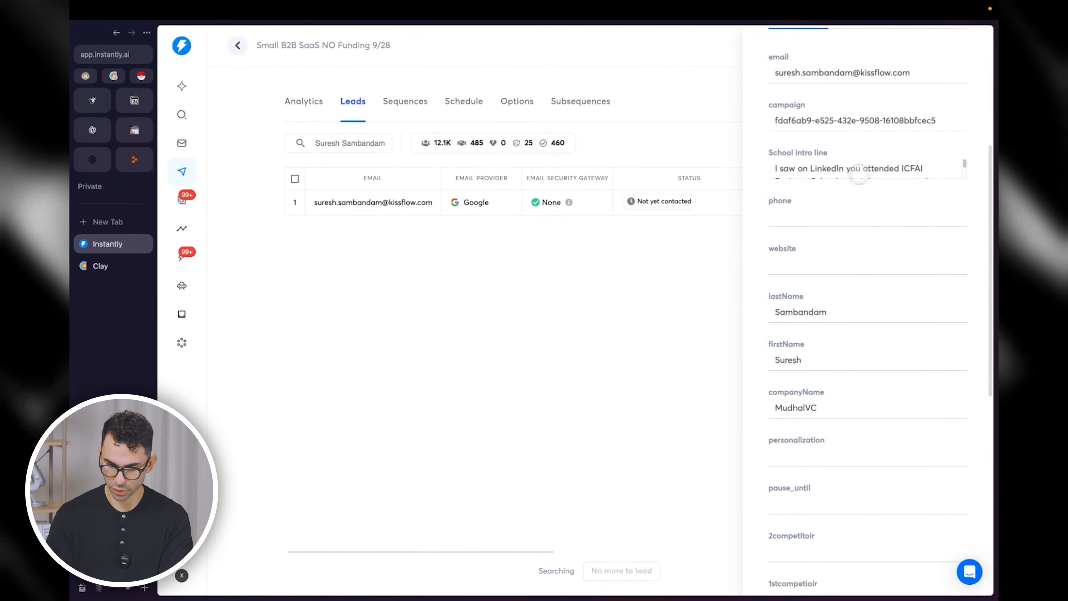